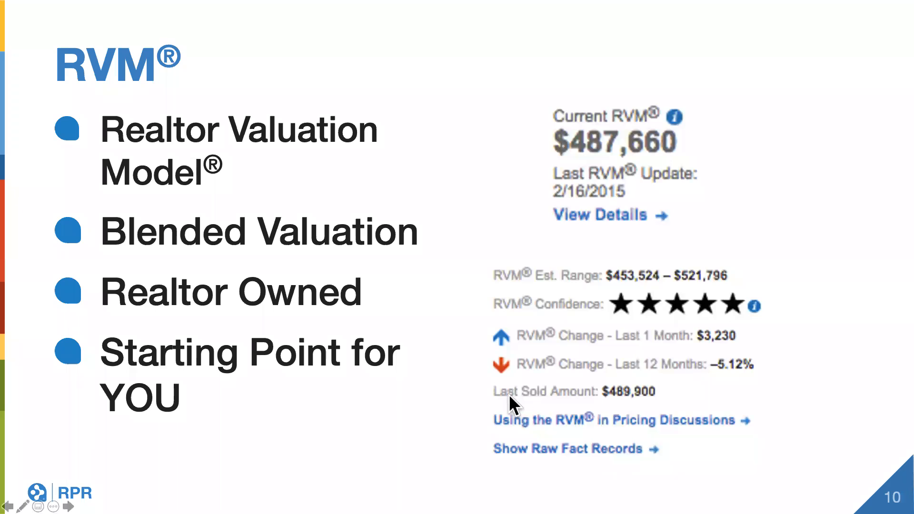
Step: Switch from the slides to Chrome and open the off-market property at the head of the Recent Properties list
key(ctrl+Right)
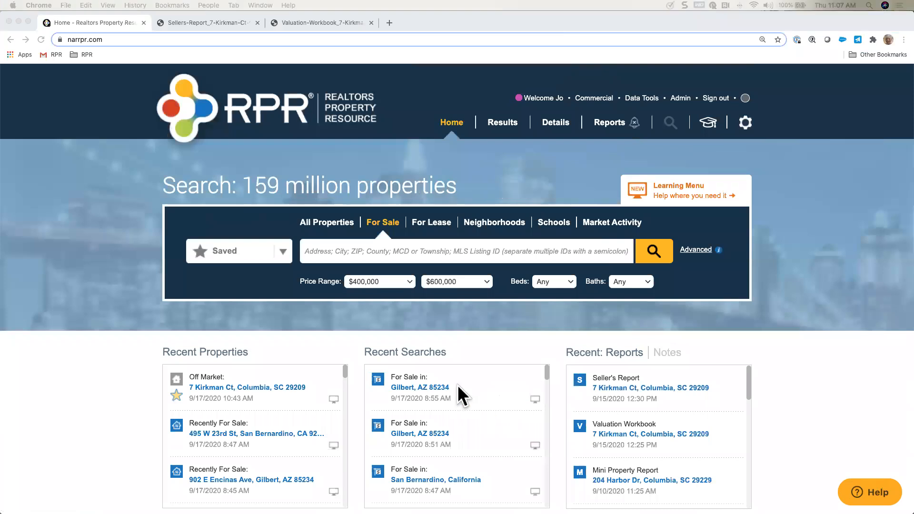
click(246, 386)
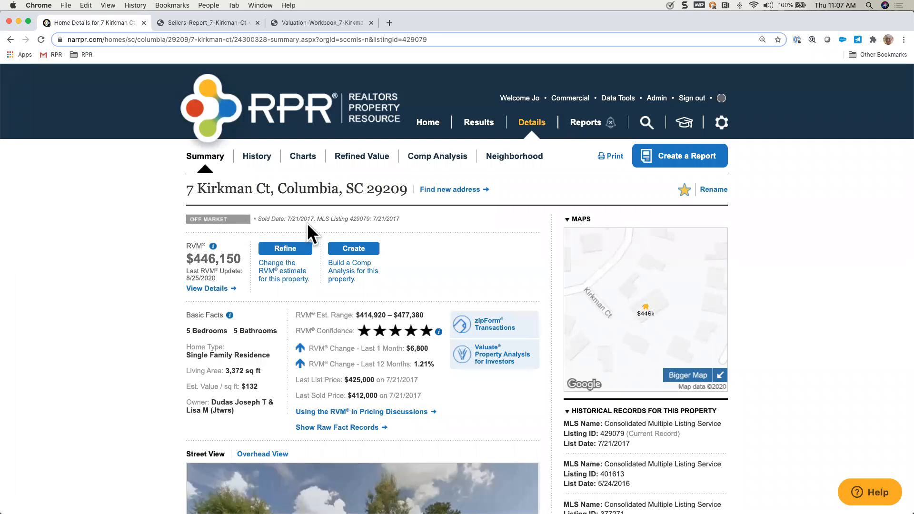
Step: Enlarge the property summary and read the explanation attached to the RVM estimate, then close it
scroll(304, 222, up, 5)
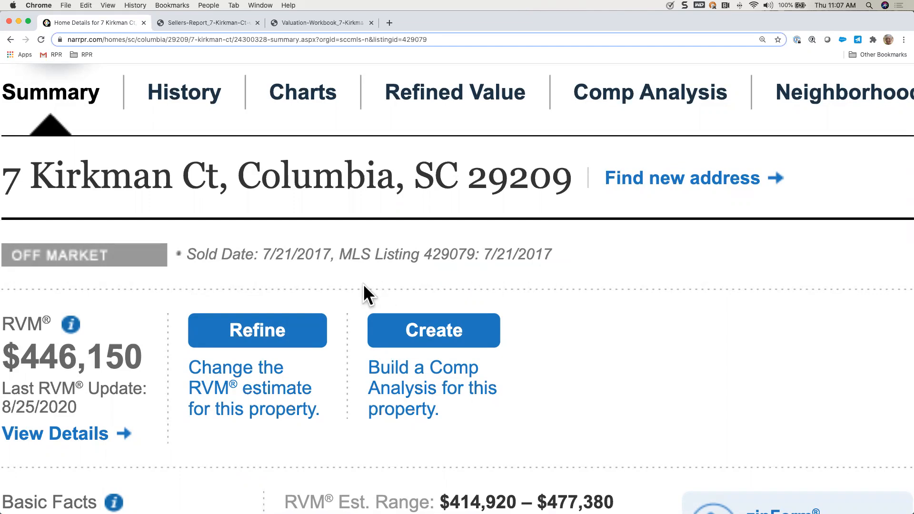
scroll(364, 284, left, 5)
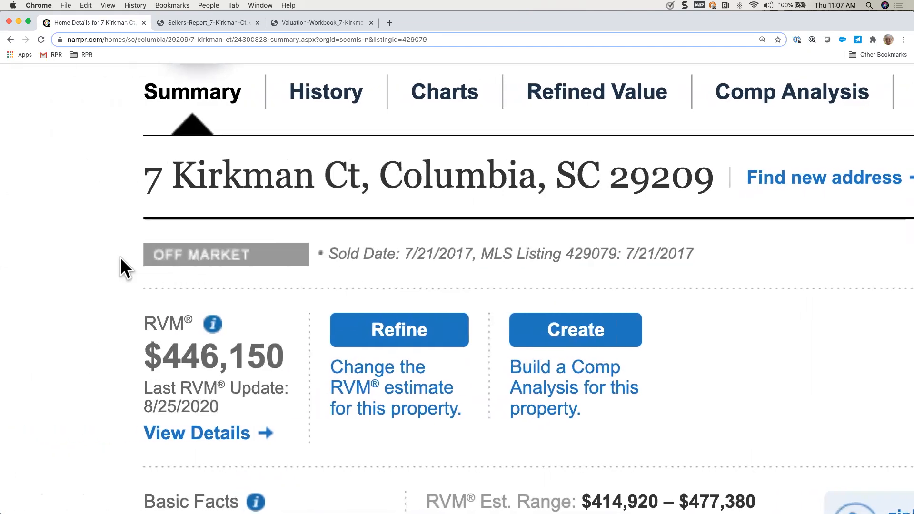
scroll(286, 407, down, 3)
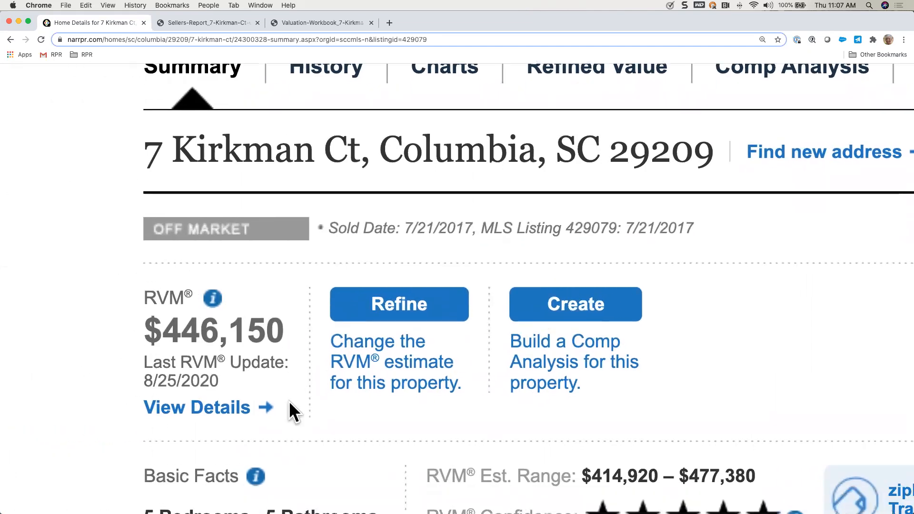
click(214, 224)
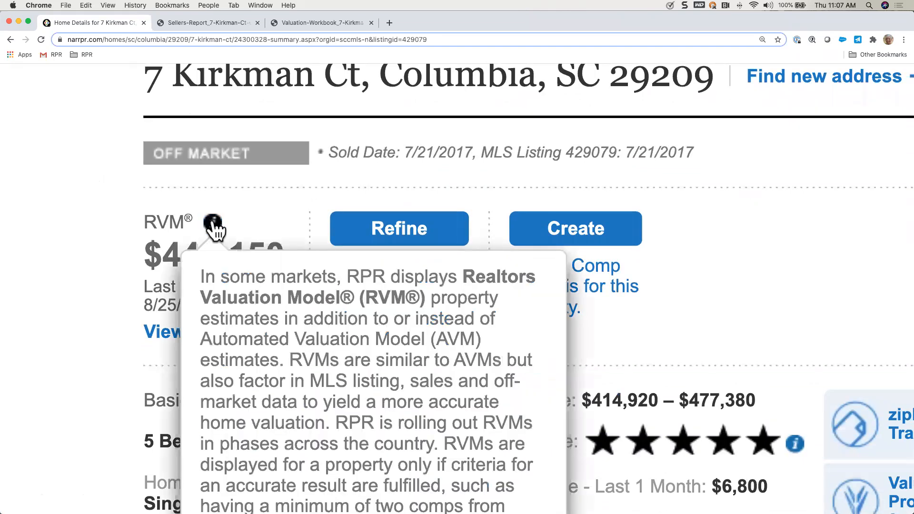
scroll(212, 222, down, 1)
scroll(214, 229, down, 3)
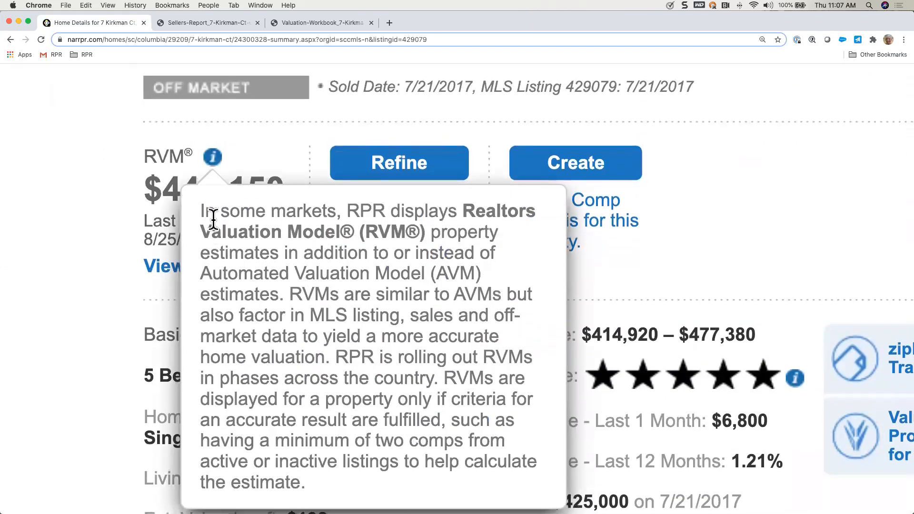
click(215, 119)
click(215, 119)
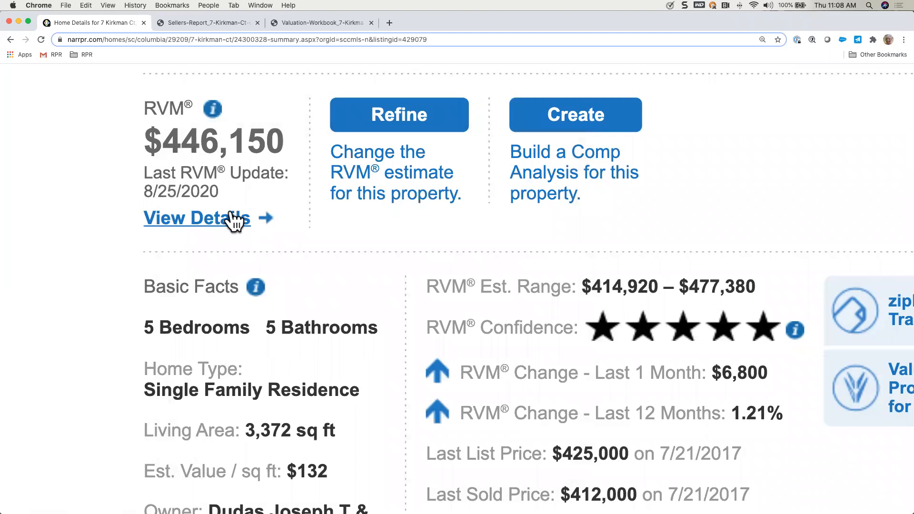
Step: Open the RVM details and follow the confidence score explanation to its help article, "What is an AVM or RVM Confidence Score?"
click(212, 223)
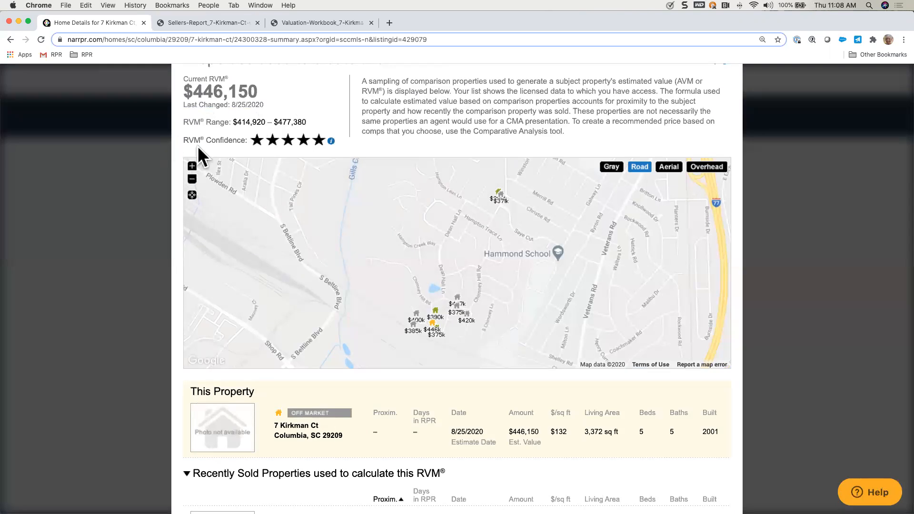
mouse_move(330, 142)
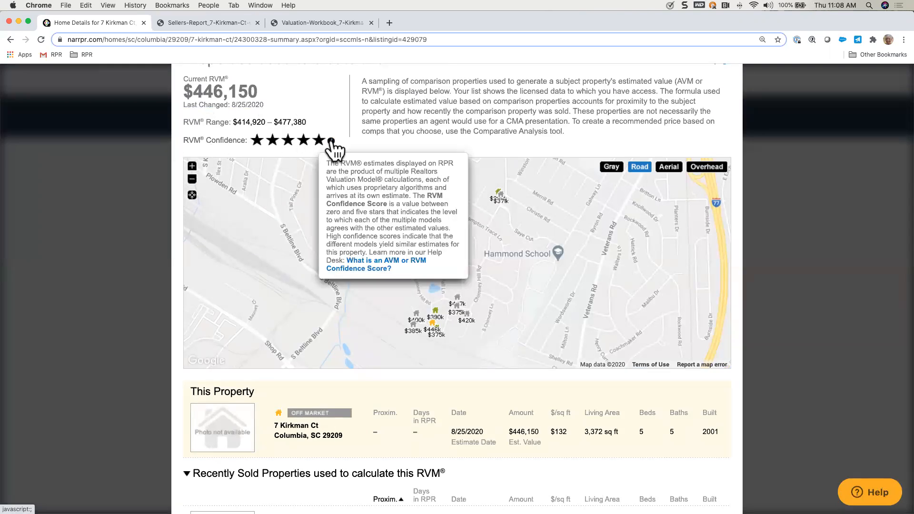
click(375, 270)
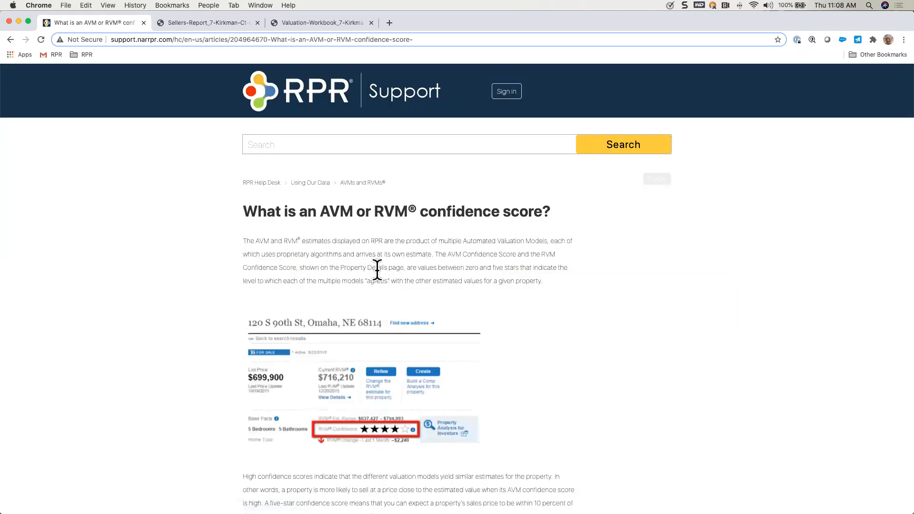
Step: Examine the article's reference list of star ratings and sales price ranges, and return to the property summary
scroll(566, 288, down, 10)
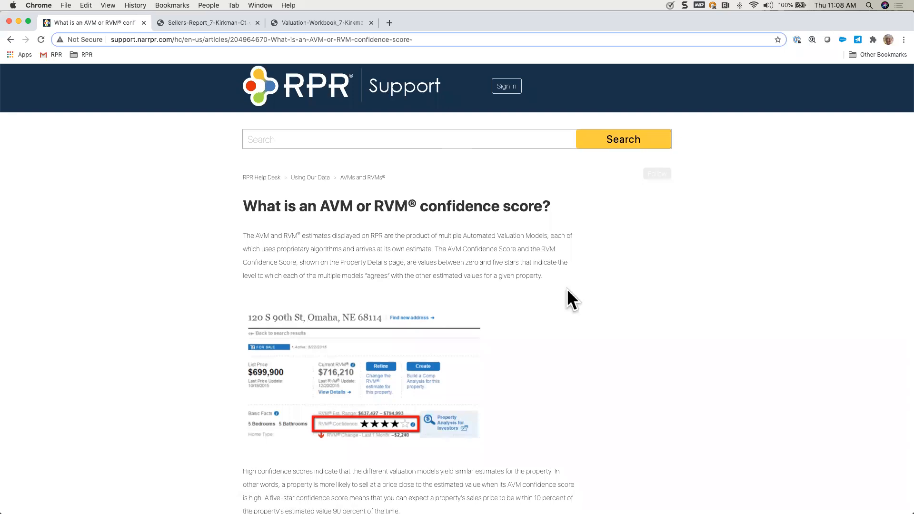
scroll(566, 289, down, 4)
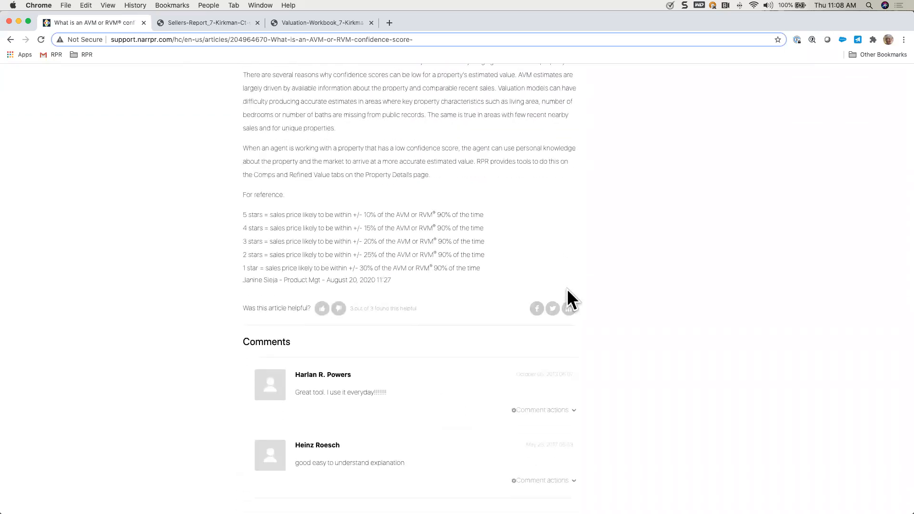
scroll(392, 265, up, 5)
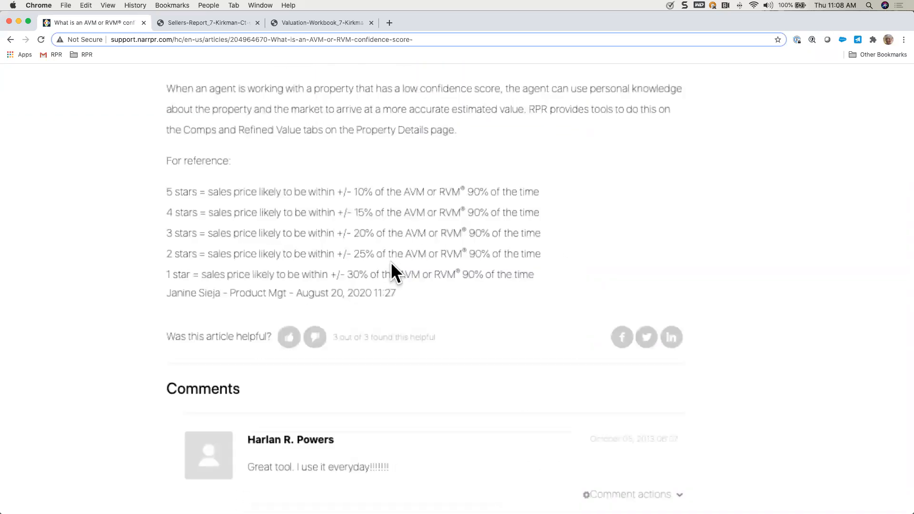
scroll(387, 266, left, 5)
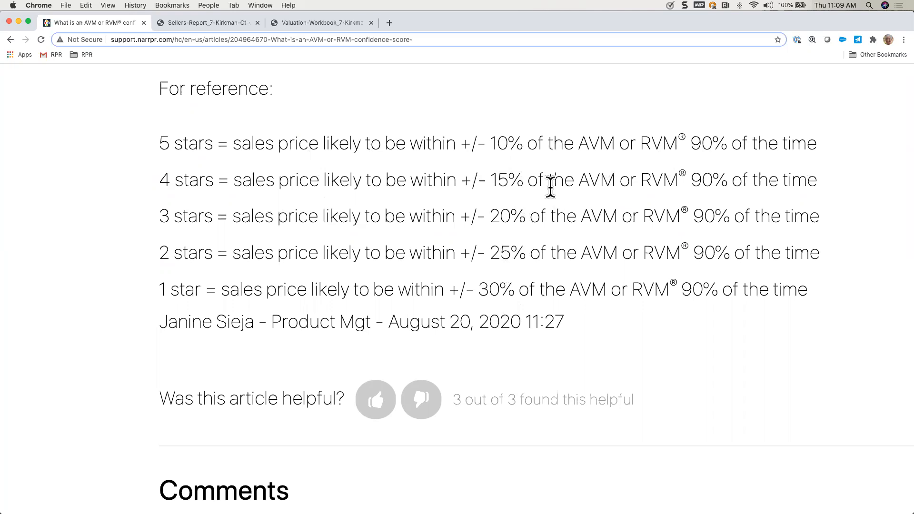
scroll(550, 187, down, 5)
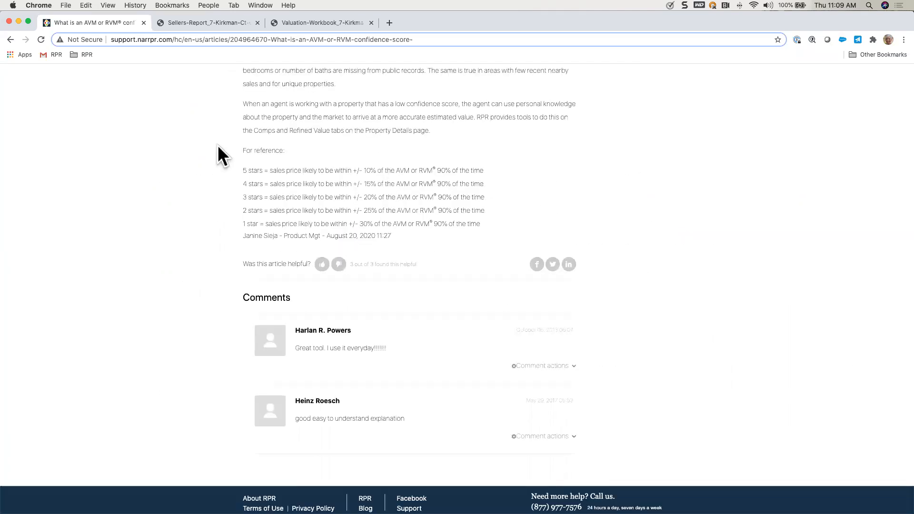
click(10, 40)
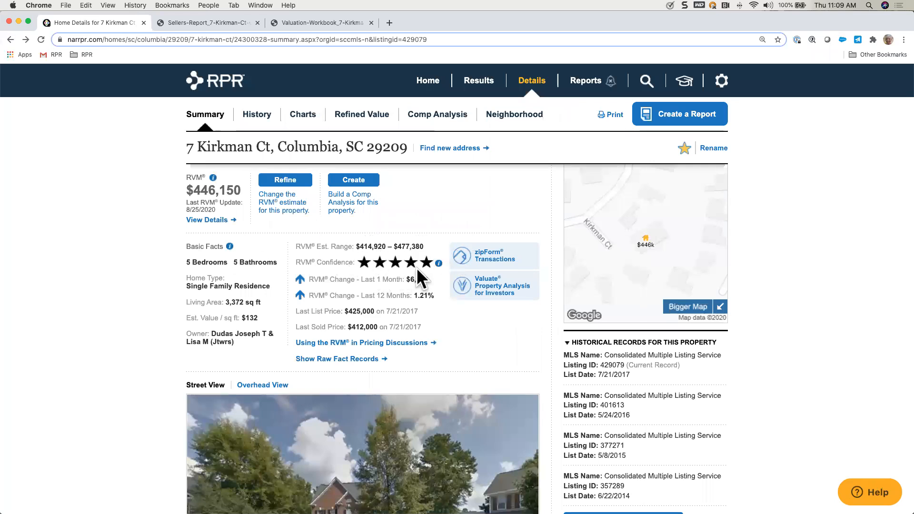
mouse_move(439, 265)
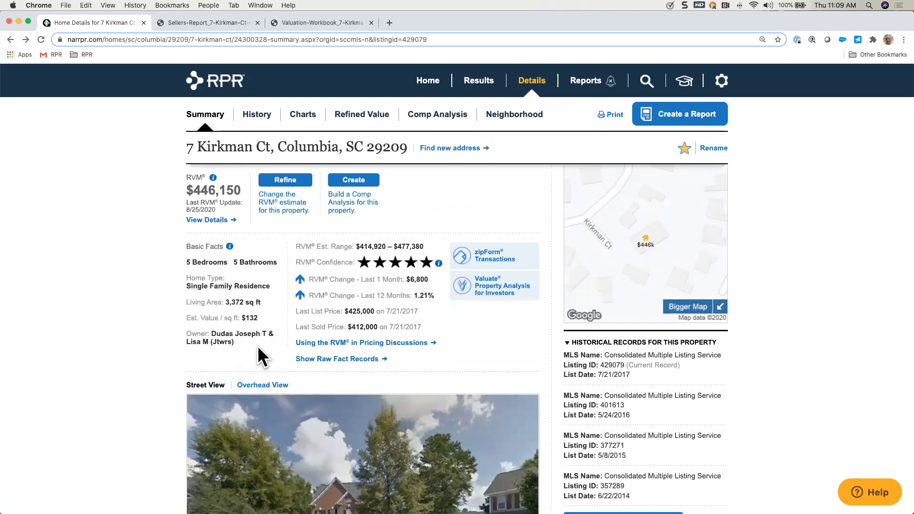
Step: Look around the cul-de-sac in the property's Street View and turn back to face the brick house
scroll(98, 413, down, 5)
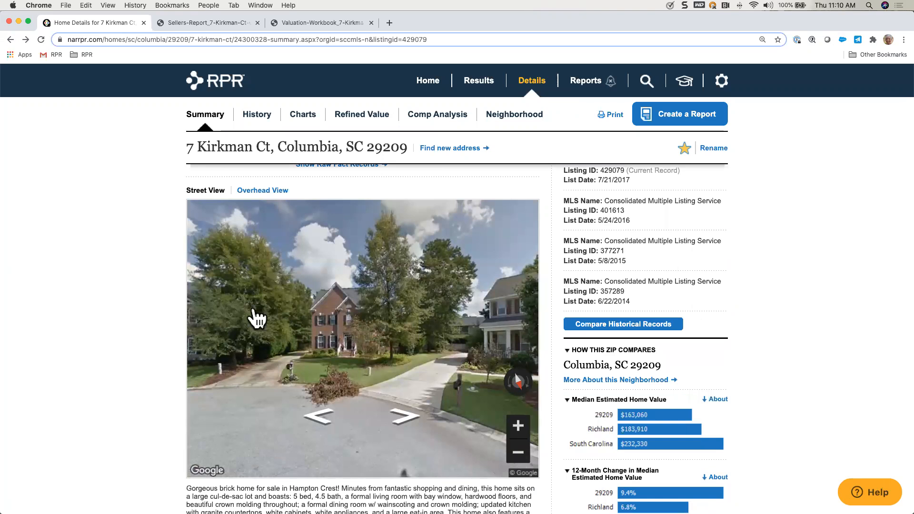
click(356, 325)
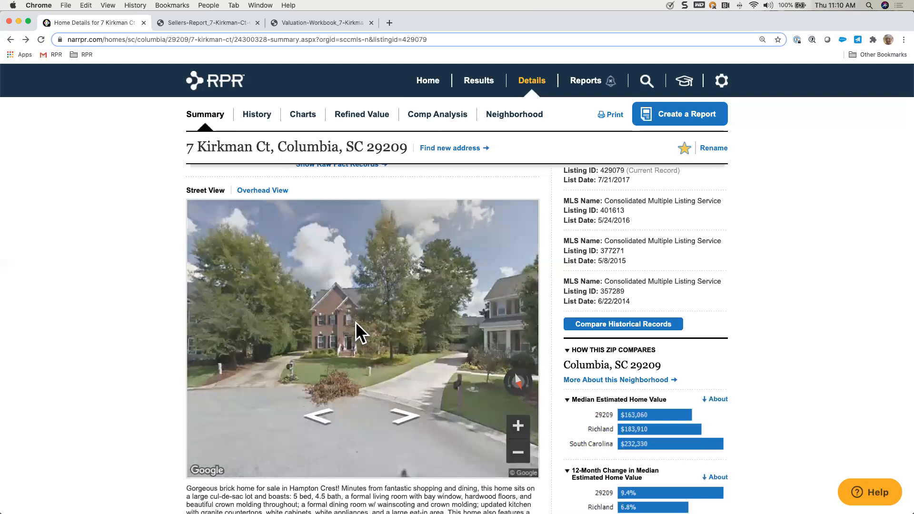
drag(434, 308, 196, 318)
drag(431, 326, 275, 327)
drag(447, 329, 465, 333)
drag(280, 333, 475, 327)
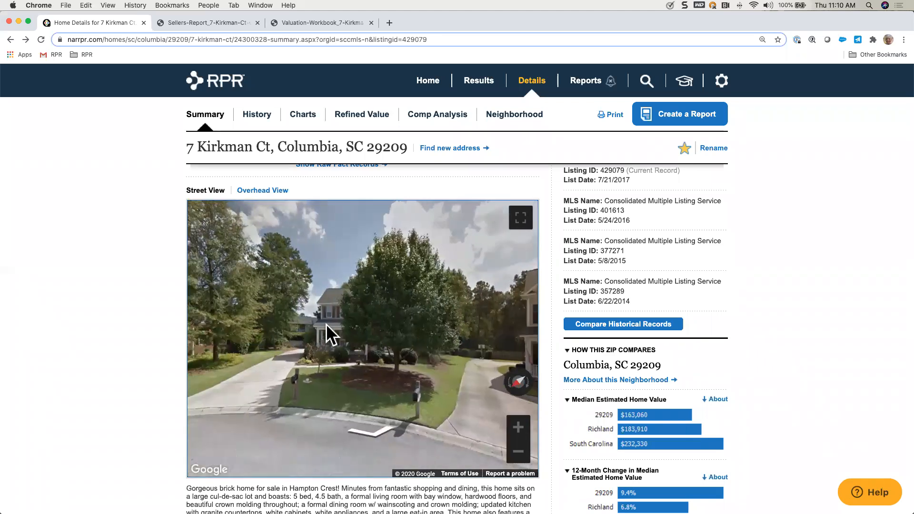
drag(329, 332, 461, 328)
drag(359, 322, 390, 323)
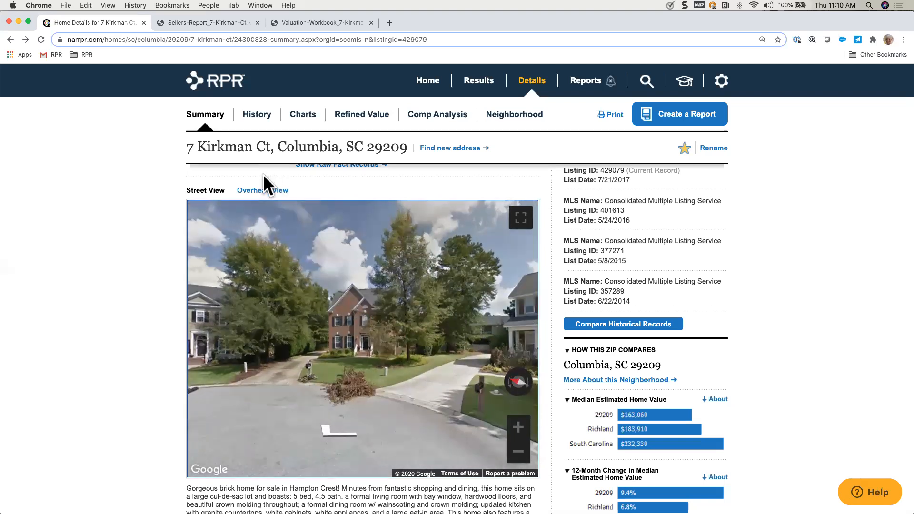
Step: Check the property's Overhead View and return to Street View
click(264, 188)
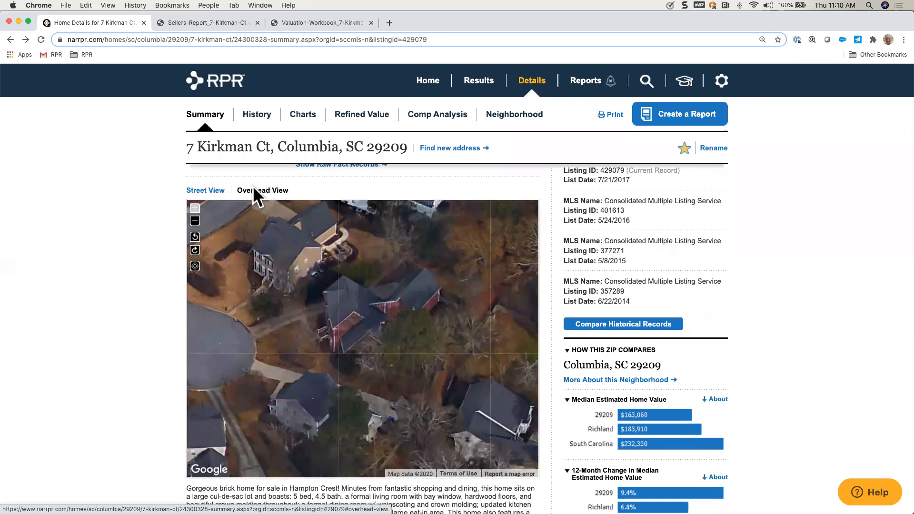
click(205, 190)
Step: Review the listing description and the notes beneath the property's street image
scroll(70, 305, down, 4)
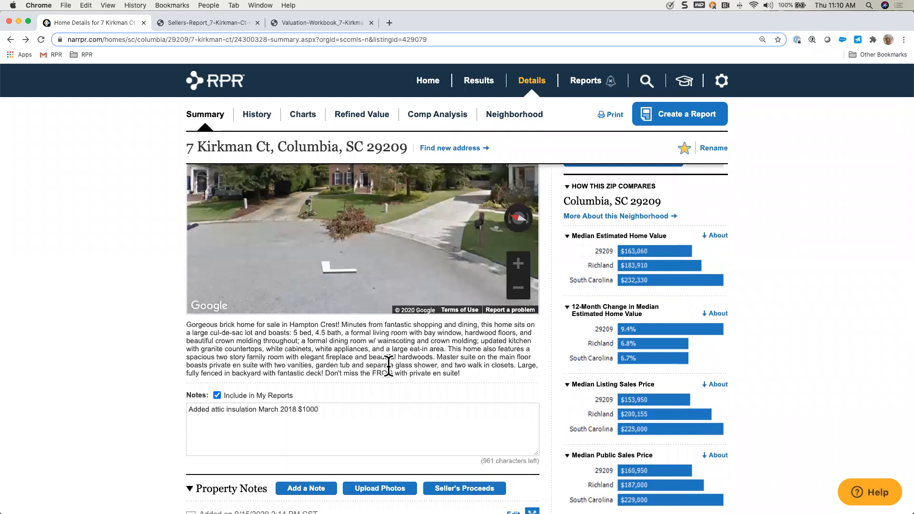
scroll(335, 407, up, 1)
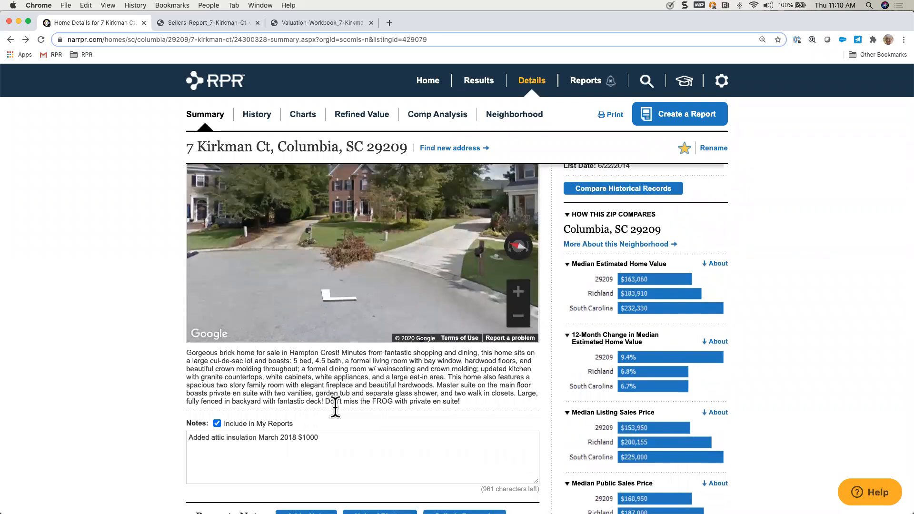
scroll(335, 407, up, 3)
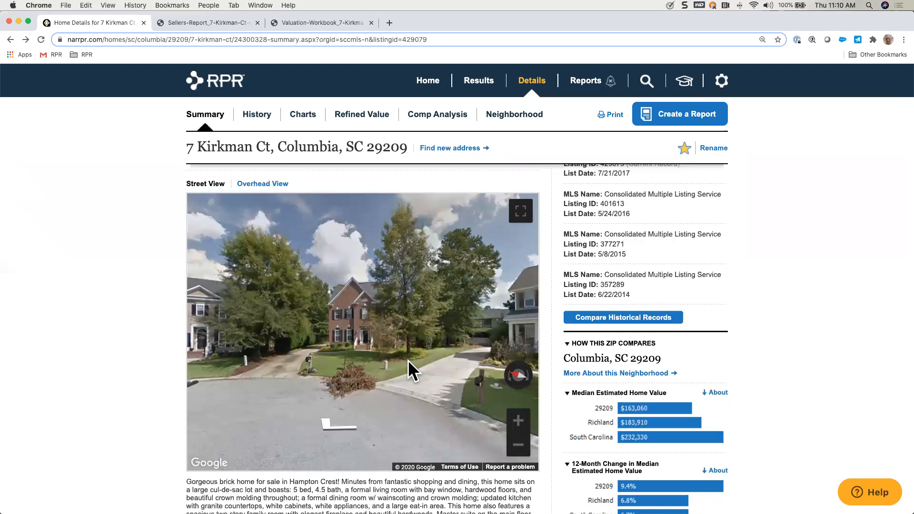
Step: Upload the PNG photo named after the property from the Custom Pages folder to the Property Notes
scroll(76, 378, down, 5)
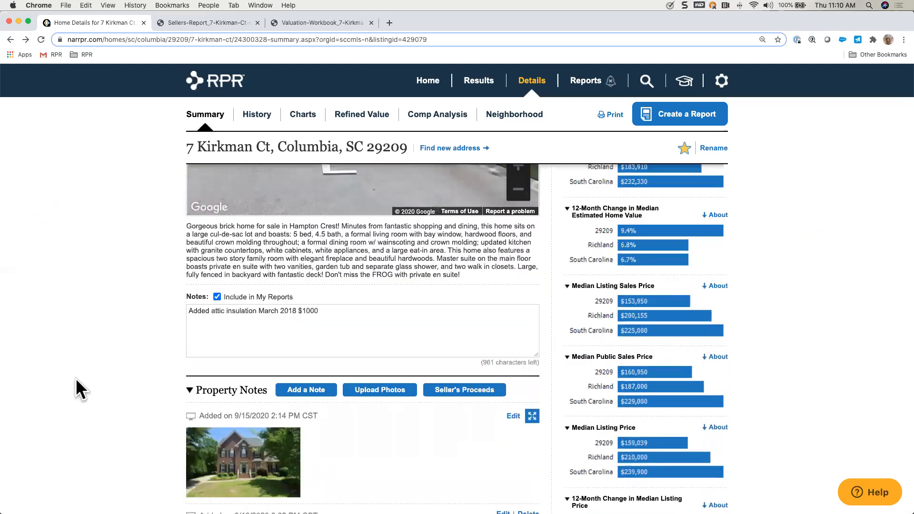
scroll(76, 377, down, 2)
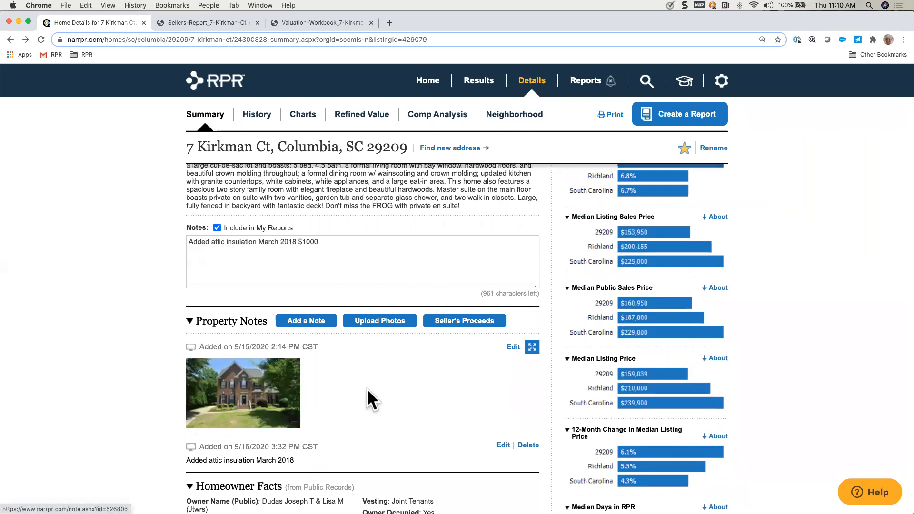
click(383, 321)
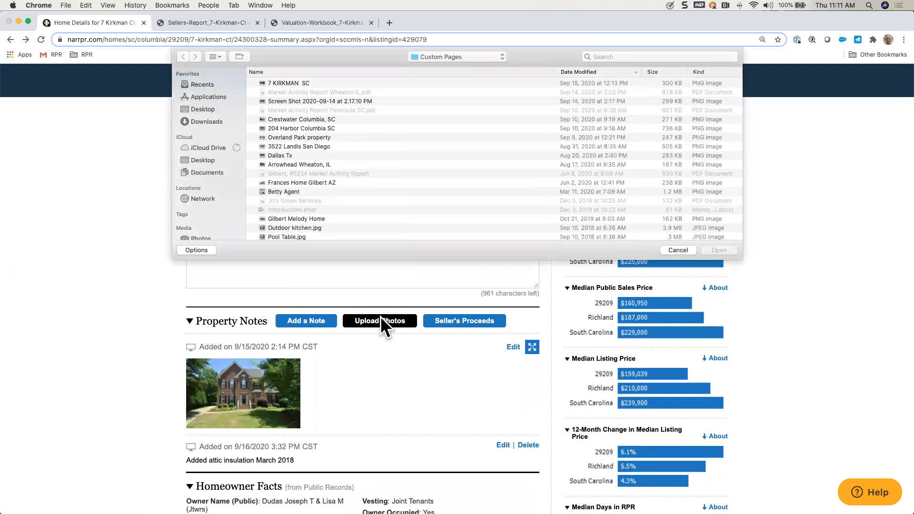
click(299, 83)
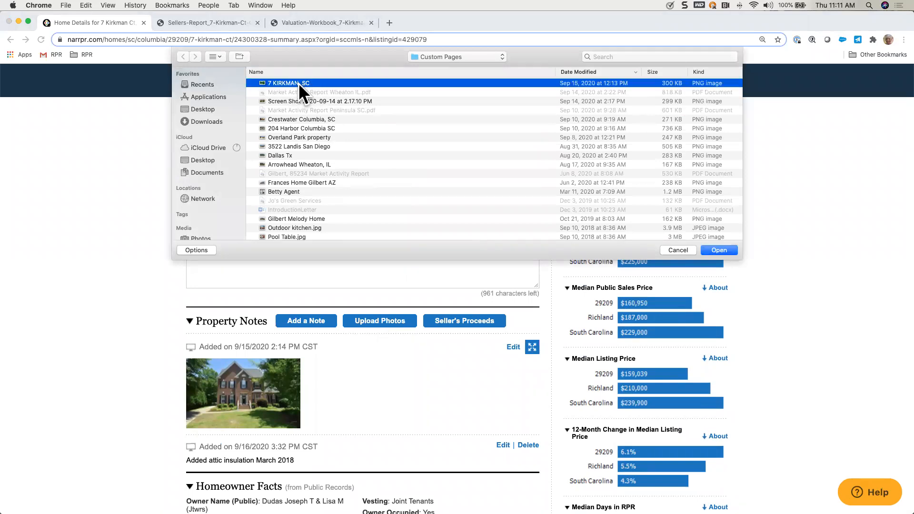
click(716, 249)
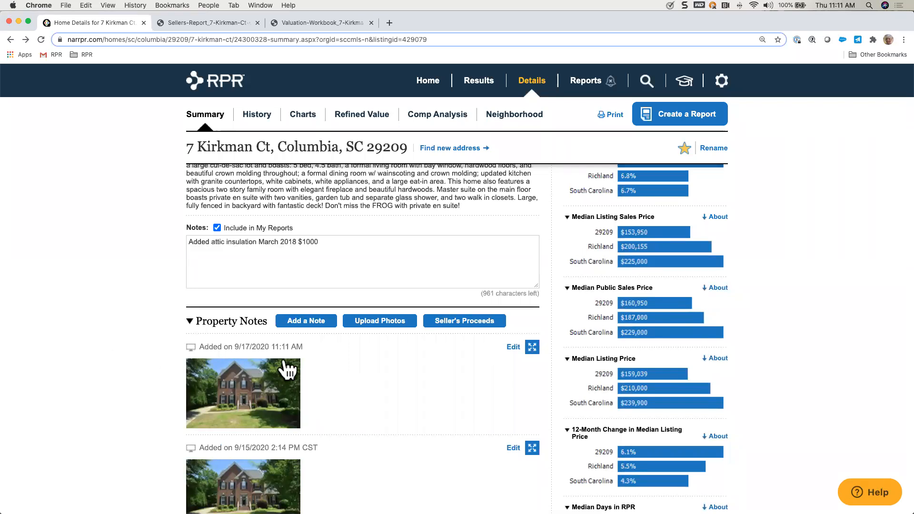
Step: Edit the photo added on 9/17/2020 in the Property Notes and set it to be used for report covers
scroll(346, 370, down, 3)
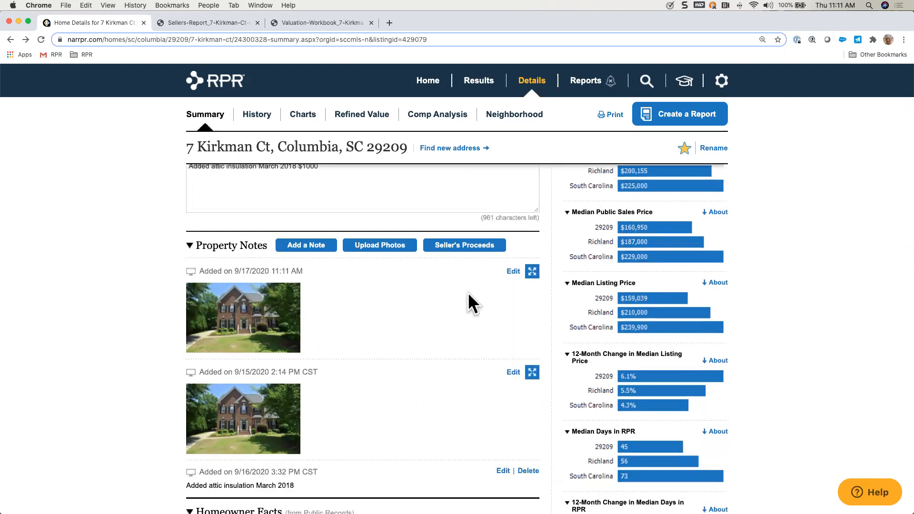
click(513, 272)
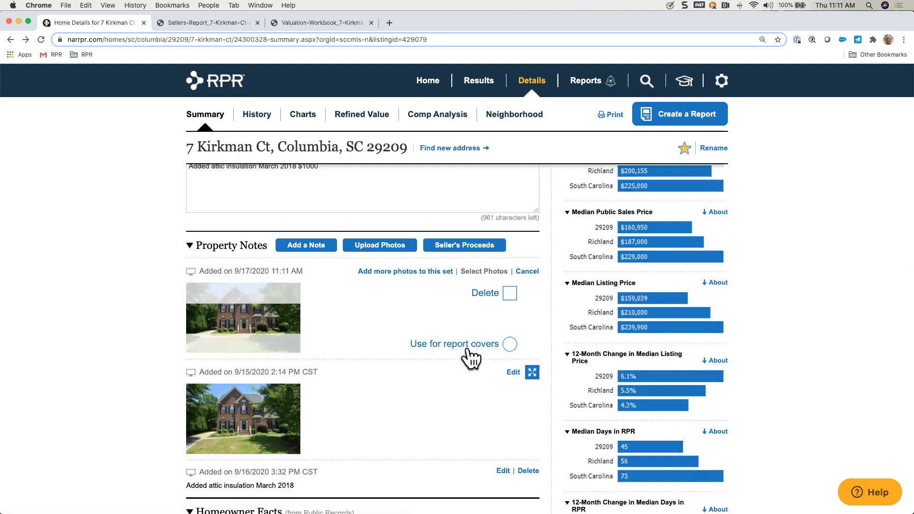
click(510, 344)
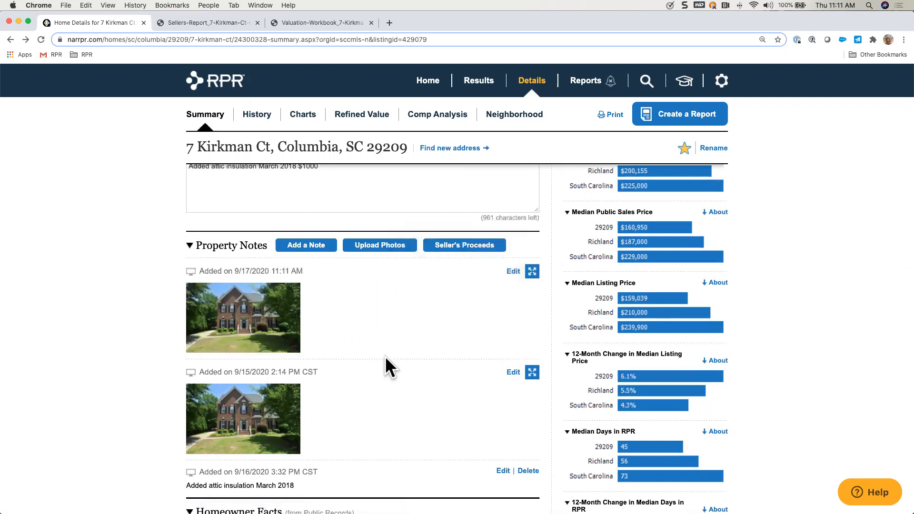
scroll(459, 365, down, 3)
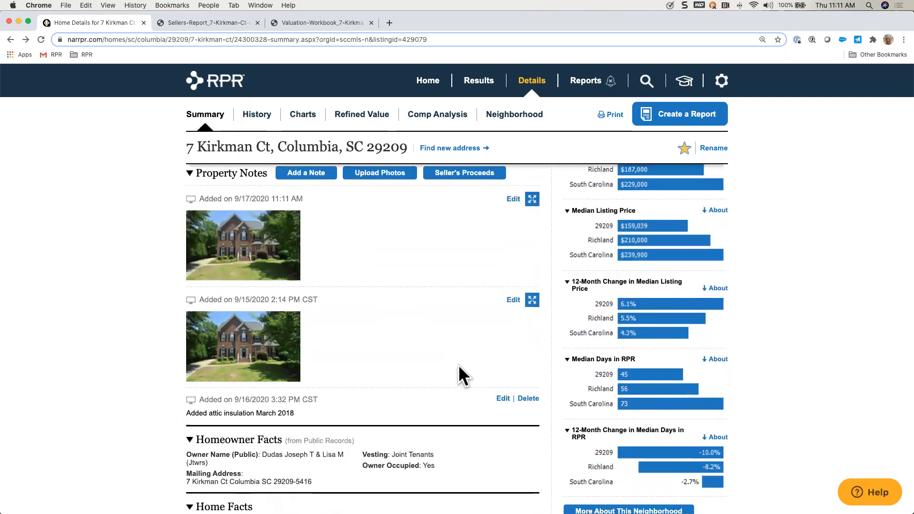
Step: Delete the photo added on 9/15/2020 from the Property Notes and save the change
click(513, 300)
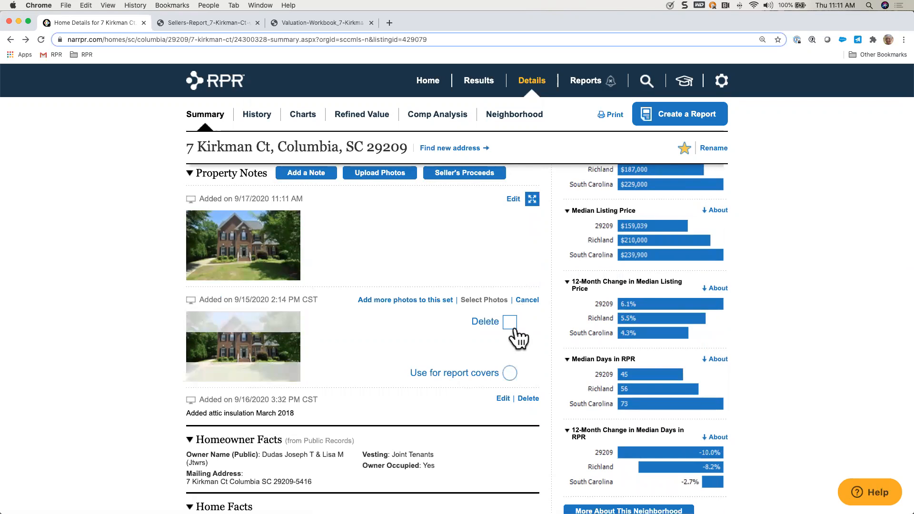
click(510, 324)
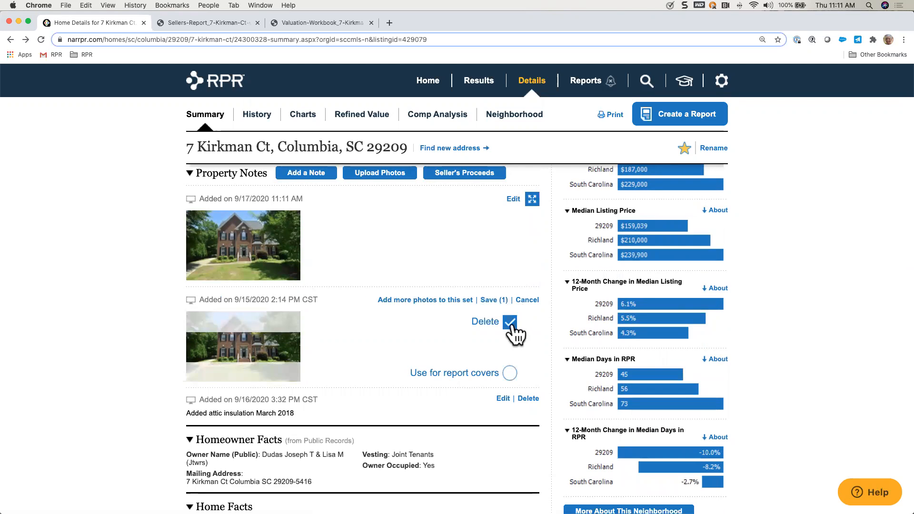
click(490, 300)
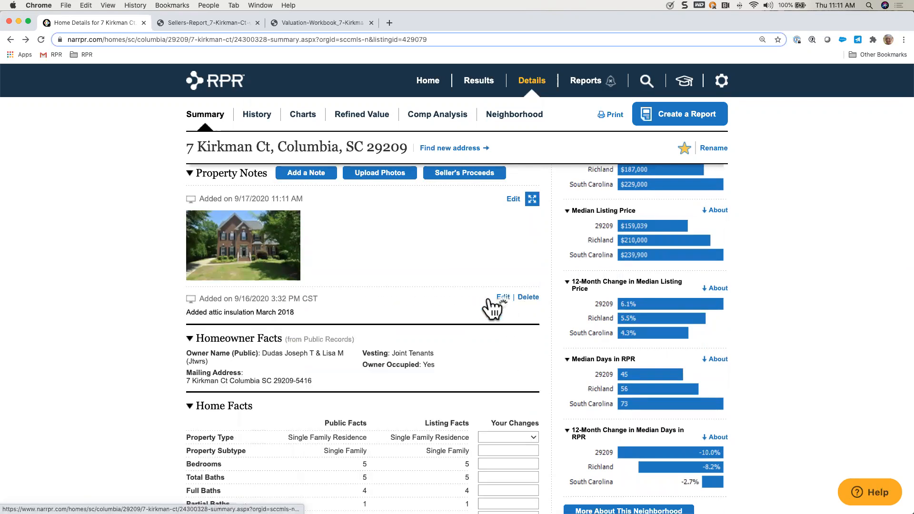
Step: Append ", repolaced garage door springs $400 June 2019" to the attic insulation text in the notes beneath the listing description
scroll(384, 386, up, 1)
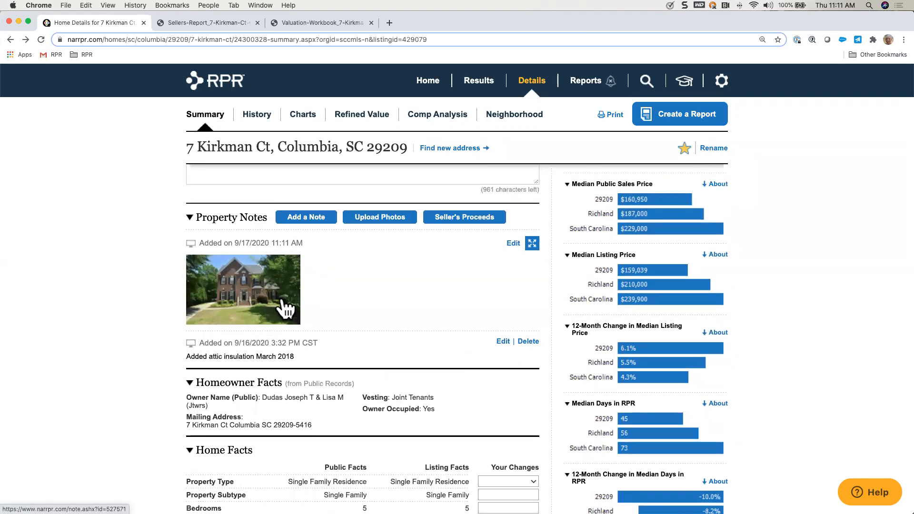
scroll(283, 305, up, 7)
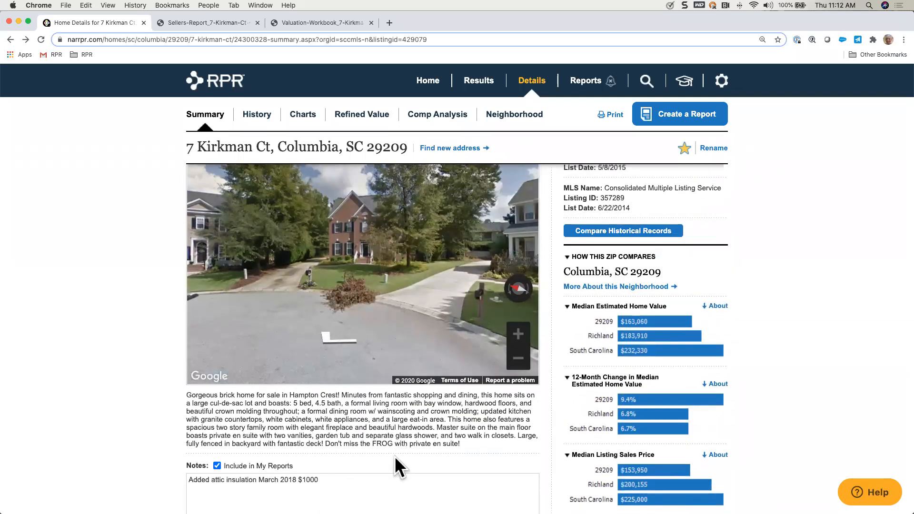
scroll(395, 456, down, 1)
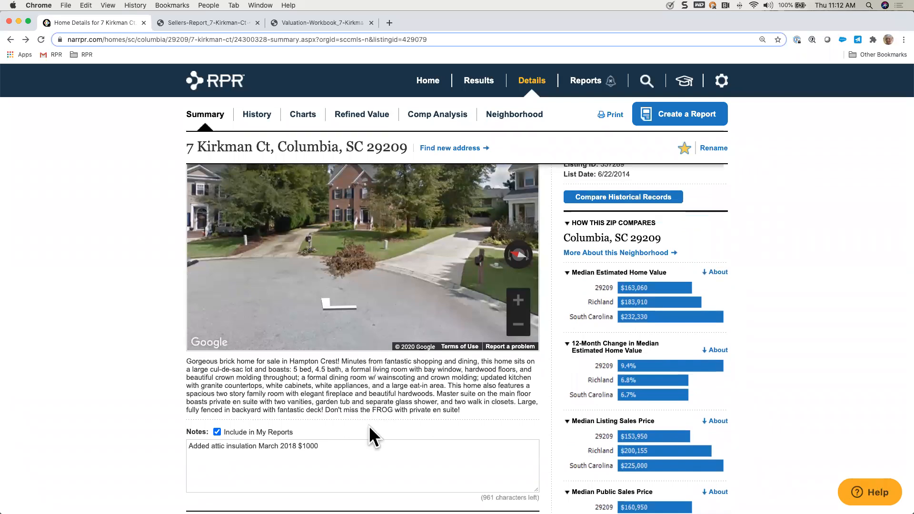
scroll(378, 434, down, 5)
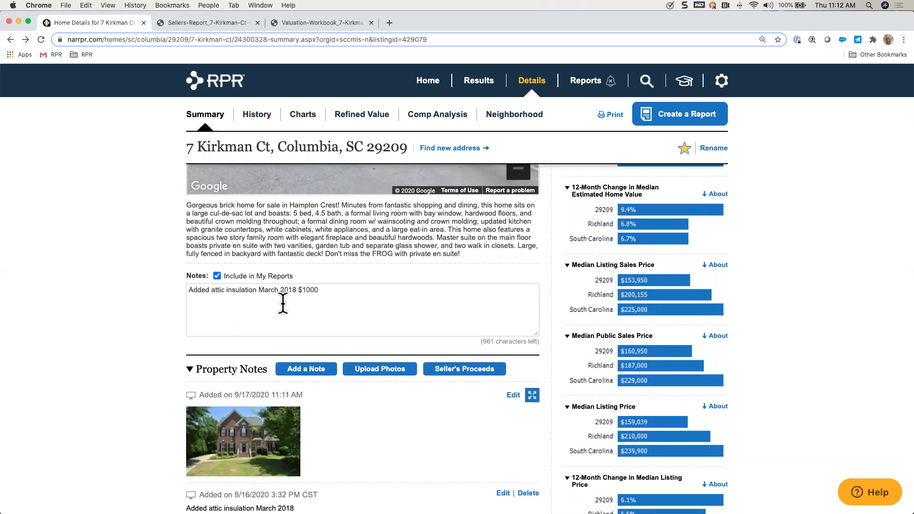
click(323, 289)
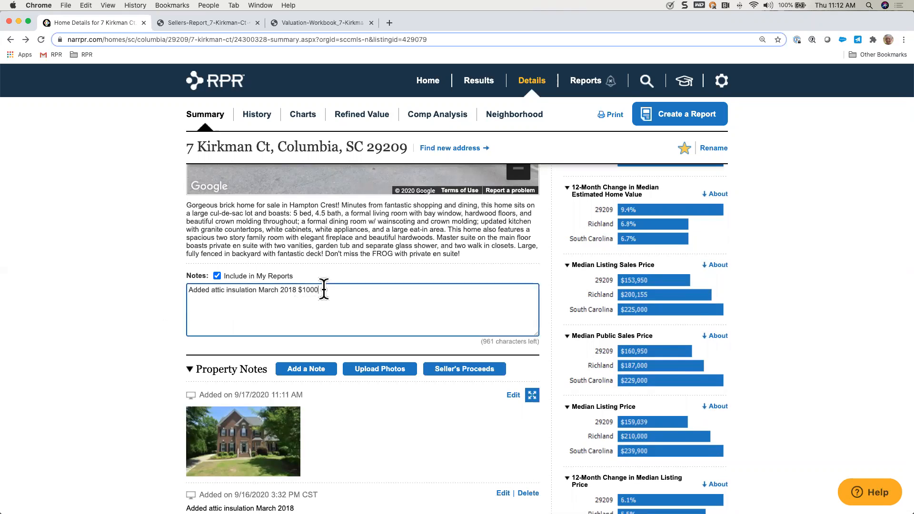
text(, repolaced garage doo)
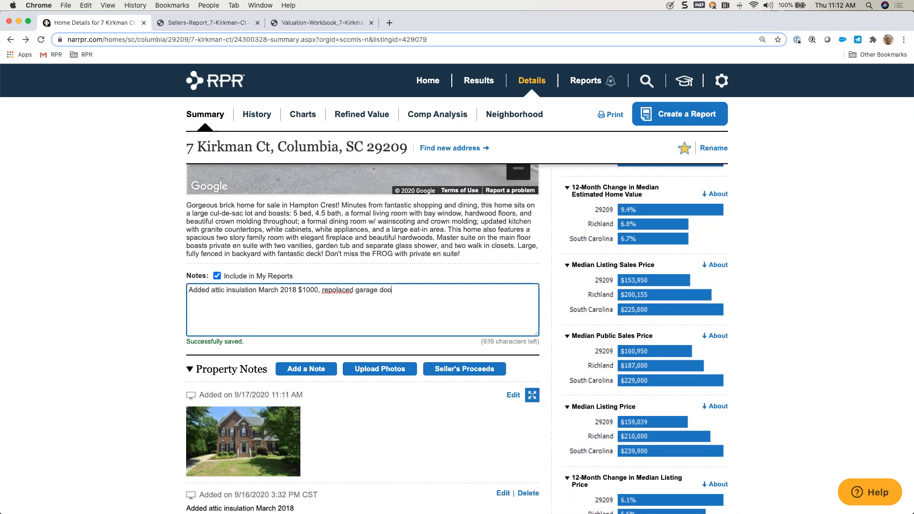
text(r springs $400 June 2019)
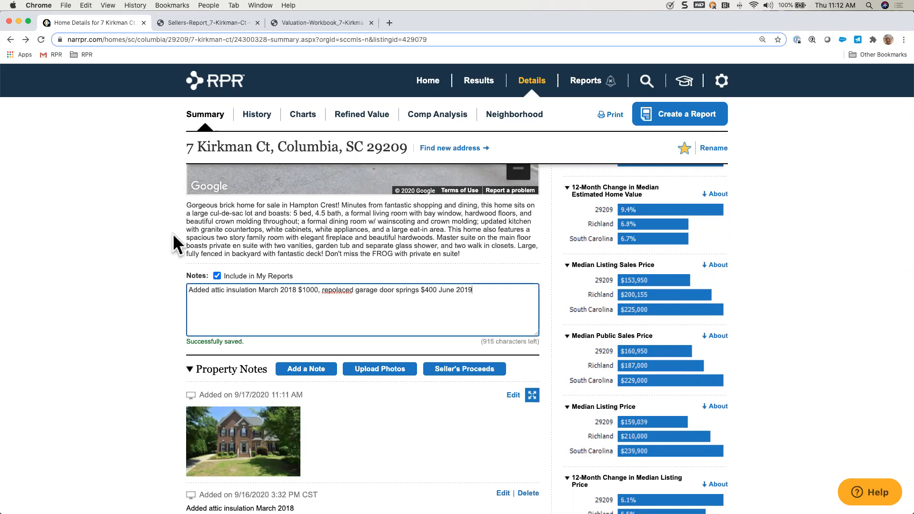
Step: Exclude the notes beneath the listing description from reports and correct "repolaced" to "replaced" in their text
click(216, 276)
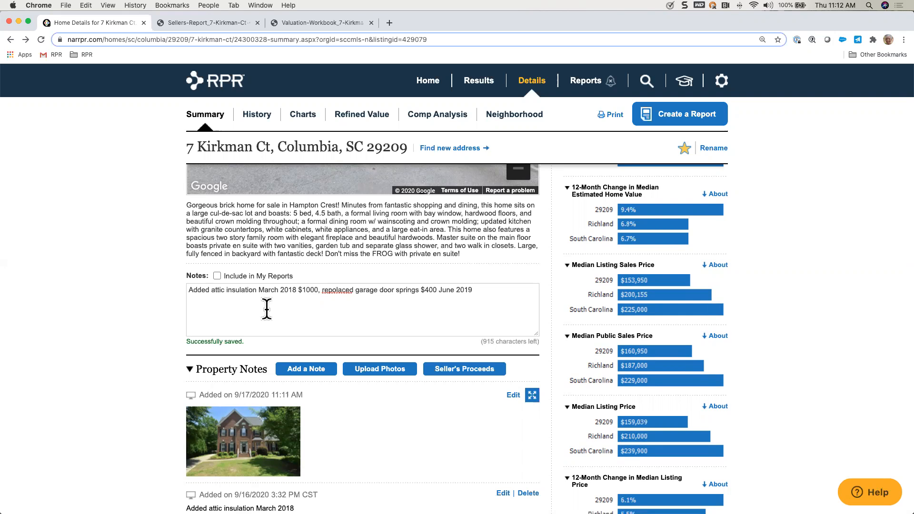
click(336, 292)
key(BackSpace)
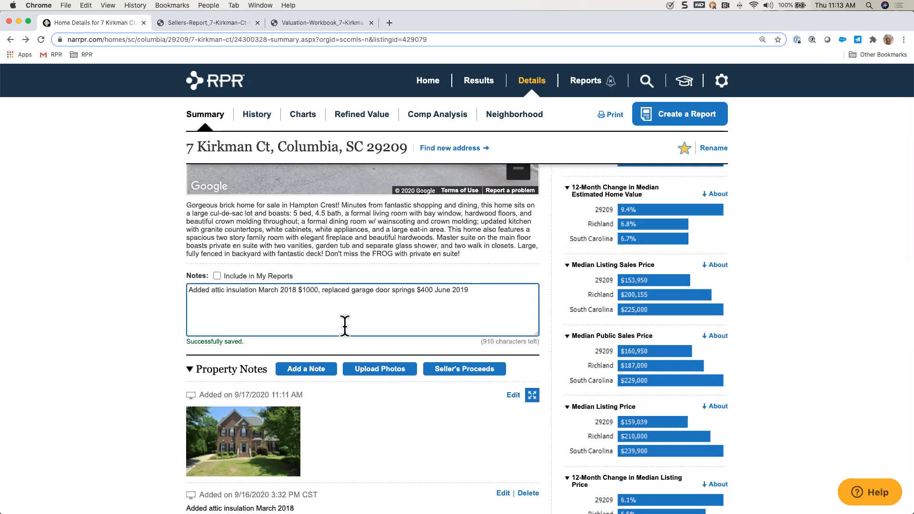
Step: Add a property note reading "Replaced garage door springs June 2019" that is included in reports
scroll(378, 412, down, 5)
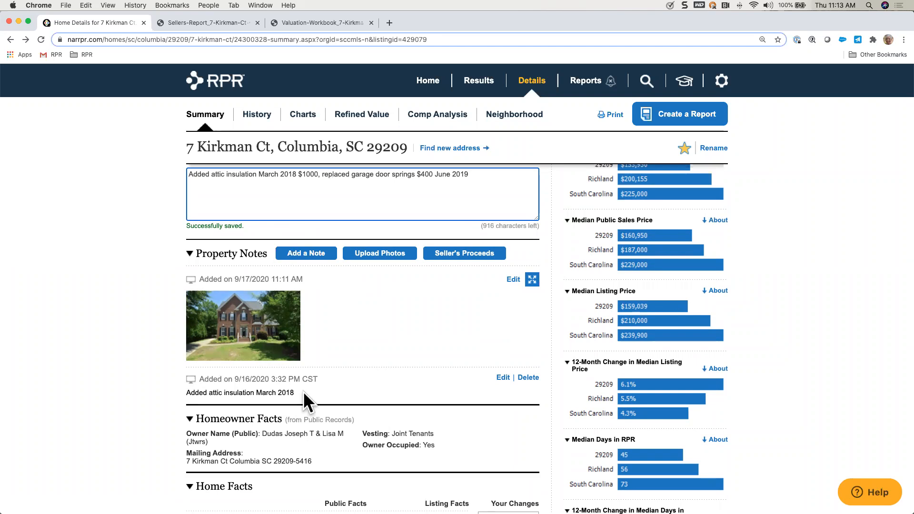
click(306, 253)
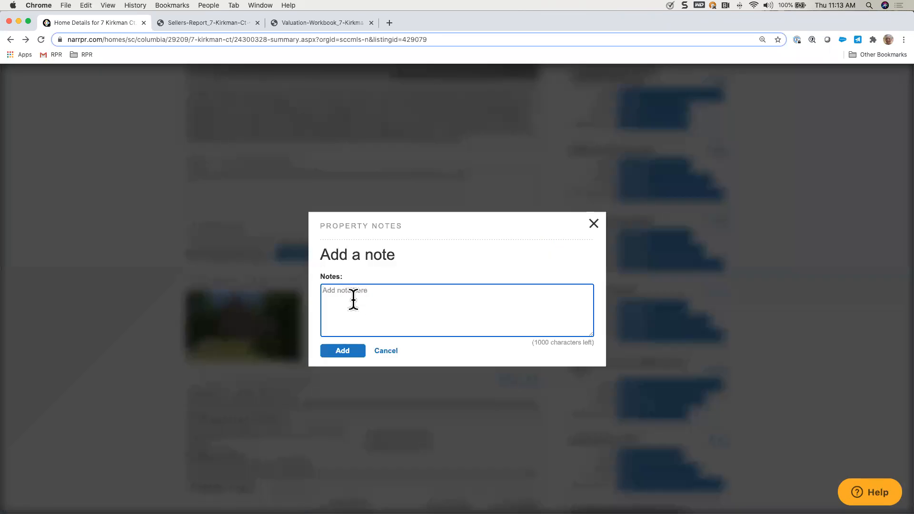
text(REplac)
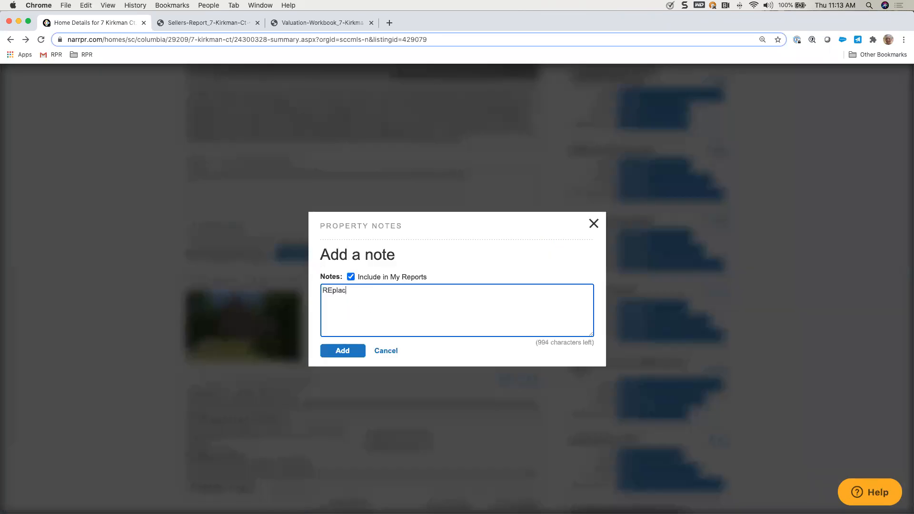
text(ed garrage)
key(BackSpace)
key(BackSpace)
key(BackSpace)
key(BackSpace)
key(BackSpace)
text(rage door)
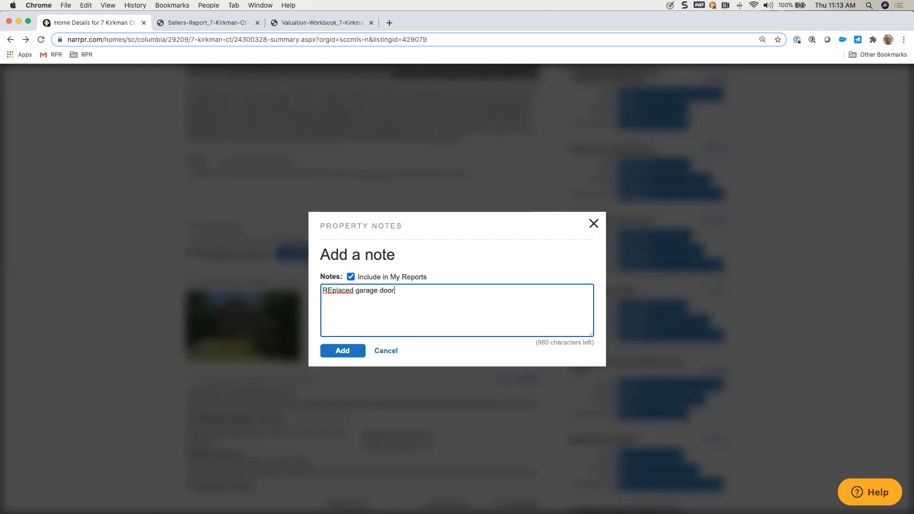
text( springs June 2019)
click(330, 291)
key(BackSpace)
text(e)
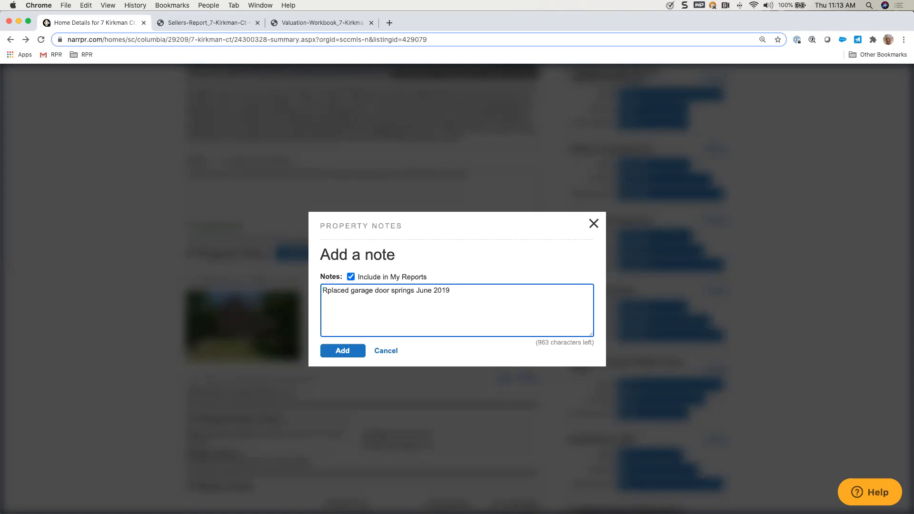
click(343, 351)
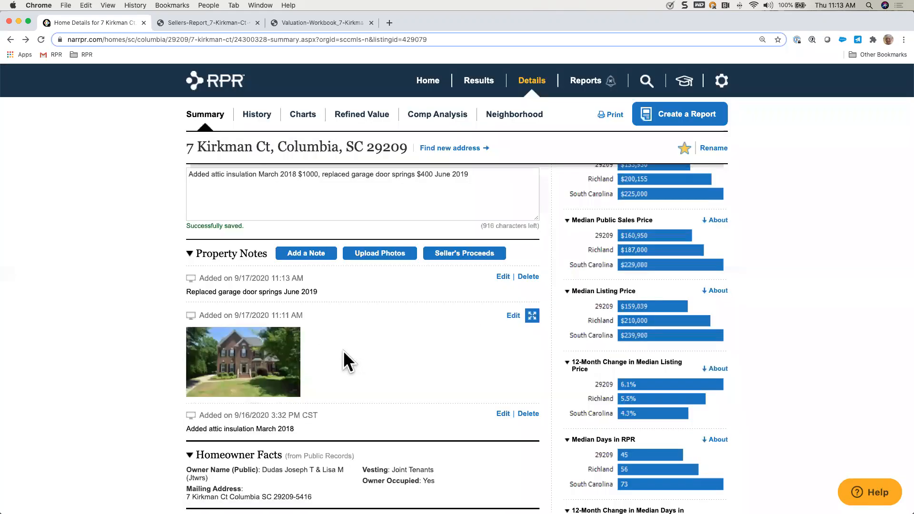
Step: Add a custom fact row named "golf course lot" to the Home Facts table
scroll(150, 263, down, 1)
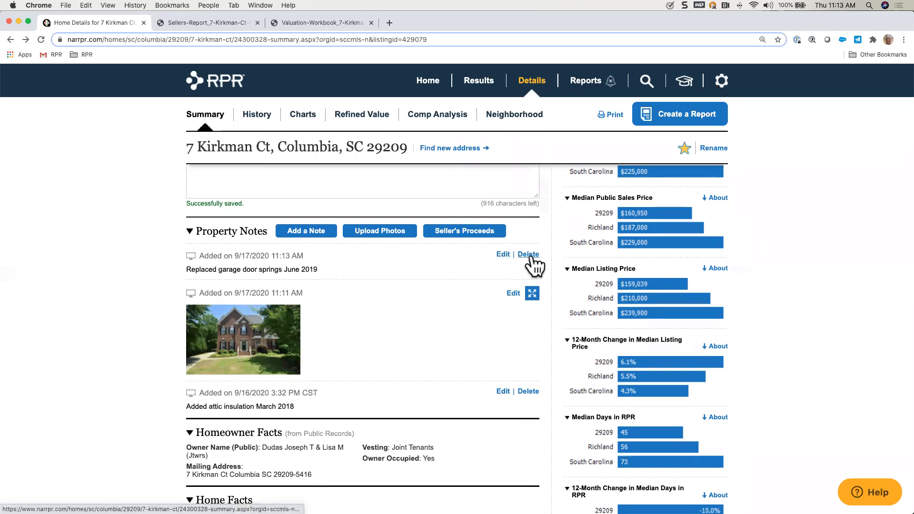
scroll(442, 346, down, 3)
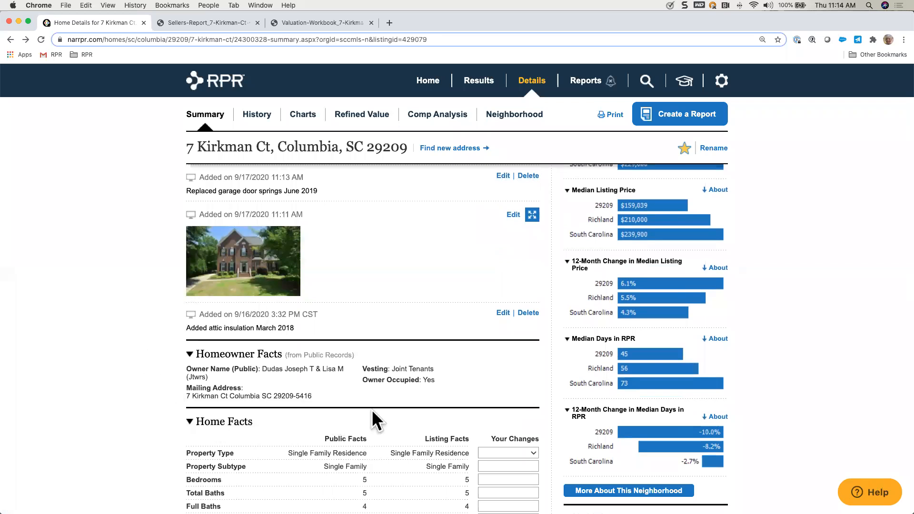
scroll(372, 409, down, 9)
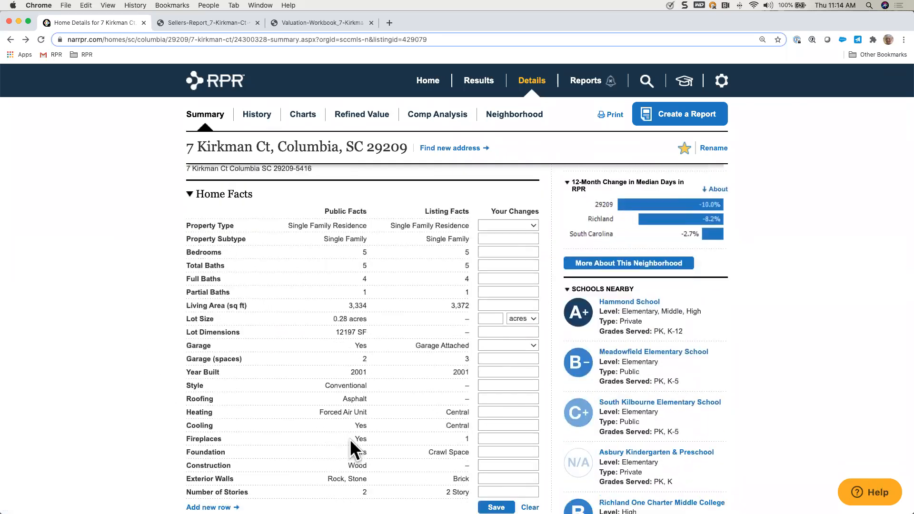
scroll(350, 439, down, 1)
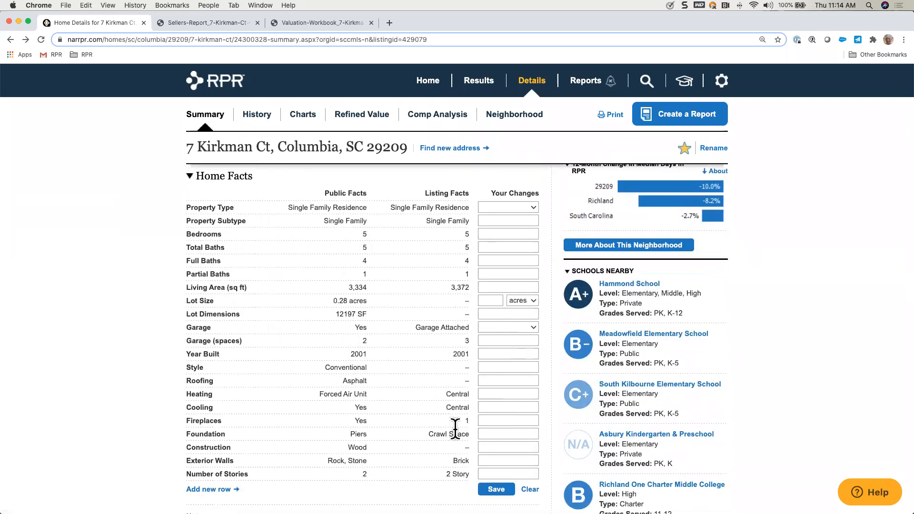
scroll(455, 428, down, 3)
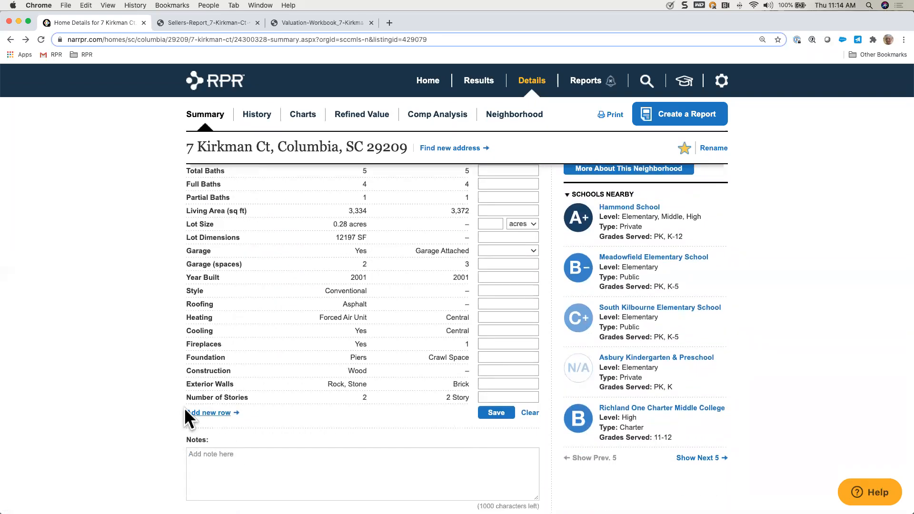
click(215, 413)
click(217, 414)
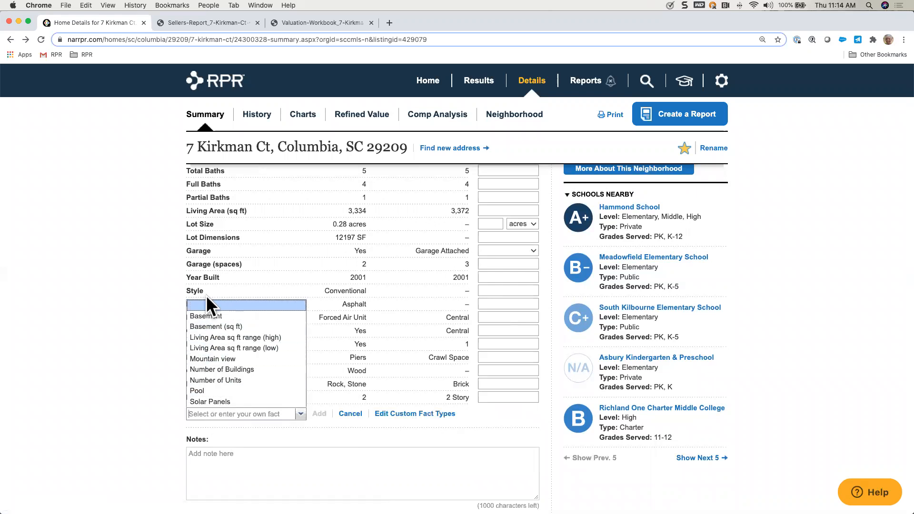
text(golf)
click(199, 302)
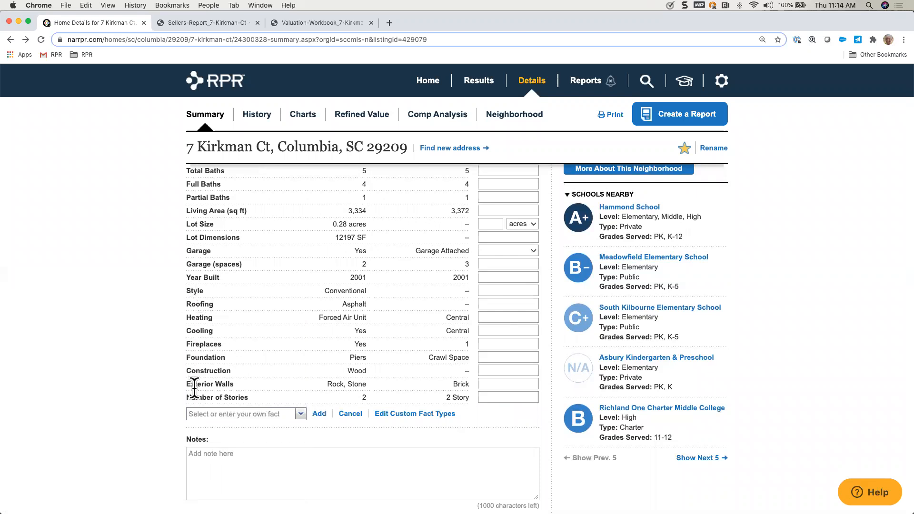
click(199, 413)
text(golf)
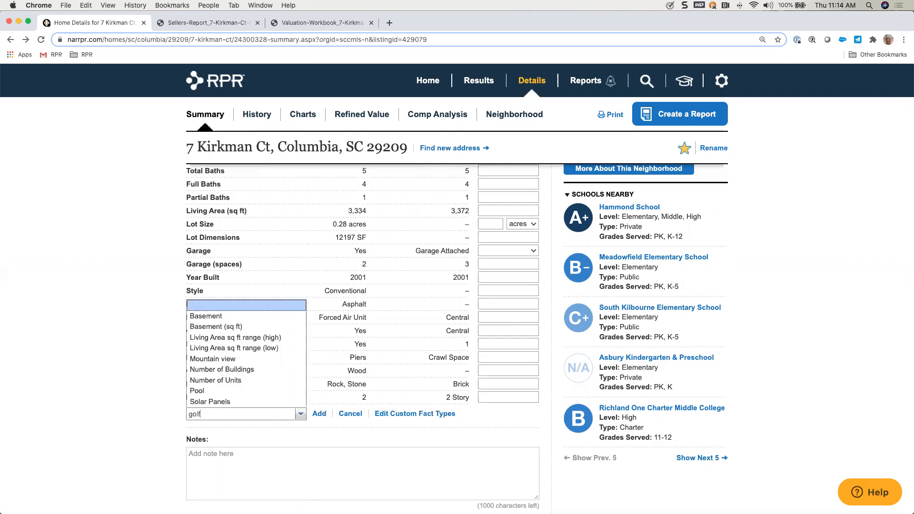
text( course lot)
click(318, 413)
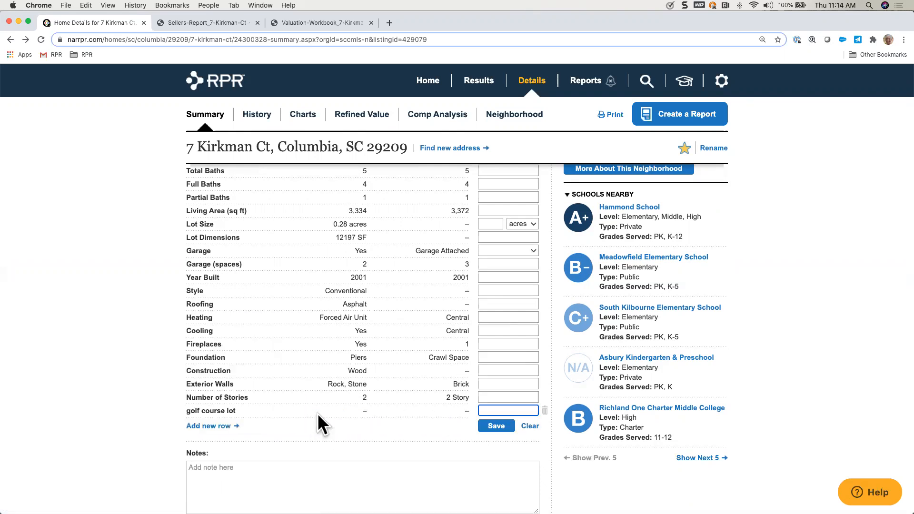
Step: Enter "9th tee box" as the changed value for the golf course lot fact and save the Home Facts
click(512, 410)
text(9th tee box)
click(496, 425)
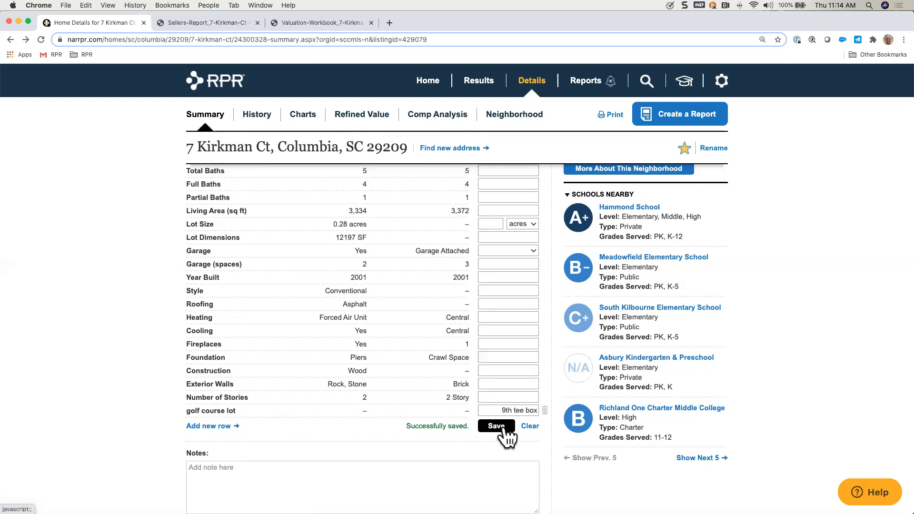
Step: Review the list of custom fact types and close it without making changes
click(207, 426)
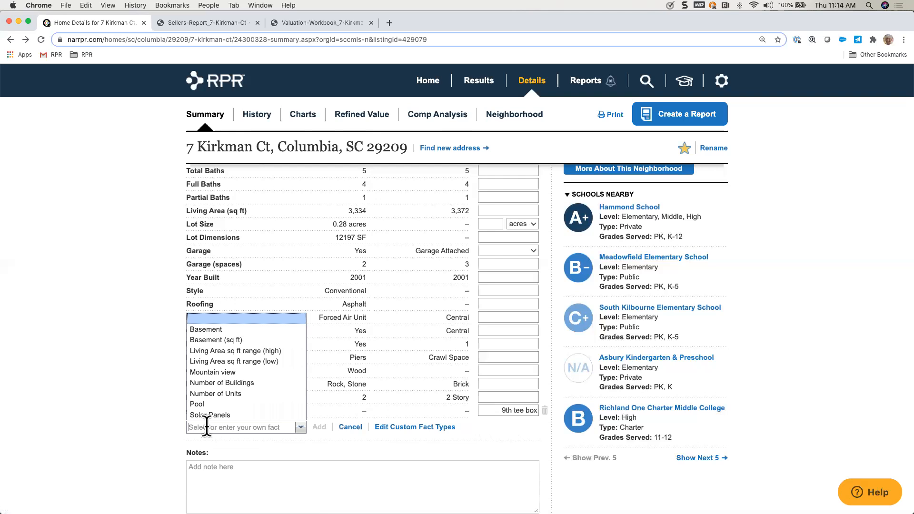
click(403, 427)
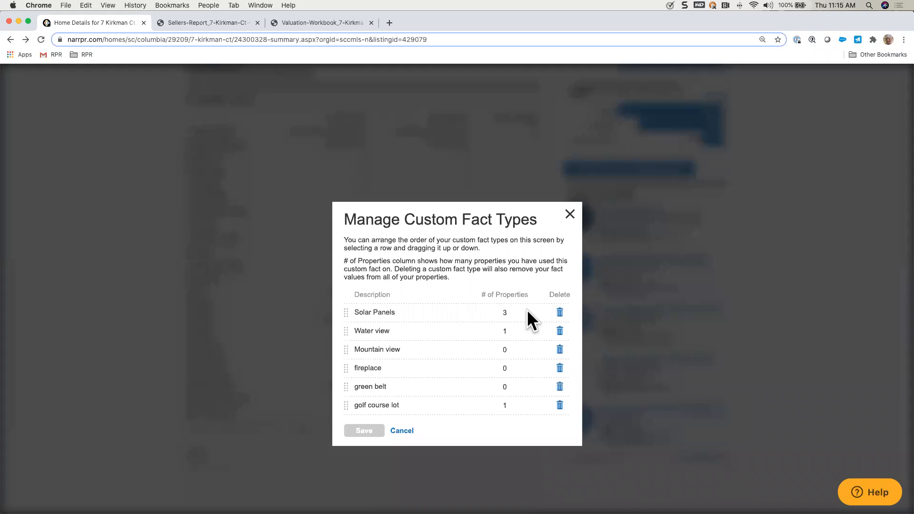
click(402, 431)
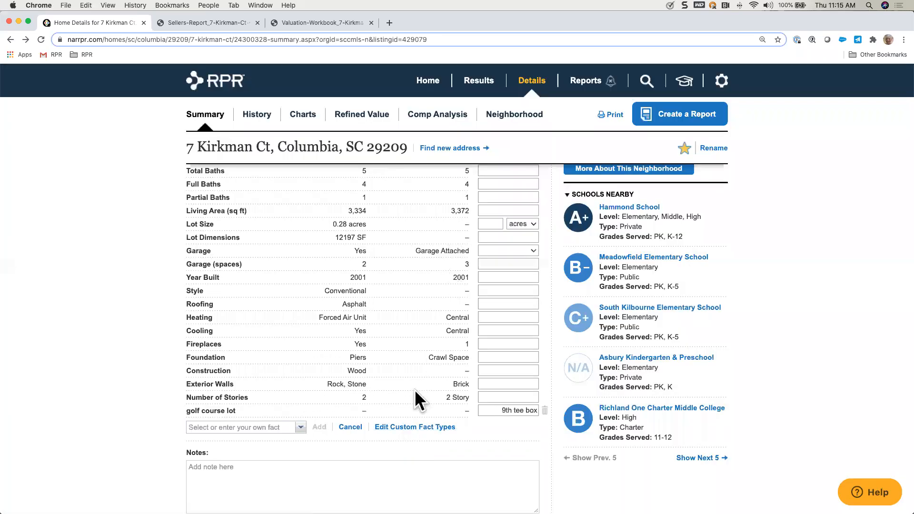
Step: Hide South Carolina in the Median Estimated Home Value chart and show the change over 1 year
scroll(415, 402, down, 5)
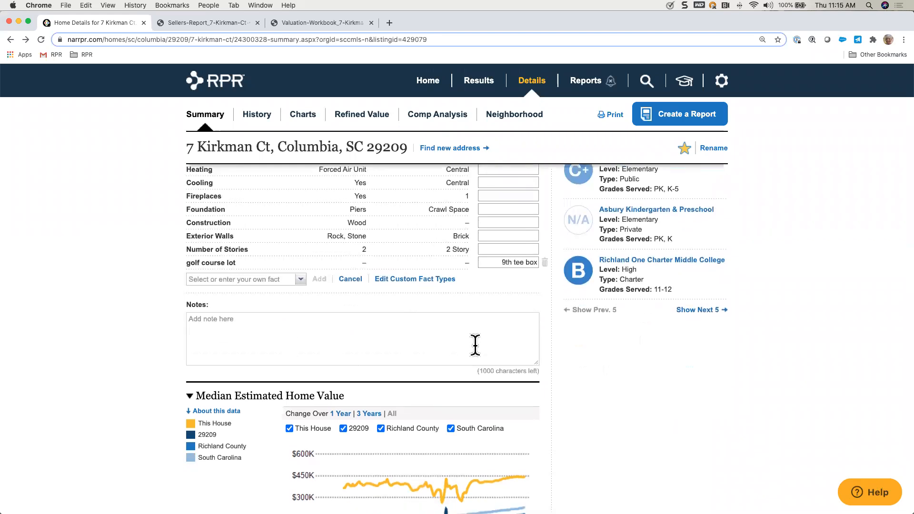
scroll(473, 343, down, 5)
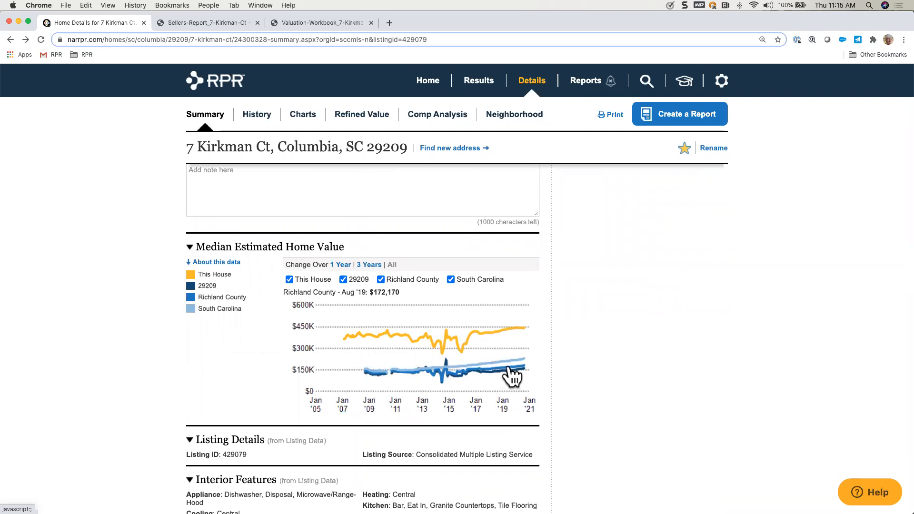
click(450, 279)
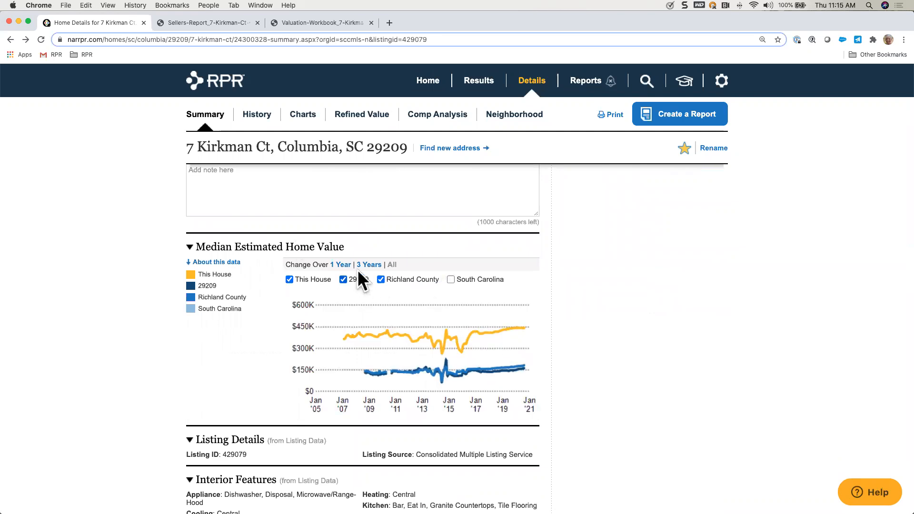
click(338, 264)
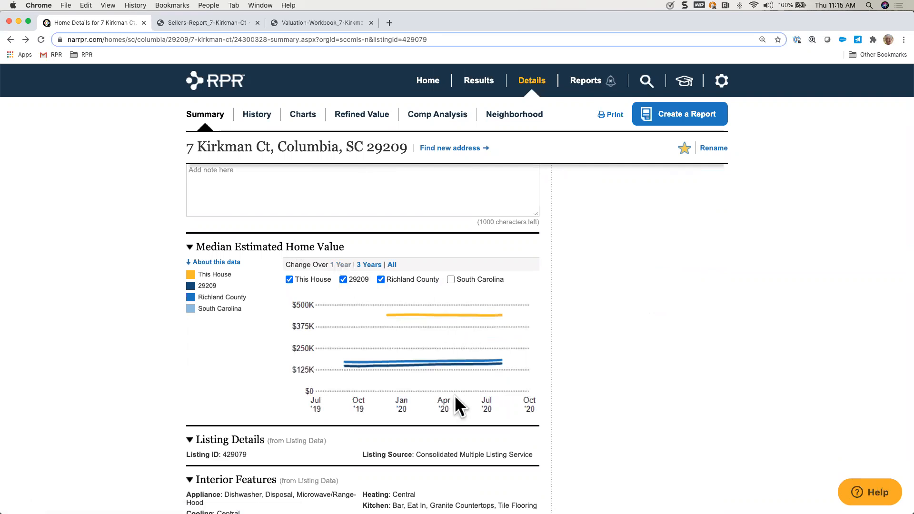
Step: Expand the explanation of the data behind the Median Estimated Home Value chart
scroll(454, 396, down, 5)
scroll(455, 396, up, 3)
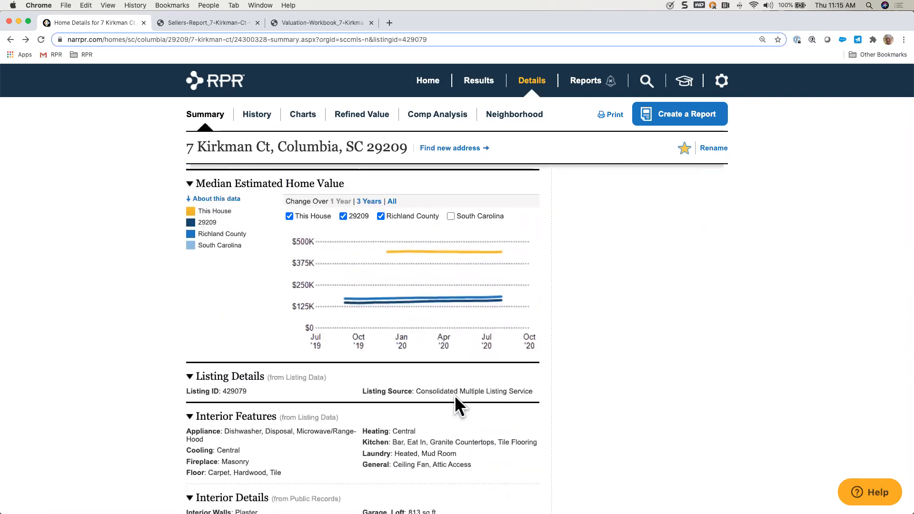
click(210, 201)
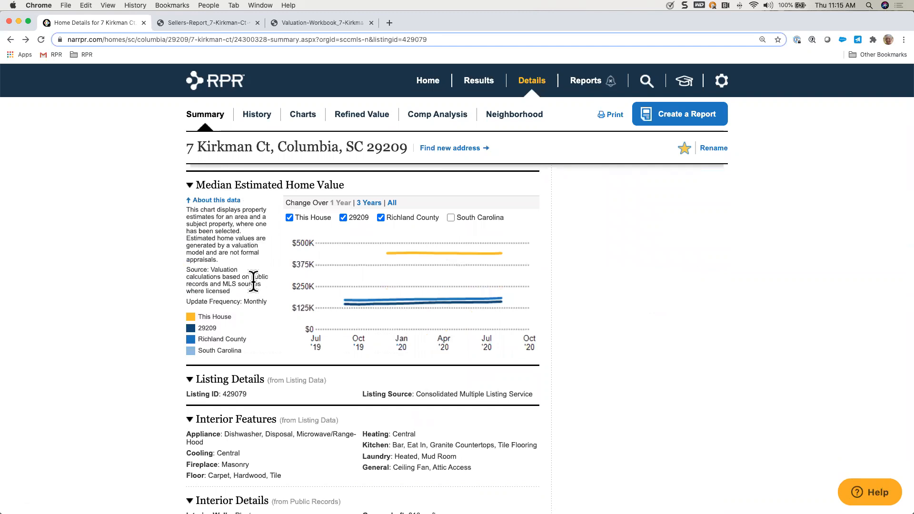
Step: Review the rest of the property summary, from interior features and the flood zone and walkability explanations down to schools, tax information and deed records
scroll(291, 352, down, 5)
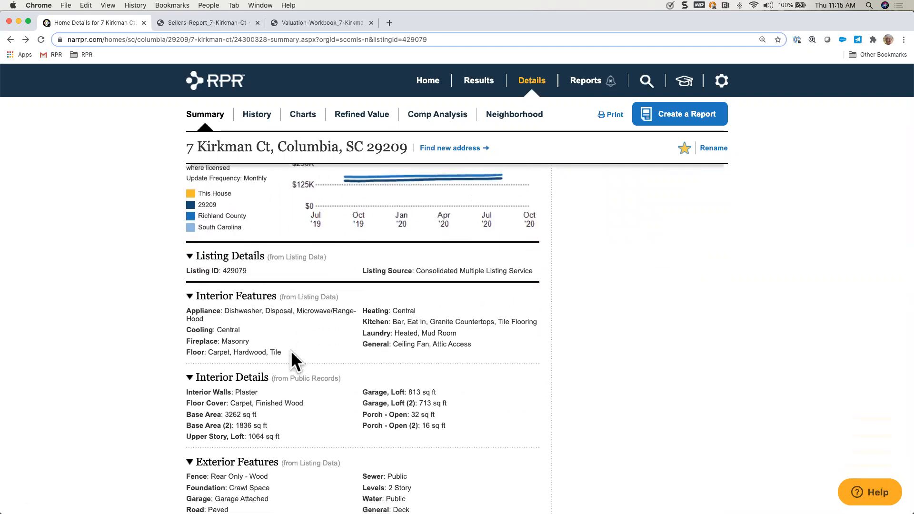
scroll(292, 352, down, 4)
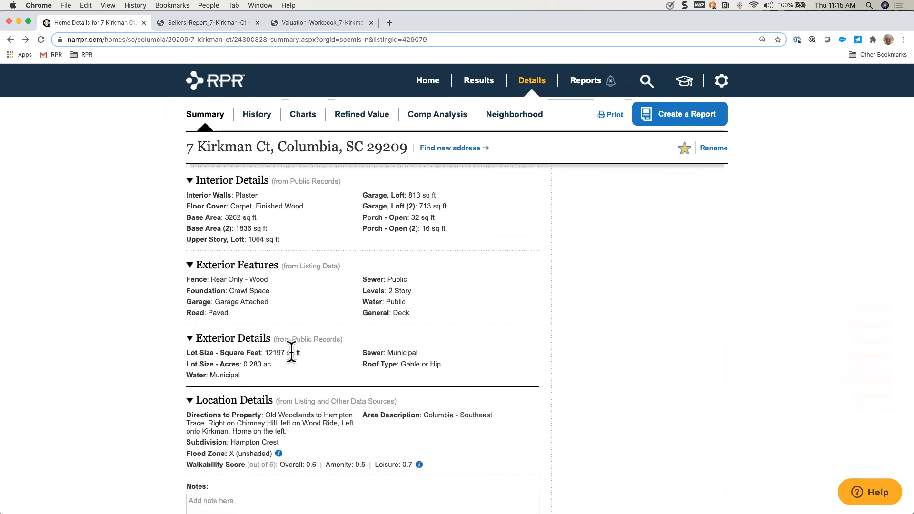
scroll(291, 361, down, 2)
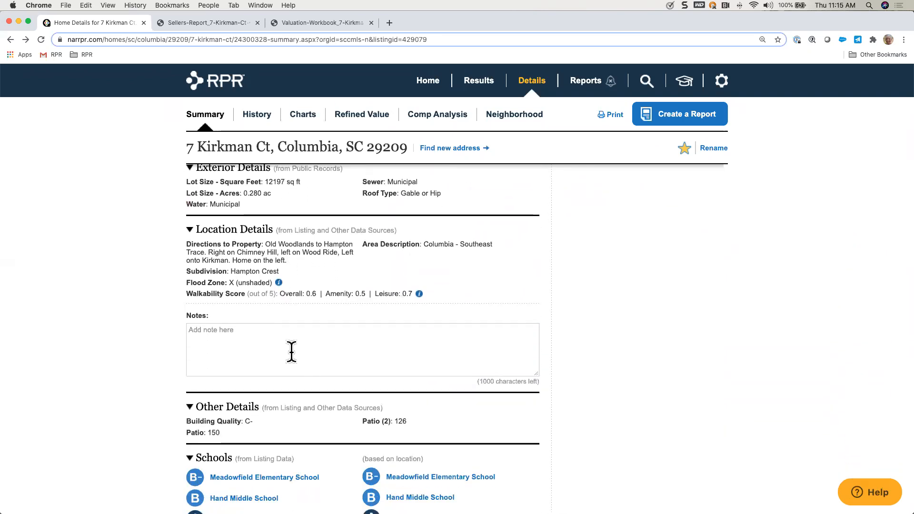
click(279, 282)
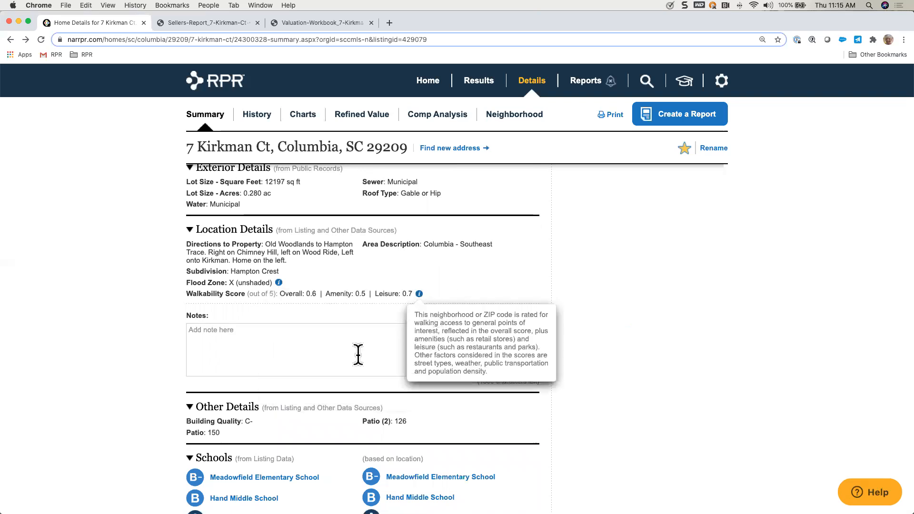
scroll(341, 358, down, 8)
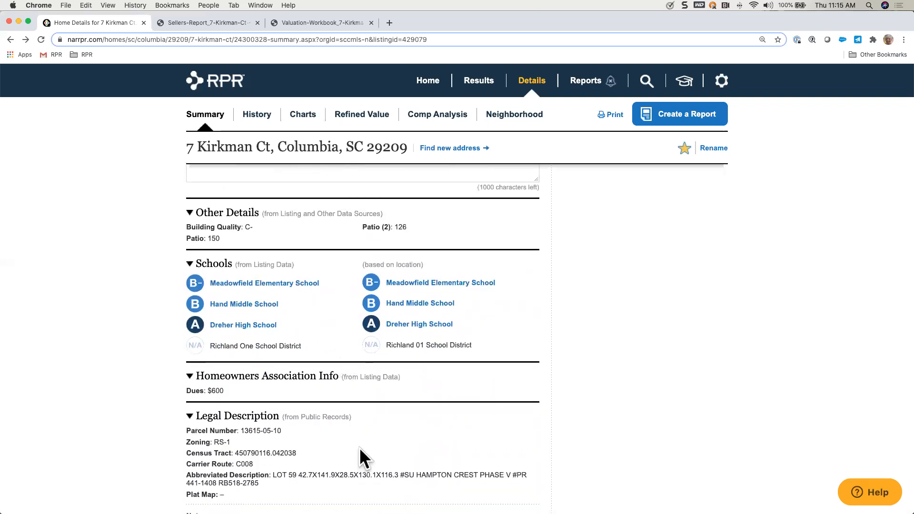
scroll(358, 448, down, 5)
scroll(341, 385, down, 11)
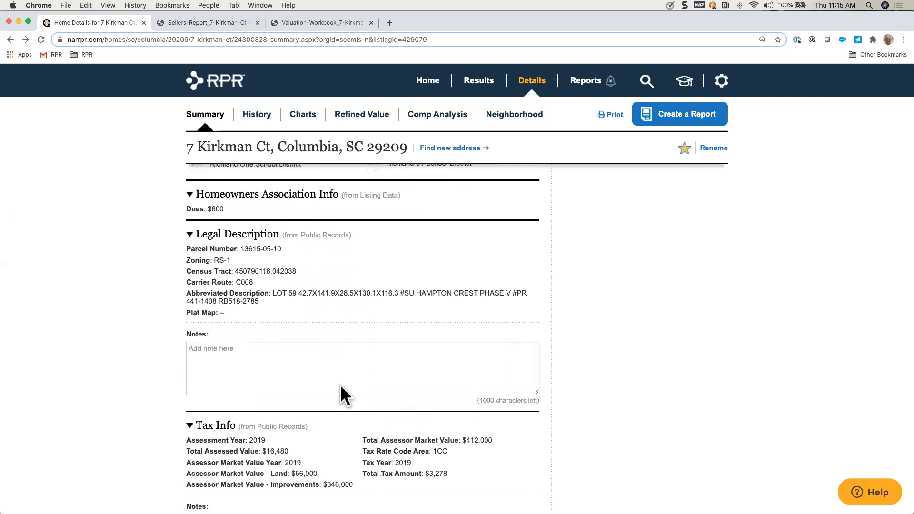
scroll(341, 386, down, 4)
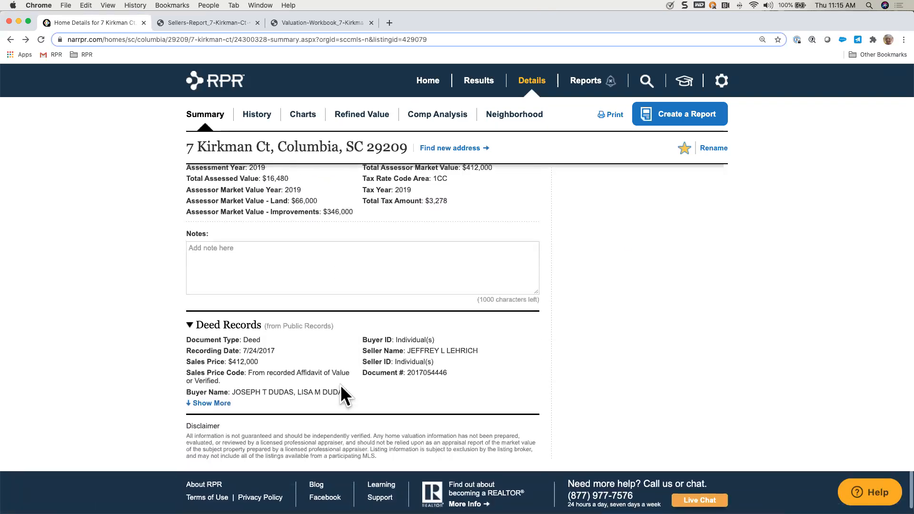
scroll(341, 384, up, 10)
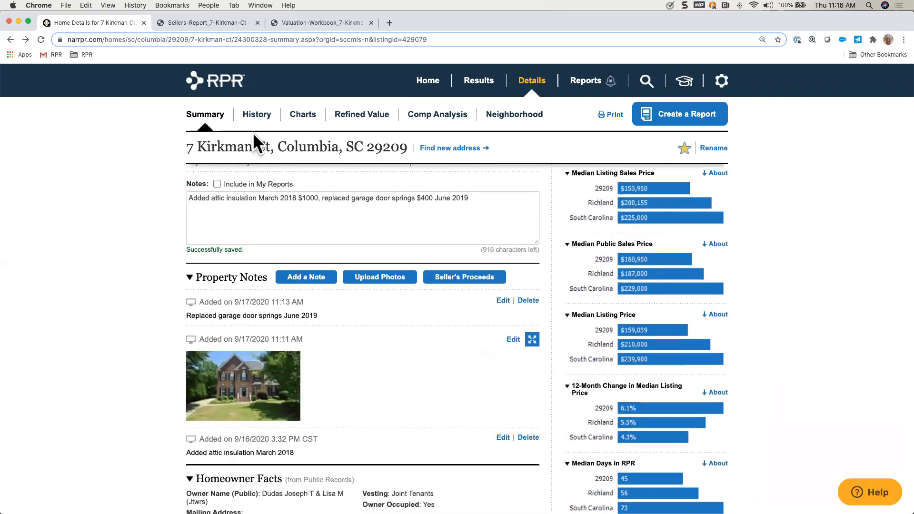
Step: Open the property's history and inspect the 2017 and 2015 sale markers in the Sales and Financing Activity chart
click(257, 119)
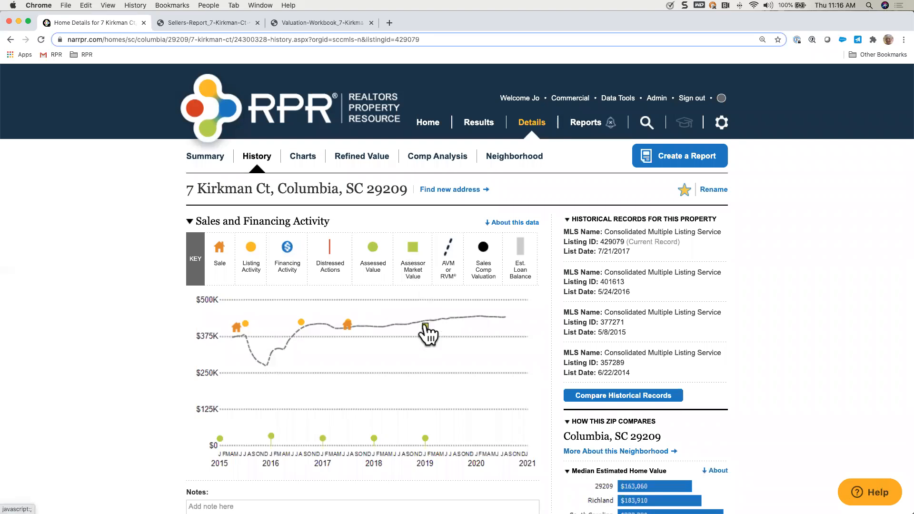
mouse_move(347, 325)
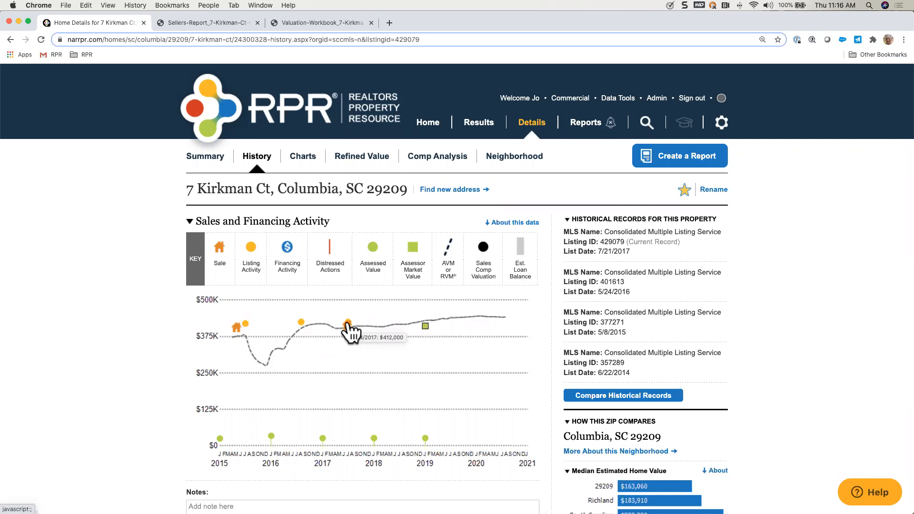
mouse_move(237, 329)
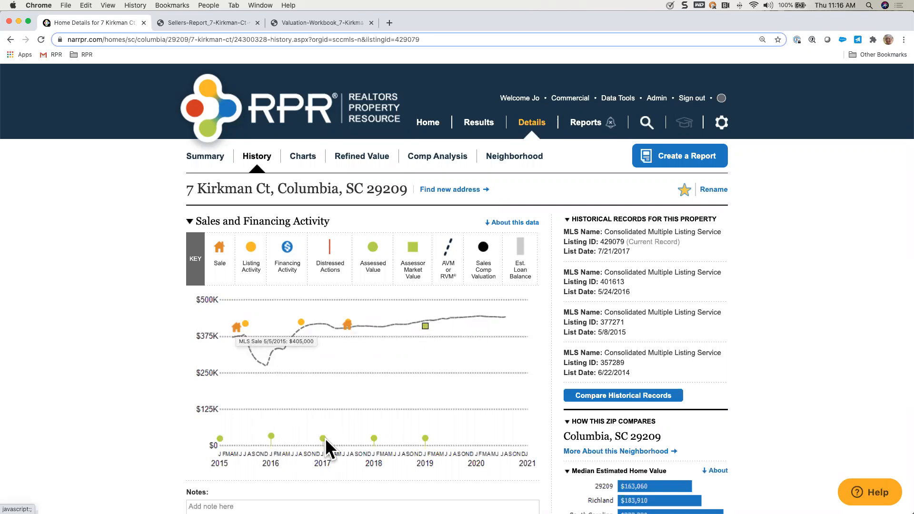
Step: Show the Prior Sales Transactions from Listing Records and expand the table to all its rows
scroll(325, 438, down, 5)
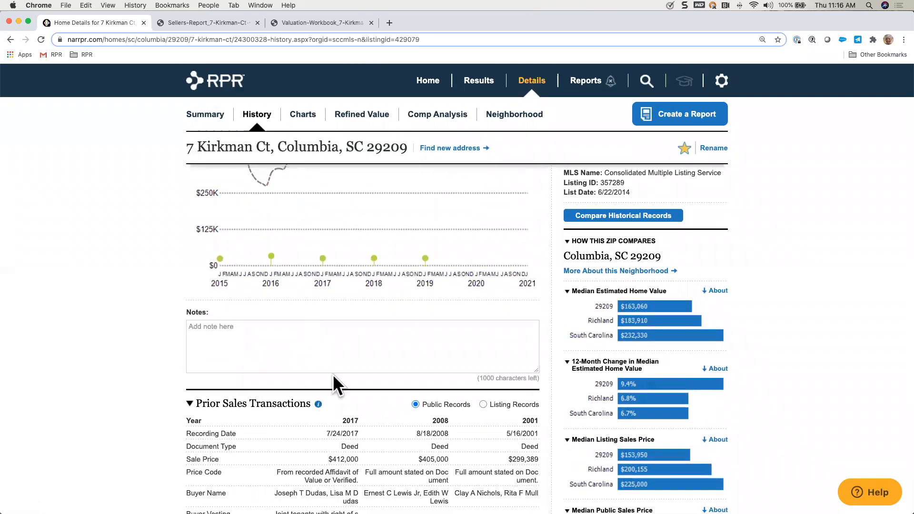
scroll(333, 374, down, 6)
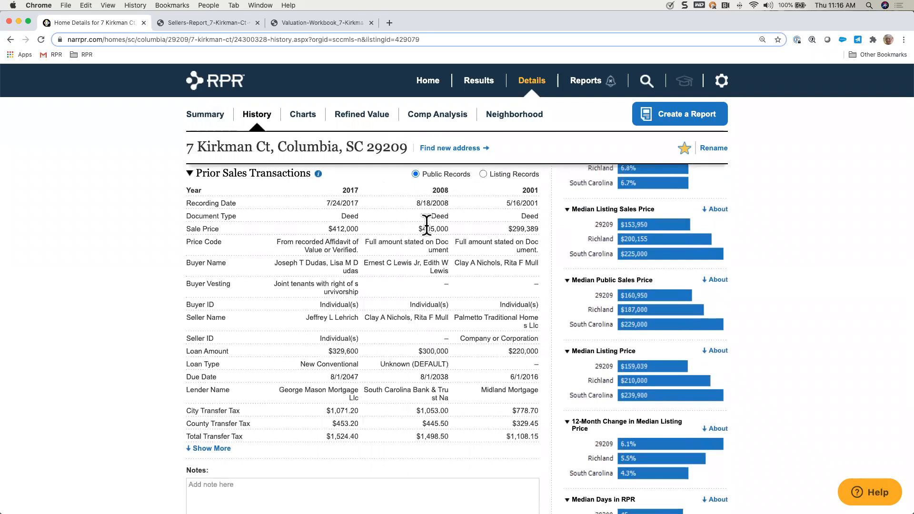
click(483, 175)
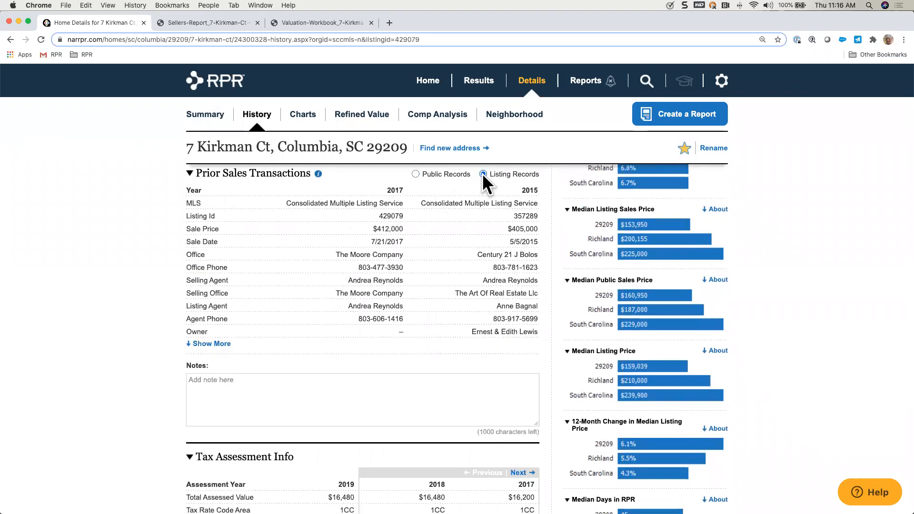
click(215, 344)
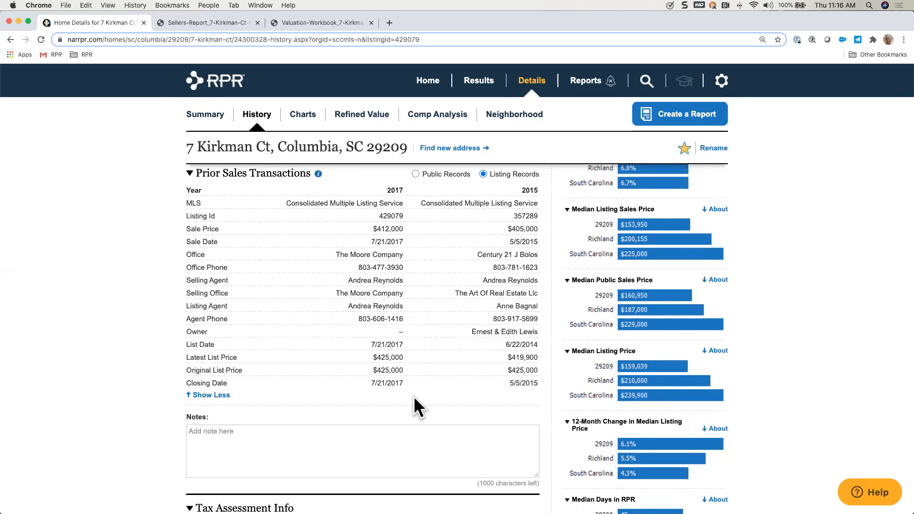
Step: Review the Tax Assessment Info and expand the Mortgage Records to show their full loan details
scroll(414, 397, down, 5)
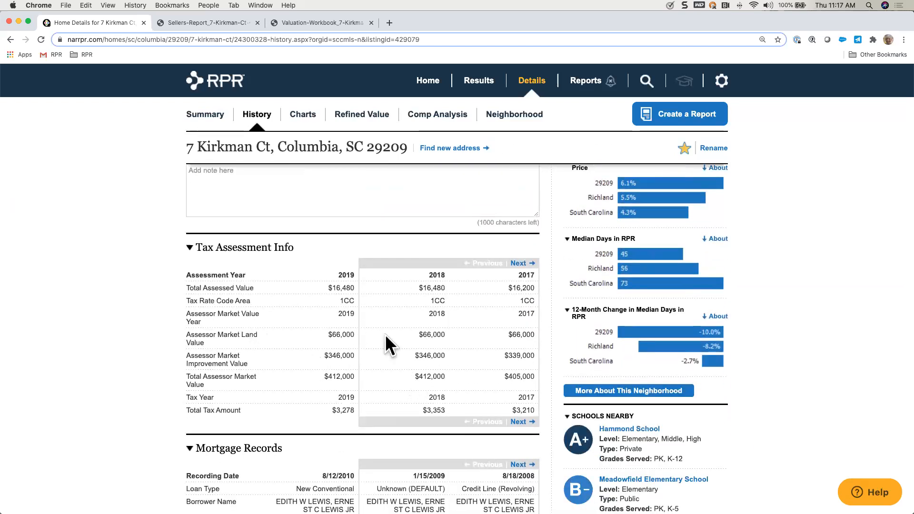
scroll(390, 337, down, 4)
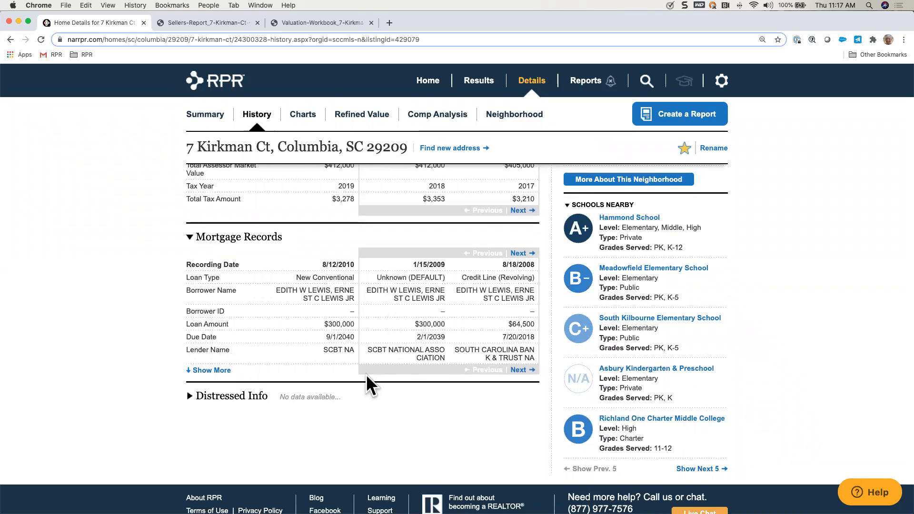
click(212, 370)
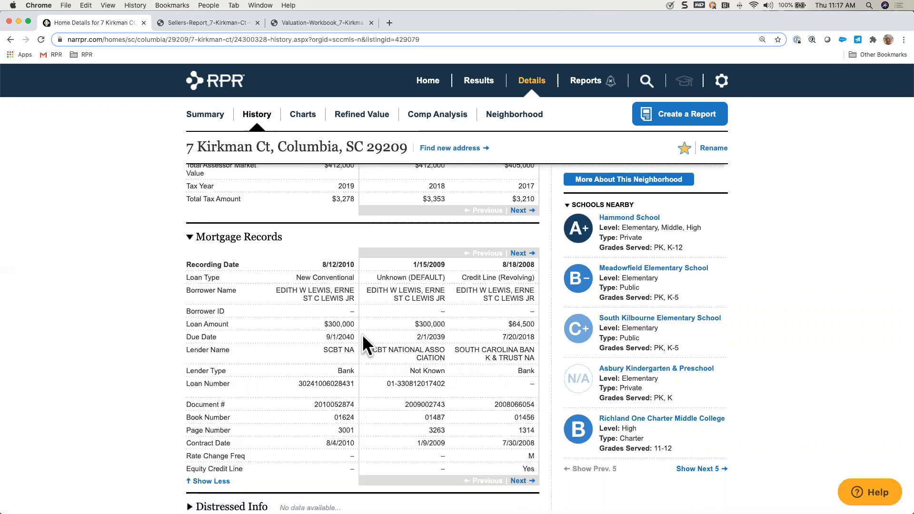
scroll(351, 367, down, 3)
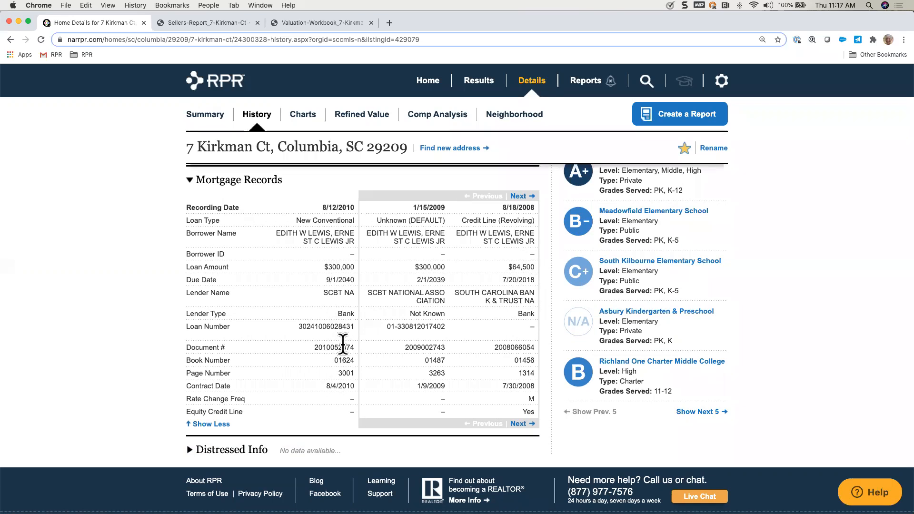
scroll(343, 343, down, 10)
Step: Open the comparison of the property's historical records and advance the 2016 listing's photos to the third one
scroll(342, 343, up, 12)
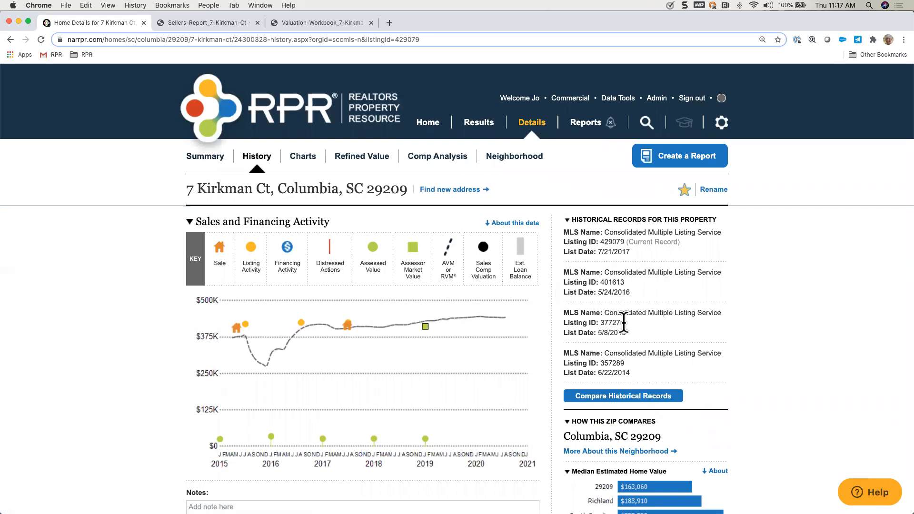
click(614, 396)
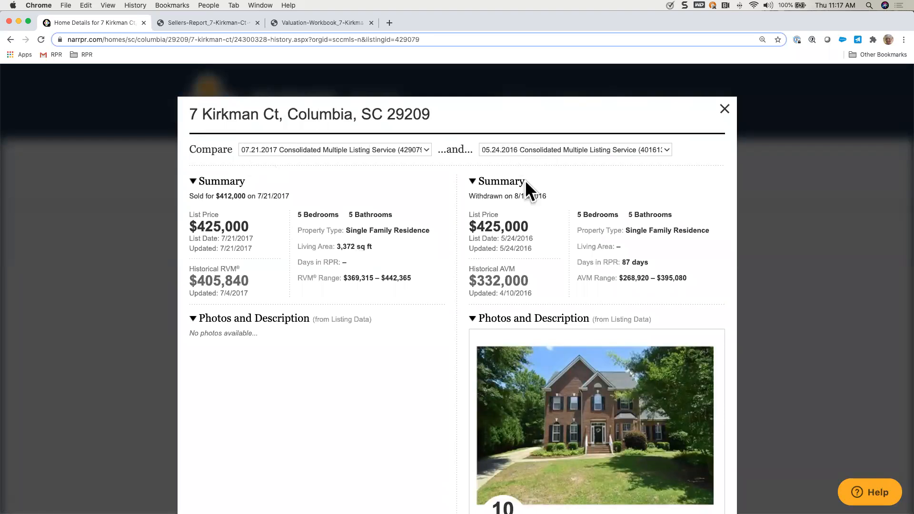
scroll(565, 339, down, 3)
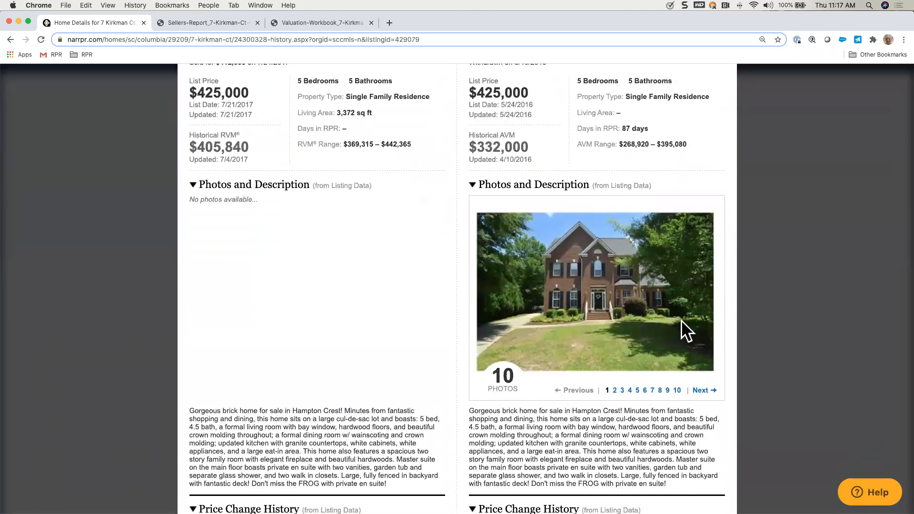
click(704, 390)
click(703, 391)
Step: Compare the 2017 and 2016 listings' price change history, home facts, features, listing agents, location and legal details side by side
scroll(633, 441, down, 2)
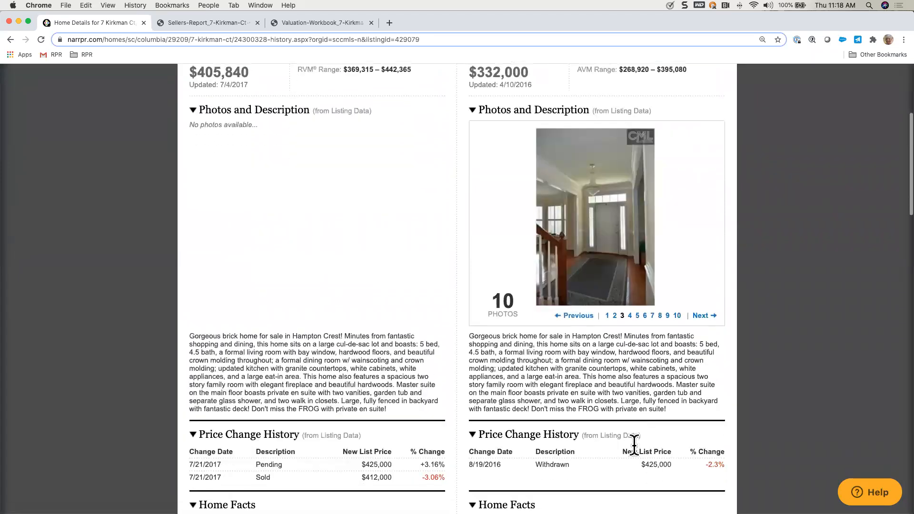
scroll(526, 376, down, 4)
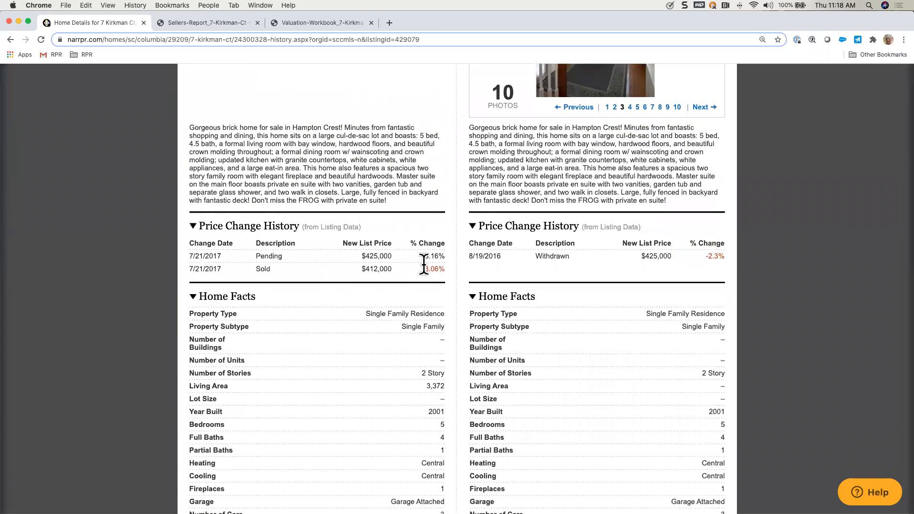
scroll(556, 358, down, 2)
scroll(555, 358, down, 1)
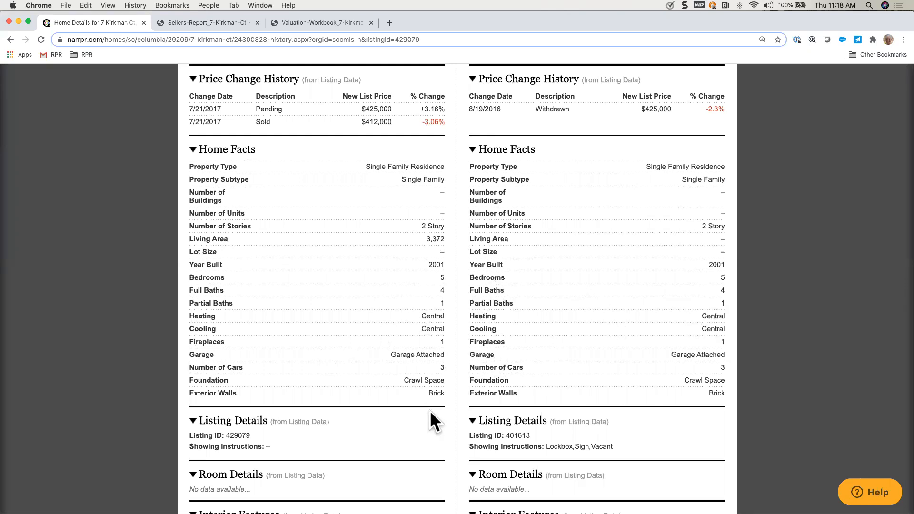
scroll(430, 411, down, 3)
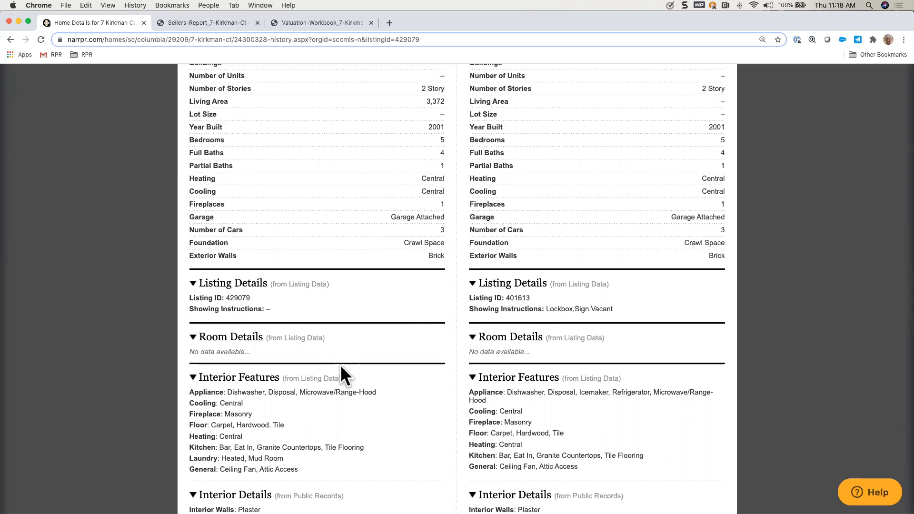
scroll(341, 366, down, 3)
scroll(387, 316, down, 2)
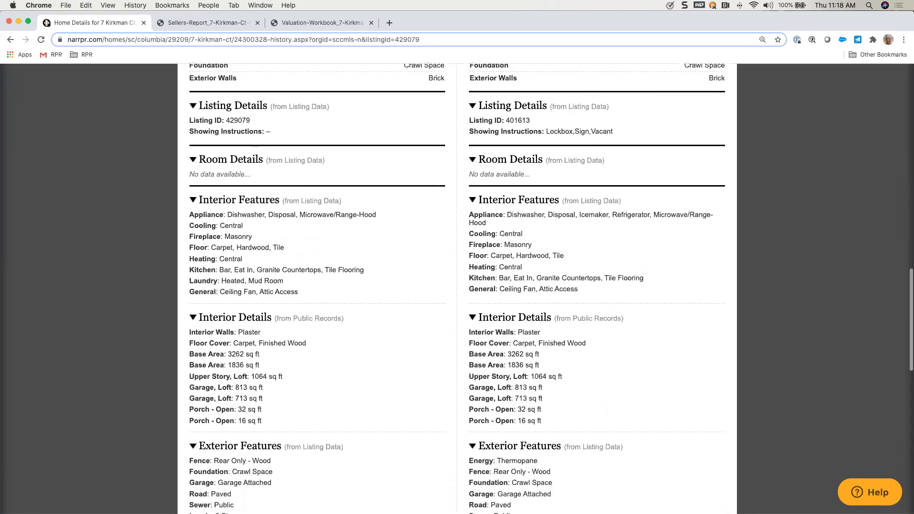
scroll(457, 286, down, 9)
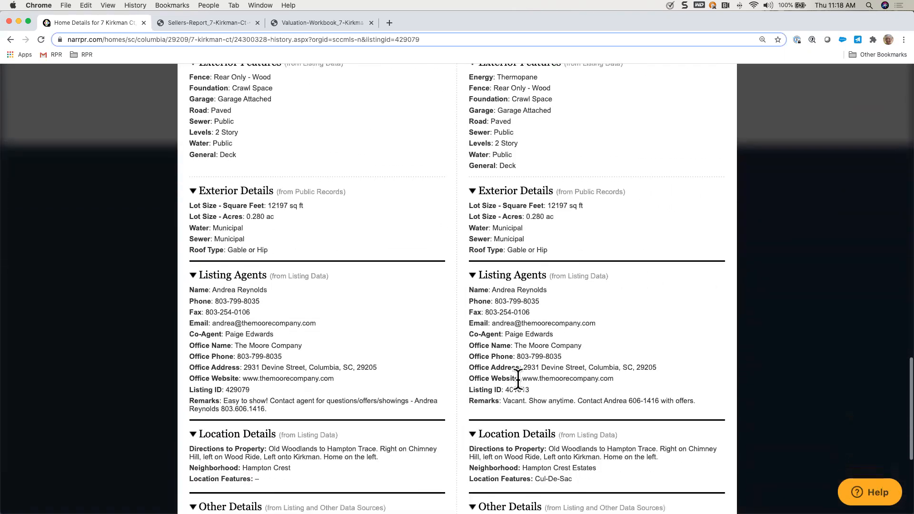
scroll(375, 440, down, 5)
scroll(375, 440, down, 2)
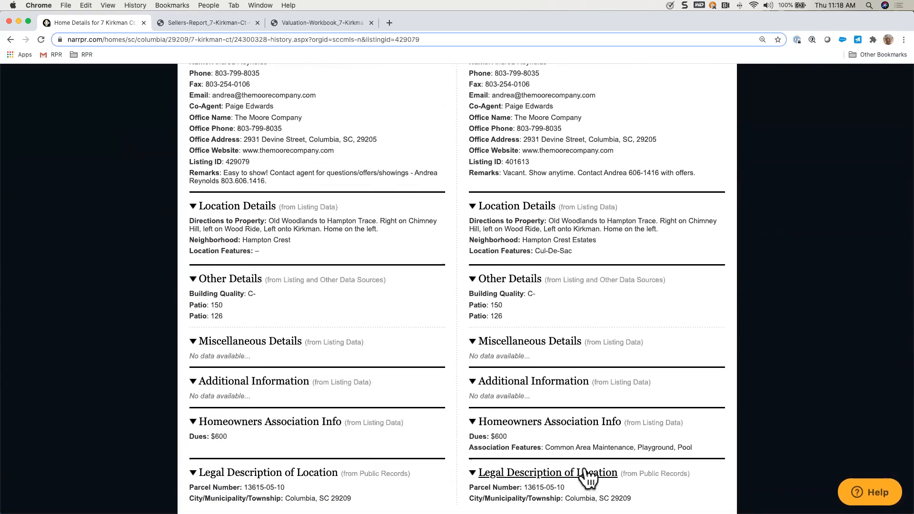
Step: Check which other records can be chosen for the second side of the comparison, and close the comparison without changing the selection
scroll(562, 351, up, 10)
scroll(562, 352, up, 15)
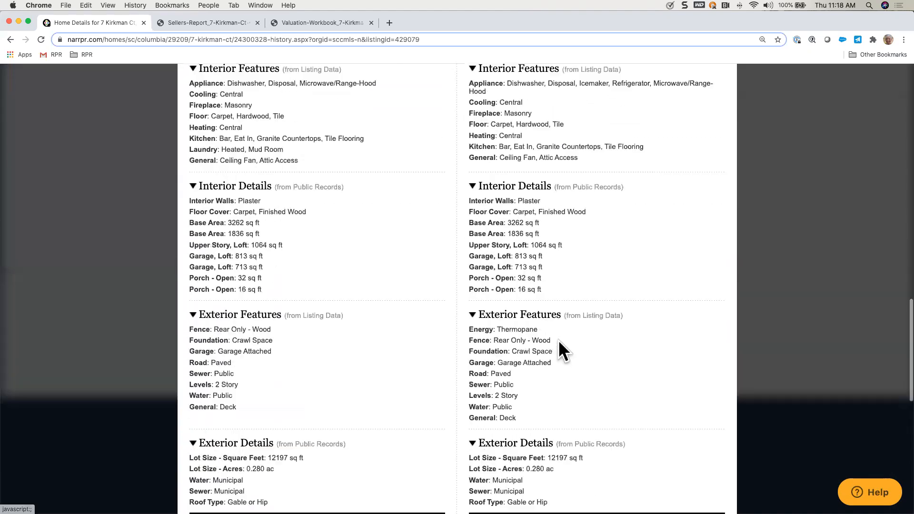
scroll(559, 340, up, 8)
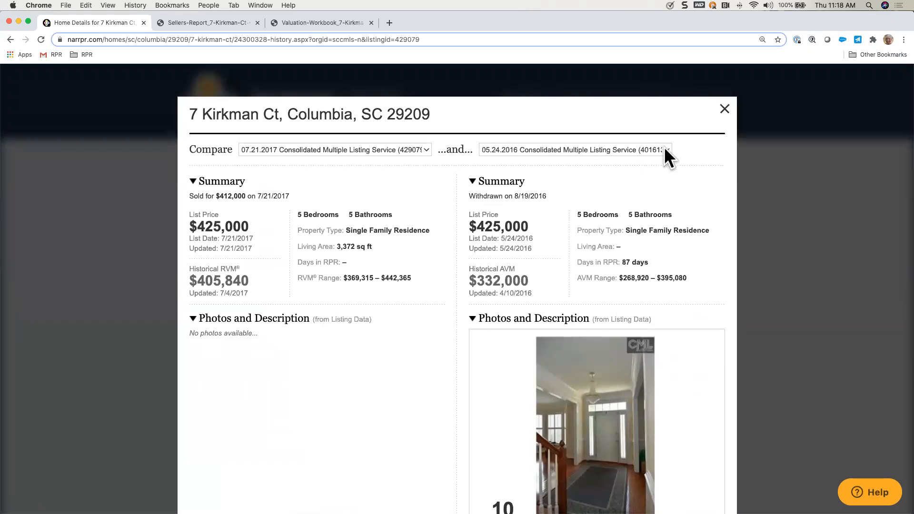
click(664, 148)
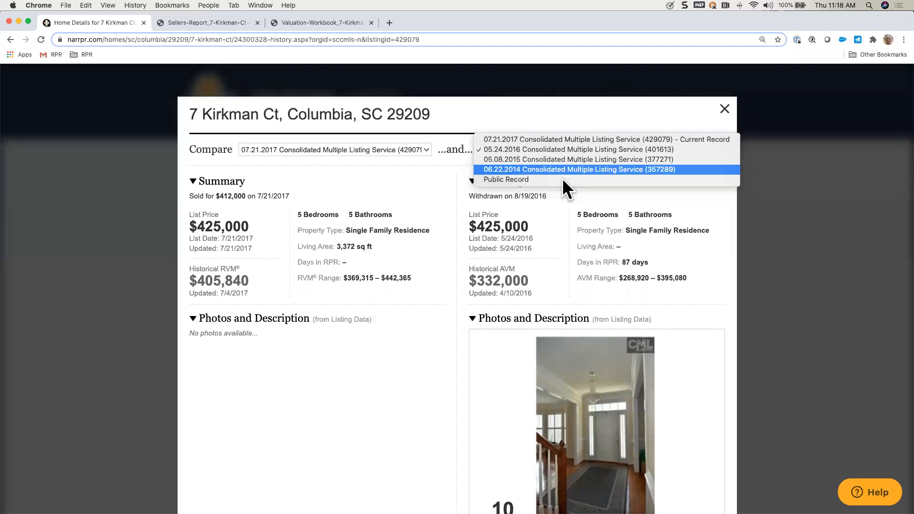
click(725, 113)
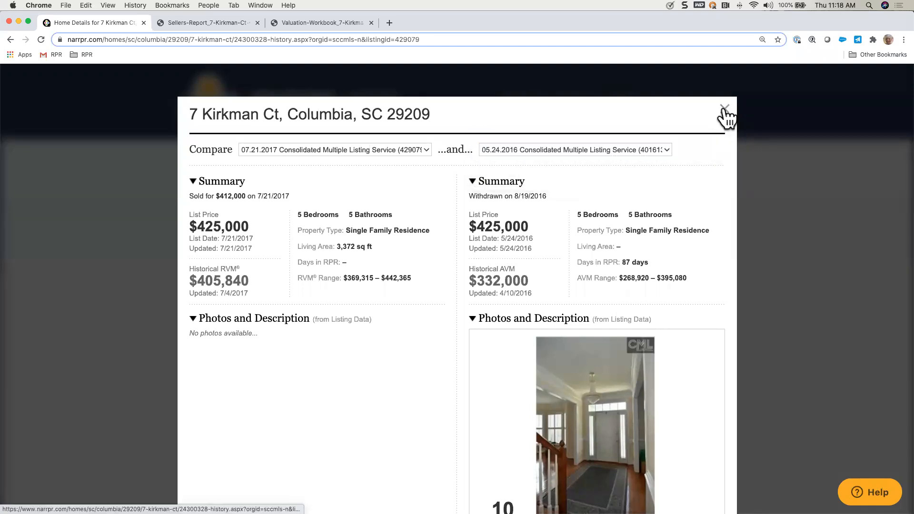
Step: Close the historical comparison and review the property's charts of home value, sales and listing trends, expanding the home value chart's data explanation
click(724, 112)
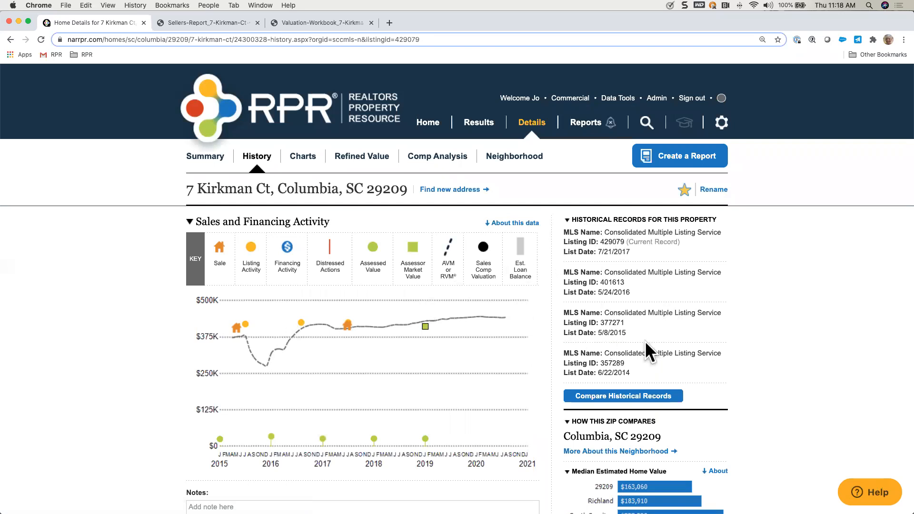
click(296, 158)
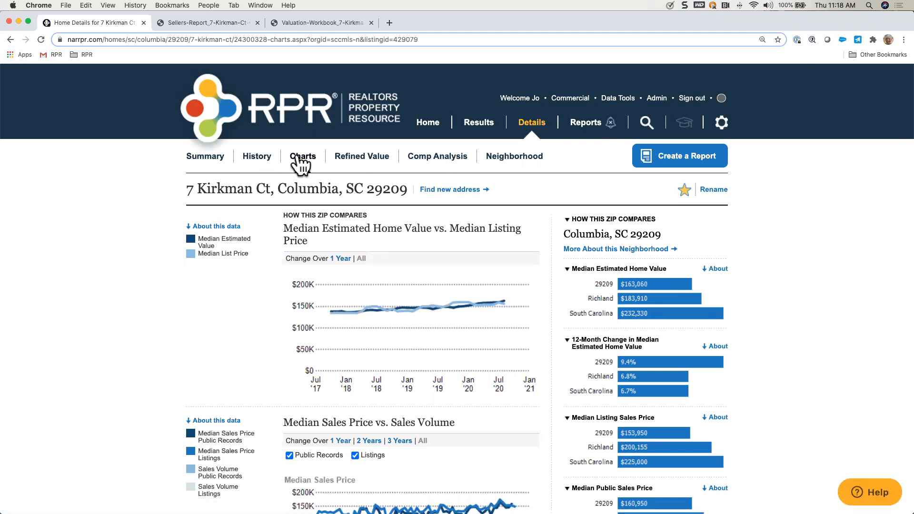
click(226, 227)
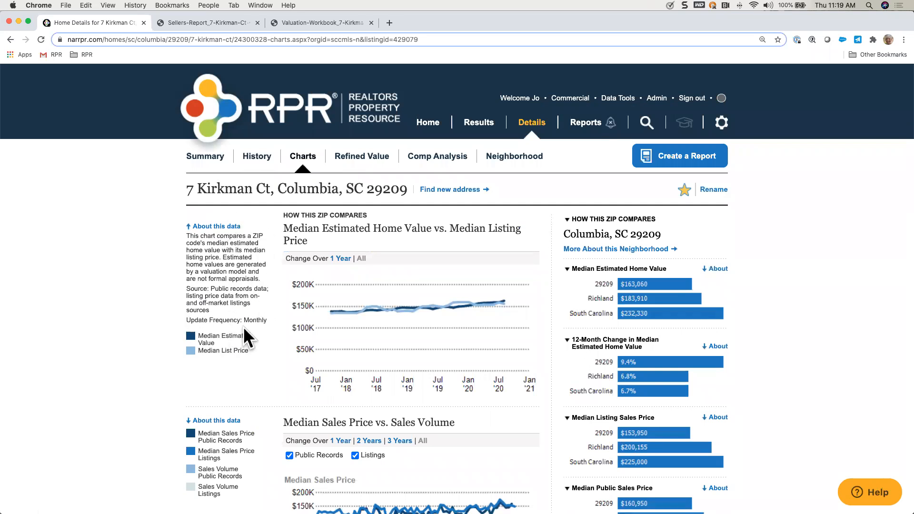
mouse_move(488, 307)
scroll(407, 410, down, 3)
scroll(407, 406, down, 5)
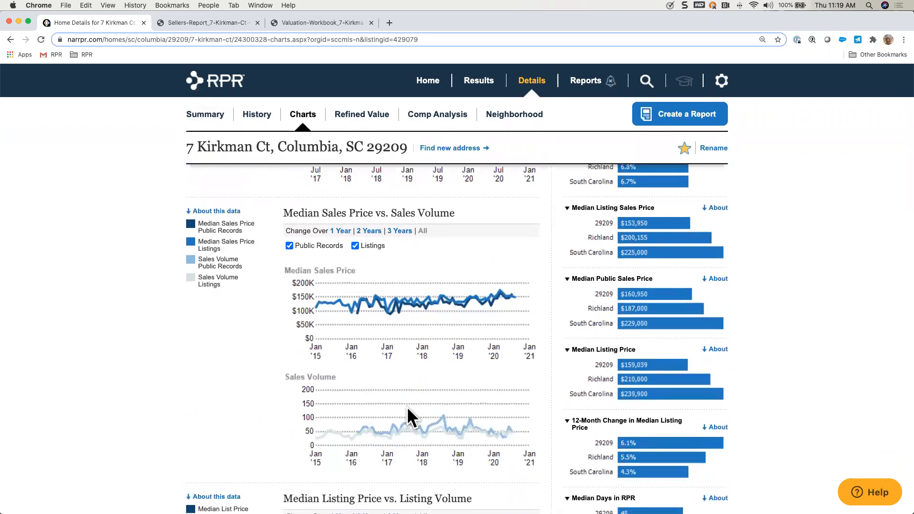
scroll(408, 428, down, 5)
scroll(490, 386, down, 6)
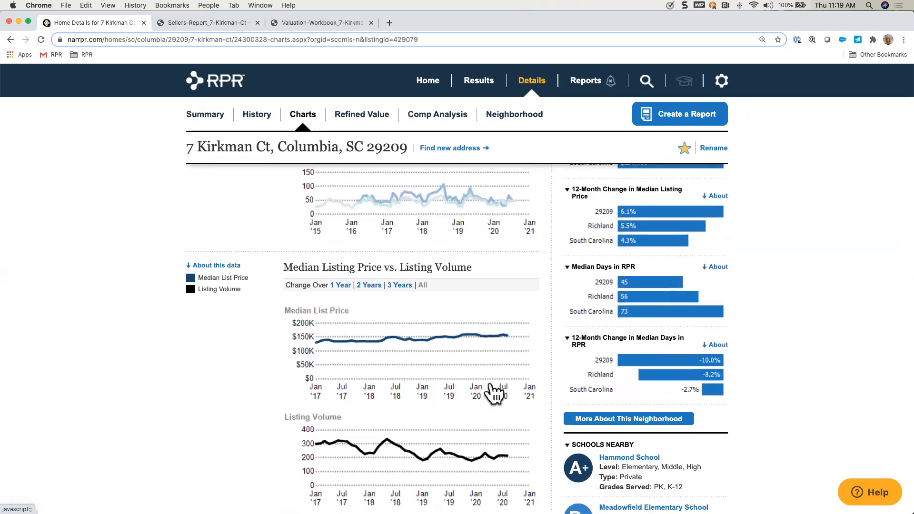
Step: Expand the data explanations for the Listing Inventory, Inventory of Distressed Properties and Inventory of Distressed Listings charts
scroll(490, 381, down, 8)
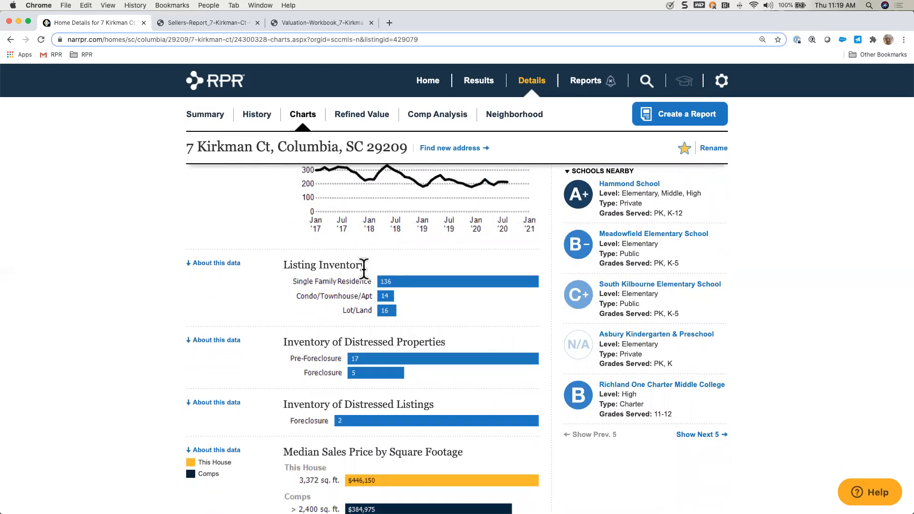
click(233, 264)
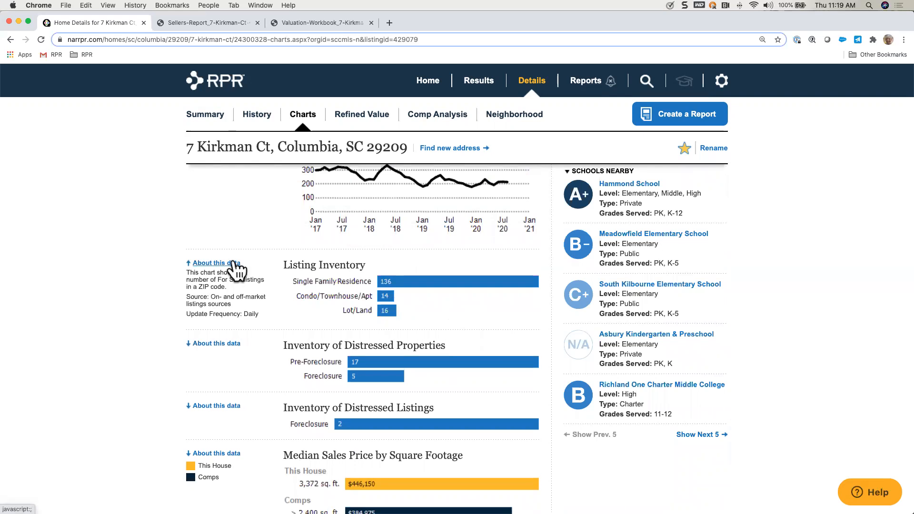
scroll(255, 316, down, 3)
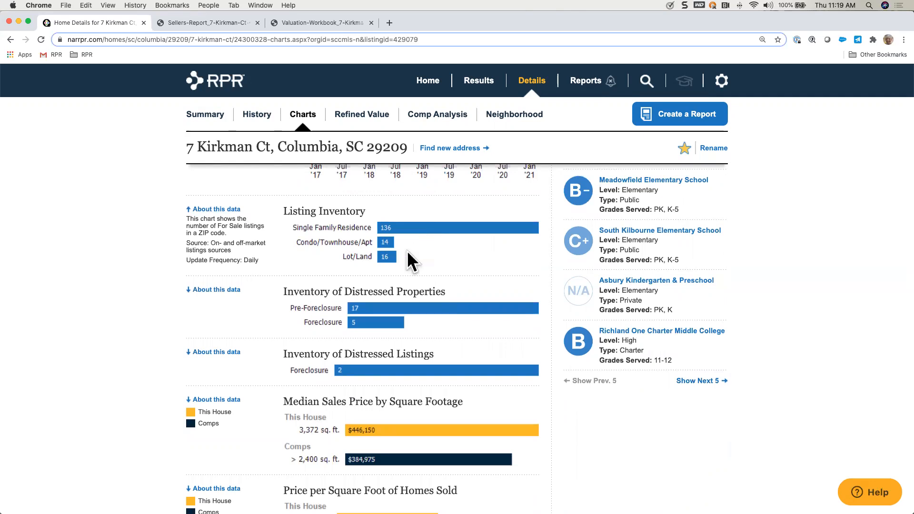
click(225, 290)
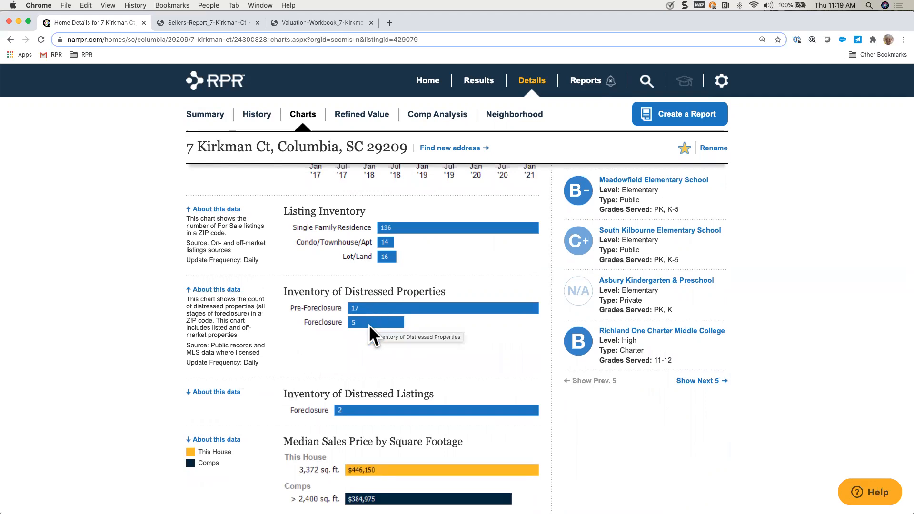
scroll(361, 361, down, 5)
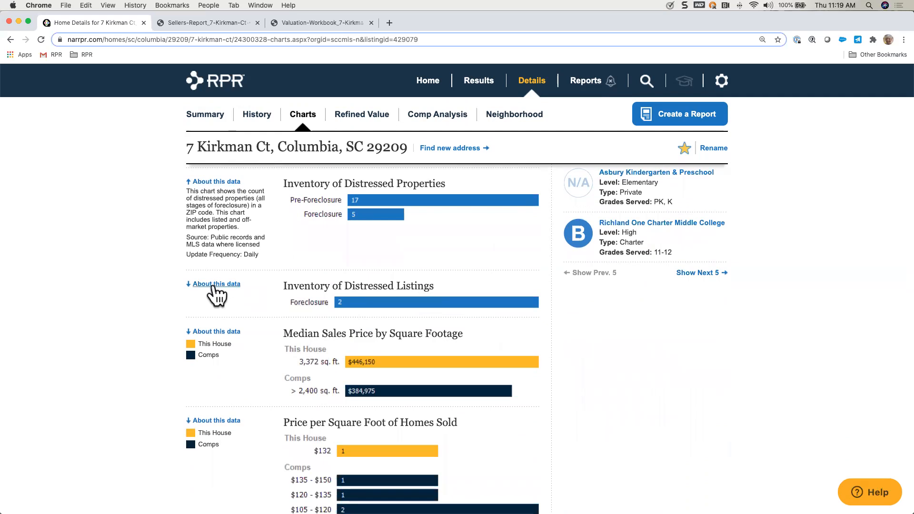
click(214, 284)
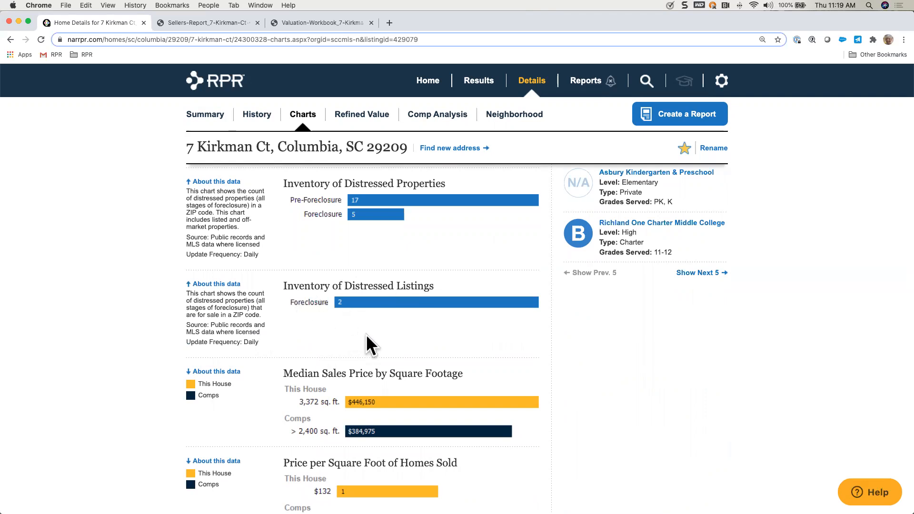
Step: Review the charts comparing this house with comps by square footage, bedroom, price and age, and open the Refined Value page
scroll(366, 334, down, 5)
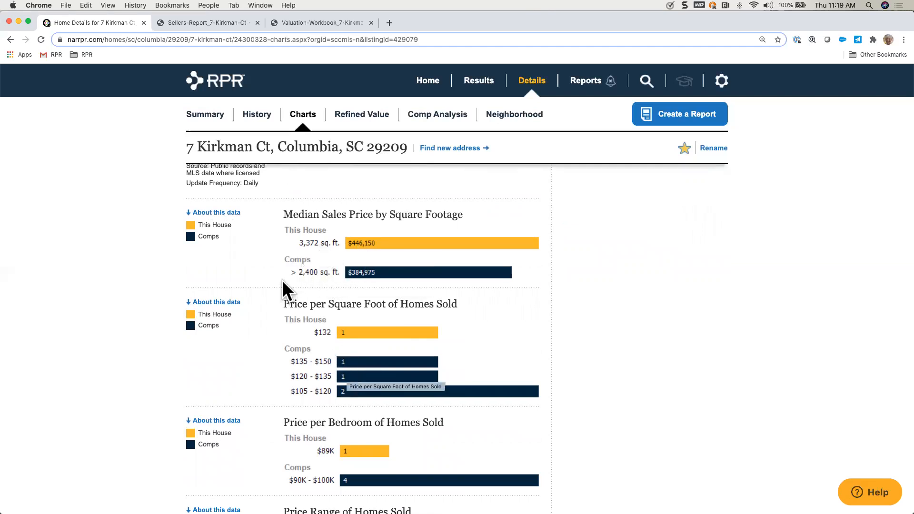
scroll(416, 311, down, 3)
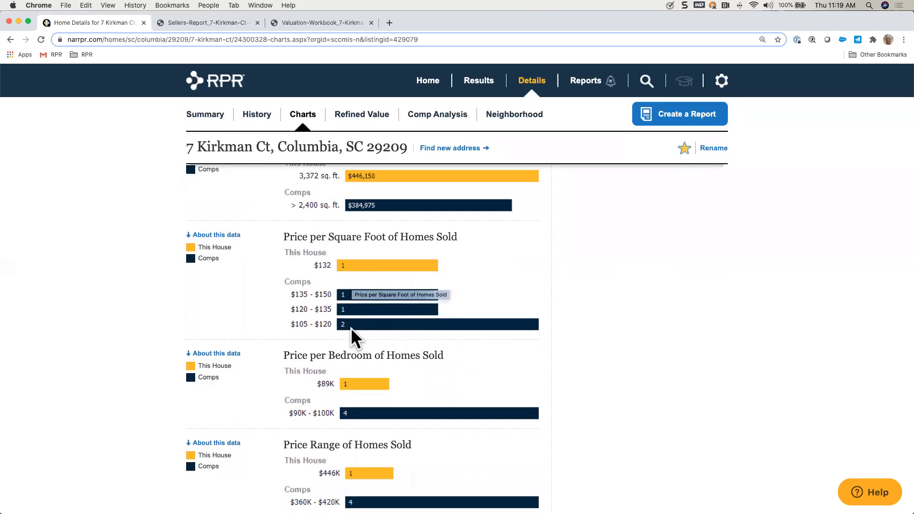
scroll(353, 340, down, 4)
scroll(353, 340, down, 1)
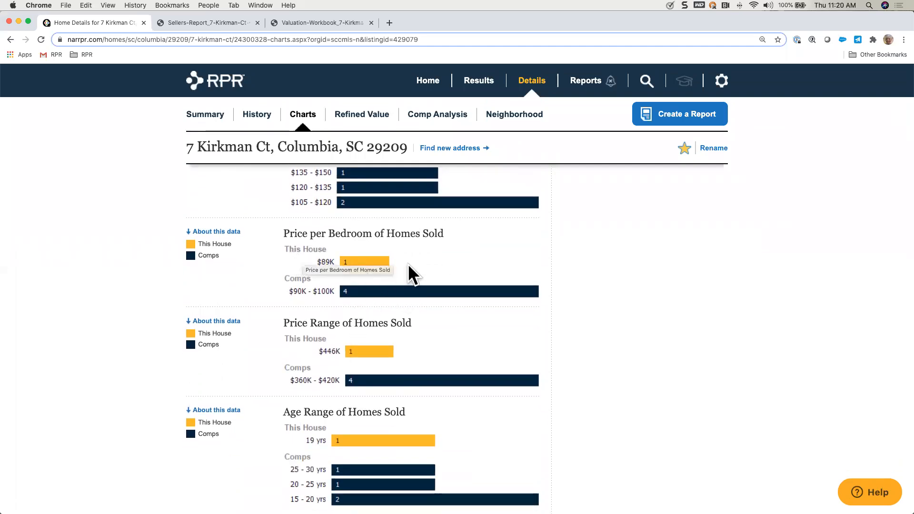
scroll(458, 339, down, 3)
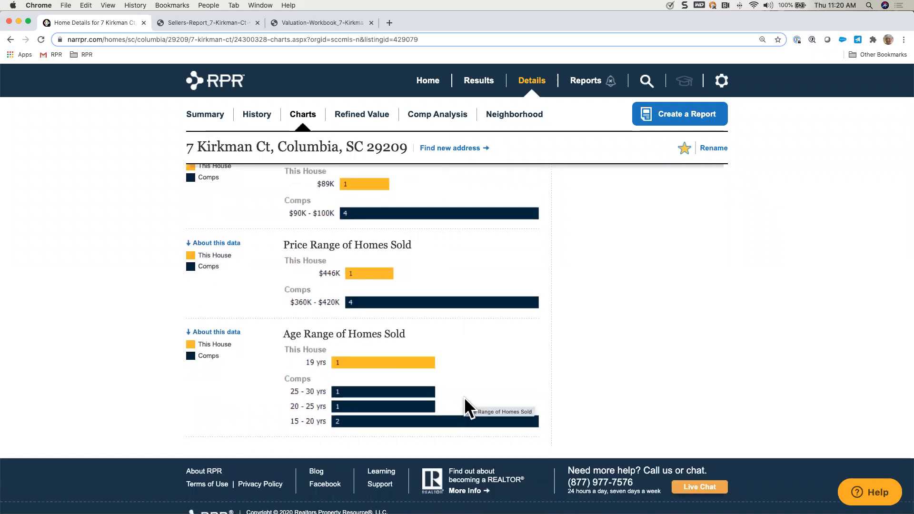
scroll(464, 398, up, 15)
scroll(465, 400, up, 10)
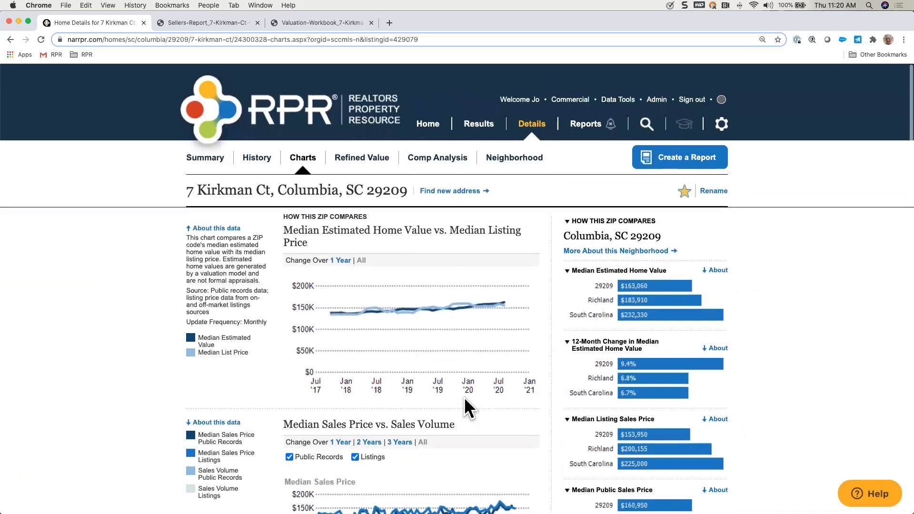
click(365, 160)
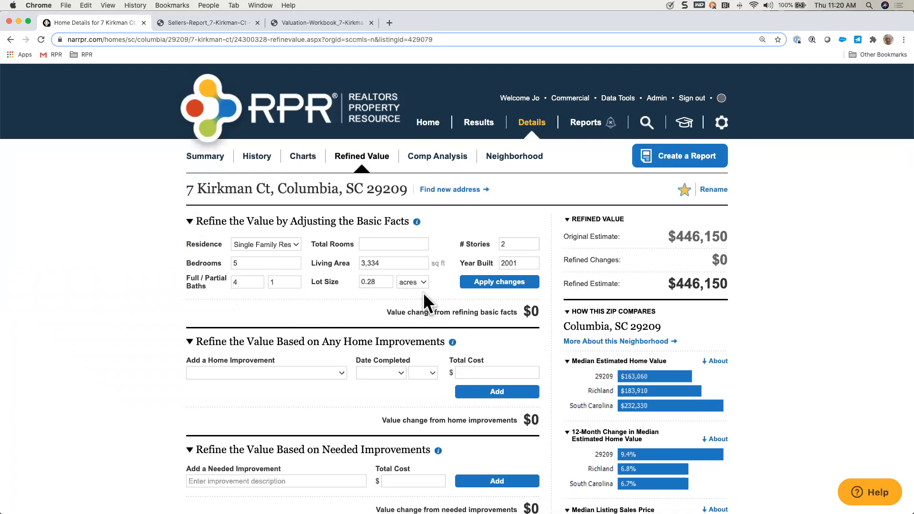
Step: Try a living area of 3,500 sq ft in the basic facts, and restore the original estimate
click(389, 263)
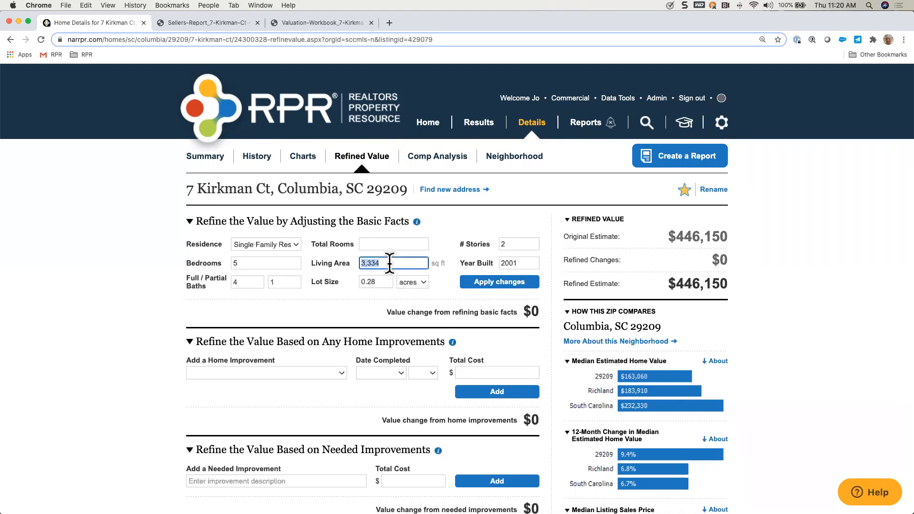
text(3500)
click(493, 281)
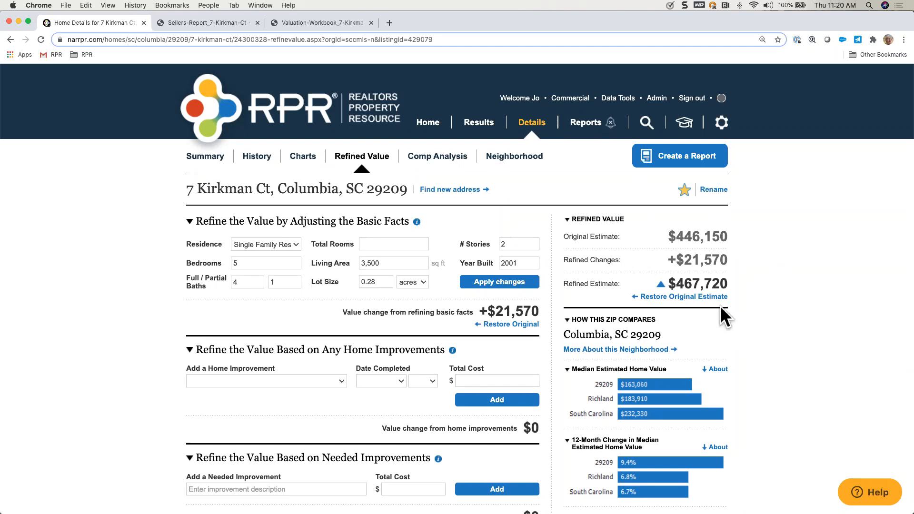
click(662, 297)
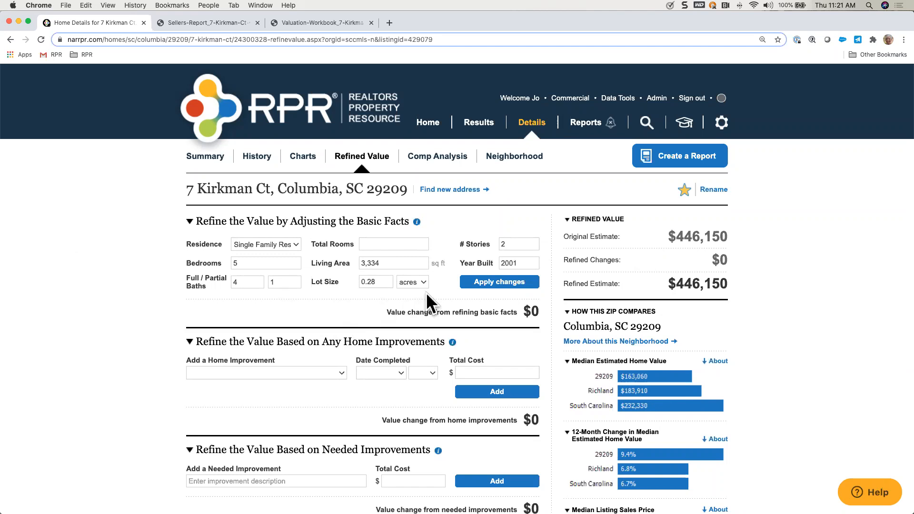
Step: Collapse the basic facts section and add the home improvement Attic Insulation (fiberglass) (Midrange), completed March 2018 at a cost of $1,000
click(367, 223)
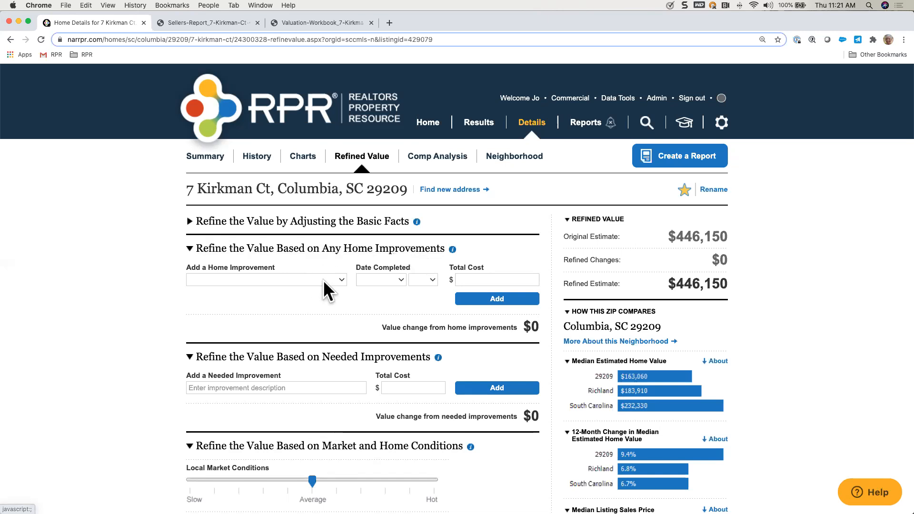
scroll(322, 280, down, 3)
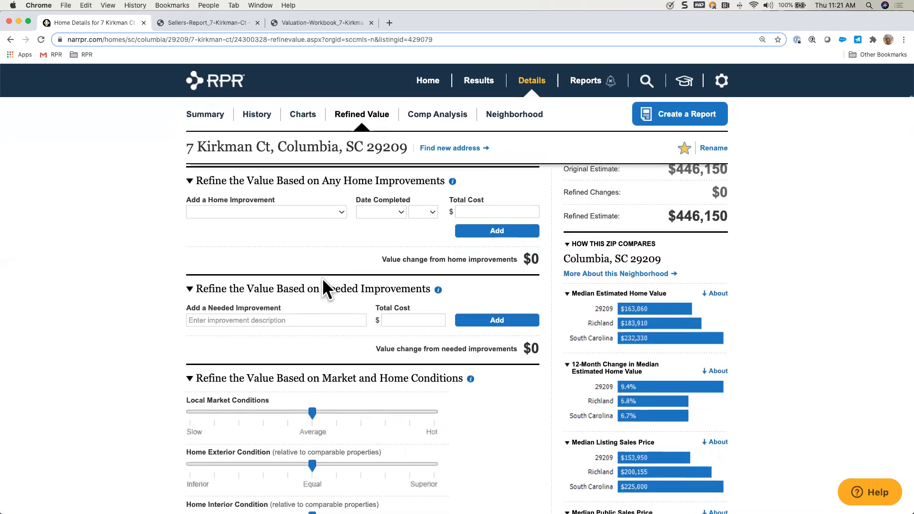
click(341, 211)
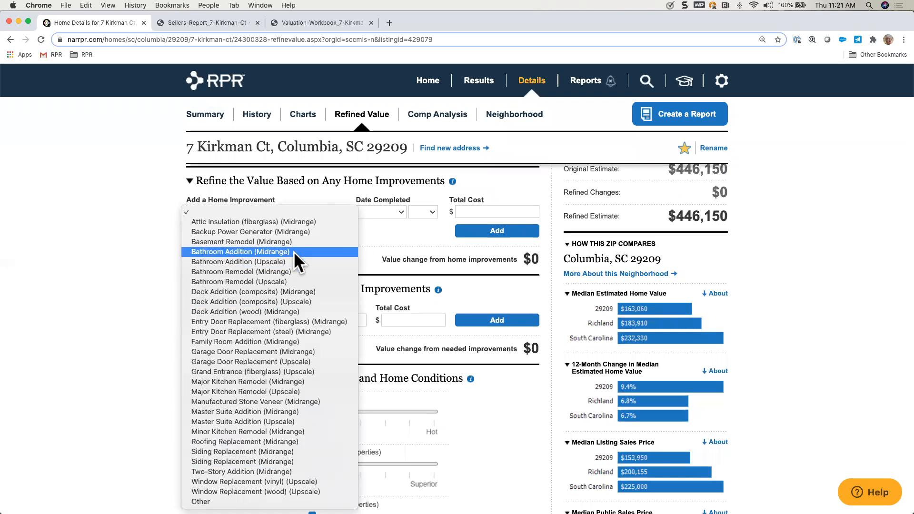
click(221, 224)
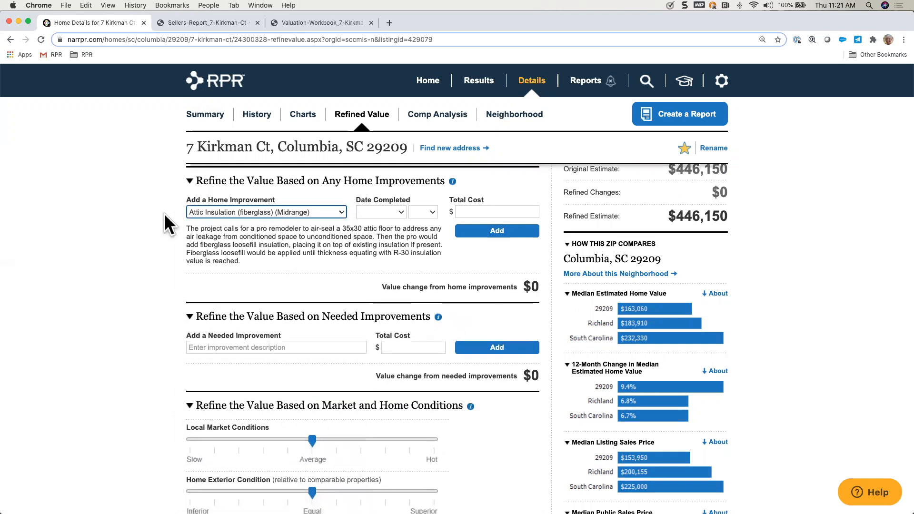
click(399, 211)
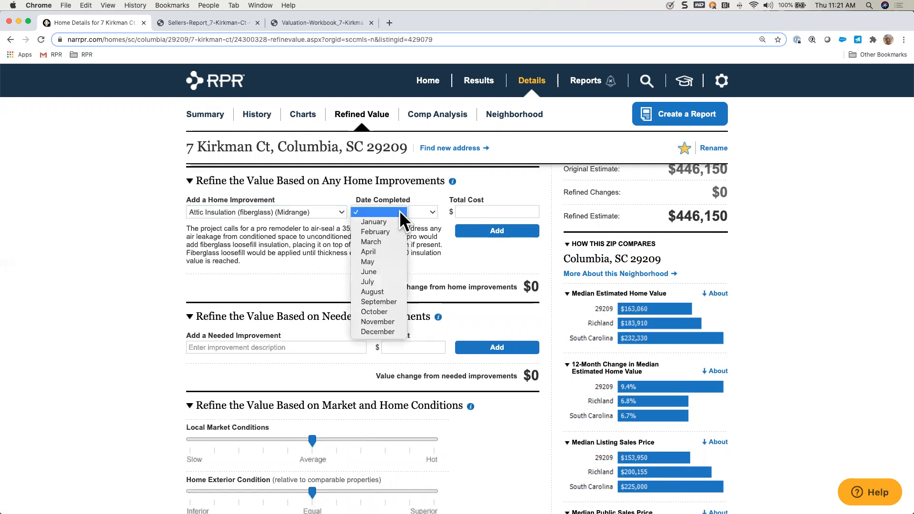
click(389, 241)
click(432, 212)
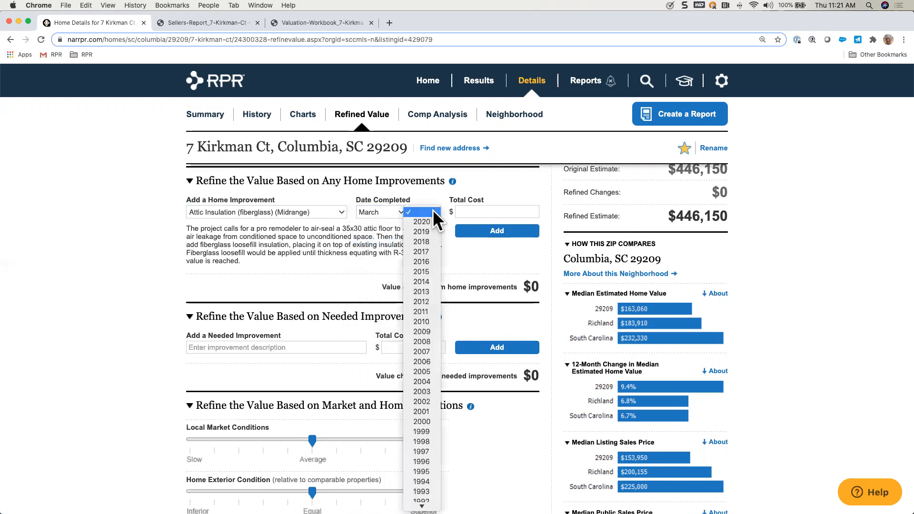
click(430, 241)
click(467, 211)
text(1000)
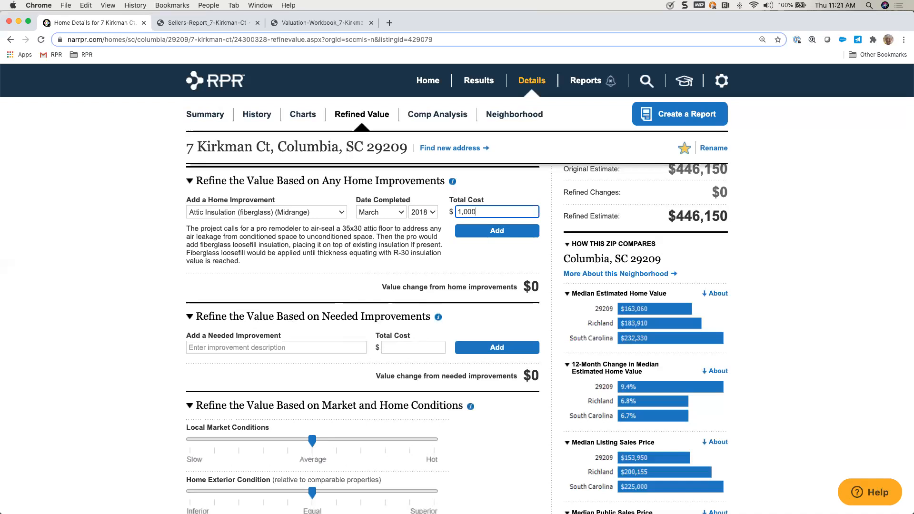
click(500, 231)
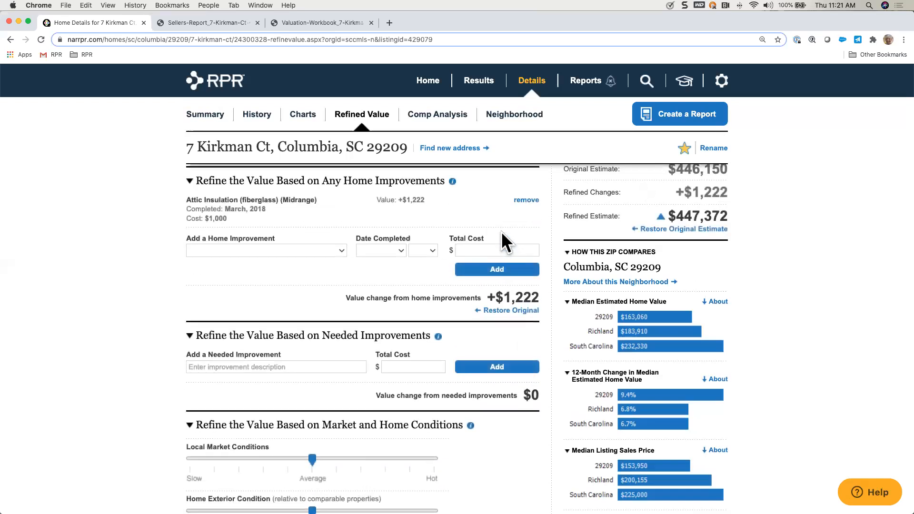
mouse_move(452, 182)
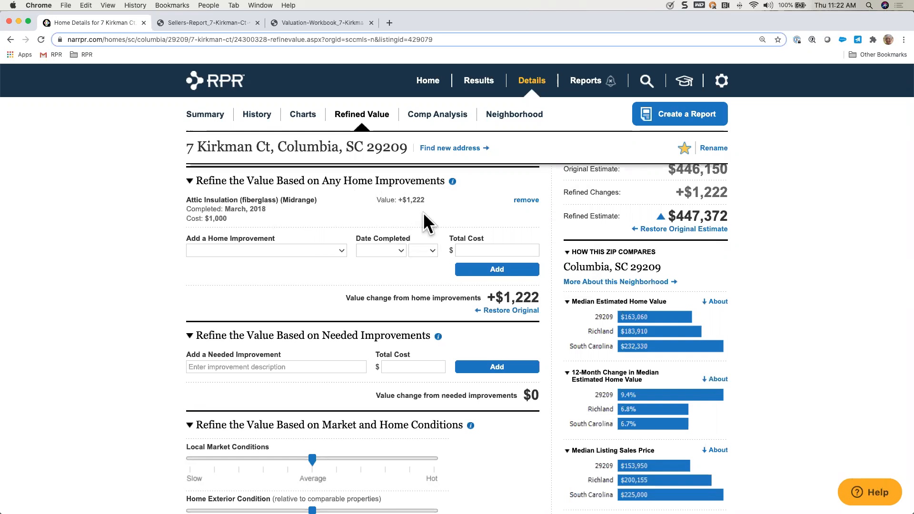
Step: Select Other as a new home improvement and describe it as "Replaced garage door springs"
click(341, 251)
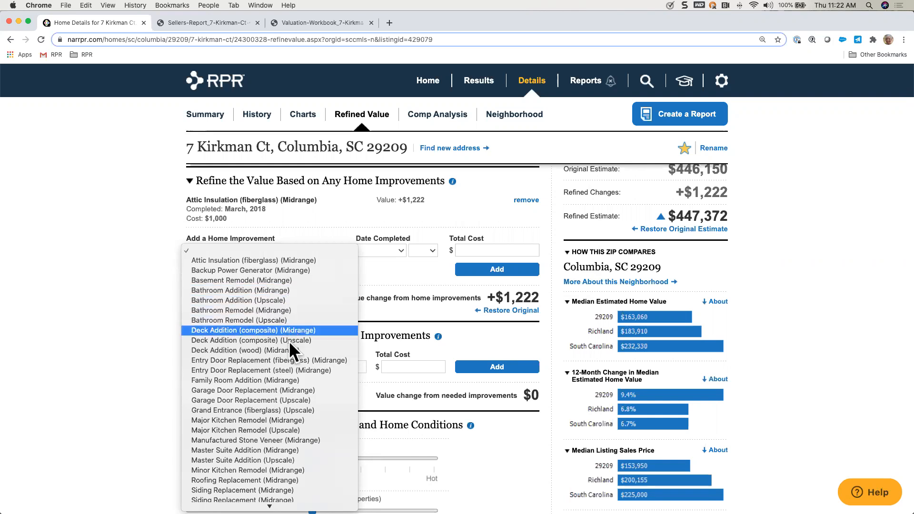
scroll(295, 381, down, 2)
scroll(298, 396, down, 2)
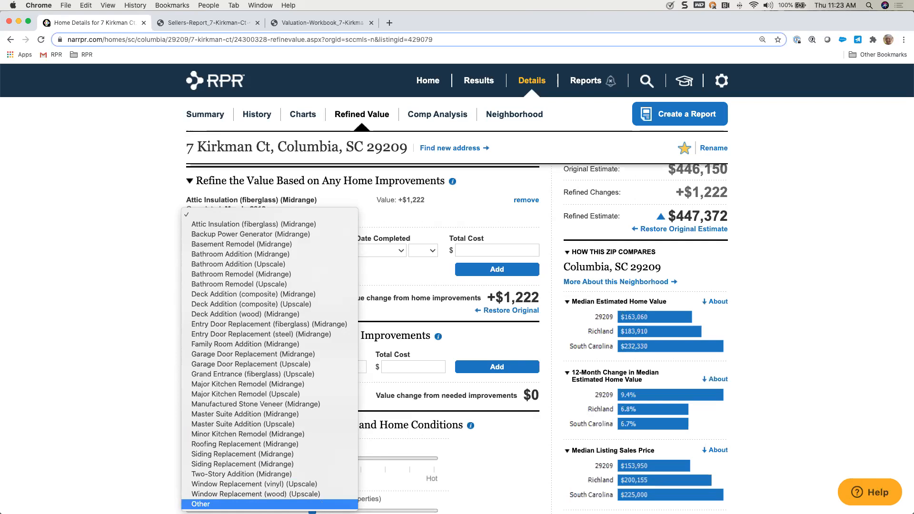
click(267, 504)
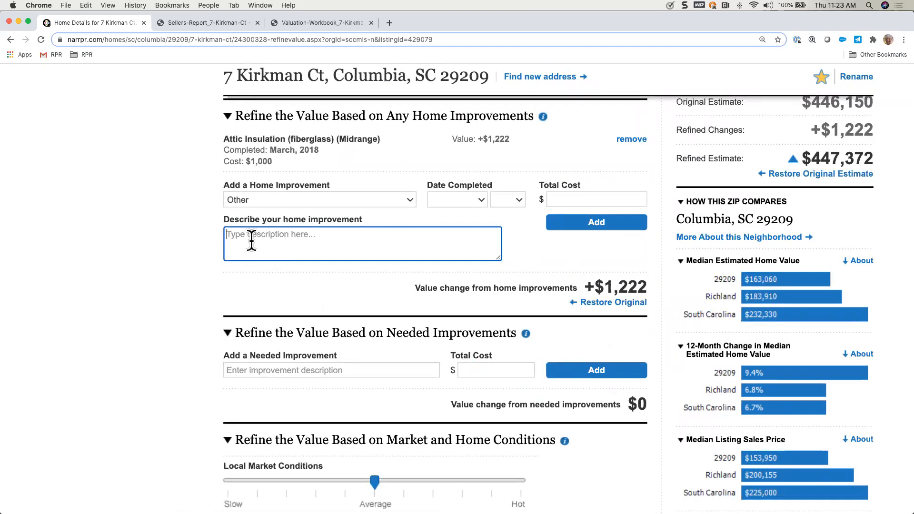
text(REplaced garage door springs)
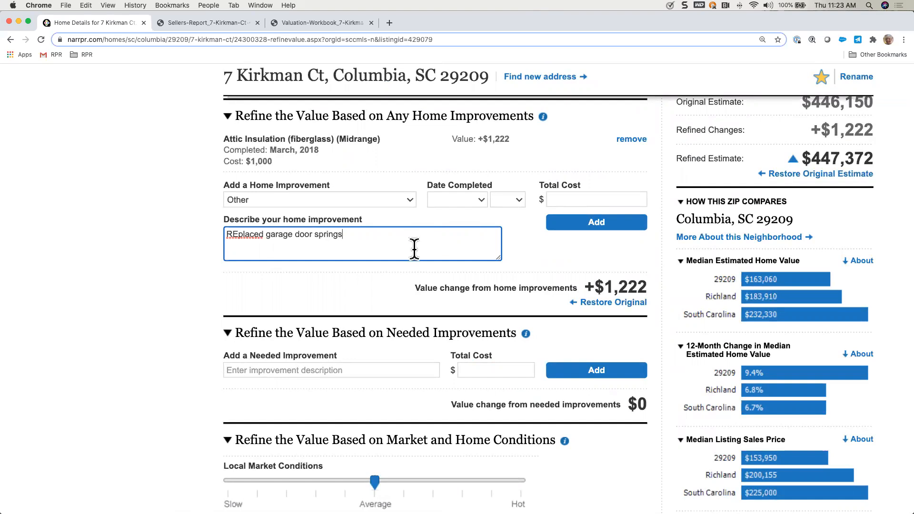
click(237, 235)
key(BackSpace)
text(e)
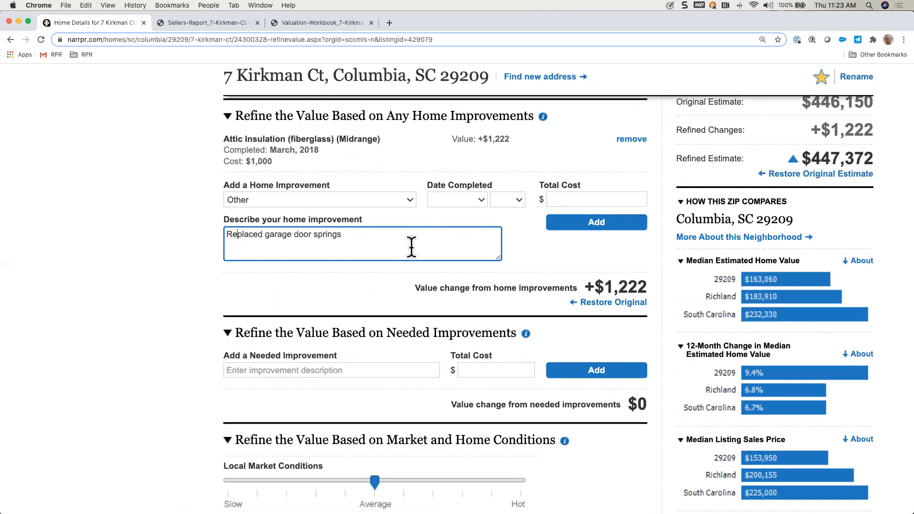
Step: Set the garage door springs improvement's completion date to June 2019 and its total cost to $400, and add it
click(482, 198)
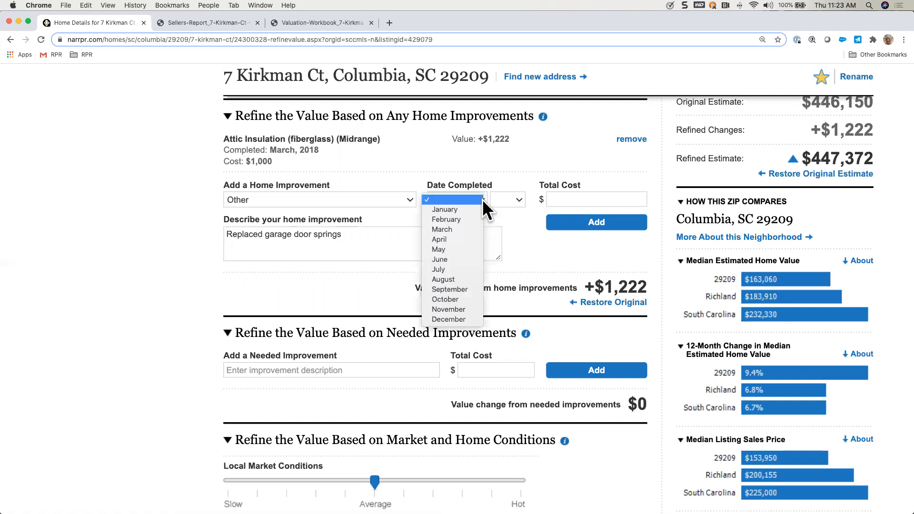
click(465, 260)
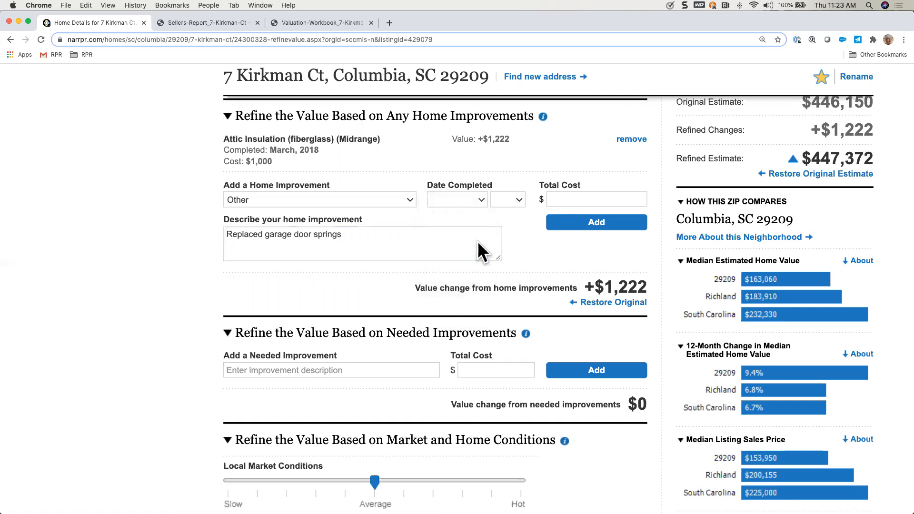
click(516, 200)
click(512, 218)
click(557, 199)
text(400)
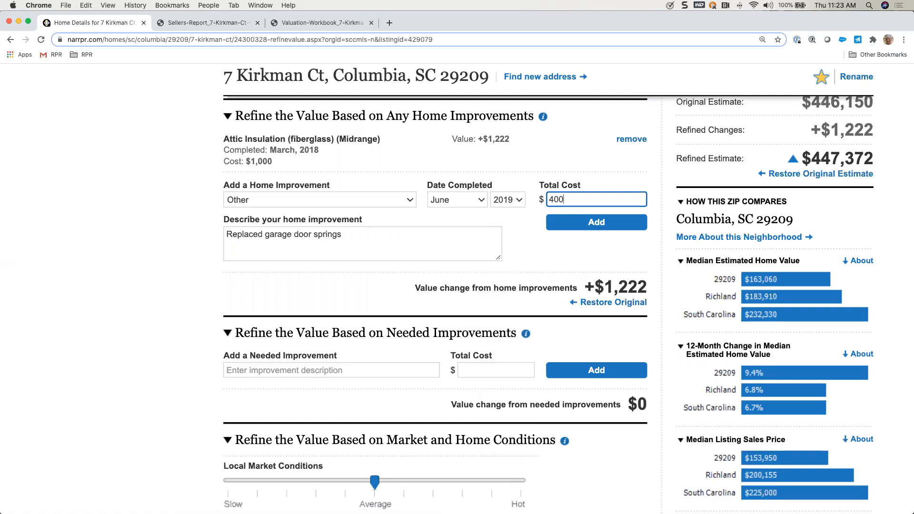
click(598, 222)
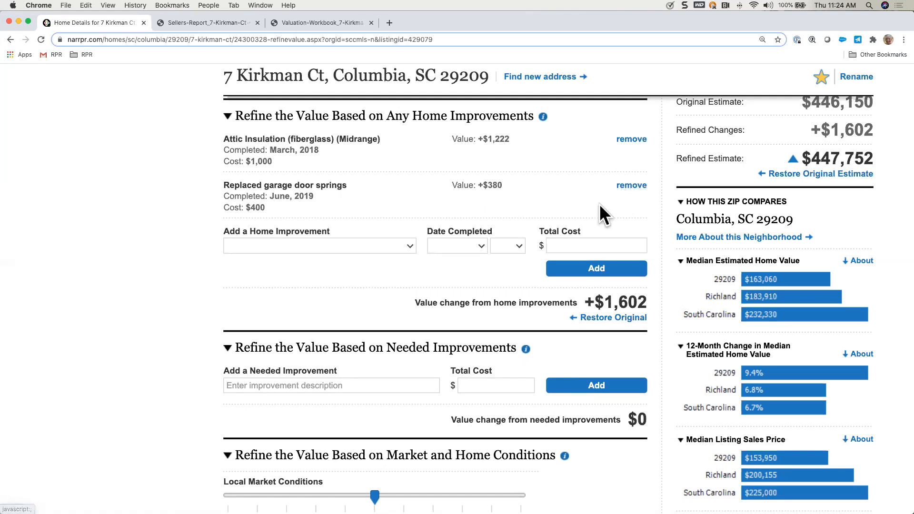
Step: Collapse the home improvements section and add the needed improvement "Paint all bedrooms" at a total cost of $400
click(486, 125)
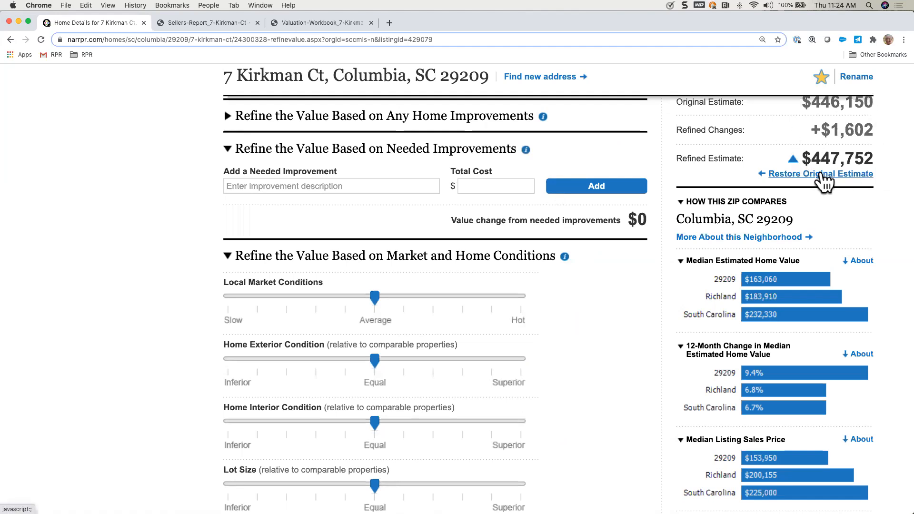
scroll(828, 178, up, 1)
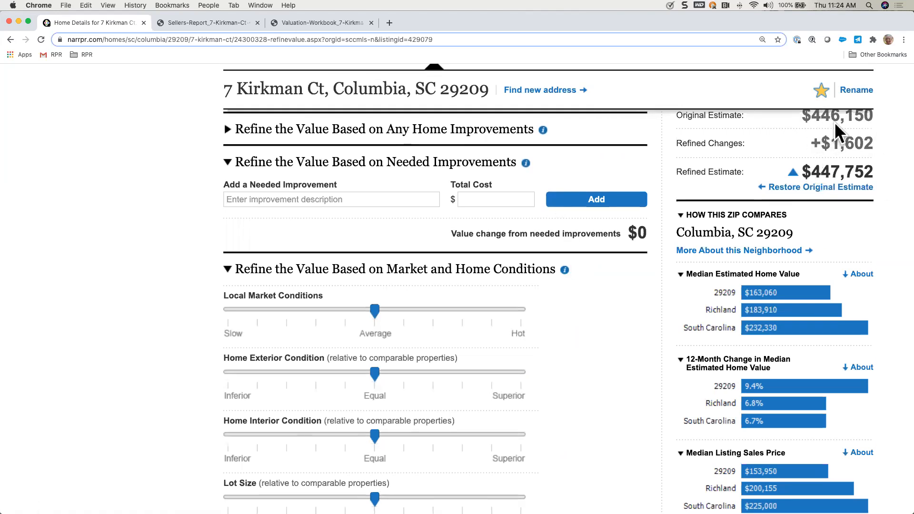
click(341, 198)
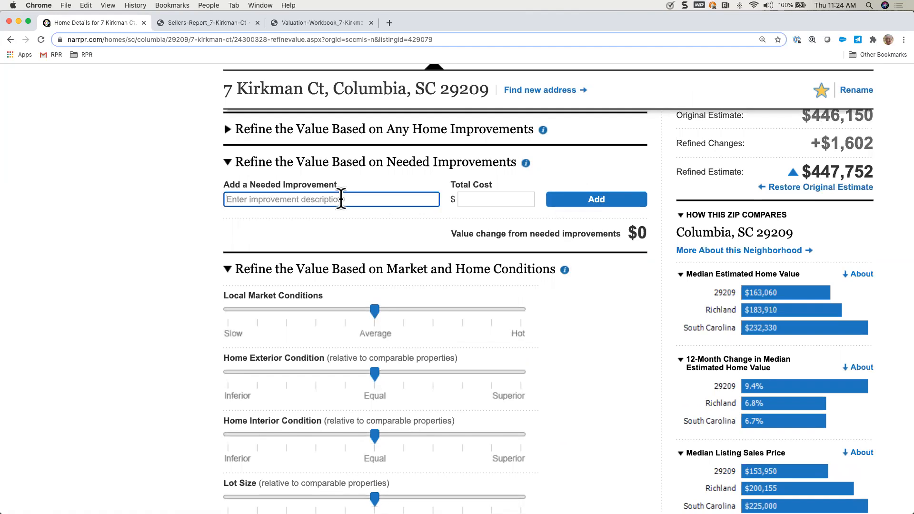
text(Paint all bedrooms)
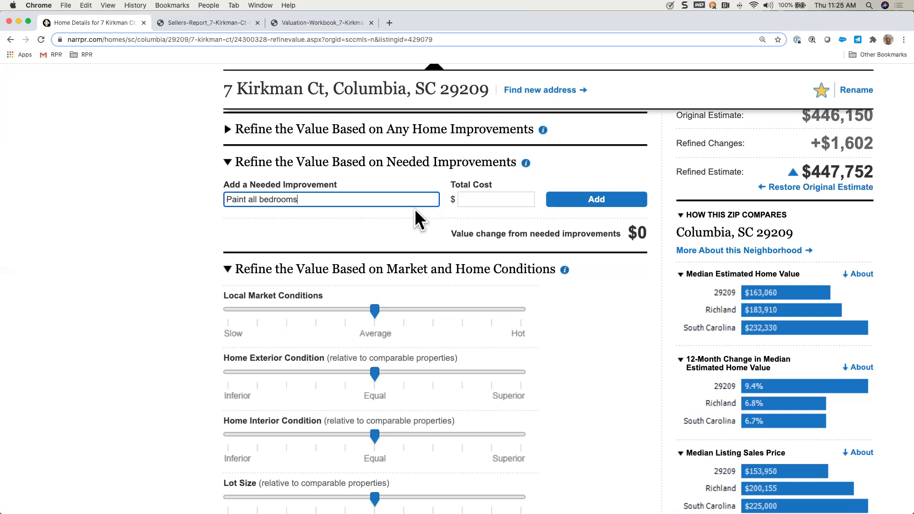
click(485, 199)
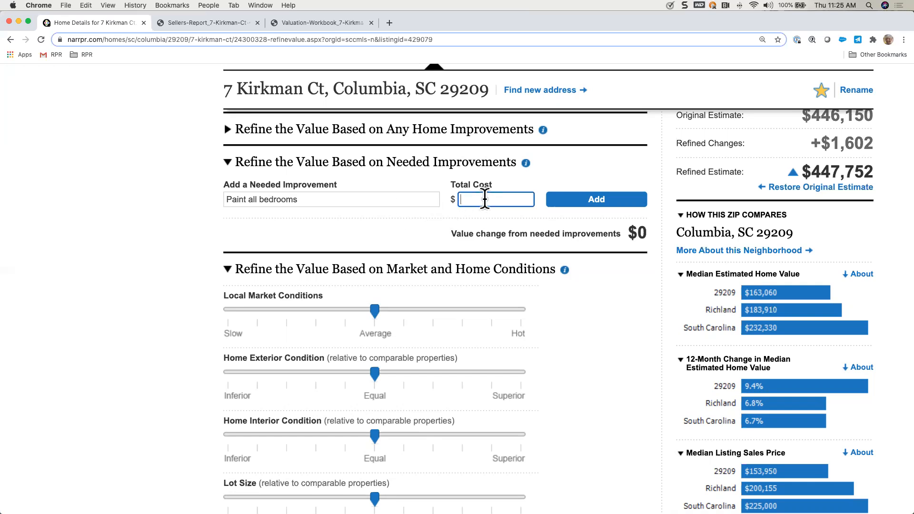
text(400)
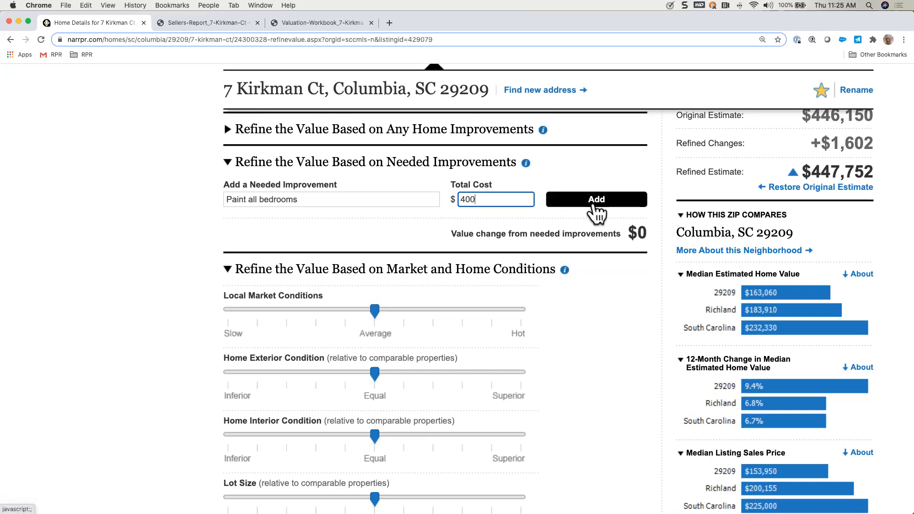
click(607, 203)
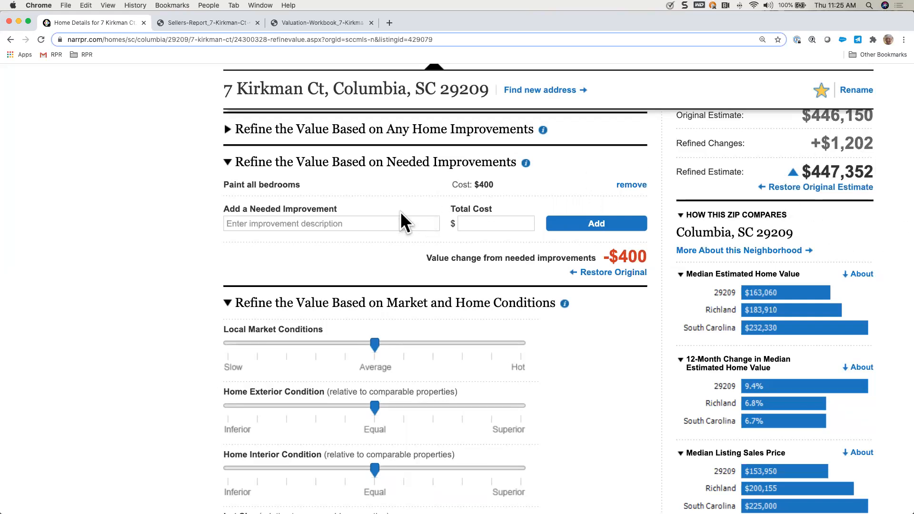
Step: Add a second needed improvement, "update the guest bath", at a total cost of $800
click(291, 224)
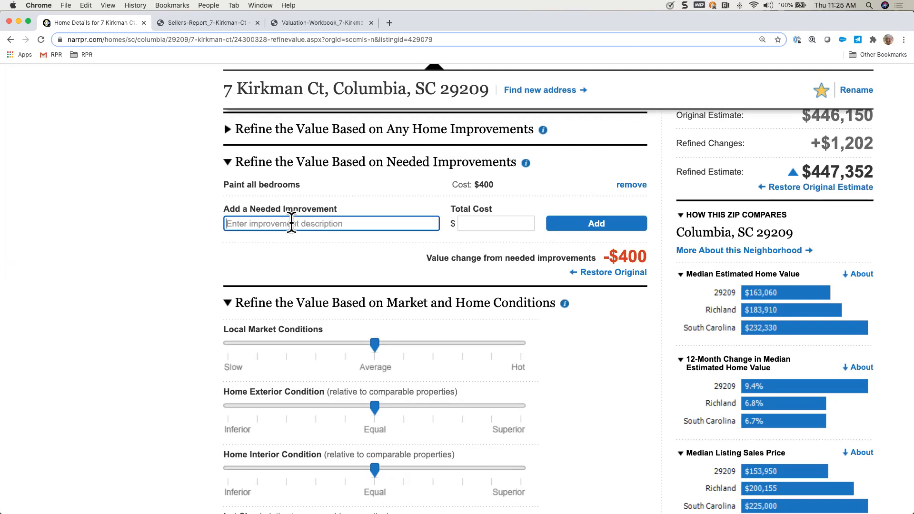
text(update the guest bath)
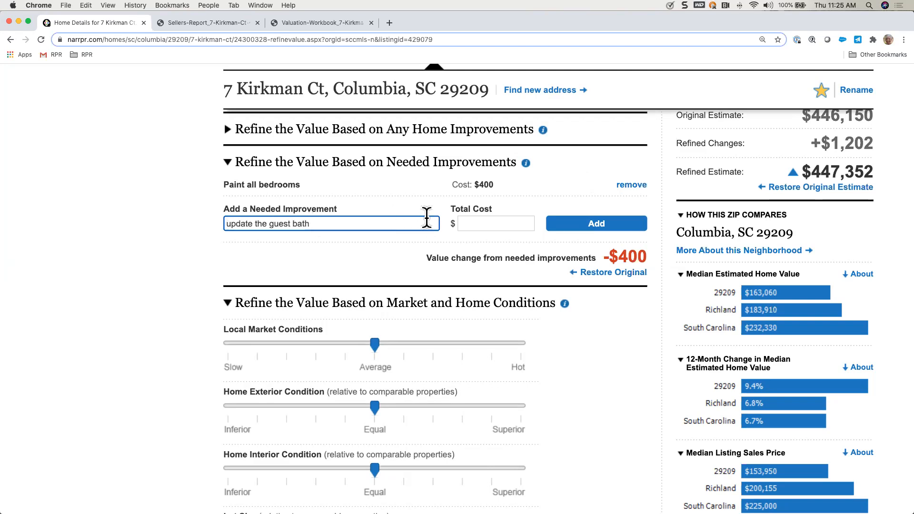
click(464, 223)
text(800)
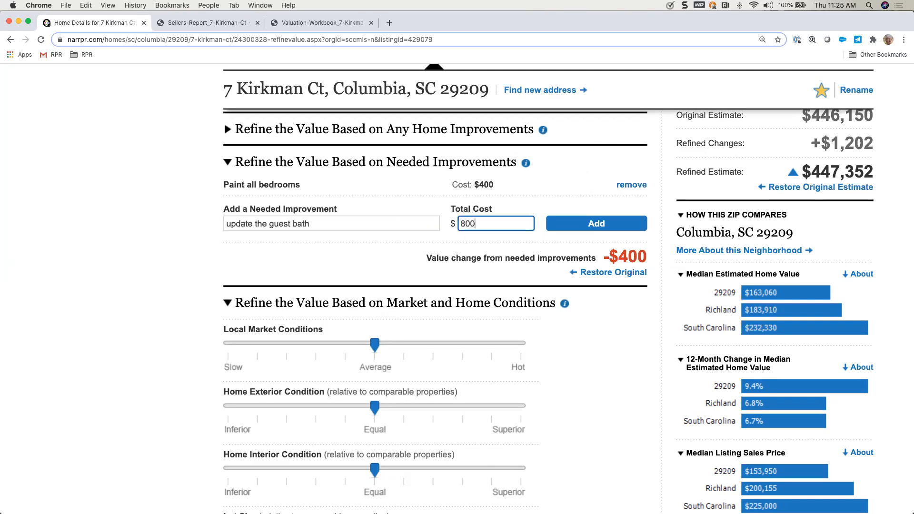
click(590, 222)
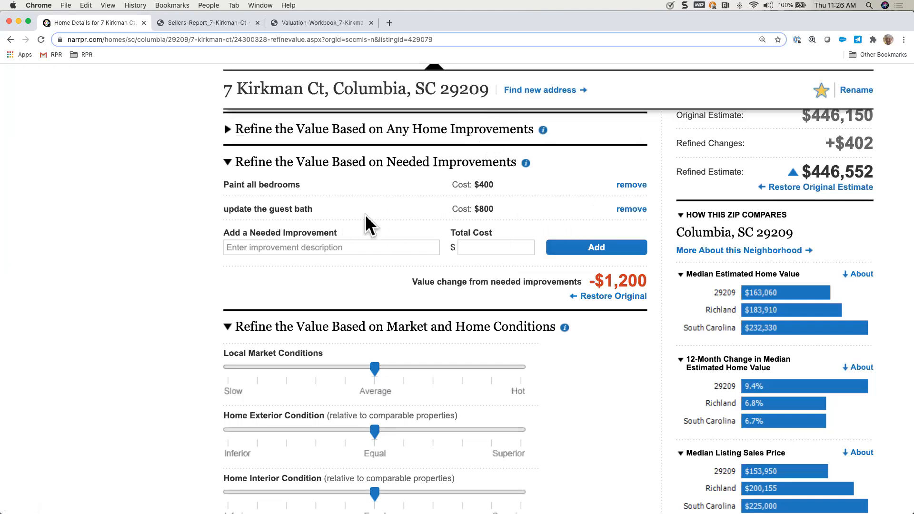
Step: Review the added home improvements, and collapse both the home improvements and needed improvements sections
click(411, 132)
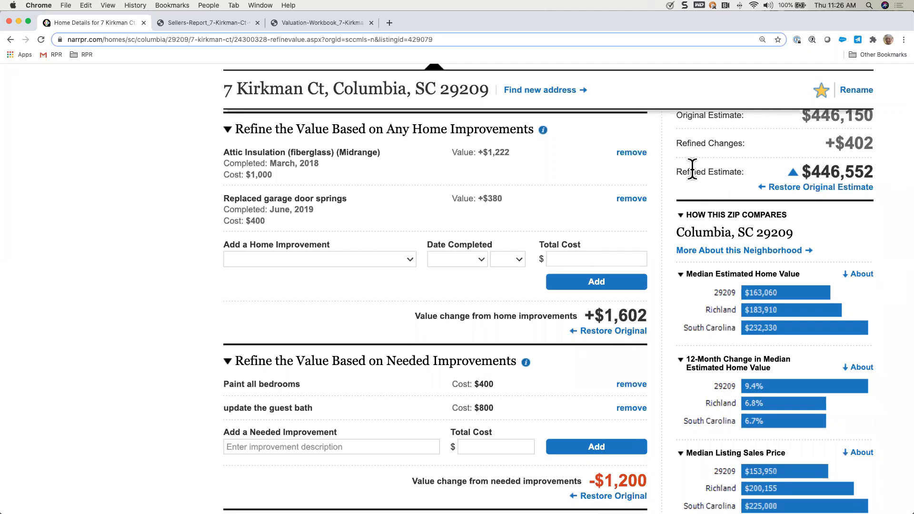
click(473, 135)
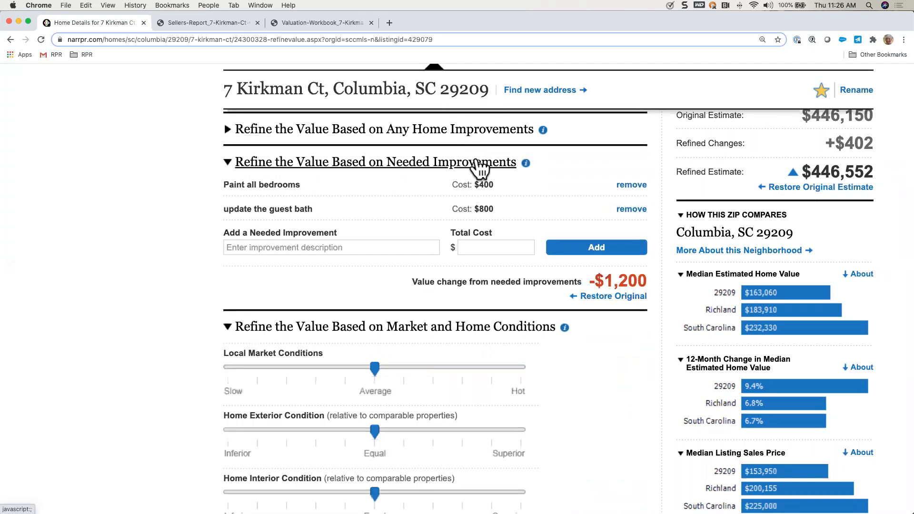
click(478, 163)
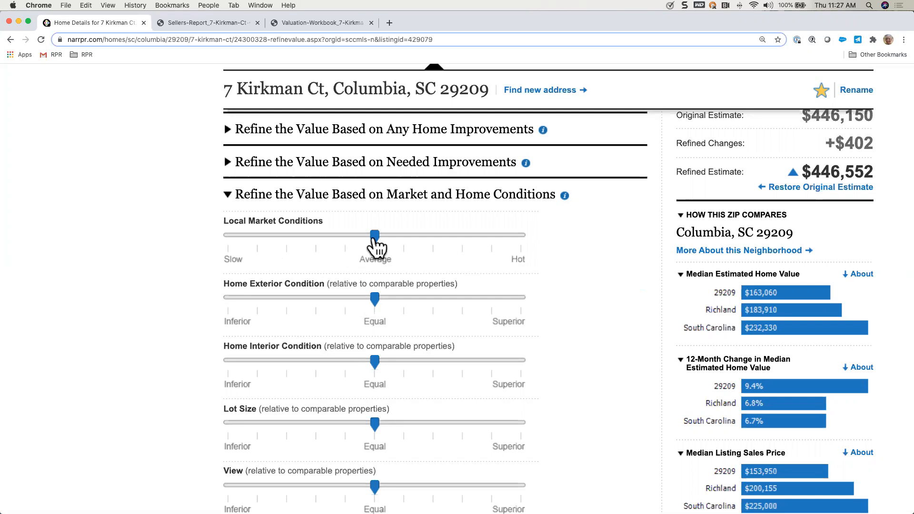
Step: Try Local Market Conditions at one and two notches above Average, and settle on one notch above
drag(376, 244, 405, 248)
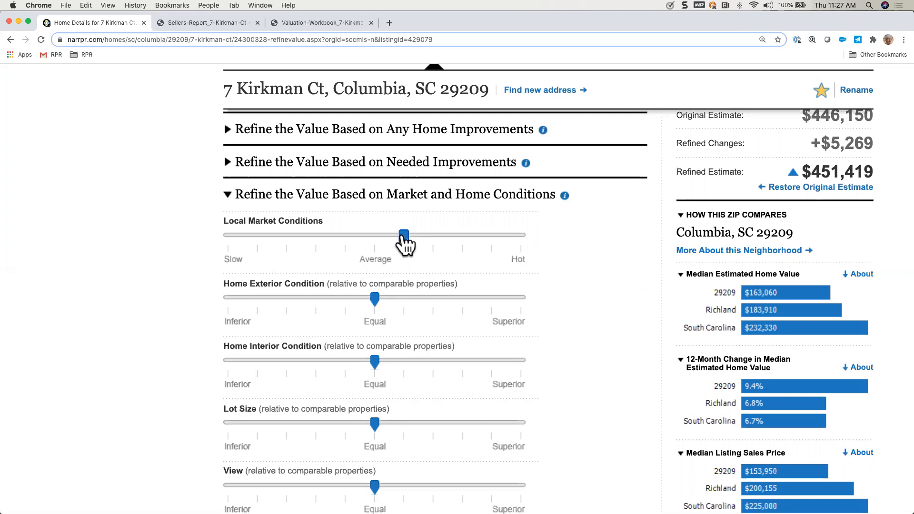
scroll(404, 243, down, 5)
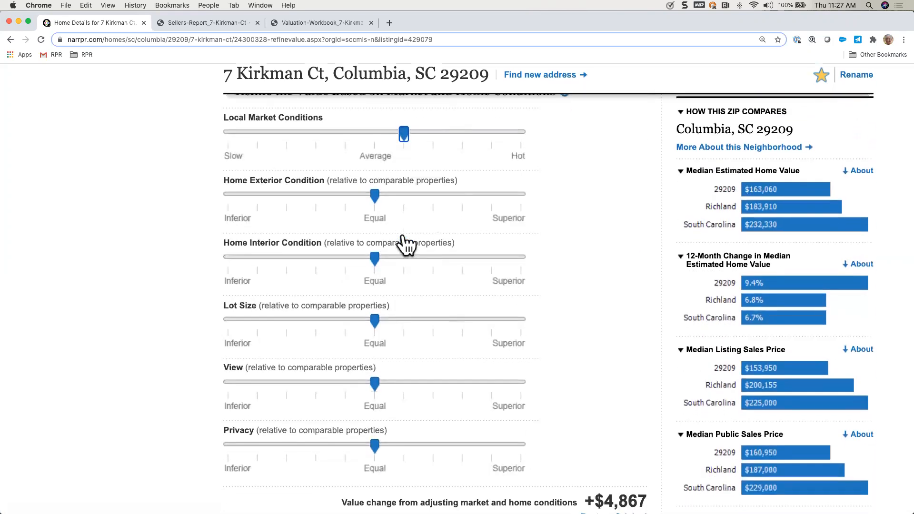
scroll(402, 233, down, 1)
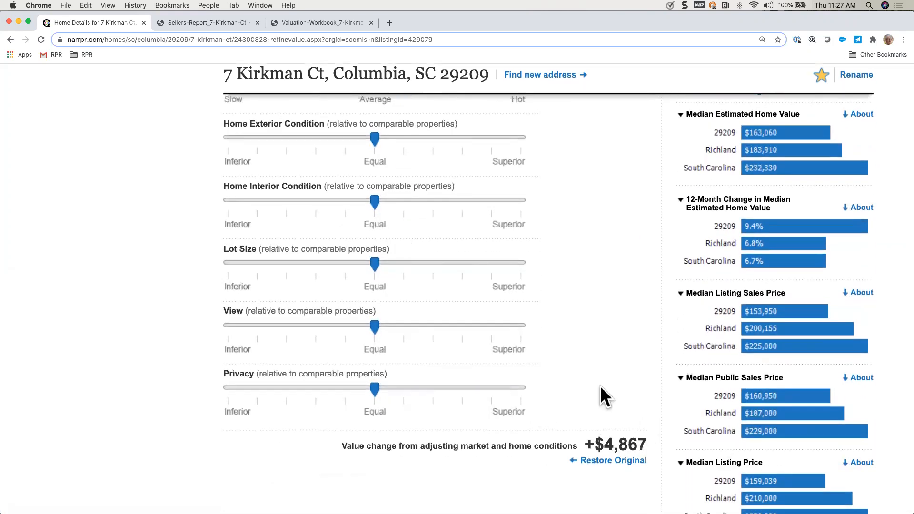
scroll(581, 295, up, 6)
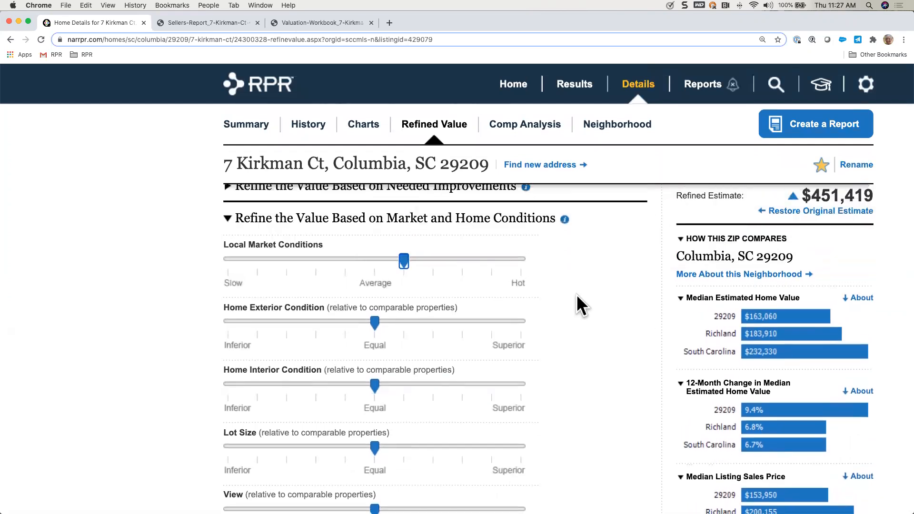
scroll(576, 294, up, 1)
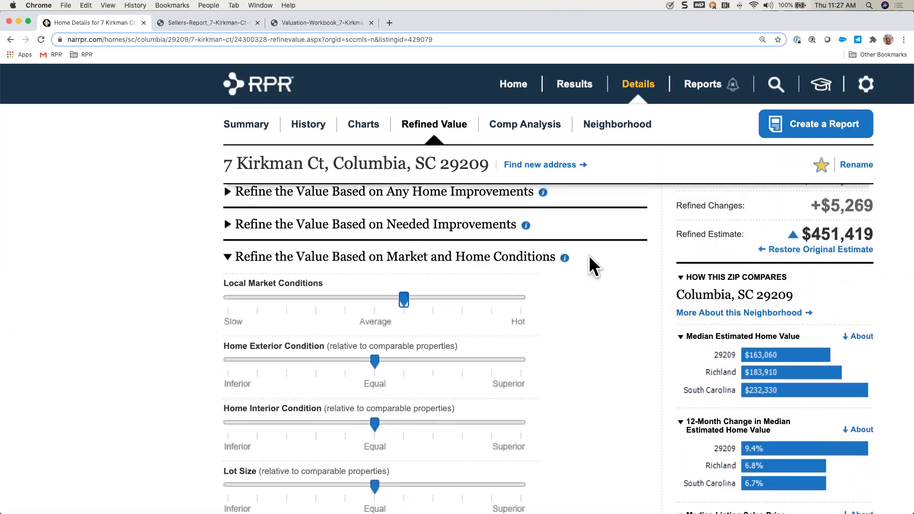
click(431, 304)
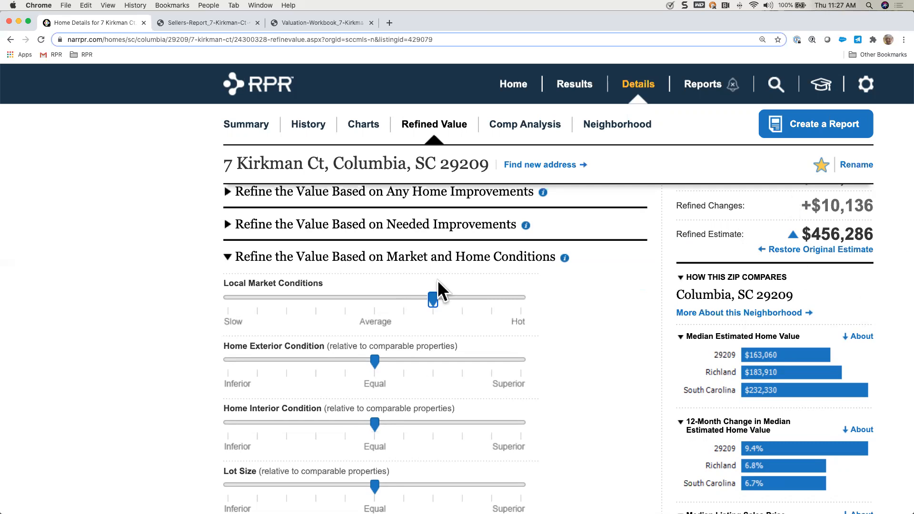
click(410, 294)
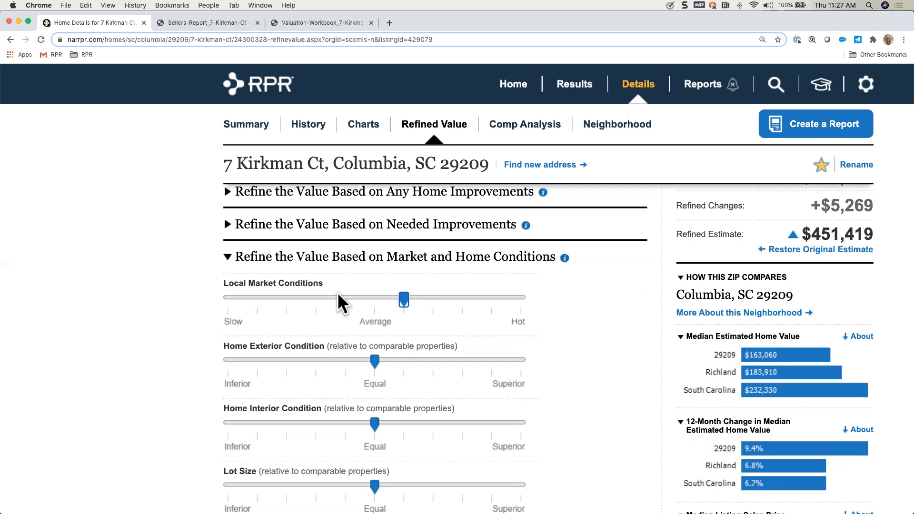
Step: Set Home Exterior Condition one notch below Equal, and Home Interior Condition and Lot Size each one notch above Equal
scroll(453, 339, down, 3)
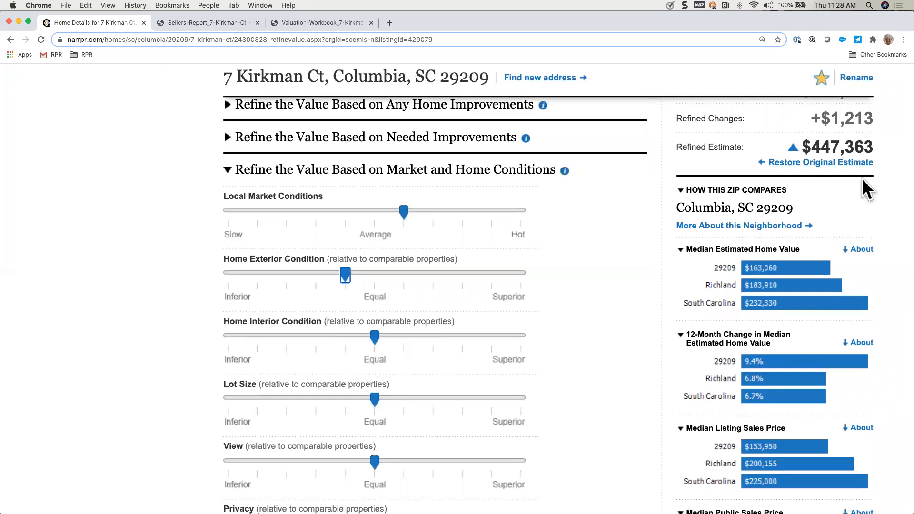
scroll(546, 304, down, 2)
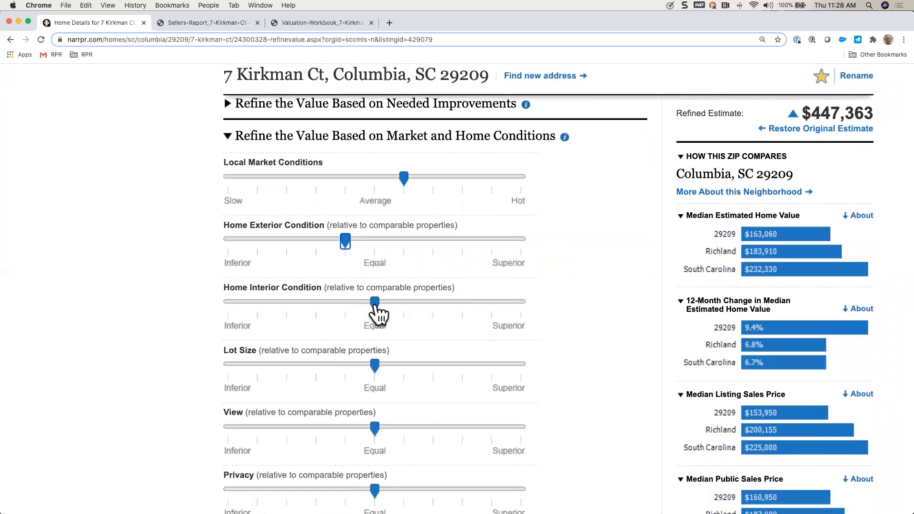
drag(375, 306, 404, 307)
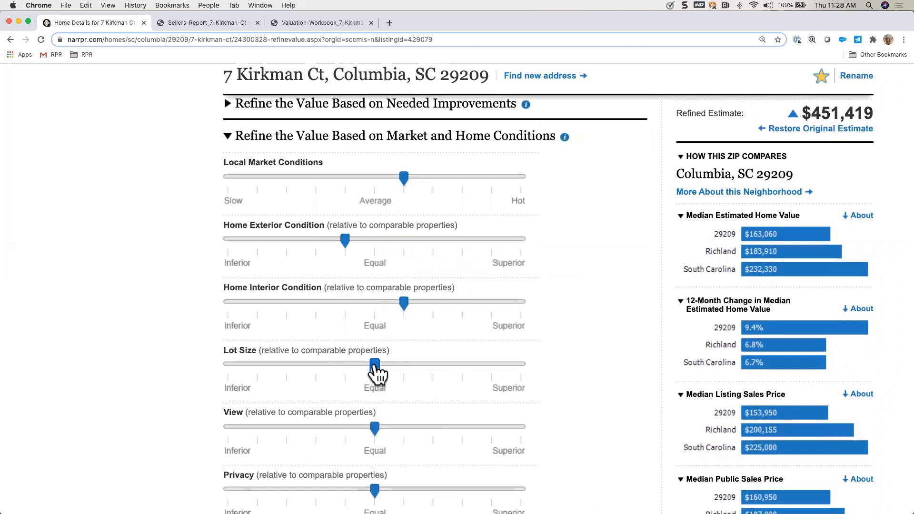
drag(375, 367, 410, 366)
scroll(414, 400, down, 3)
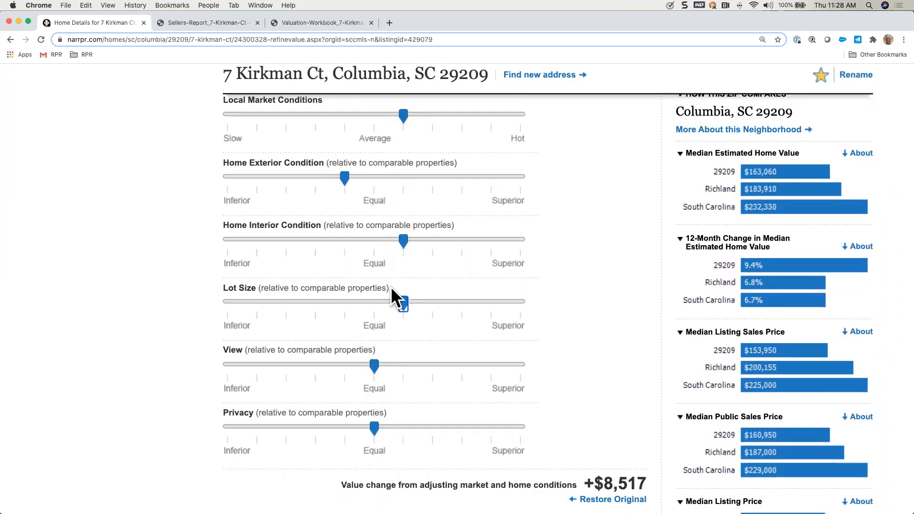
Step: Review the value change from market and home conditions against the refined estimate, collapsing and re-expanding that section
scroll(443, 449, down, 3)
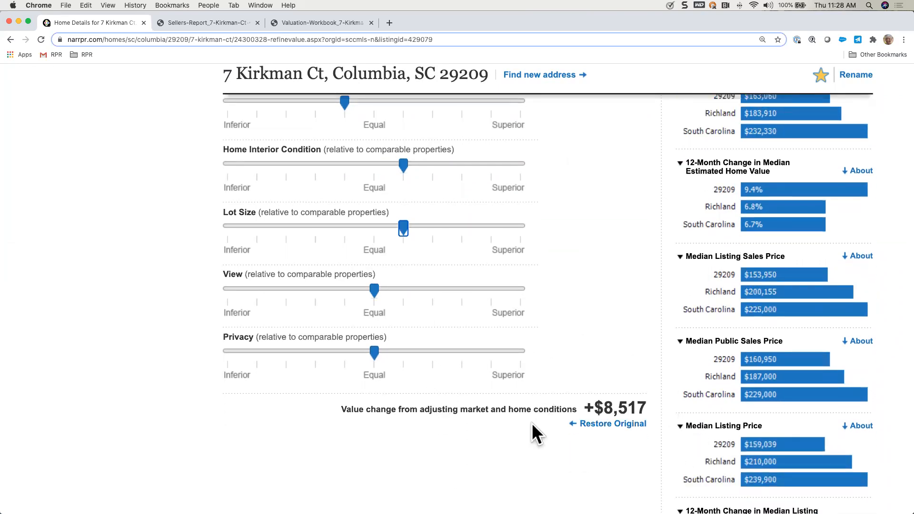
scroll(593, 317, up, 10)
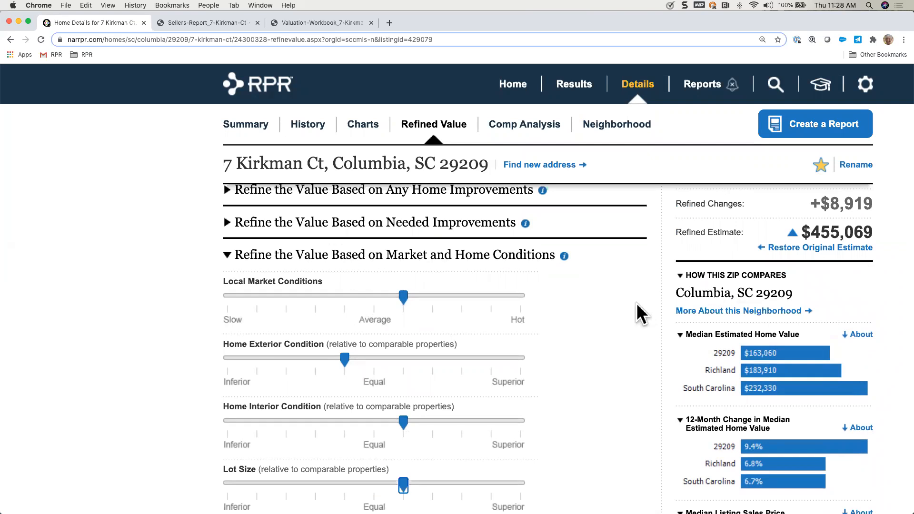
scroll(636, 310, up, 1)
click(448, 295)
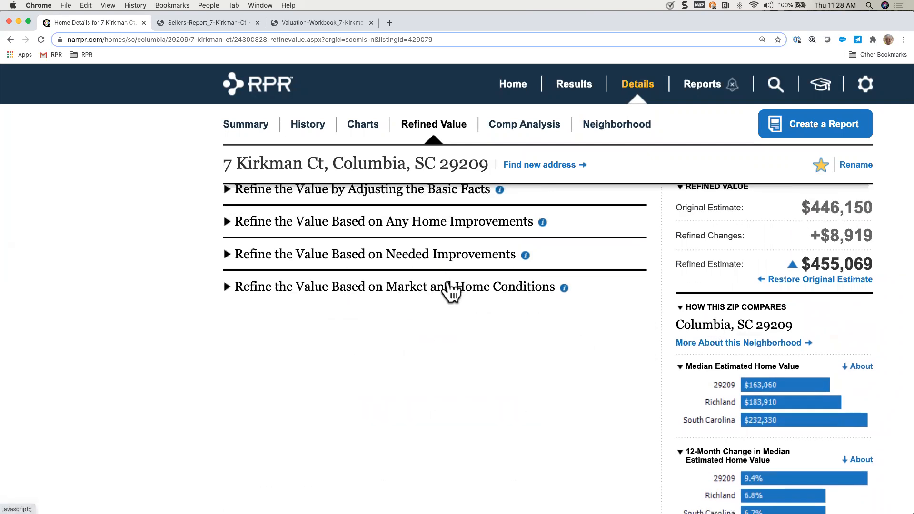
click(459, 294)
scroll(458, 293, up, 2)
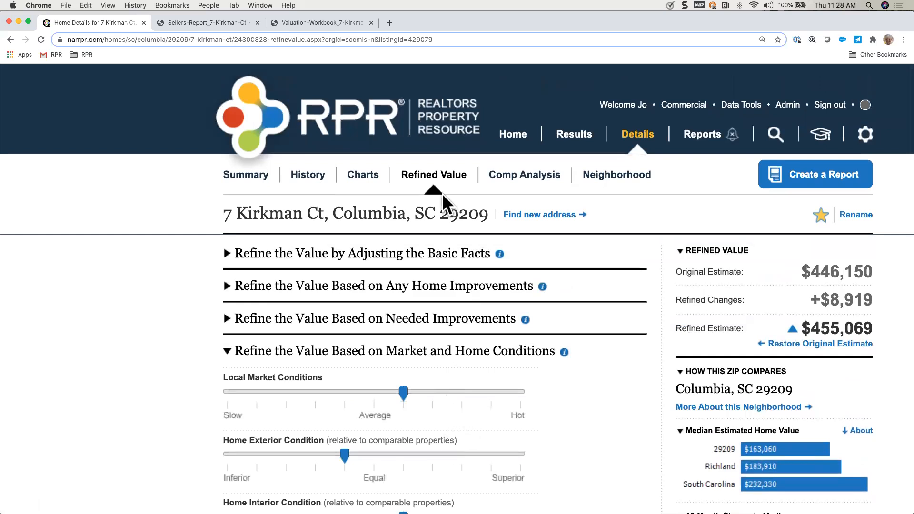
Step: Create a Comparative Analysis from the property summary, and view the explanation of how it differs from a Sales Comparison Analysis
click(257, 177)
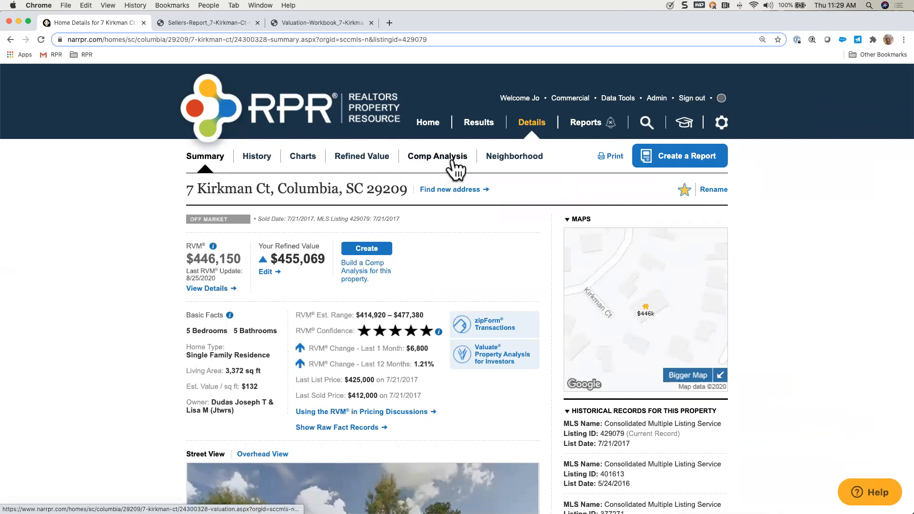
click(373, 251)
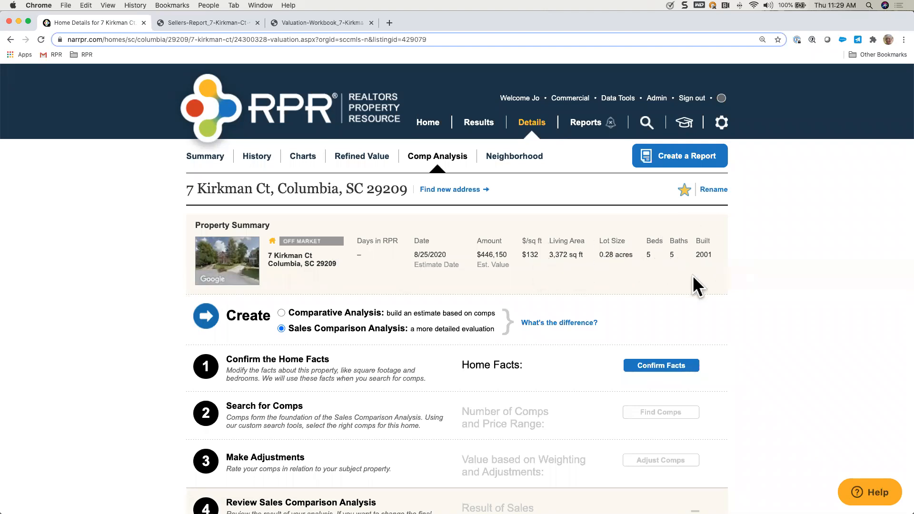
scroll(592, 294, down, 2)
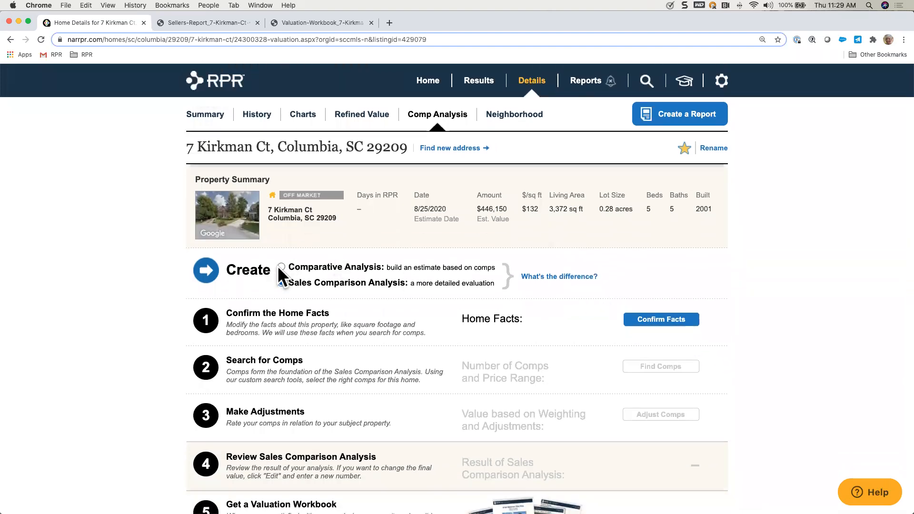
click(281, 267)
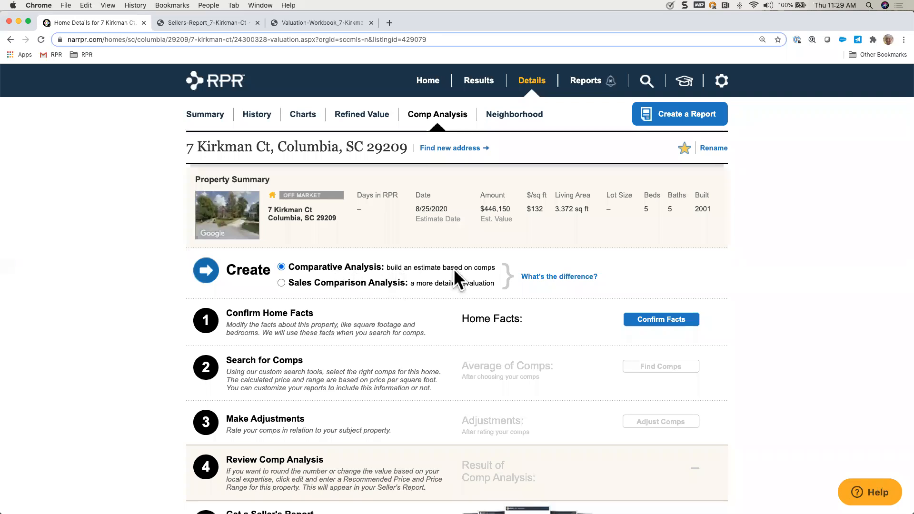
click(567, 276)
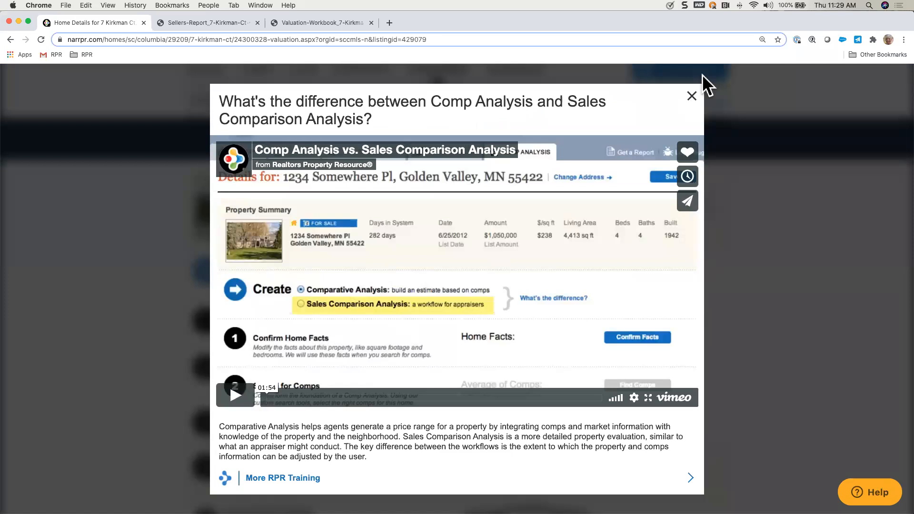
click(691, 97)
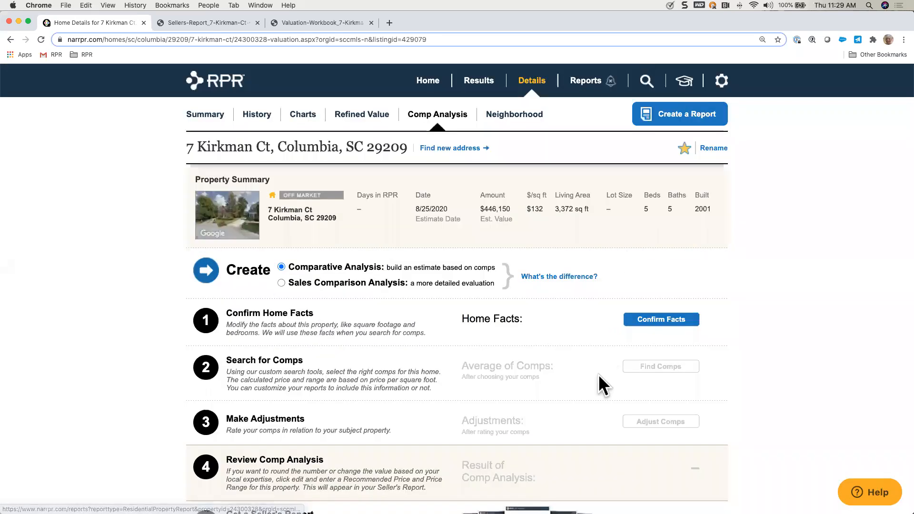
Step: Review the home facts for the comp analysis, delete the custom "golf course lot" row, and confirm the facts
scroll(598, 375, down, 2)
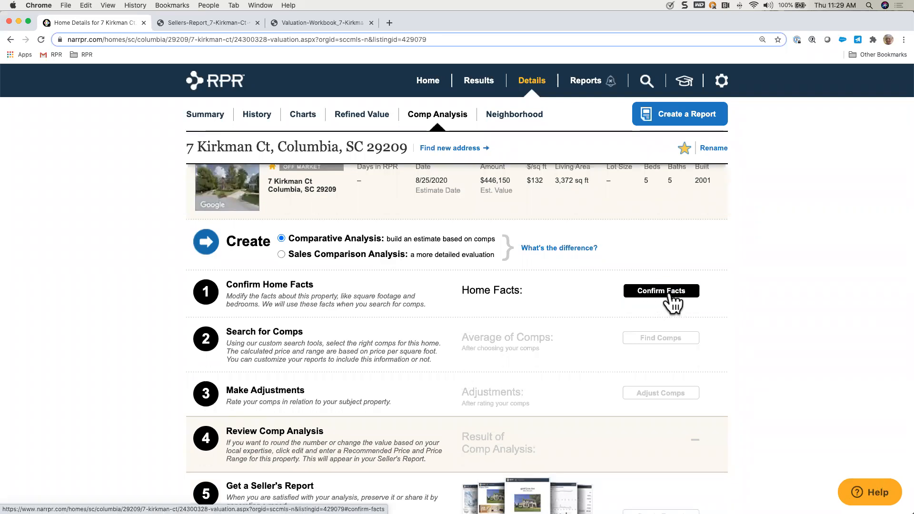
click(671, 292)
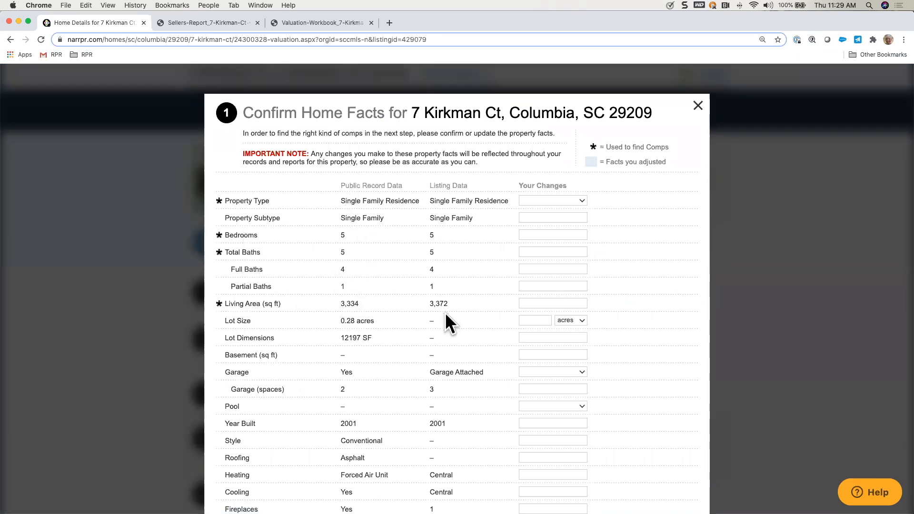
scroll(473, 361, down, 2)
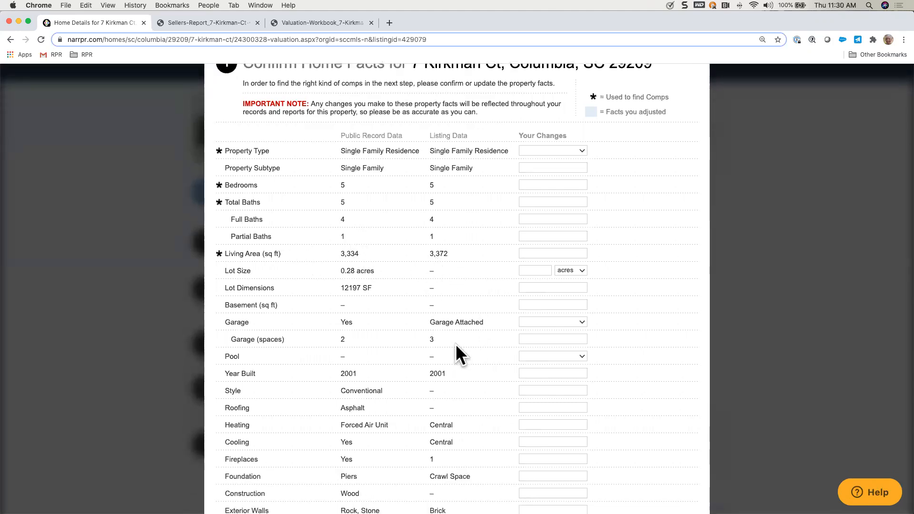
scroll(456, 344, down, 3)
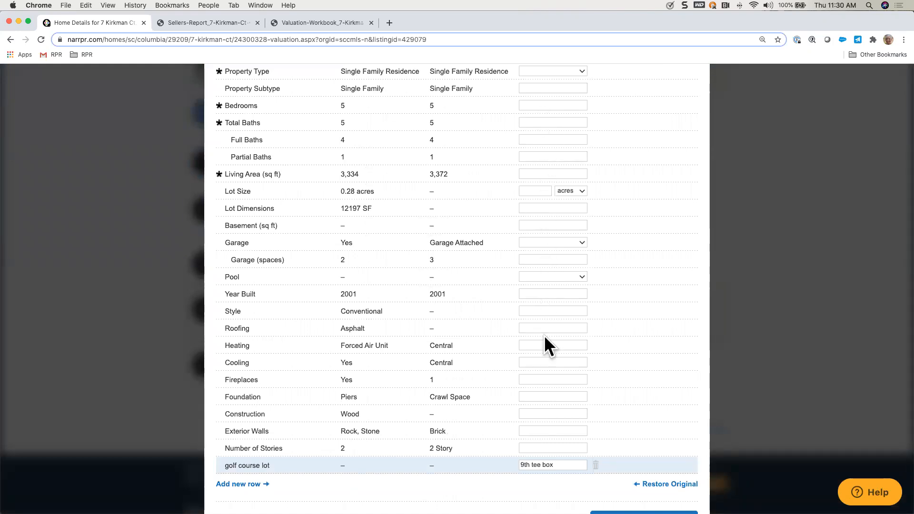
scroll(473, 384, down, 1)
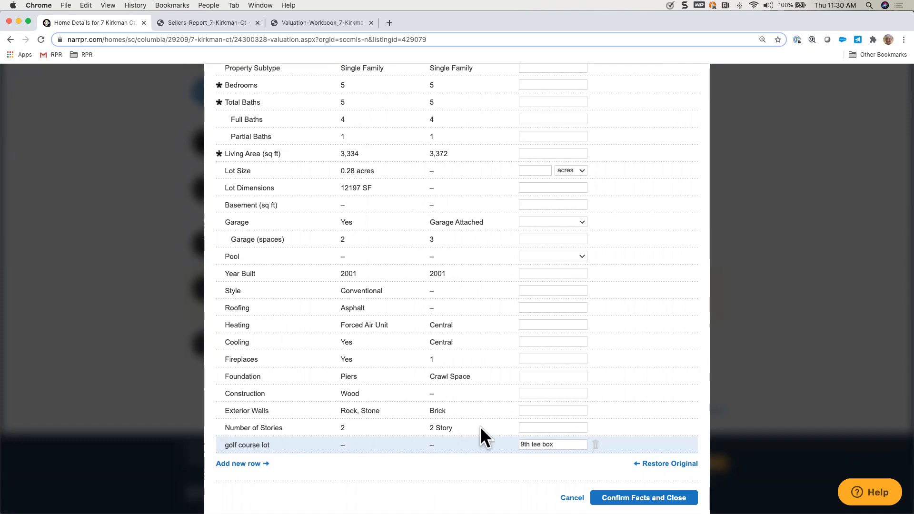
click(596, 445)
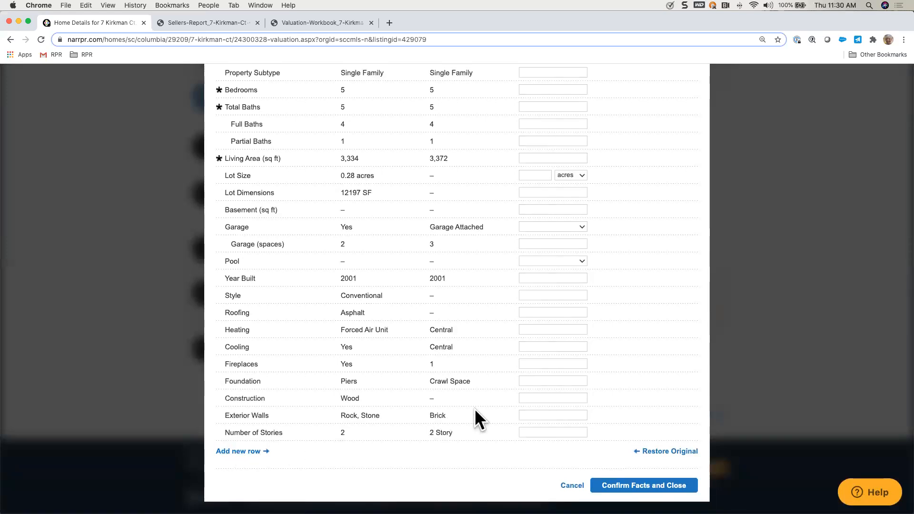
click(617, 482)
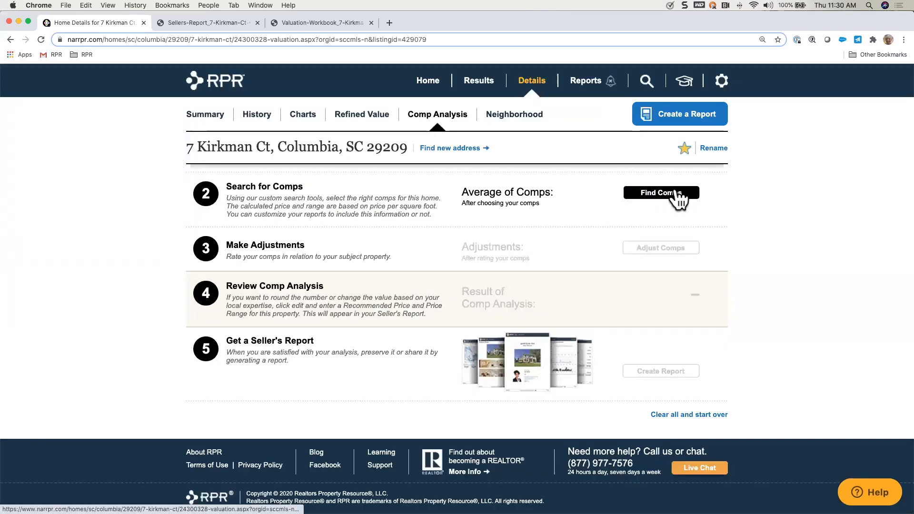
Step: Start the comps search for the analysis and choose to add a known property
click(673, 200)
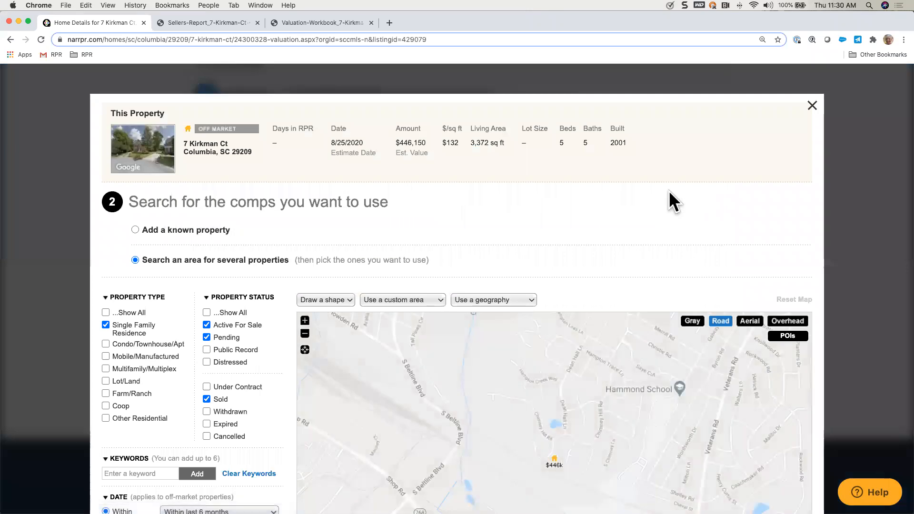
click(135, 230)
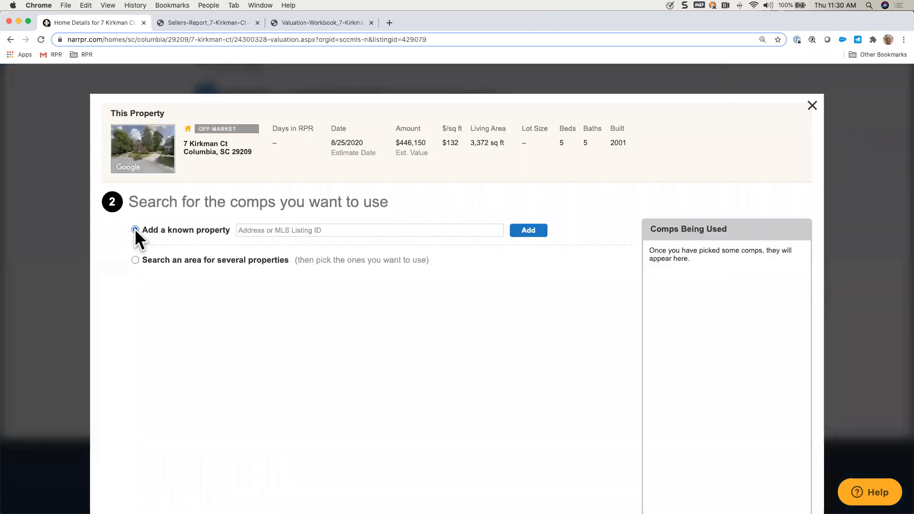
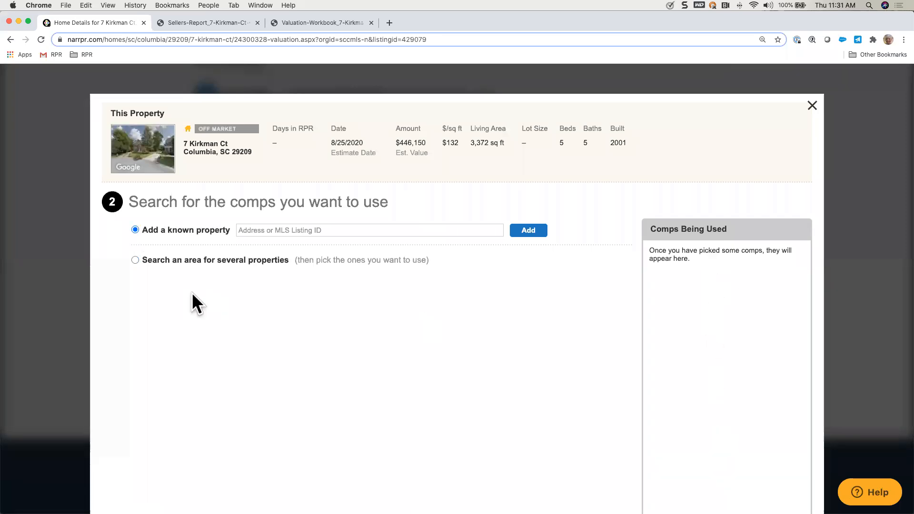
Step: Choose to search an area for several properties and include Under Contract listings in the property status filter
click(135, 260)
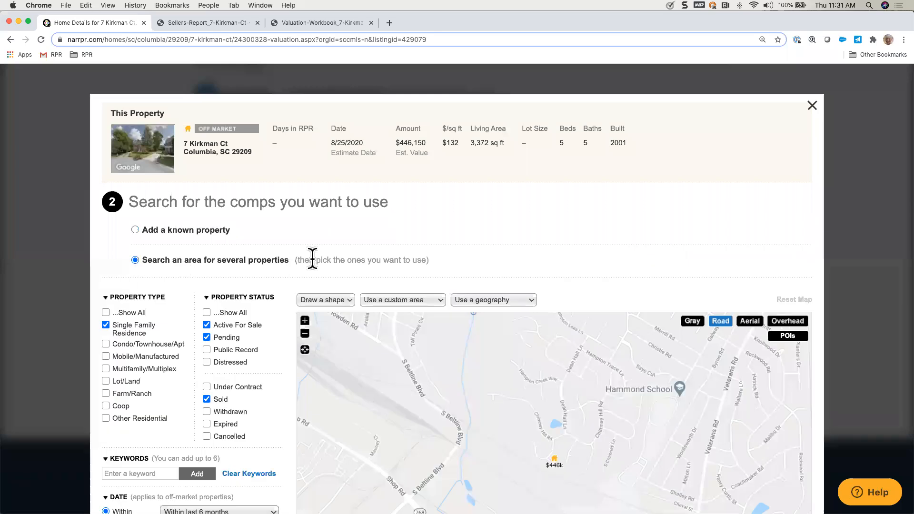
scroll(313, 260, down, 1)
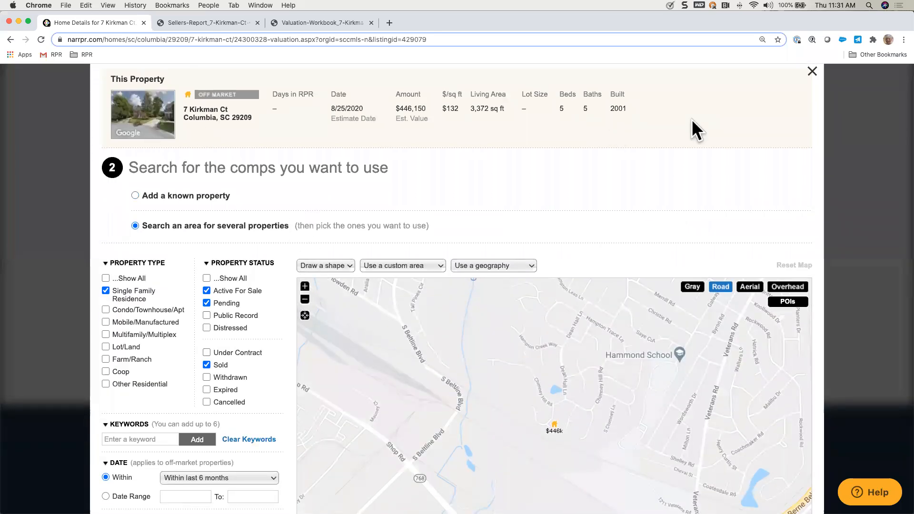
scroll(332, 223, down, 3)
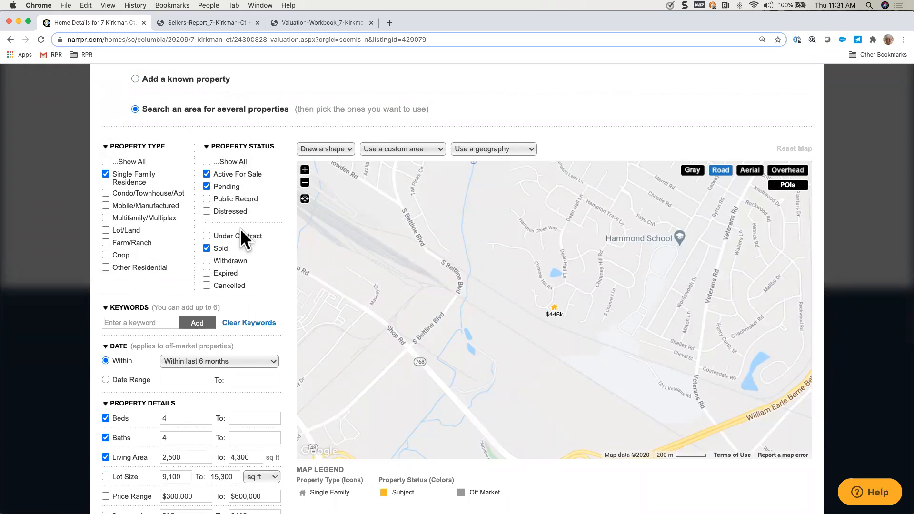
click(258, 237)
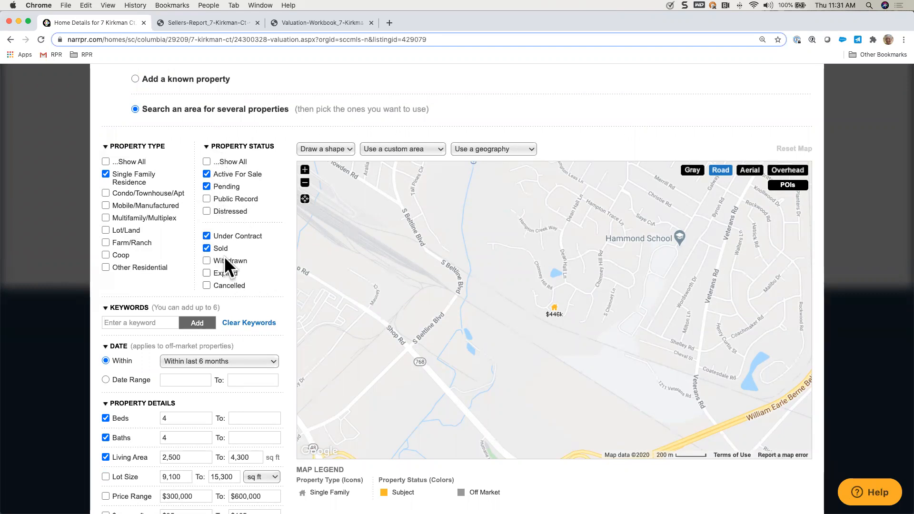
Step: Review the date options for off-market properties and select Within last 6 months
scroll(257, 286, down, 3)
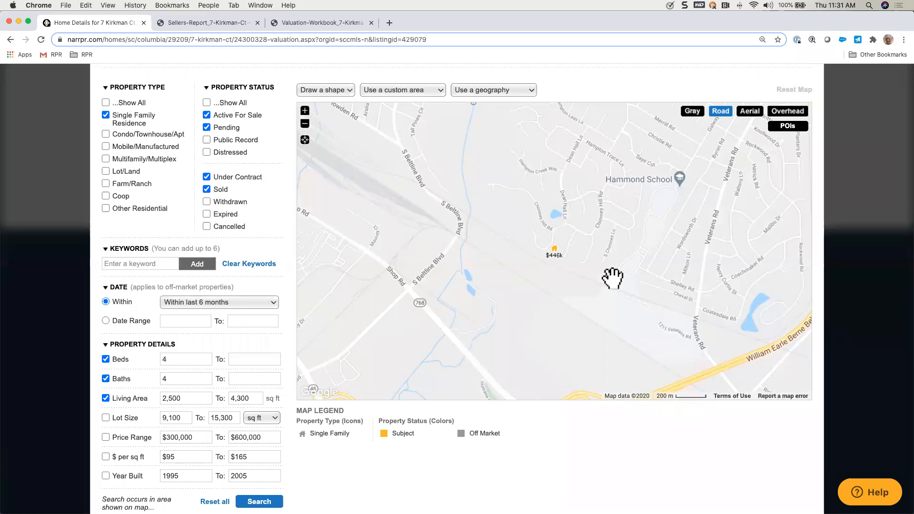
scroll(224, 271, down, 1)
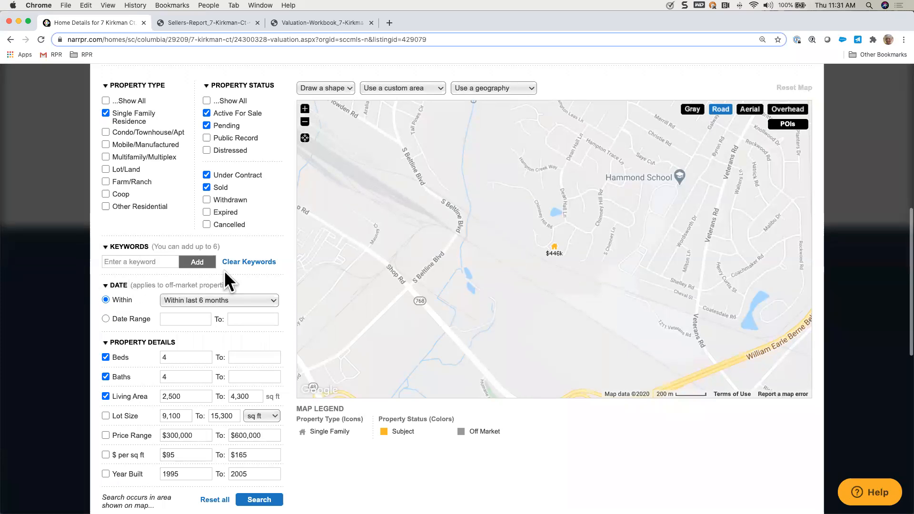
scroll(224, 271, down, 2)
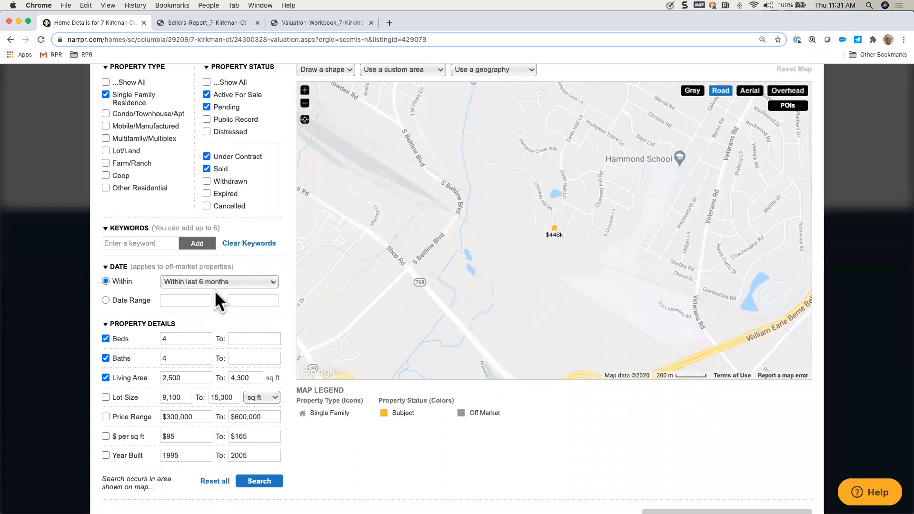
click(271, 283)
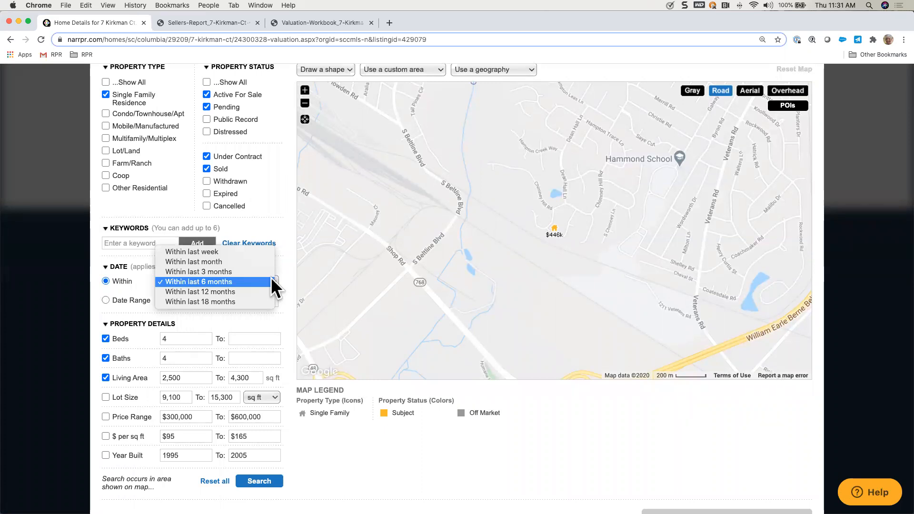
click(250, 283)
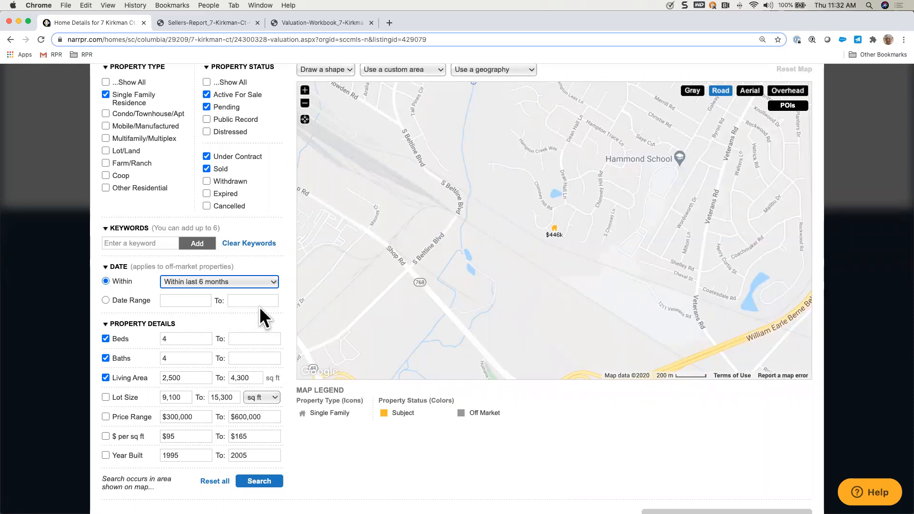
Step: Set the maximum beds to 6 and the living area range to 2,600 to 4,200 sq ft
scroll(265, 317, down, 2)
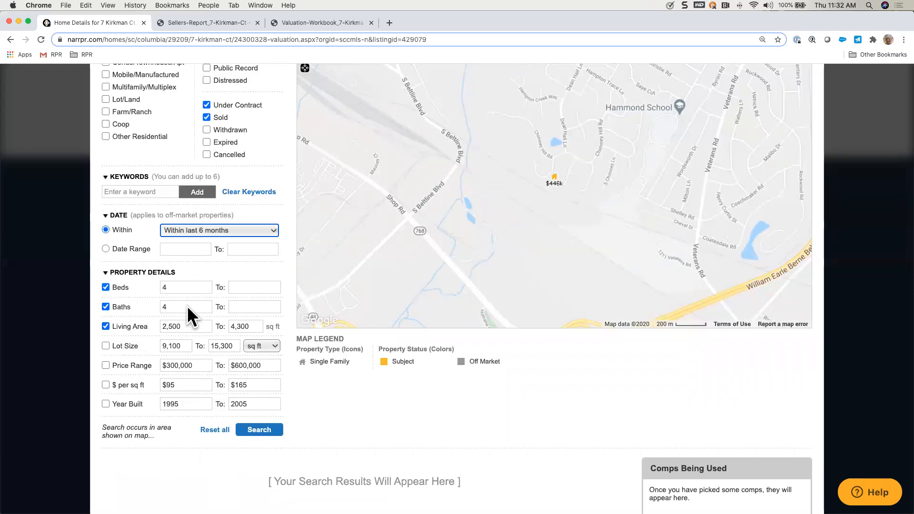
click(245, 286)
text(6)
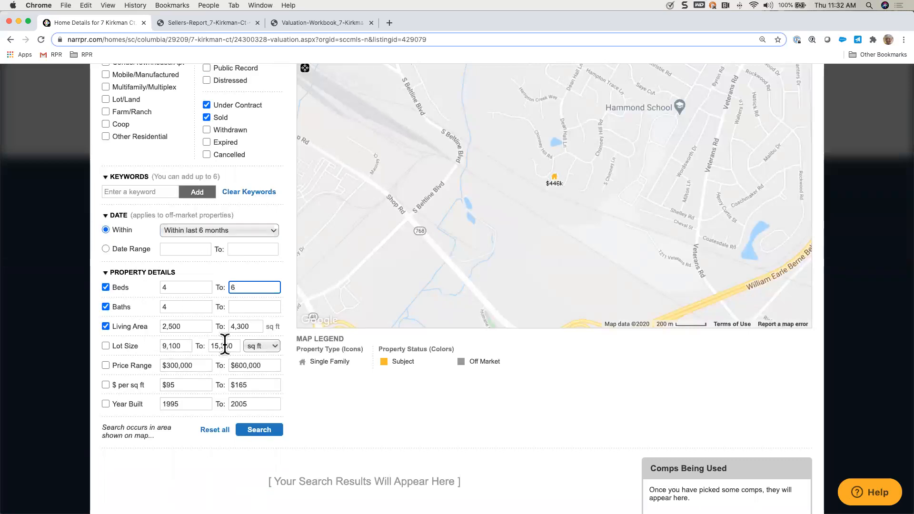
double_click(193, 327)
text(26)
double_click(252, 326)
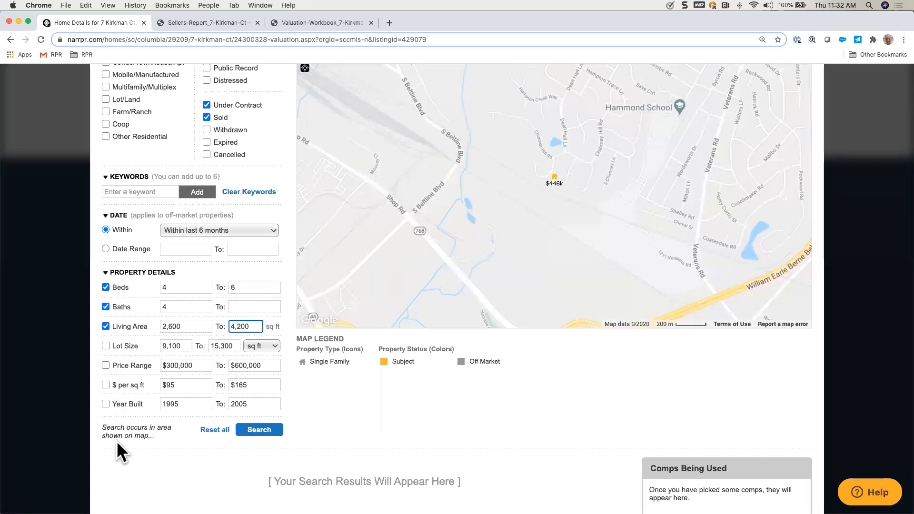
Step: Widen the map area to cover the neighborhoods north and east of the subject property, including Woodhill Estates and Yorkshire, and run the comps search
scroll(341, 401, up, 4)
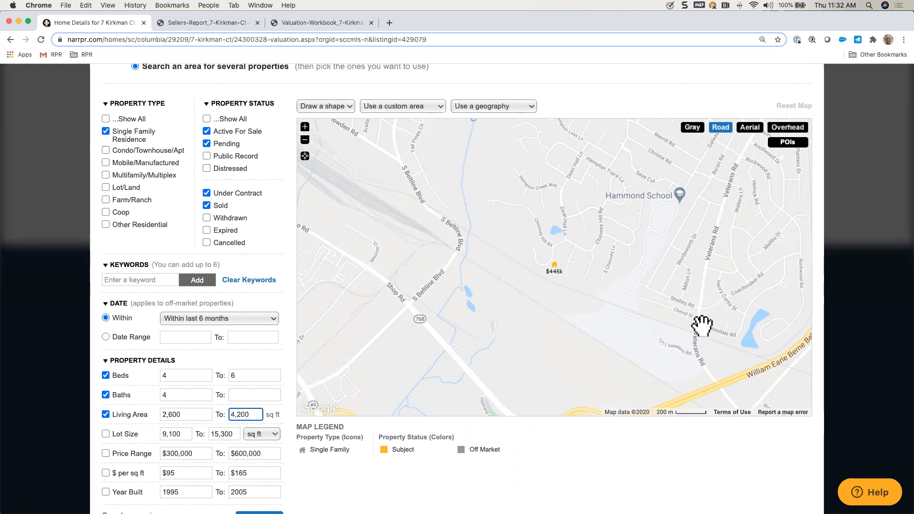
click(305, 139)
drag(660, 207, 586, 313)
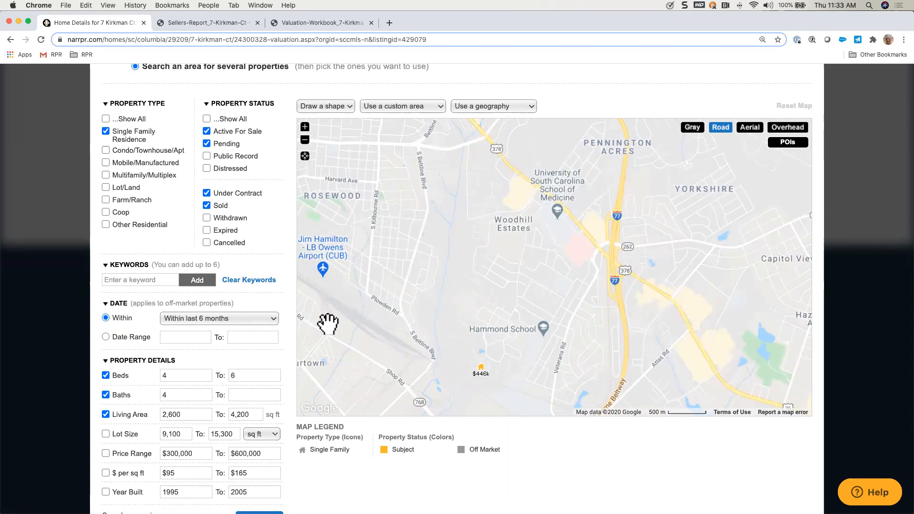
scroll(328, 322, down, 5)
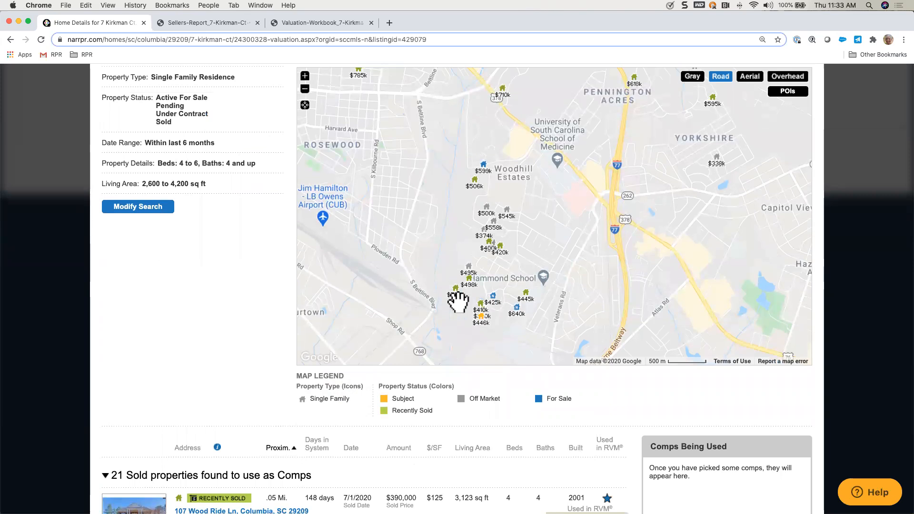
Step: Look through the drawn shape, custom area and geography options for limiting the search area, without choosing any
scroll(471, 307, up, 2)
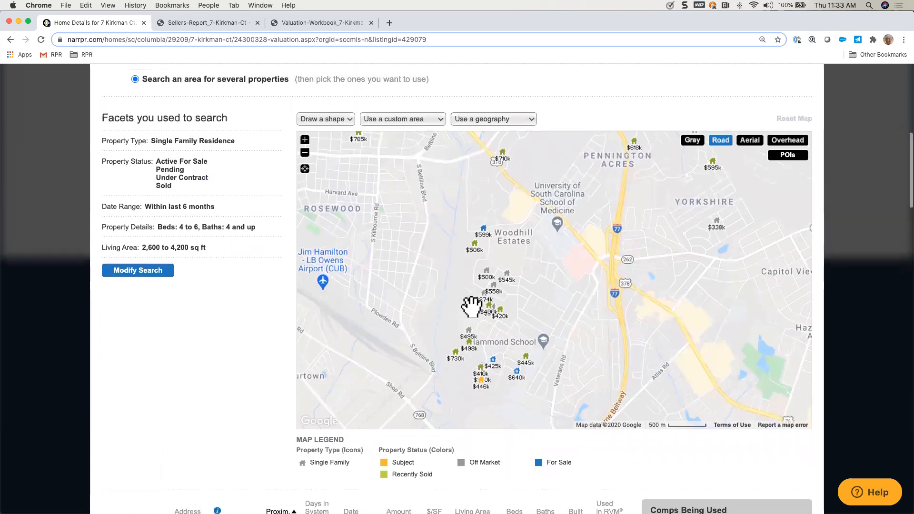
click(350, 118)
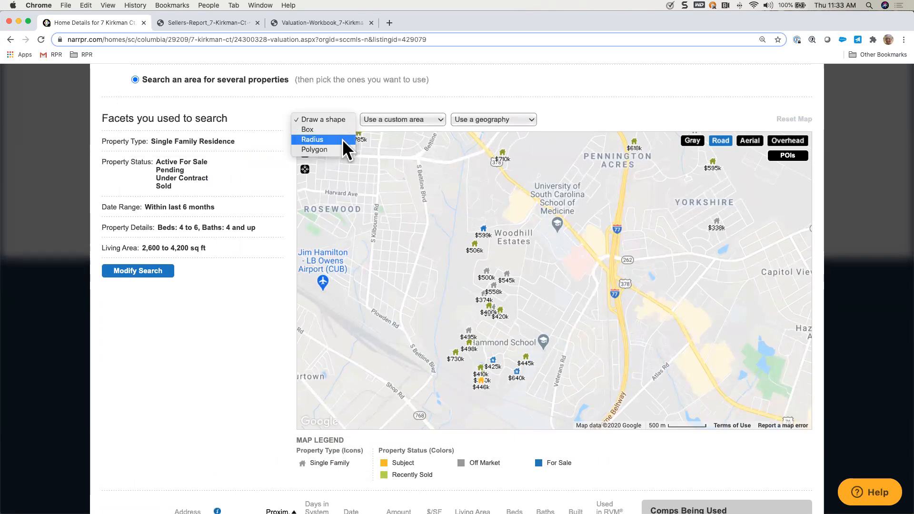
click(439, 117)
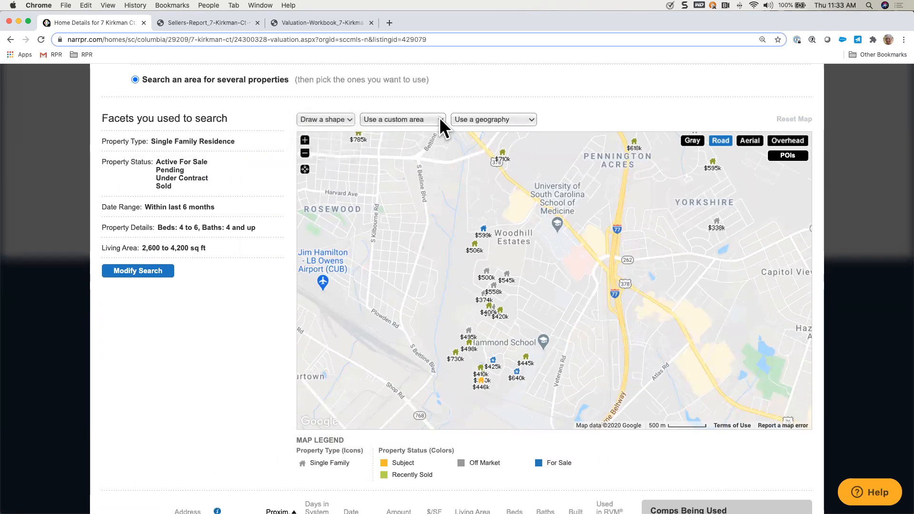
click(439, 117)
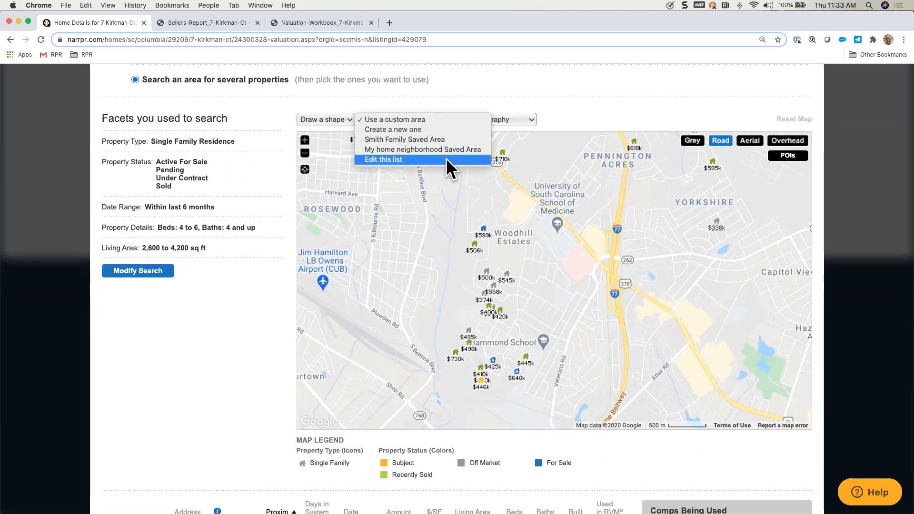
click(444, 120)
click(532, 121)
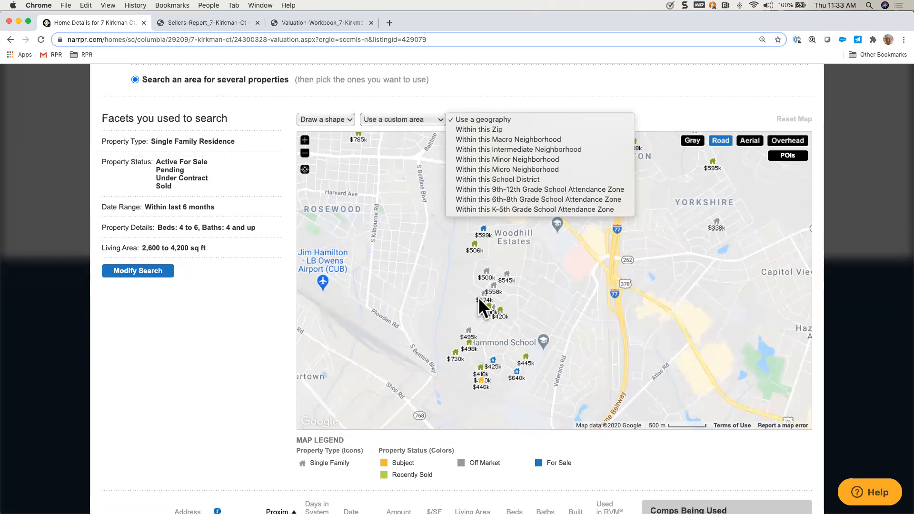
click(424, 260)
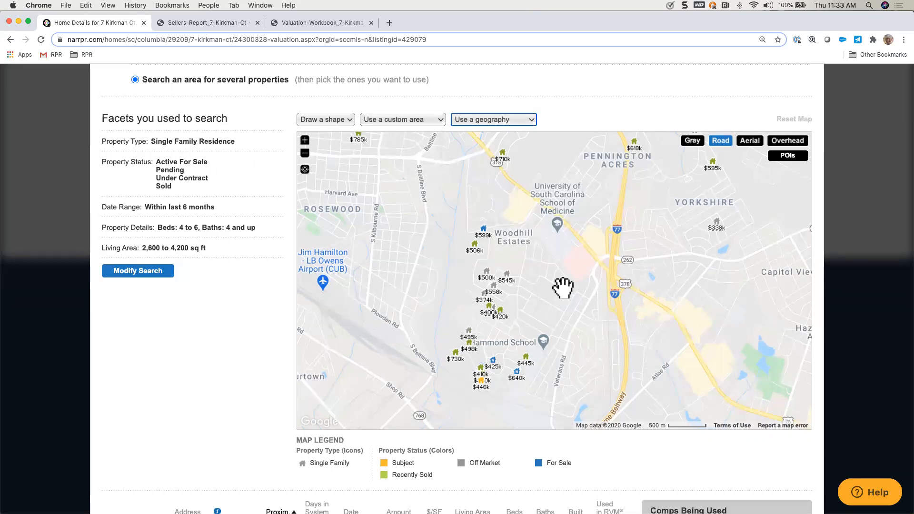
Step: Open the map details of the recently sold $497,500 home near Hammond School, mark it as a comp, and close its details
scroll(563, 287, down, 2)
scroll(563, 288, down, 1)
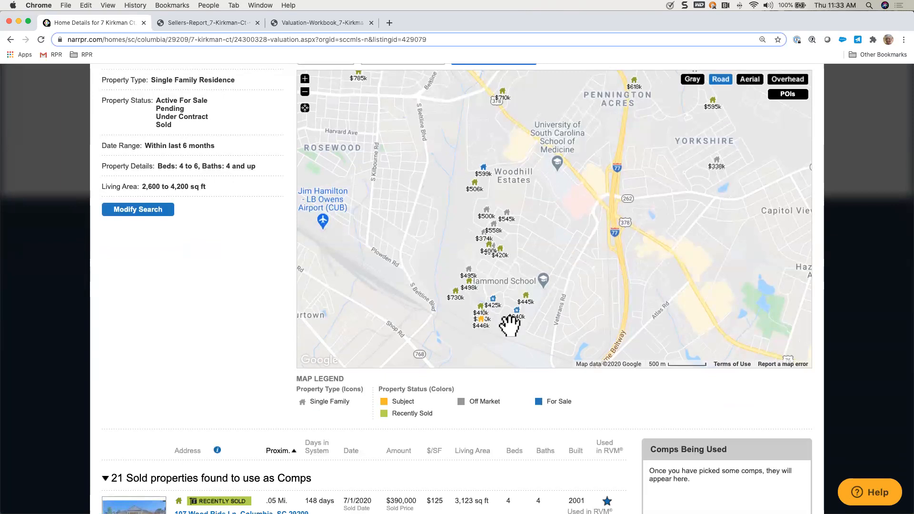
click(471, 282)
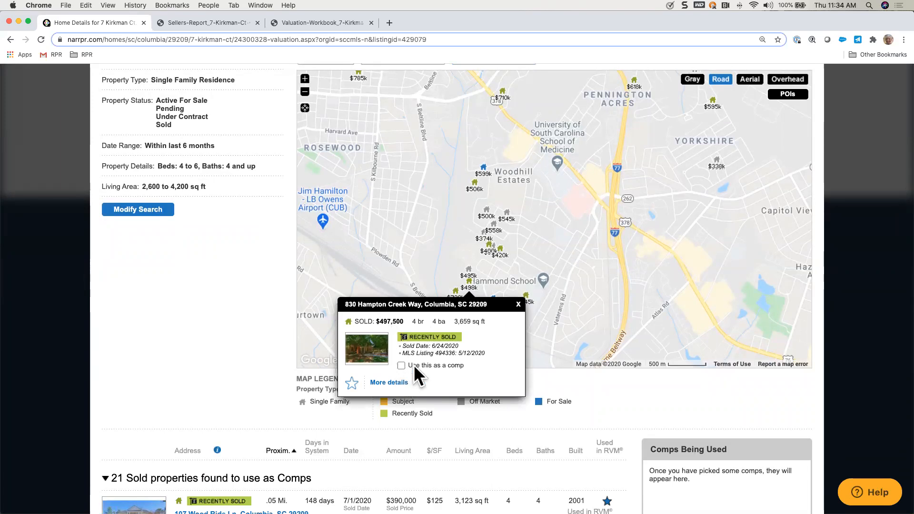
scroll(413, 366, up, 5)
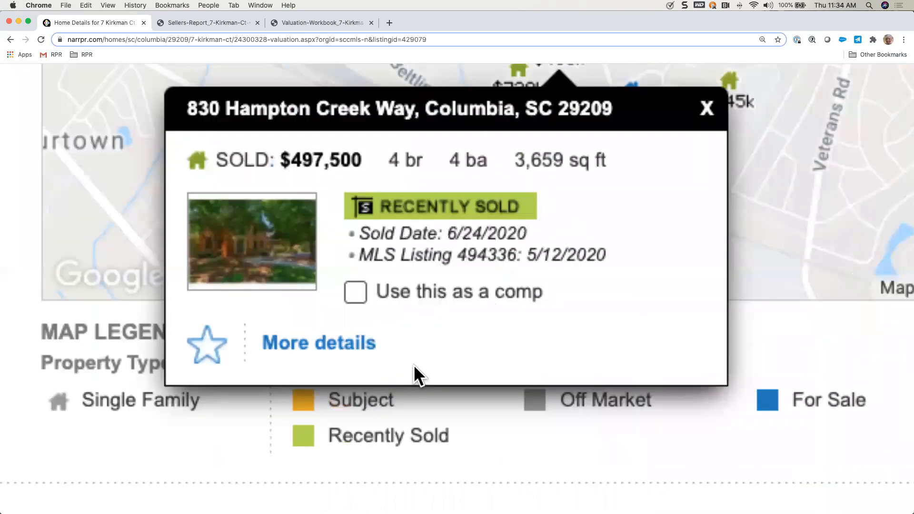
scroll(418, 252, down, 1)
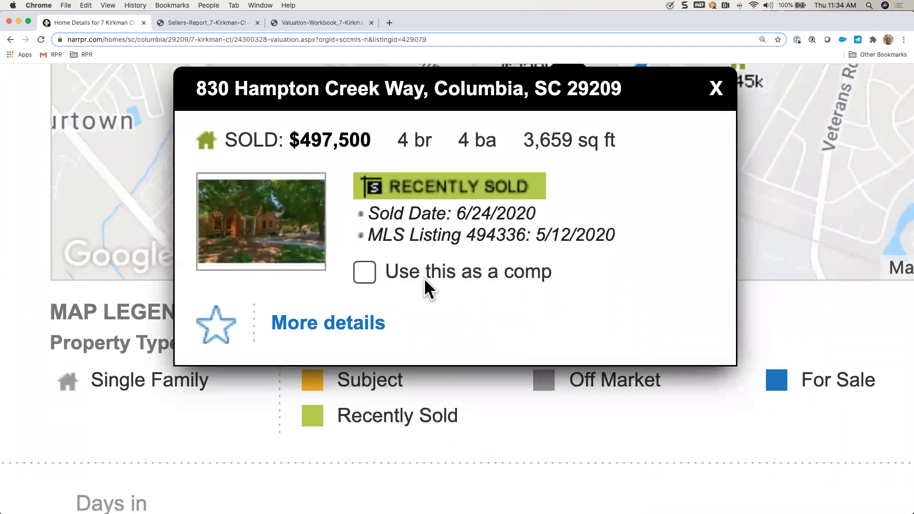
click(365, 272)
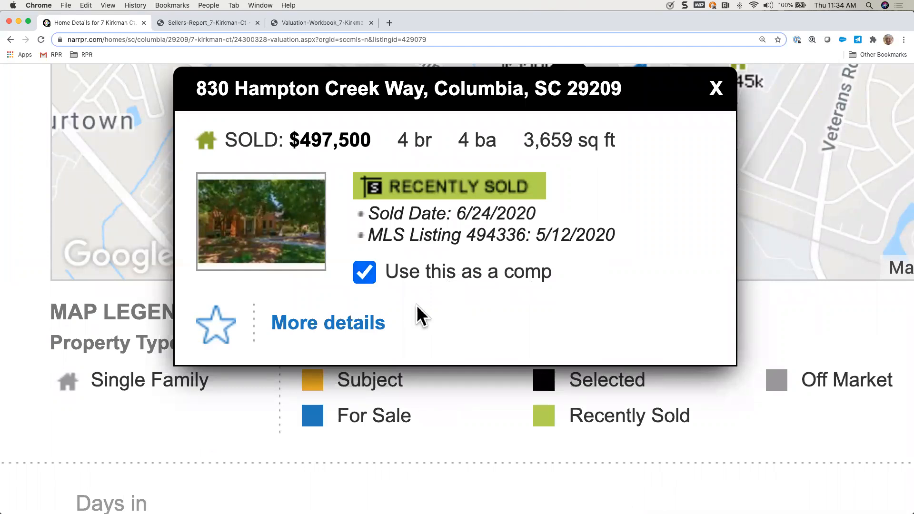
click(715, 89)
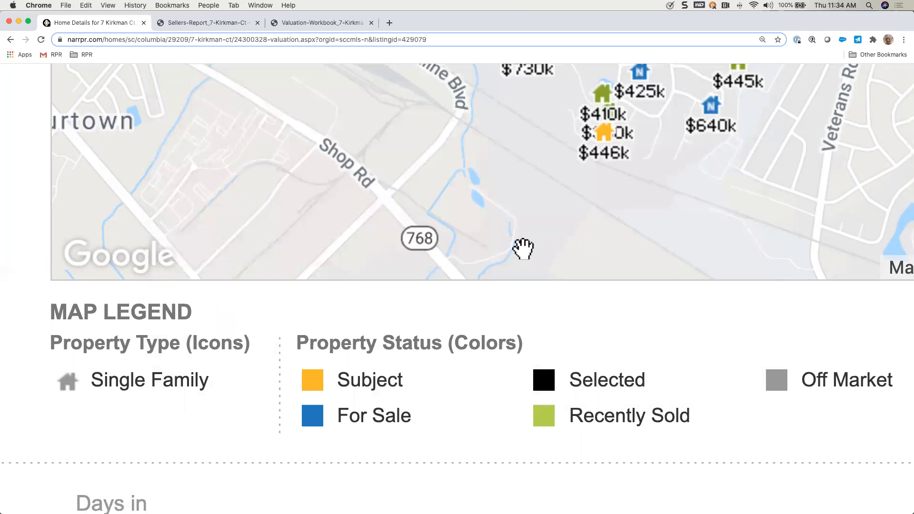
Step: Examine the comps being used, their value range, and the sold properties marked as used in the RVM, comparing them with the map and subject property
scroll(523, 249, down, 5)
scroll(523, 249, down, 1)
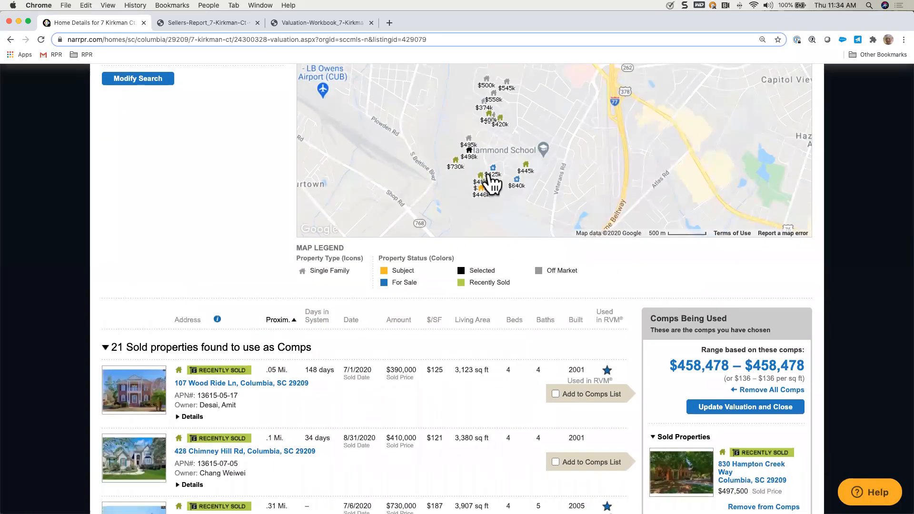
scroll(547, 333, down, 3)
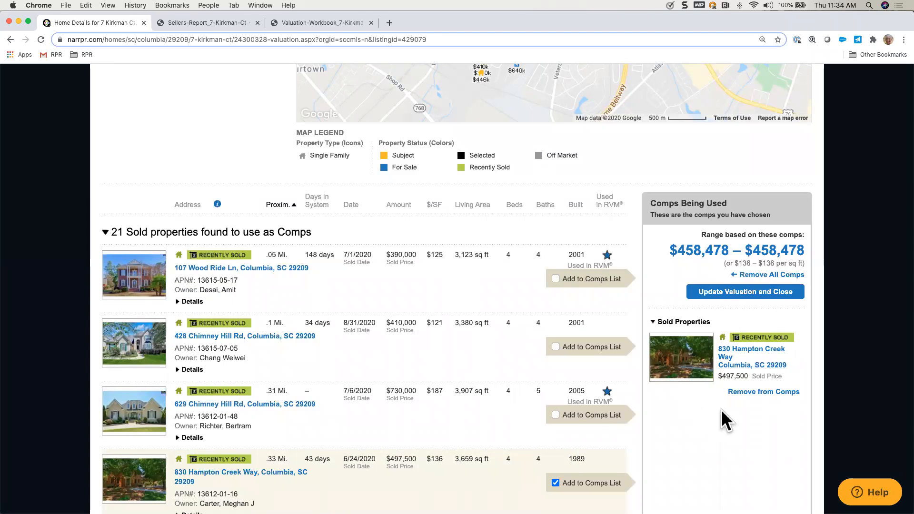
scroll(721, 410, down, 3)
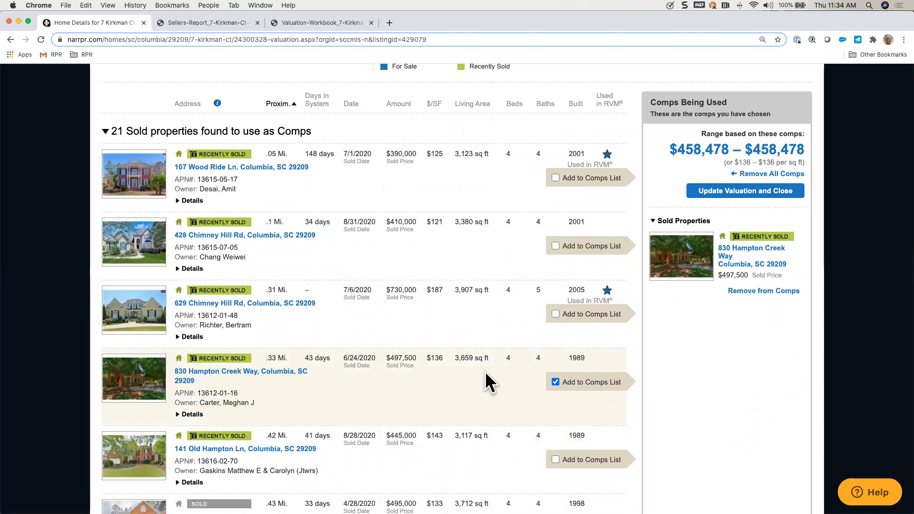
scroll(486, 198, up, 5)
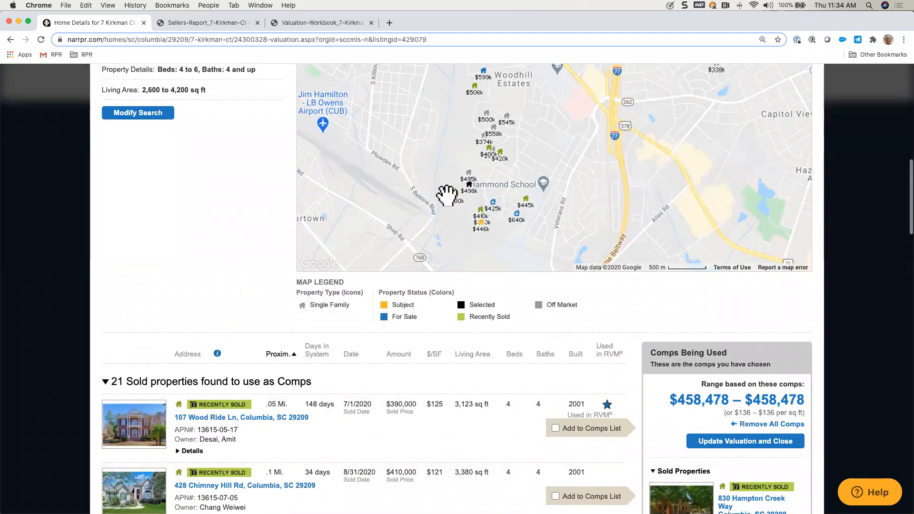
scroll(506, 295, down, 3)
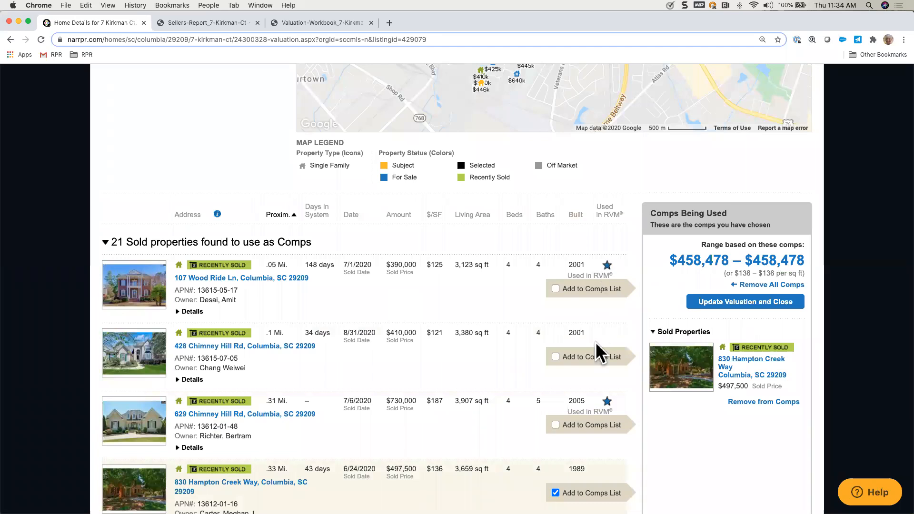
scroll(596, 342, down, 2)
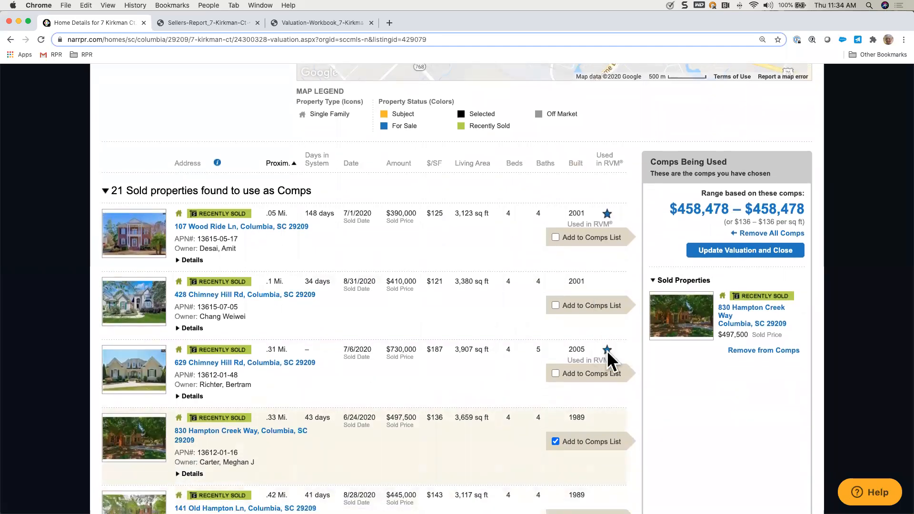
scroll(506, 222, up, 10)
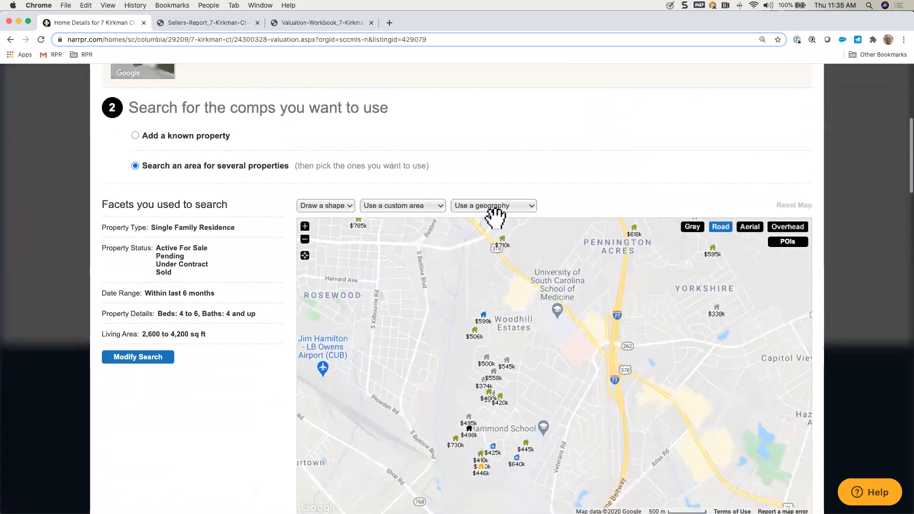
scroll(495, 218, up, 3)
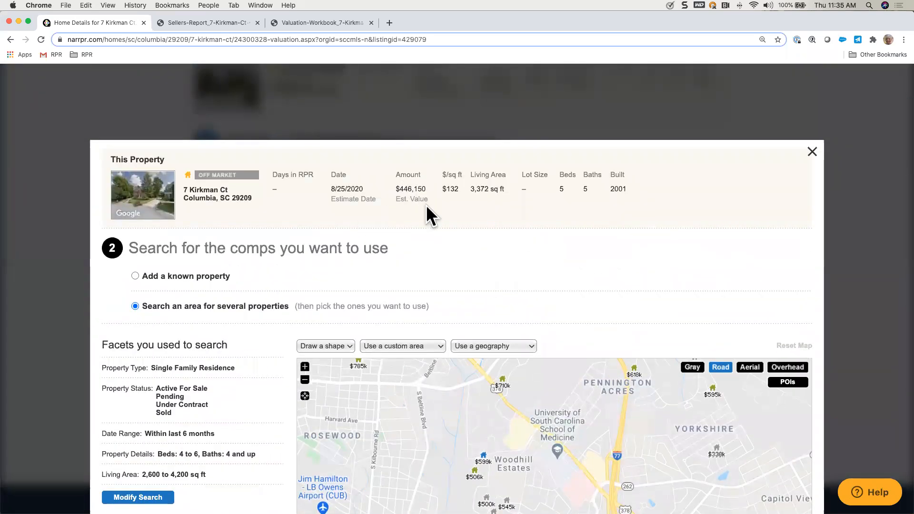
Step: Add the recently sold $730,000 home from the sold properties to the comps list
scroll(449, 242, down, 11)
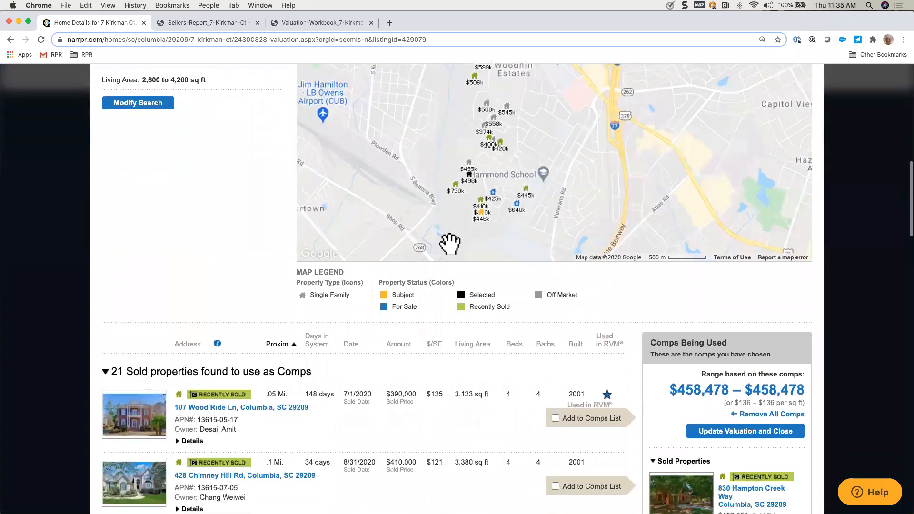
scroll(450, 250, down, 1)
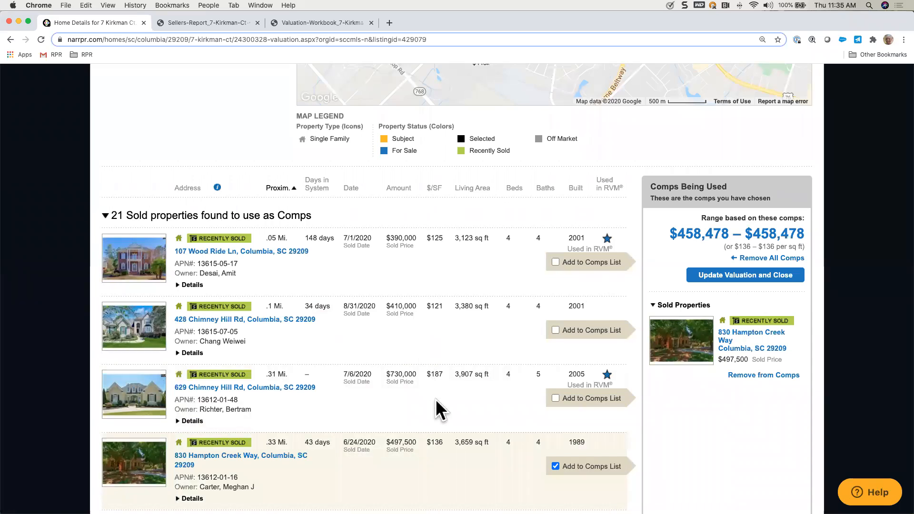
scroll(436, 399, down, 2)
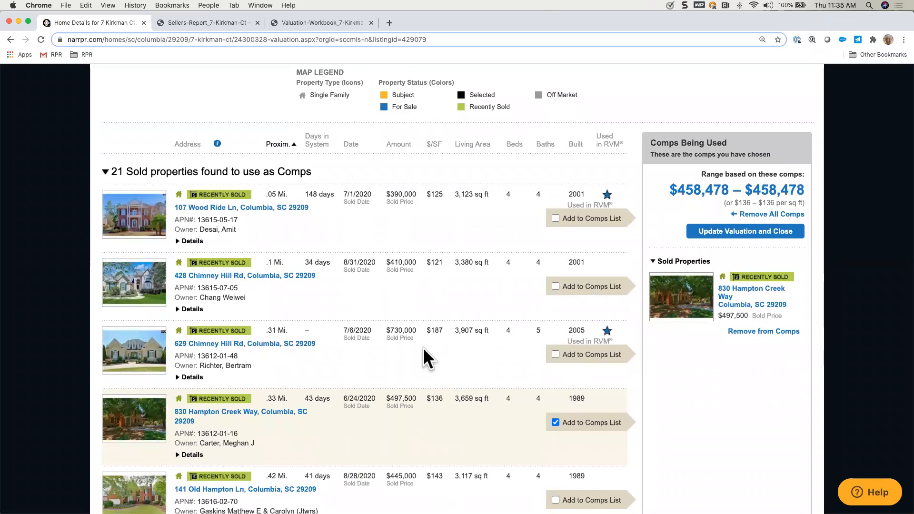
click(555, 355)
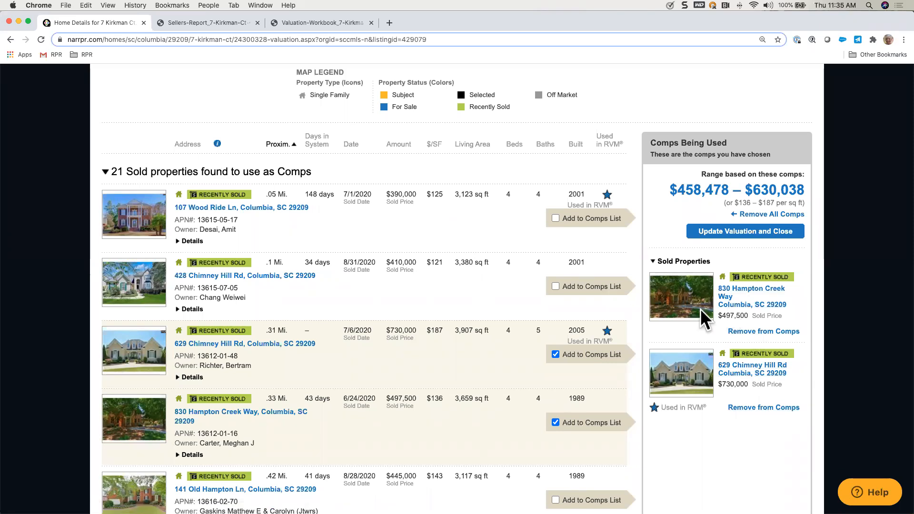
Step: Expand the additional details of the recently sold $445,000 home, review them and collapse them again
scroll(536, 310, down, 2)
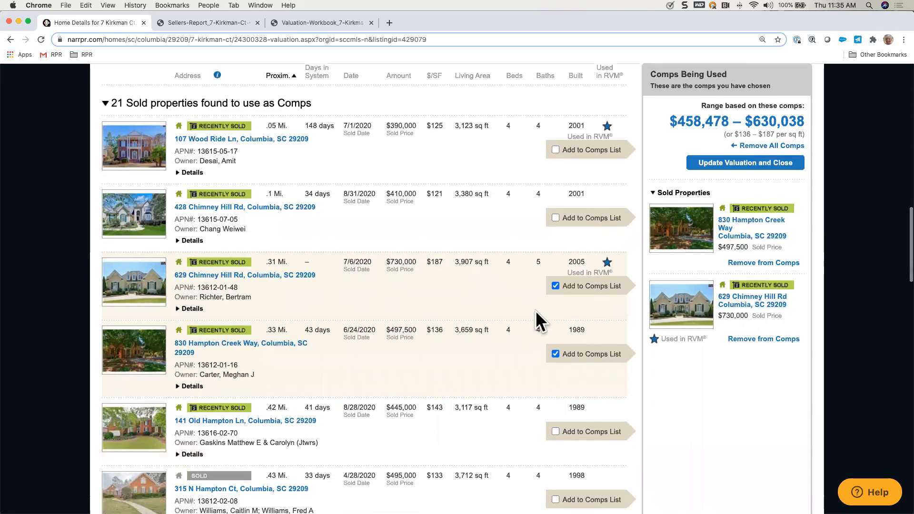
scroll(535, 310, down, 3)
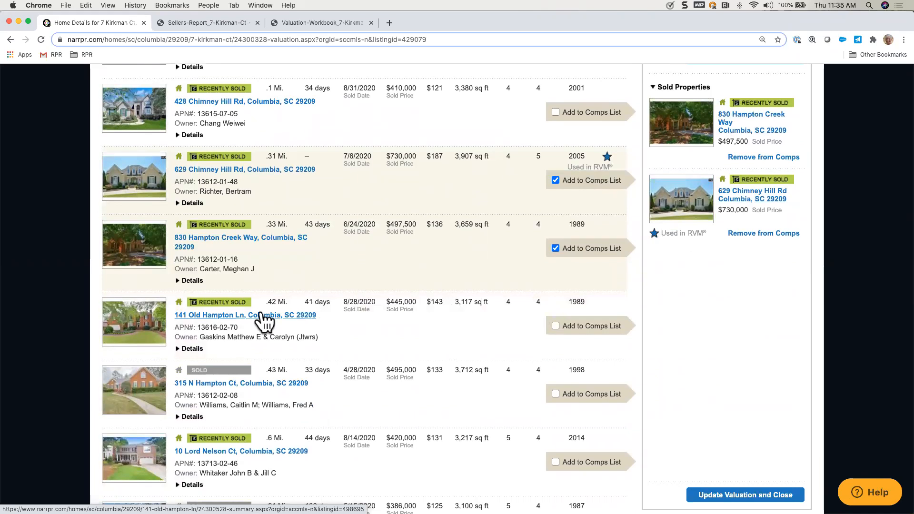
scroll(263, 321, down, 1)
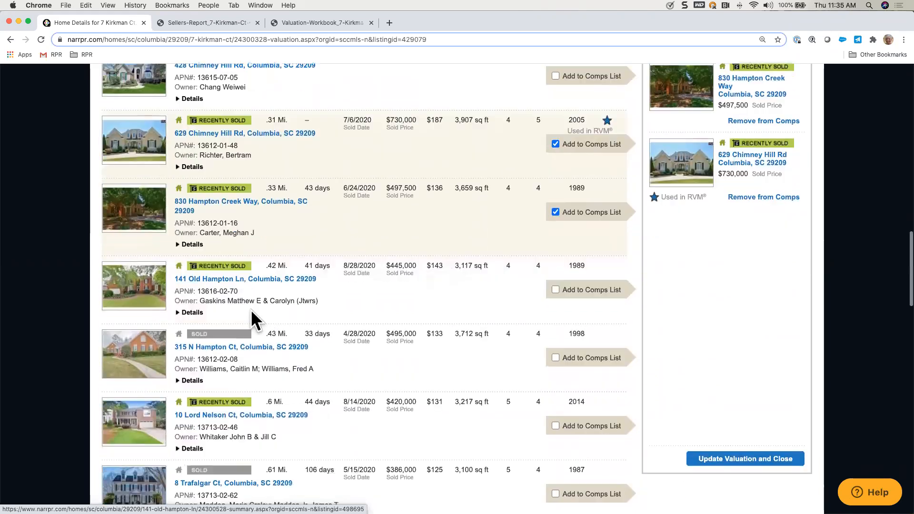
click(196, 313)
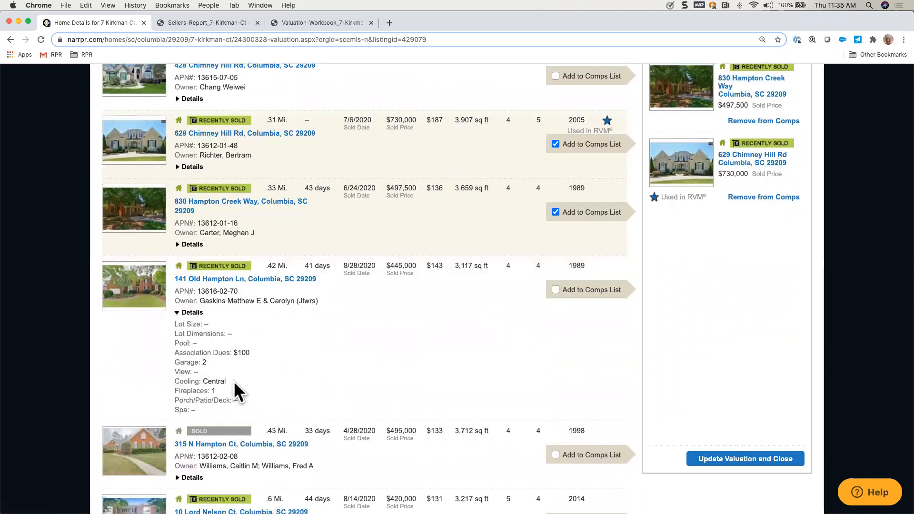
click(196, 313)
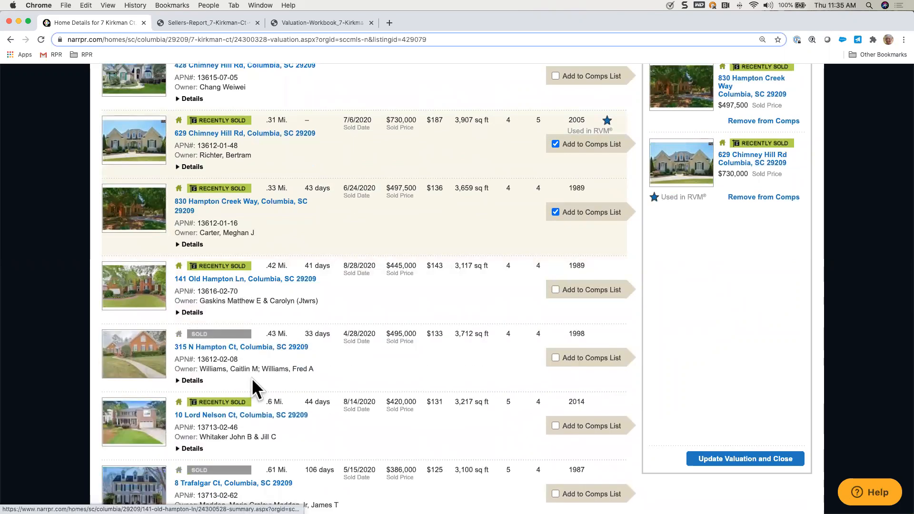
Step: Add the $495,000 home sold on 4/28/2020 to the comps list
scroll(343, 392, down, 1)
scroll(344, 391, down, 3)
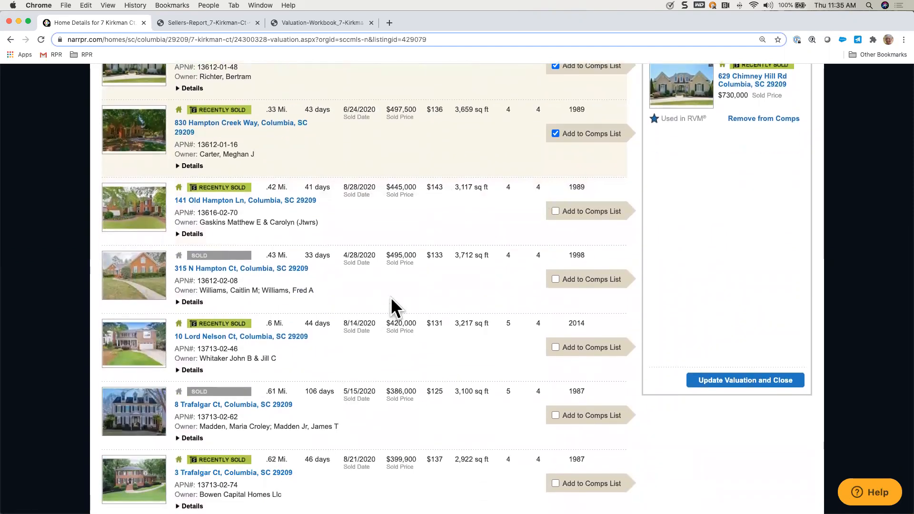
click(556, 280)
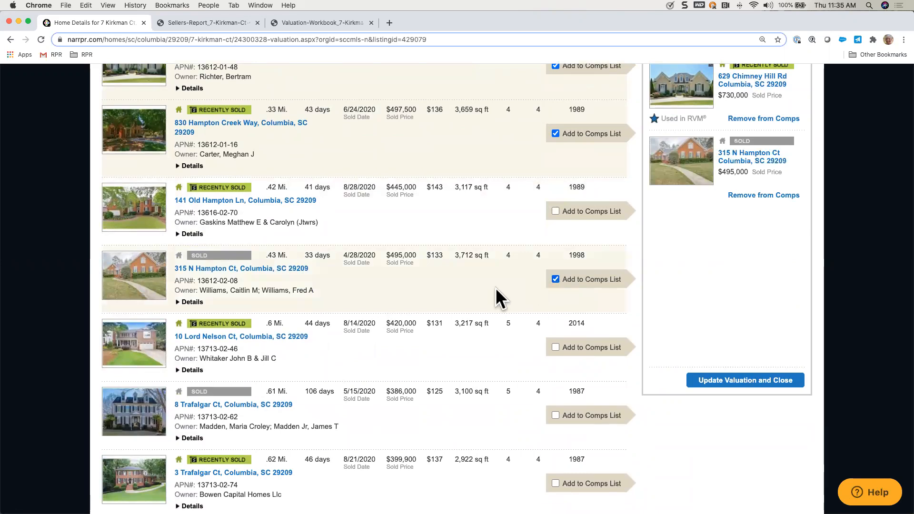
Step: Add the $599,000 home from the for-sale properties to the comps list
scroll(495, 288, down, 4)
scroll(496, 289, up, 2)
scroll(495, 288, down, 7)
scroll(495, 288, down, 13)
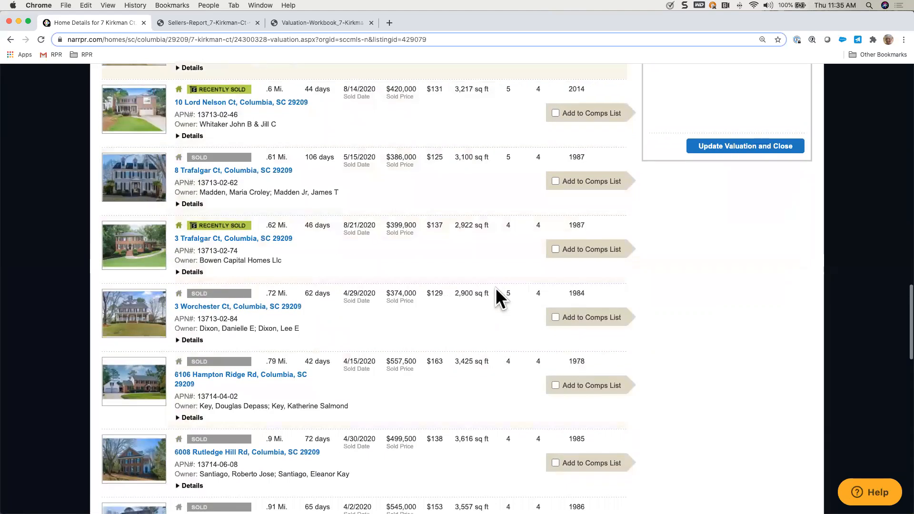
scroll(496, 288, down, 12)
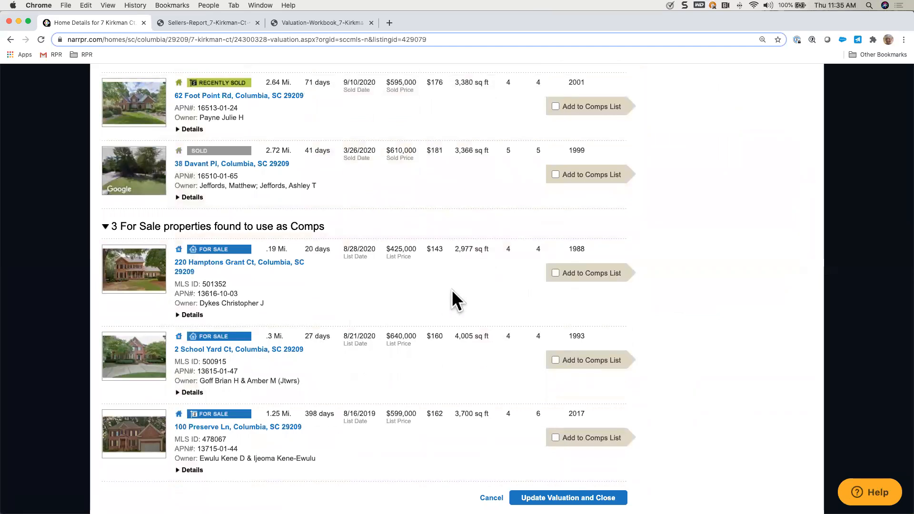
click(555, 437)
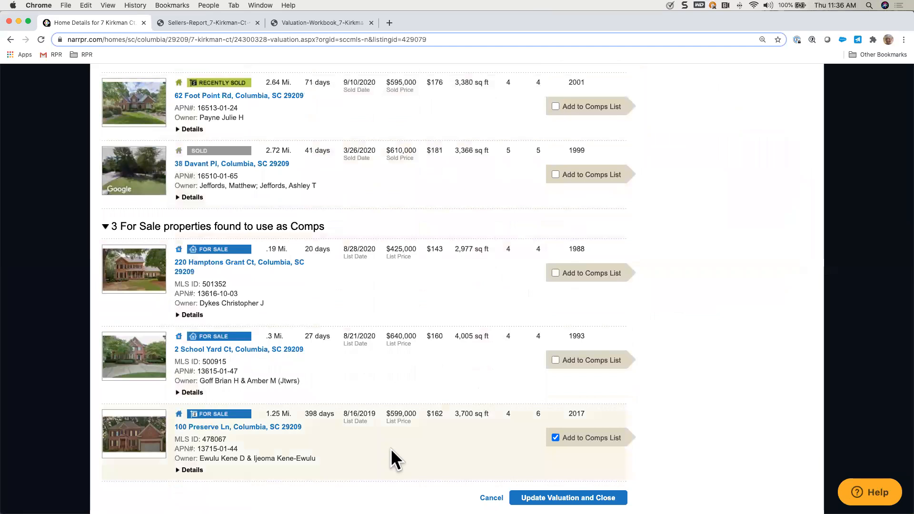
Step: Add the recently sold $399,900 home to the comps list
scroll(435, 284, up, 12)
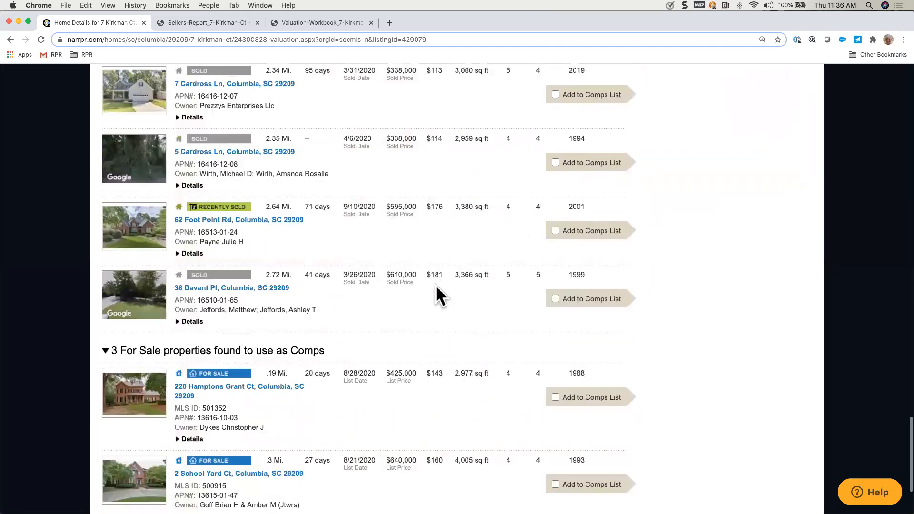
scroll(436, 284, up, 10)
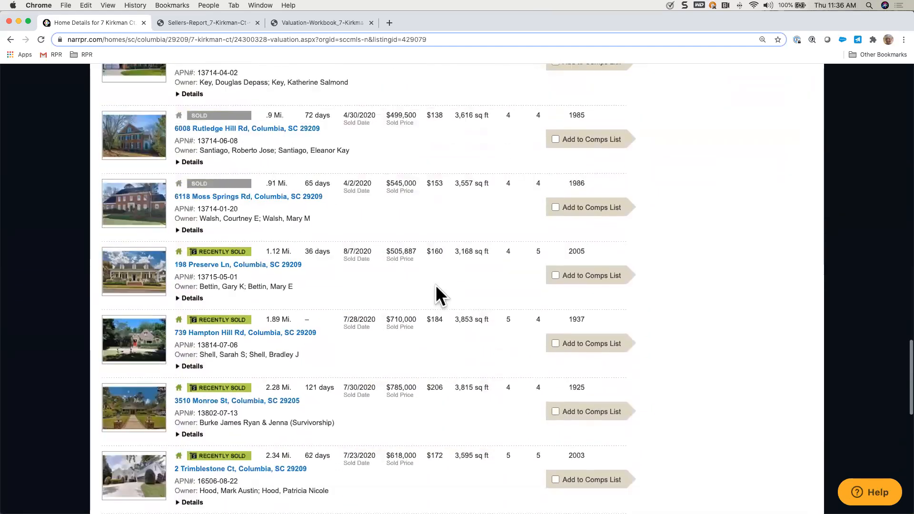
scroll(436, 284, up, 3)
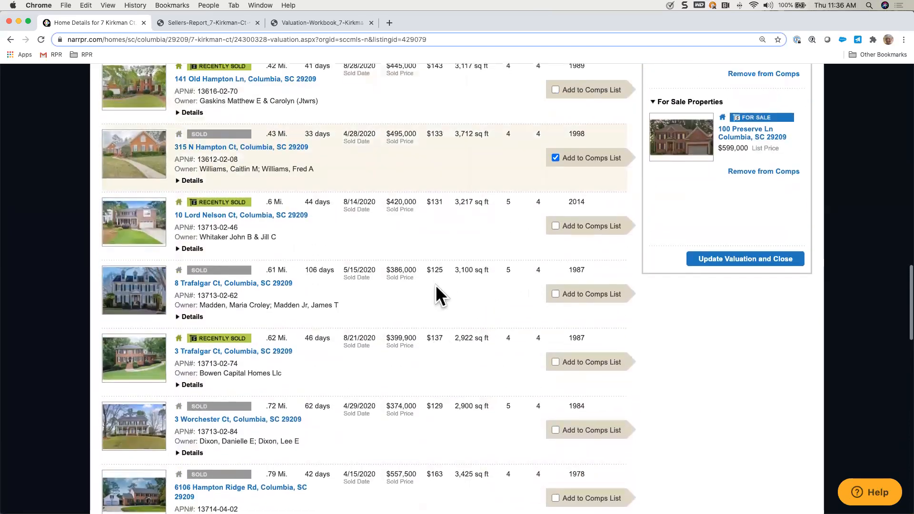
scroll(481, 313, down, 3)
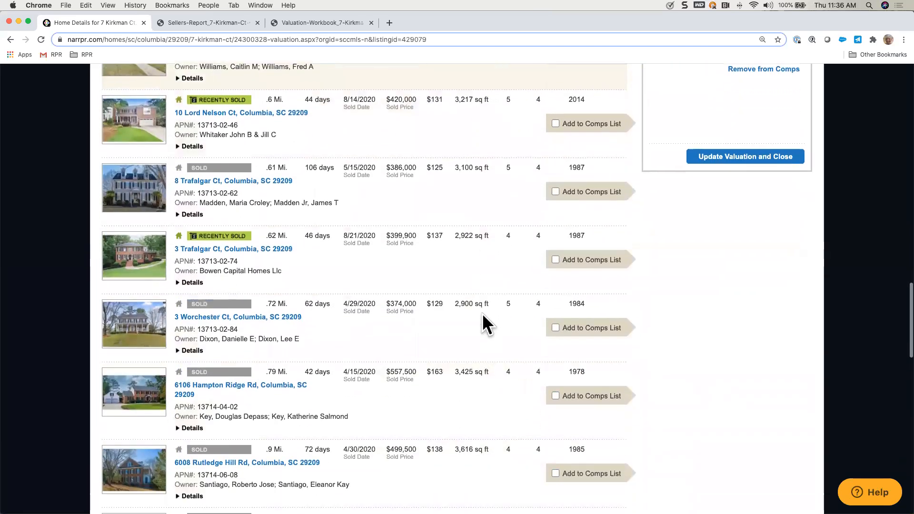
click(554, 250)
Step: Review the chosen comps and their value range, update the valuation with them and close the comps search
scroll(721, 253, up, 10)
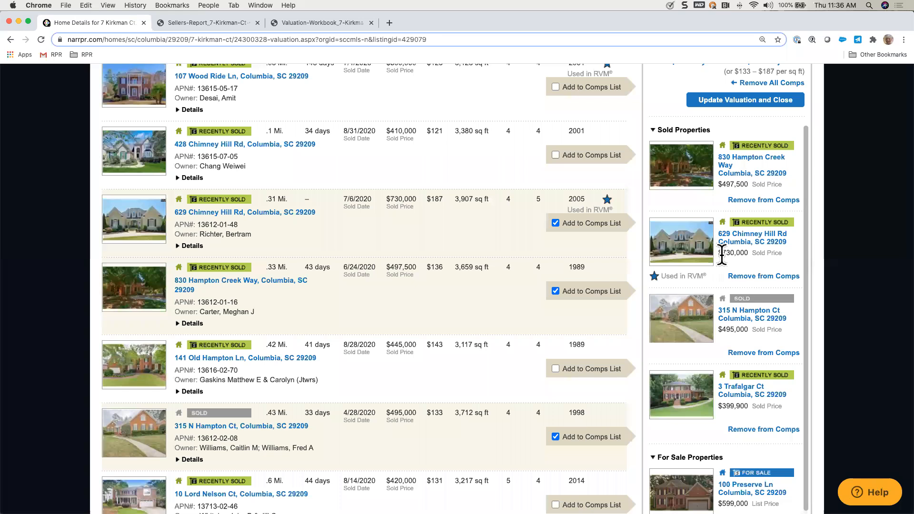
scroll(721, 254, up, 3)
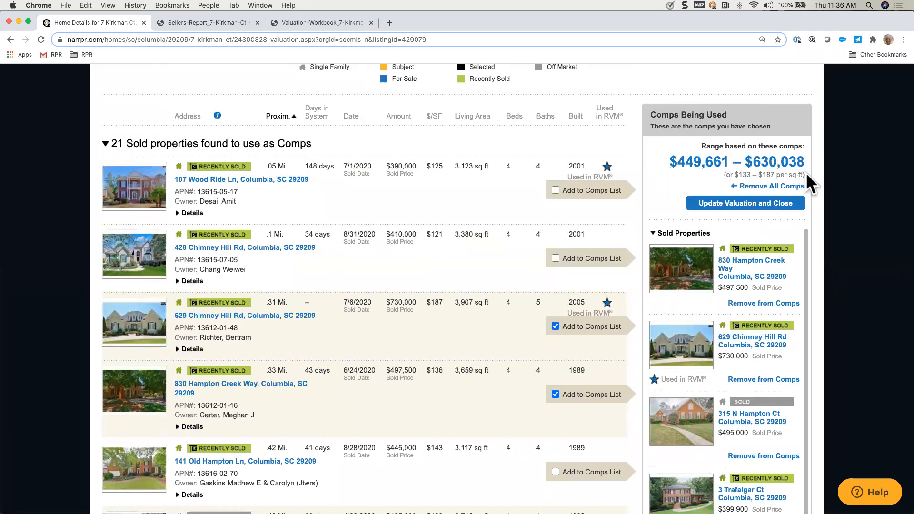
click(745, 205)
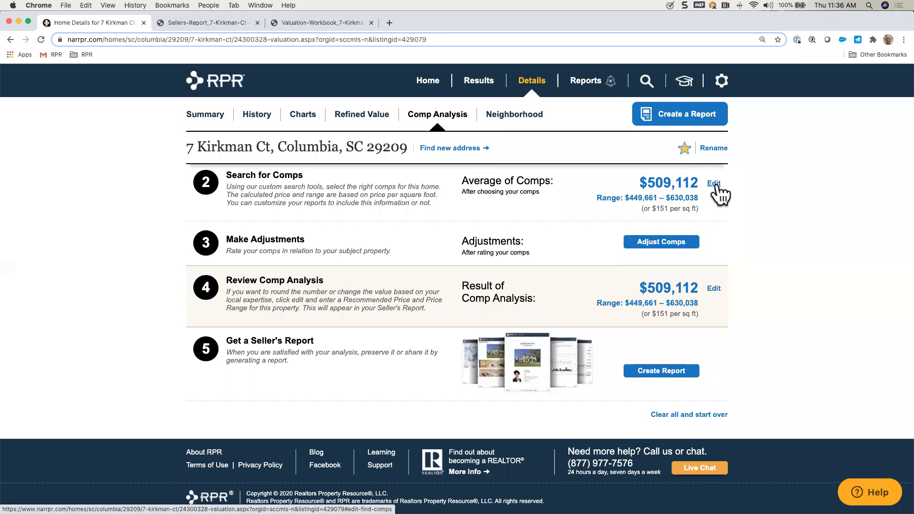
Step: Open the comp adjustments and set the $599,000 for-sale comp to 2nd in the report order
click(671, 243)
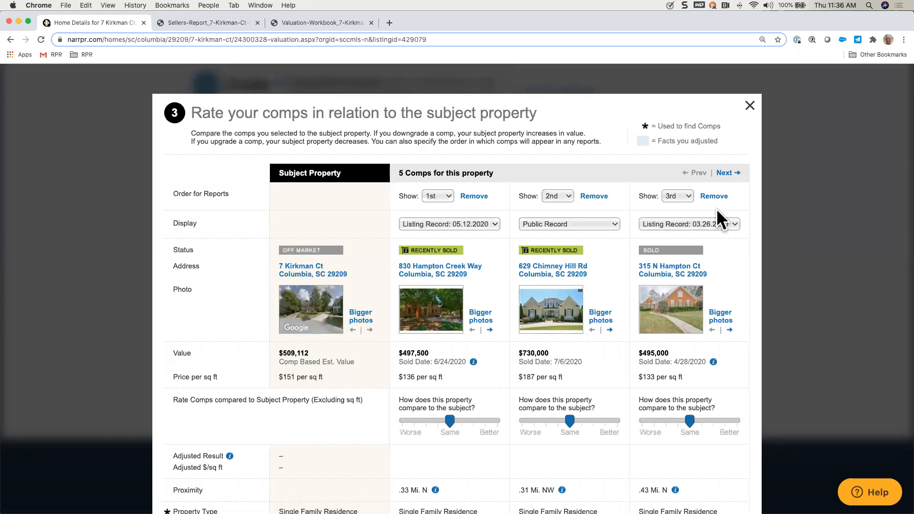
click(726, 171)
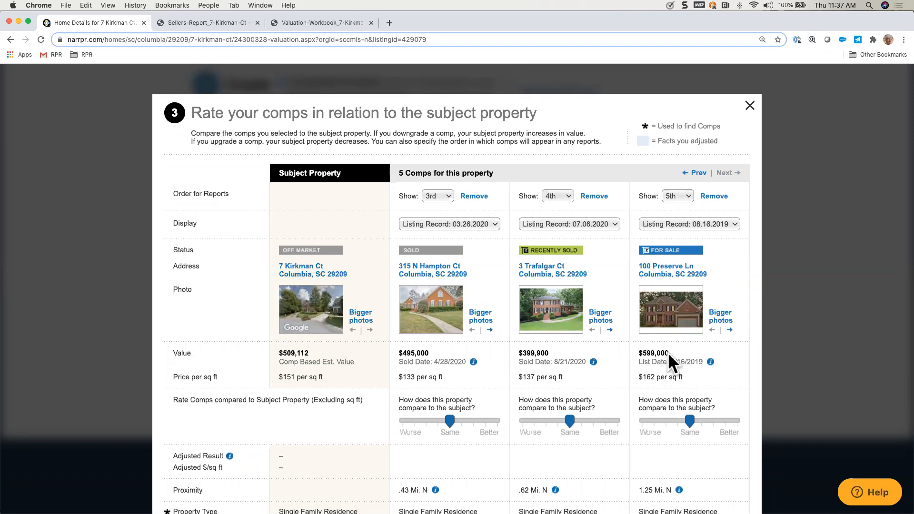
click(687, 196)
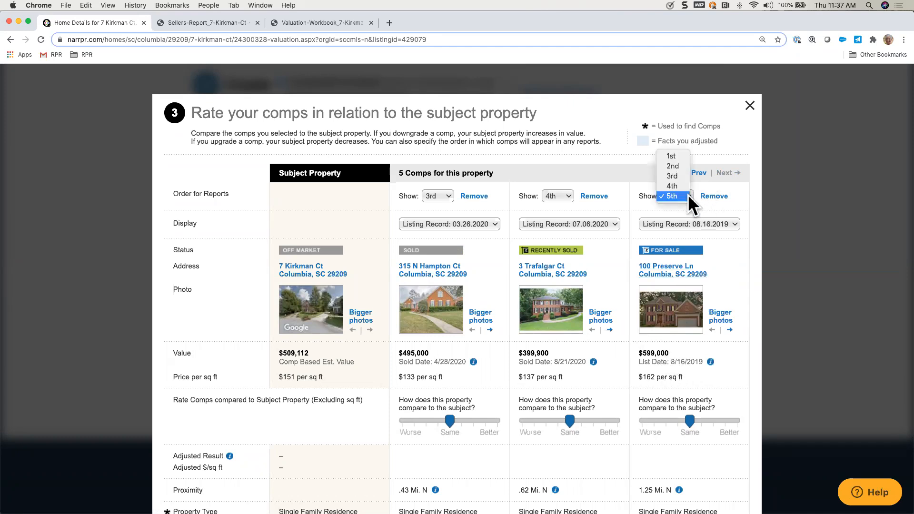
click(679, 165)
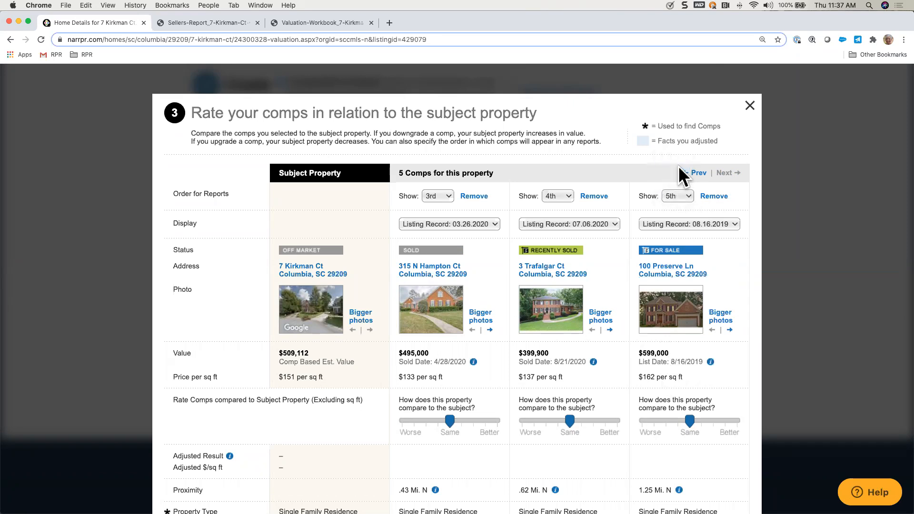
click(696, 174)
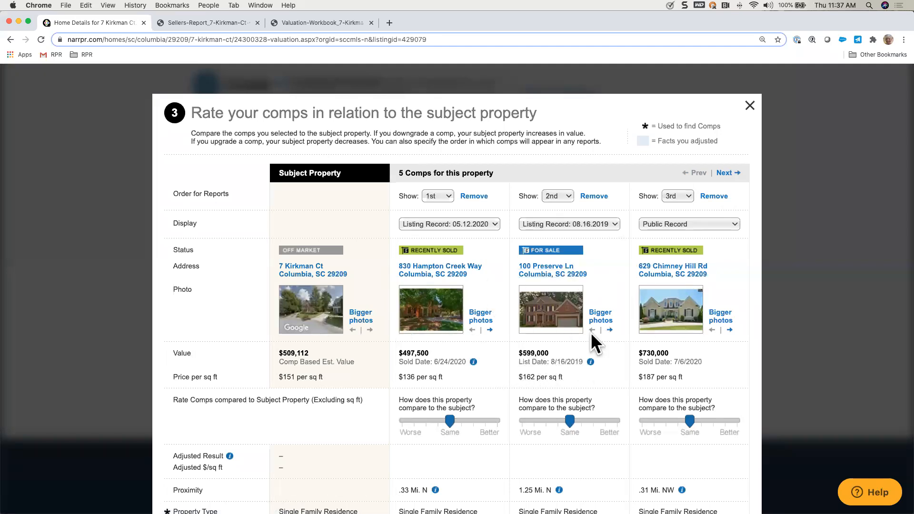
Step: Check the display records of the first two comps, keeping their listing records, and switch the $730,000 comp to its 04.10.2020 listing record
click(493, 223)
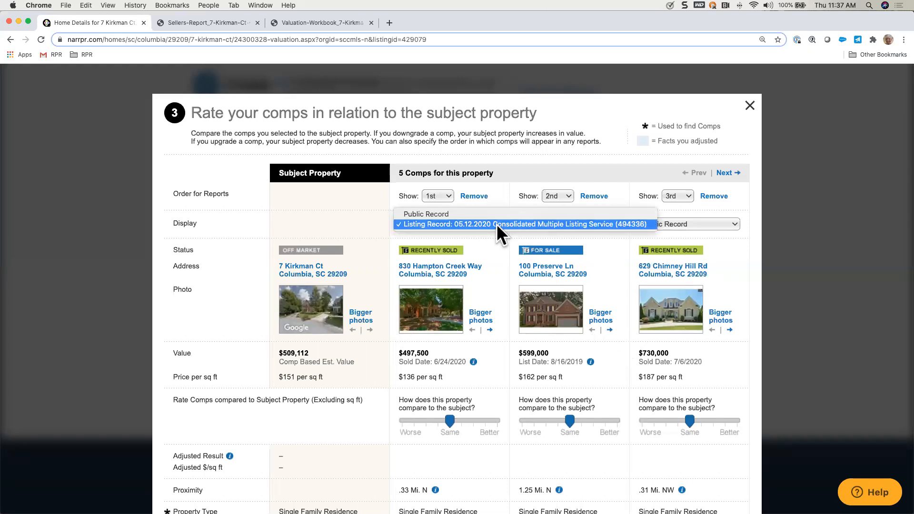
click(496, 224)
click(614, 224)
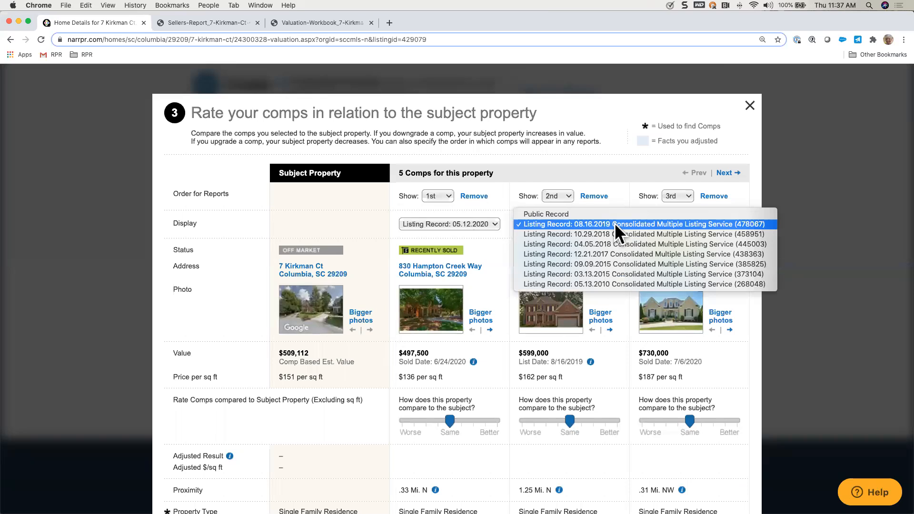
click(606, 222)
click(705, 224)
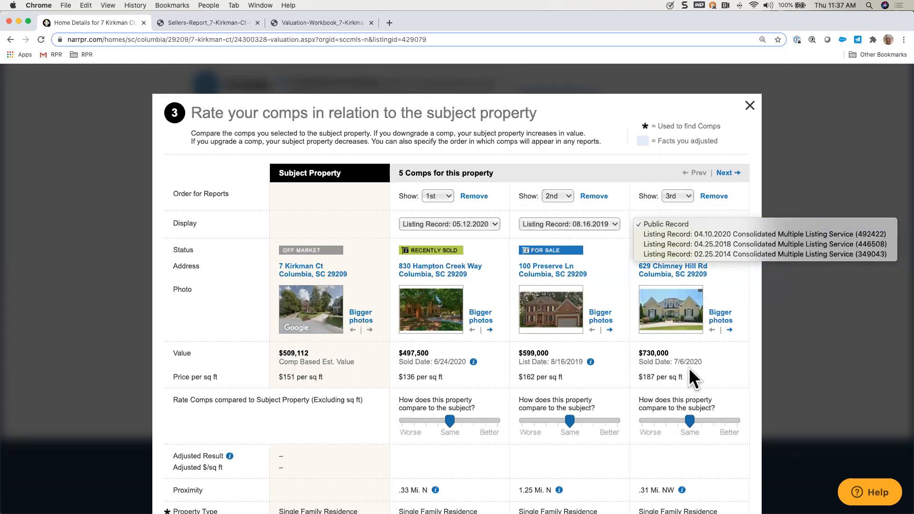
click(712, 233)
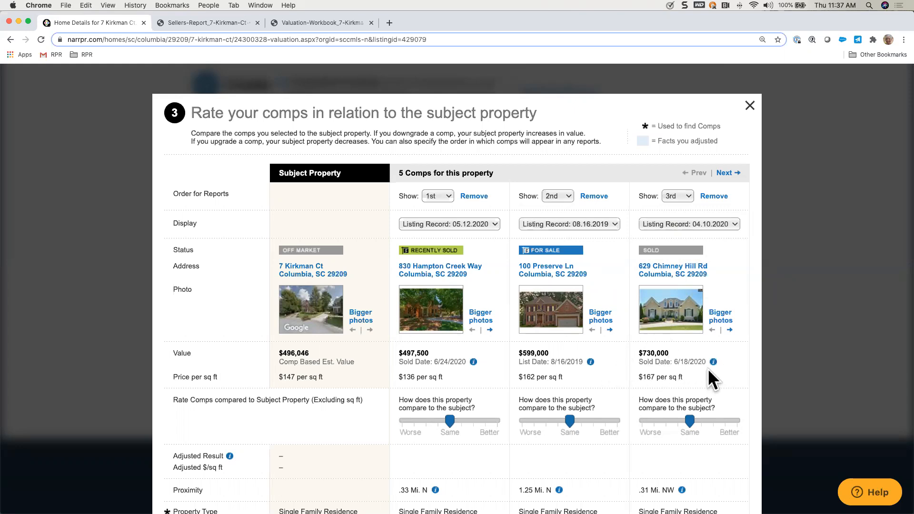
Step: Enlarge the property photos and browse through the first comp's pictures, returning to its front exterior photo
scroll(703, 392, down, 2)
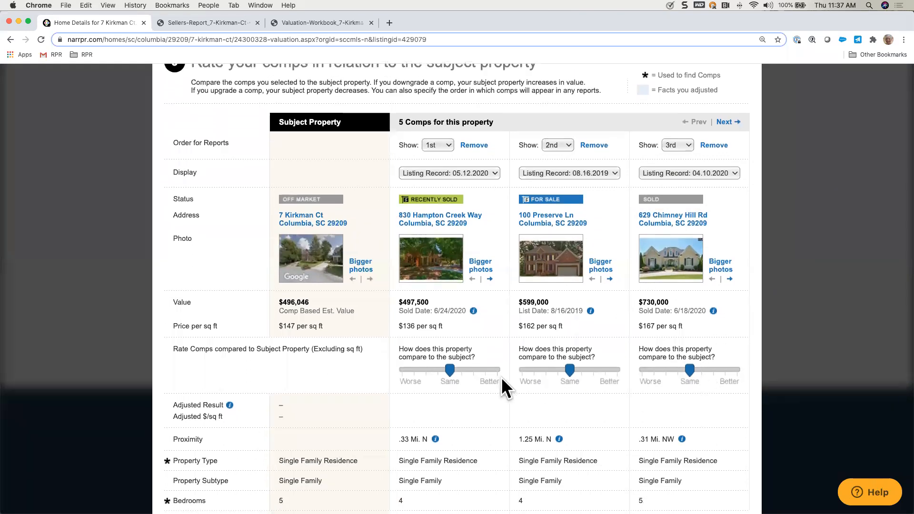
click(482, 266)
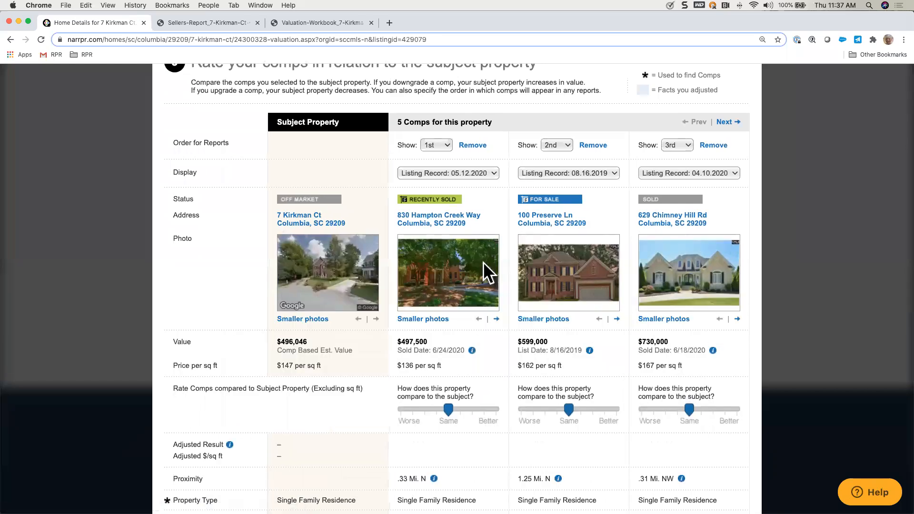
click(496, 321)
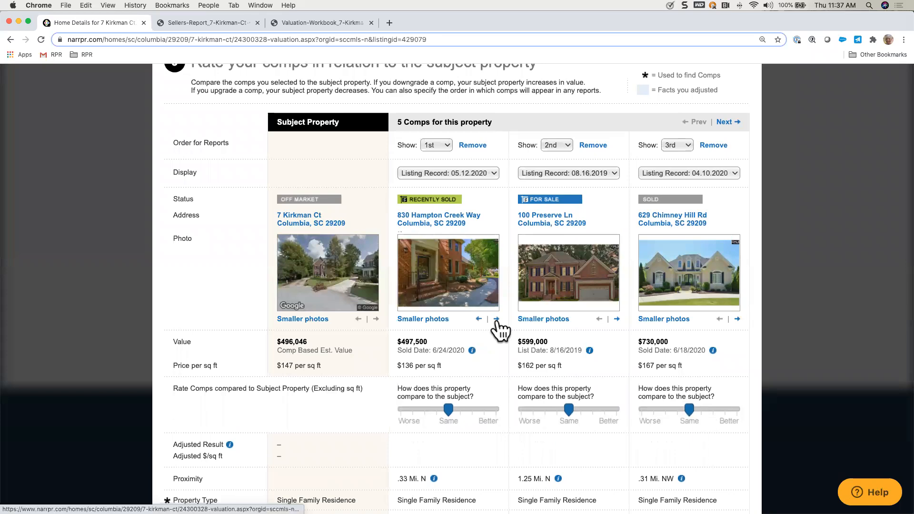
click(496, 322)
click(496, 322)
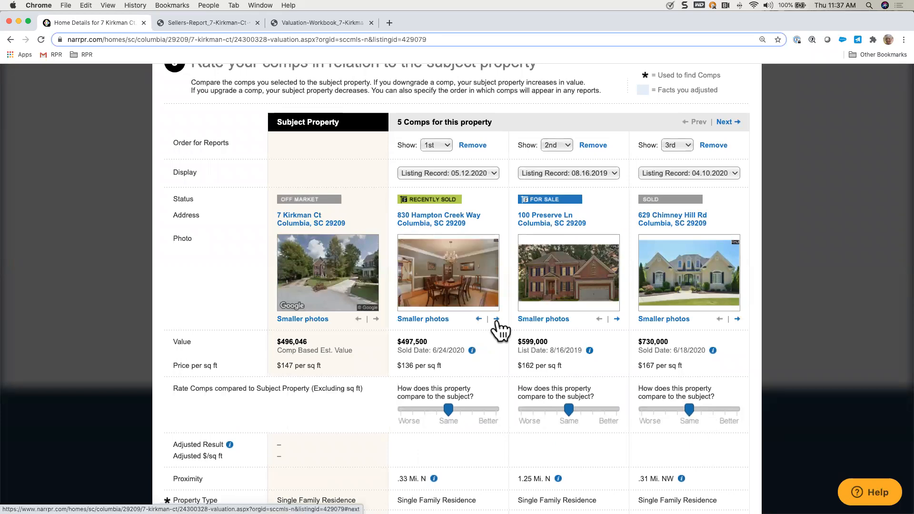
click(479, 321)
click(479, 320)
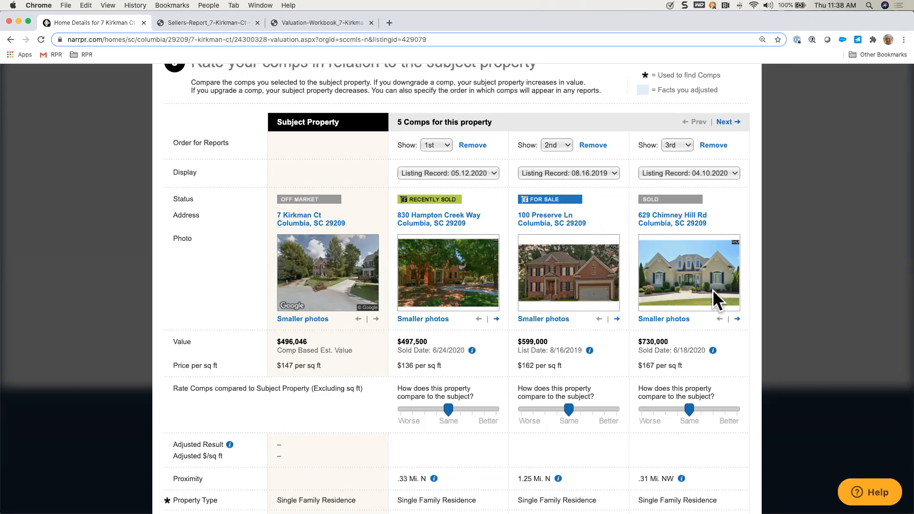
Step: Shrink the property photos back to the smaller size and check the historical listing details of the first three comps
scroll(646, 347, down, 1)
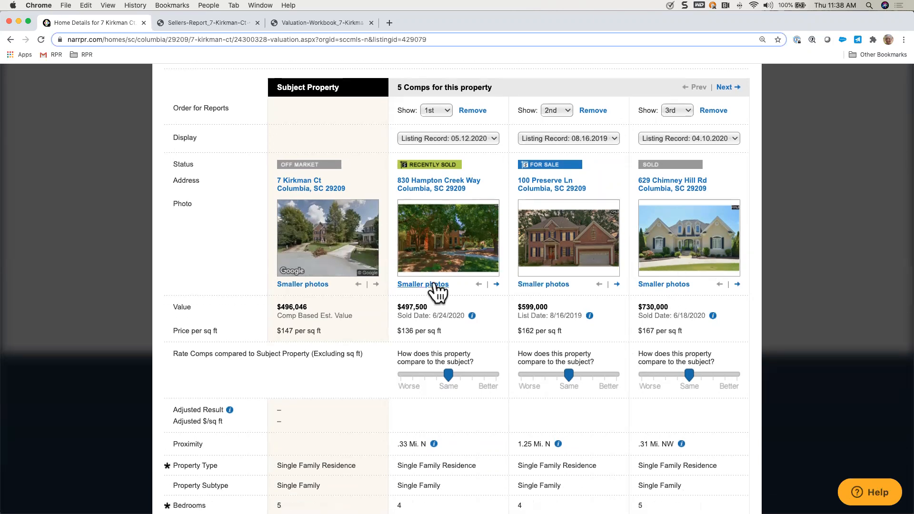
click(432, 284)
mouse_move(474, 276)
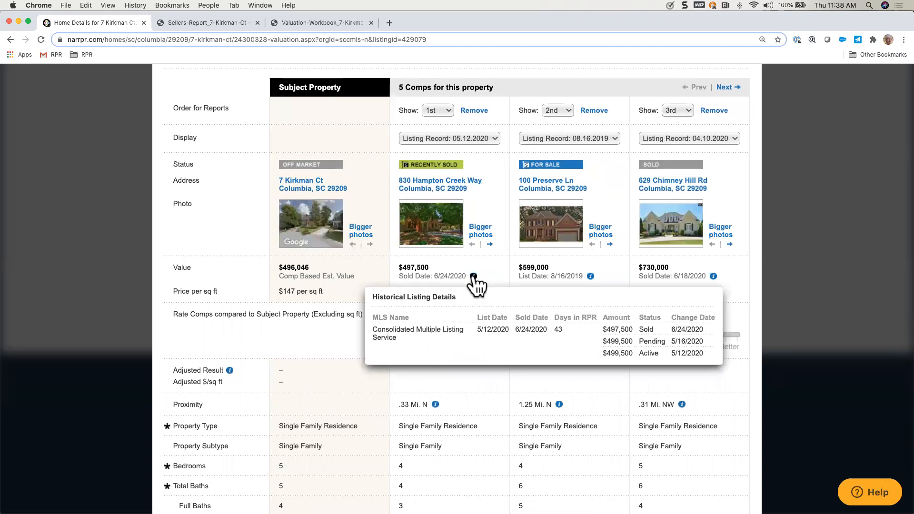
mouse_move(591, 277)
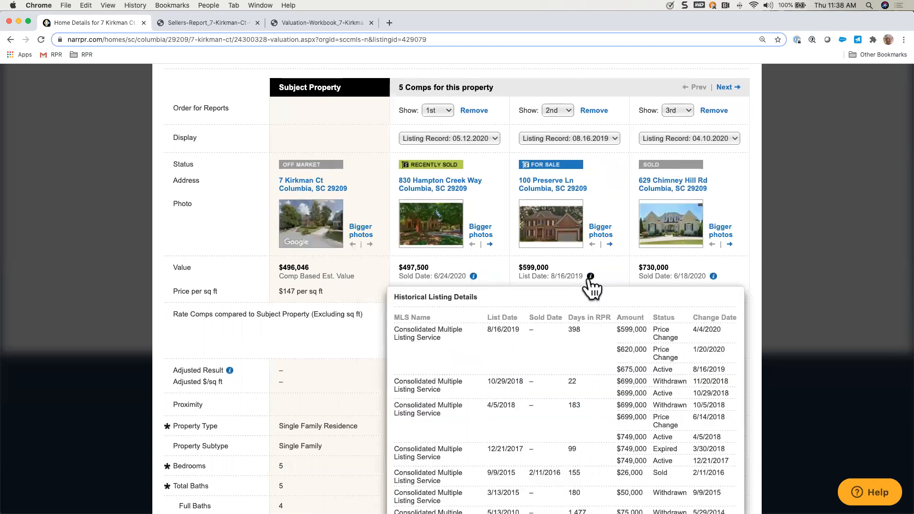
mouse_move(714, 277)
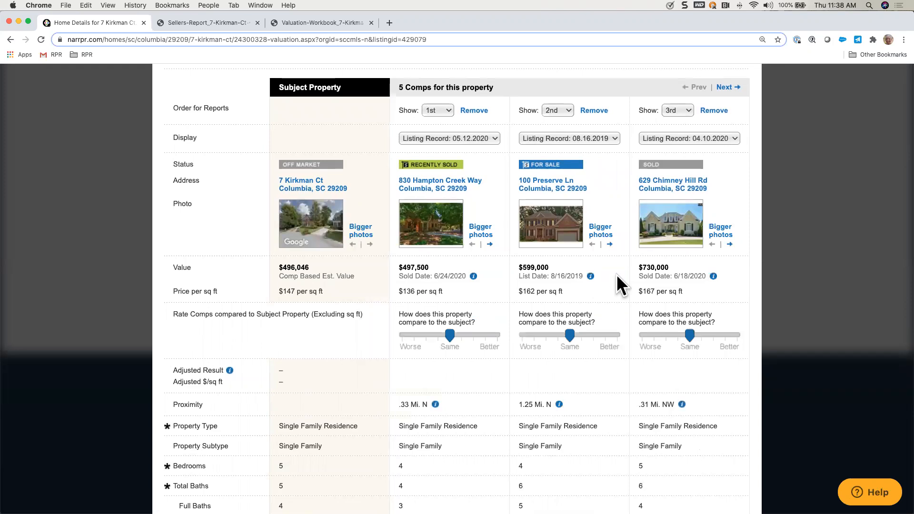
Step: Recheck the display record options of the 1st comp, keeping its 05.12.2020 listing record
click(493, 138)
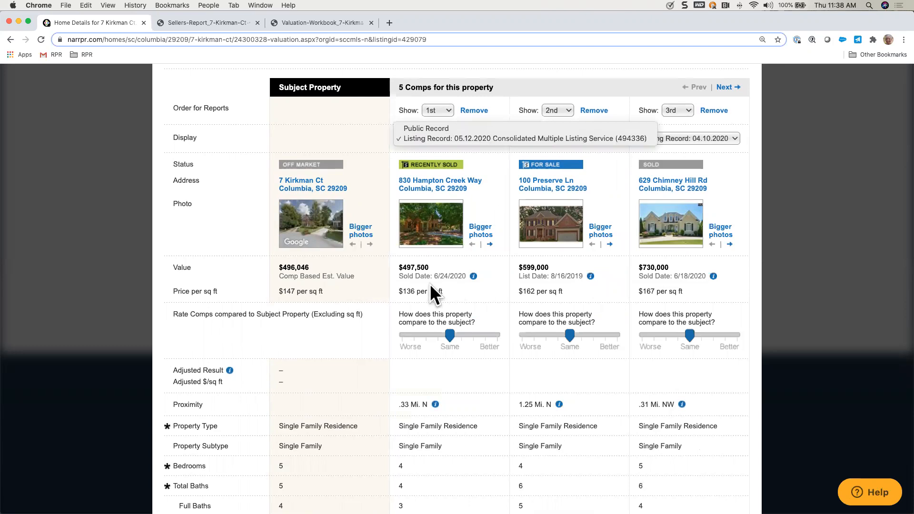
click(471, 285)
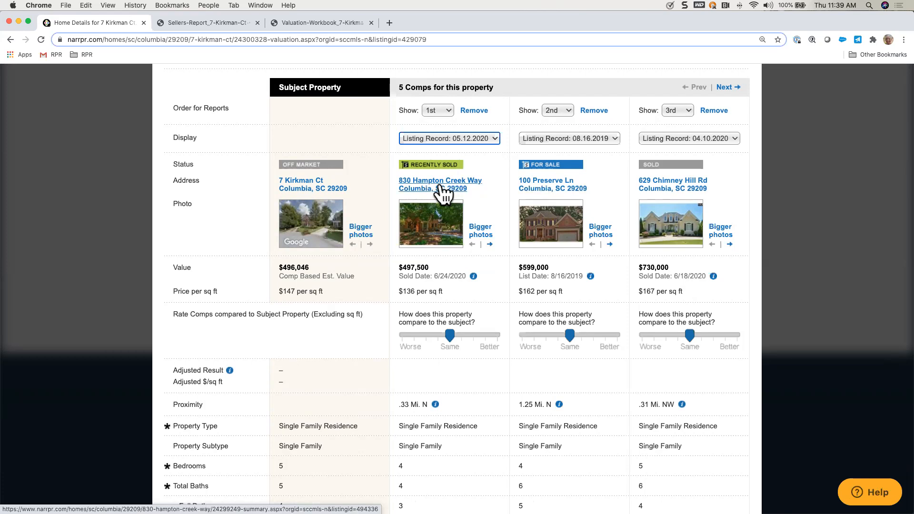
click(496, 138)
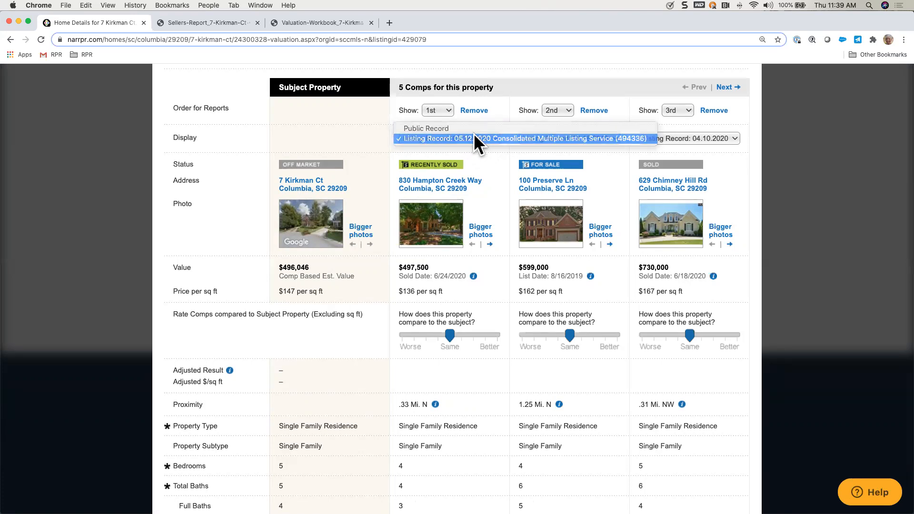
click(474, 138)
Step: Rate the $599,000 comp two notches better and the $730,000 comp one notch better than the subject property
scroll(499, 288, down, 2)
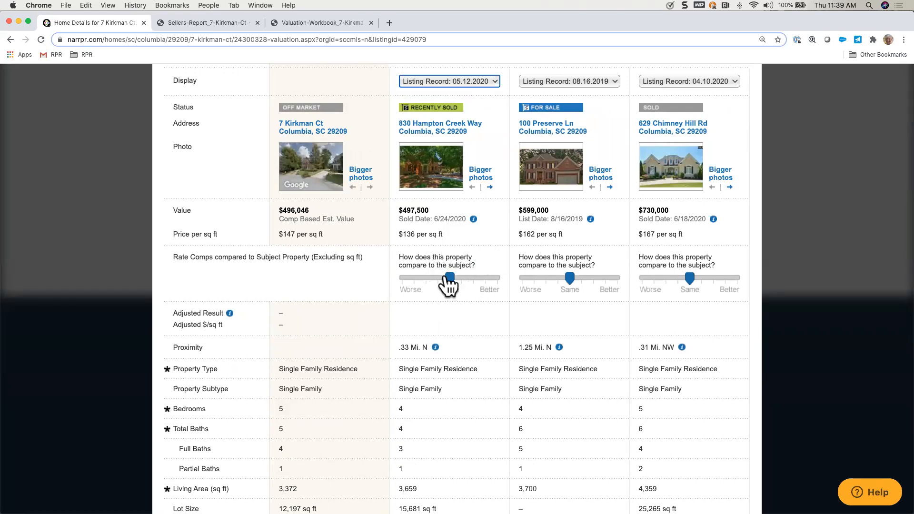
drag(571, 279, 590, 280)
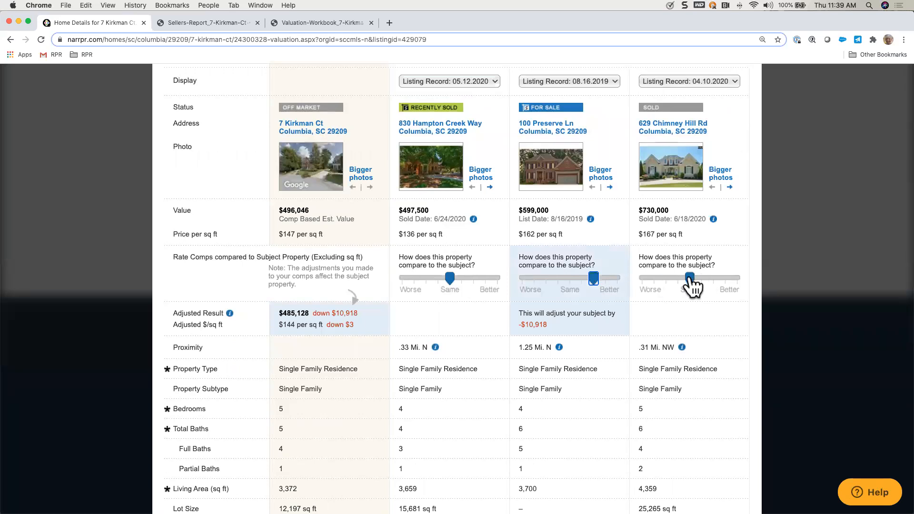
drag(691, 278, 702, 280)
Step: Bring up the remaining comps and rate the $495,000 comp one notch worse and the $399,900 comp two notches worse than the subject
scroll(687, 242, up, 5)
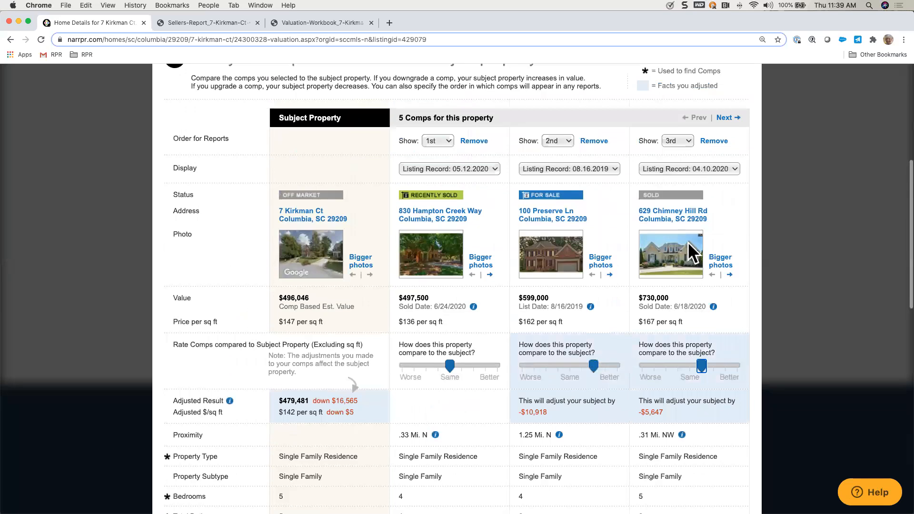
click(724, 153)
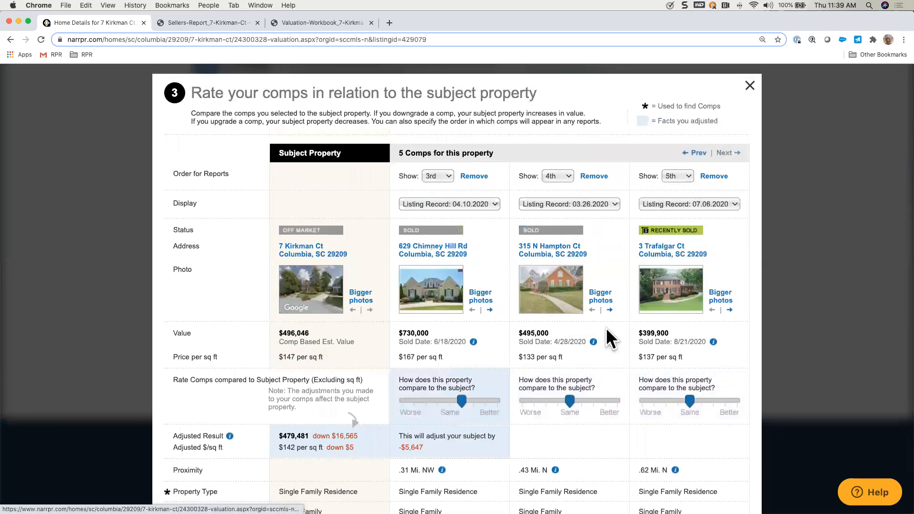
scroll(590, 373, down, 1)
scroll(587, 364, down, 2)
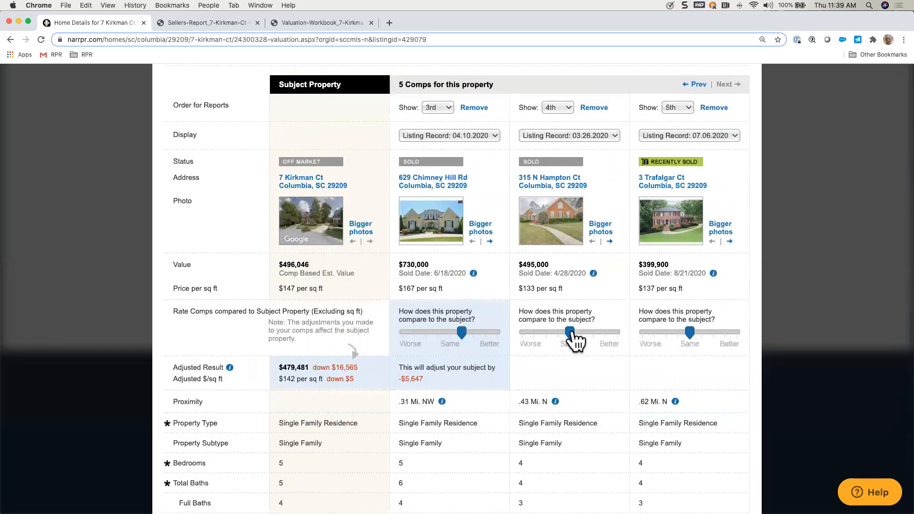
drag(570, 333, 558, 333)
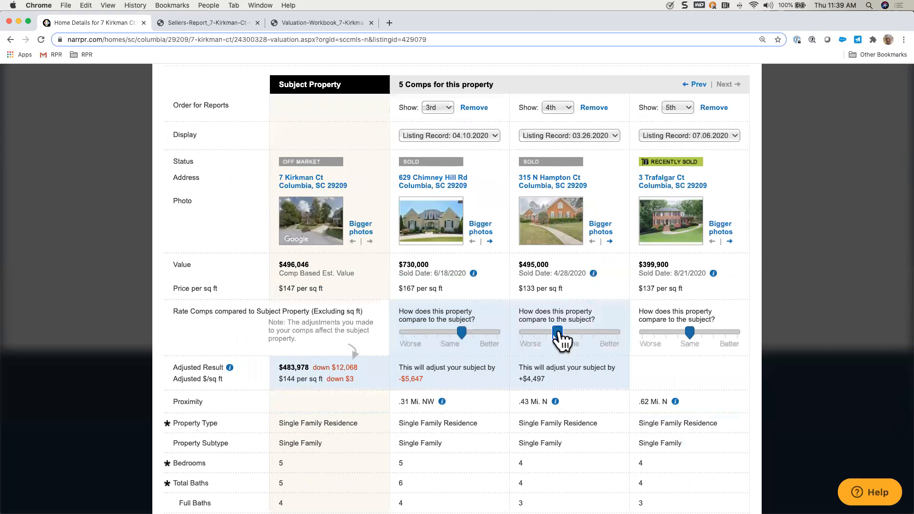
drag(690, 332, 667, 333)
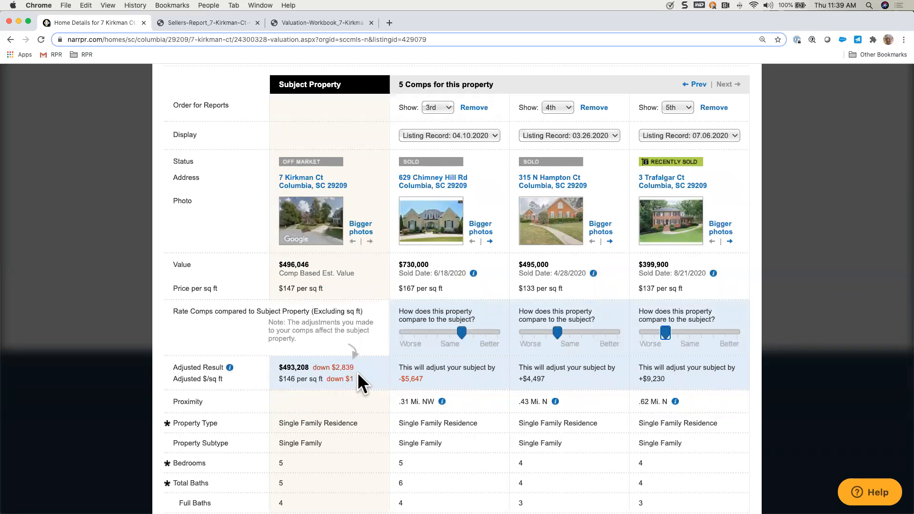
Step: Reset the $495,000 comp's rating to Same and check the proximity maps of the 3rd to 5th comps
drag(556, 332, 568, 333)
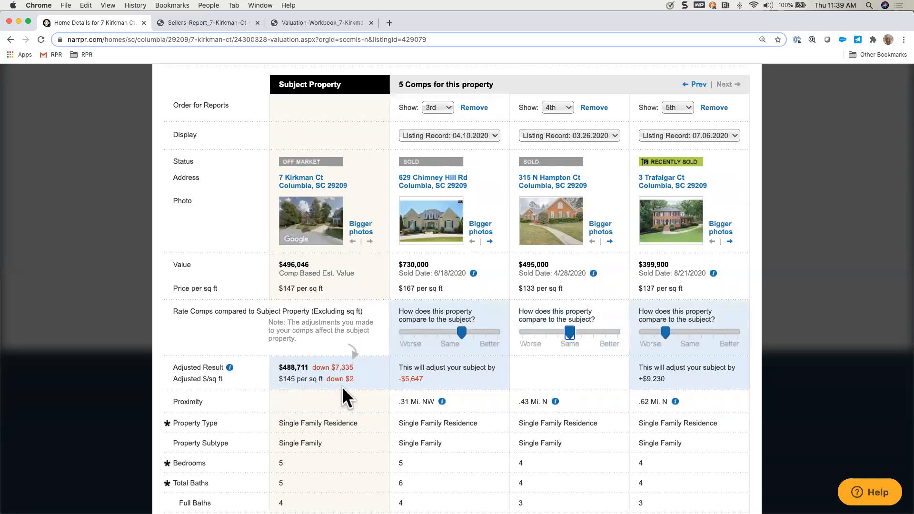
scroll(341, 386, down, 2)
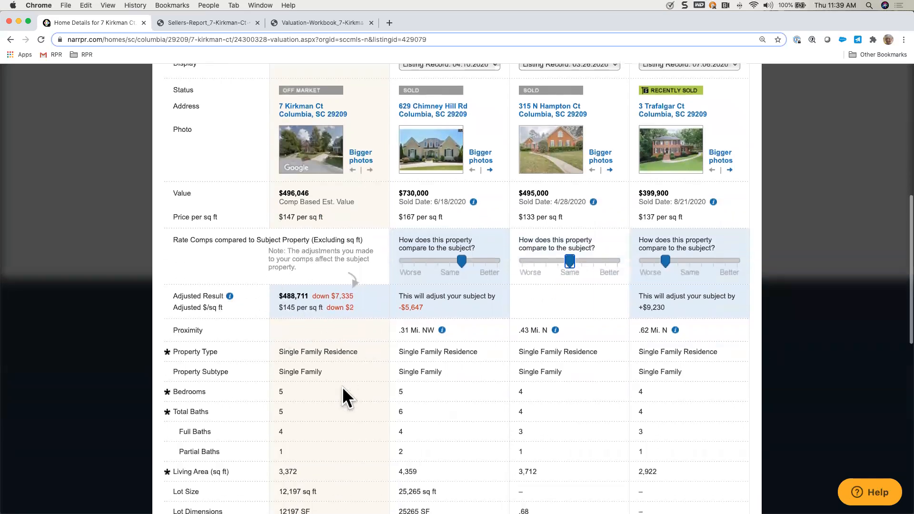
mouse_move(442, 303)
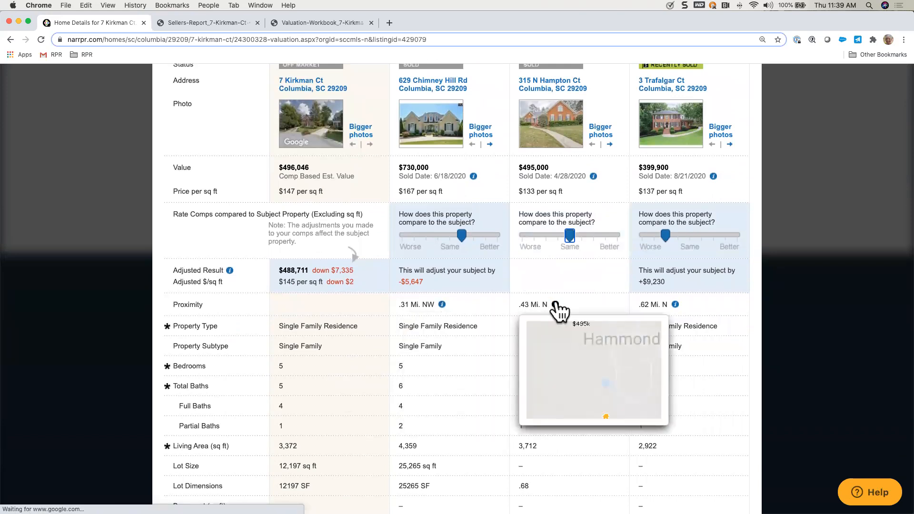
mouse_move(676, 306)
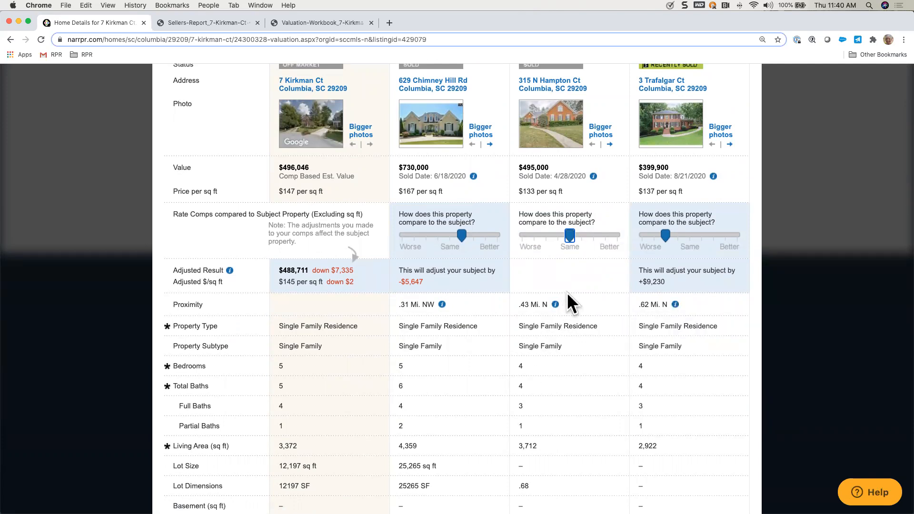
mouse_move(571, 238)
mouse_down()
mouse_move(557, 239)
mouse_move(583, 238)
mouse_move(569, 239)
mouse_up()
Step: Go back to the first comps, lower the $599,000 comp's rating to one notch better and reset the $730,000 comp to Same
scroll(504, 248, up, 4)
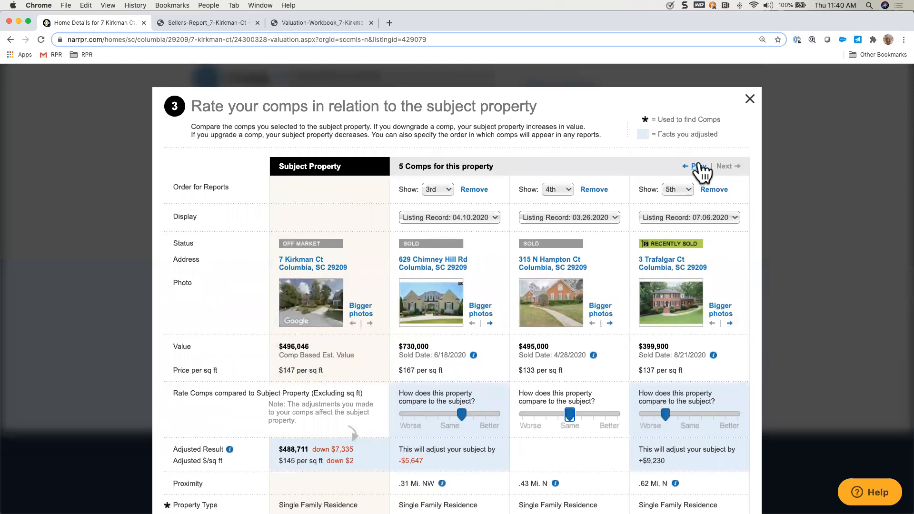
click(698, 165)
scroll(548, 388, down, 3)
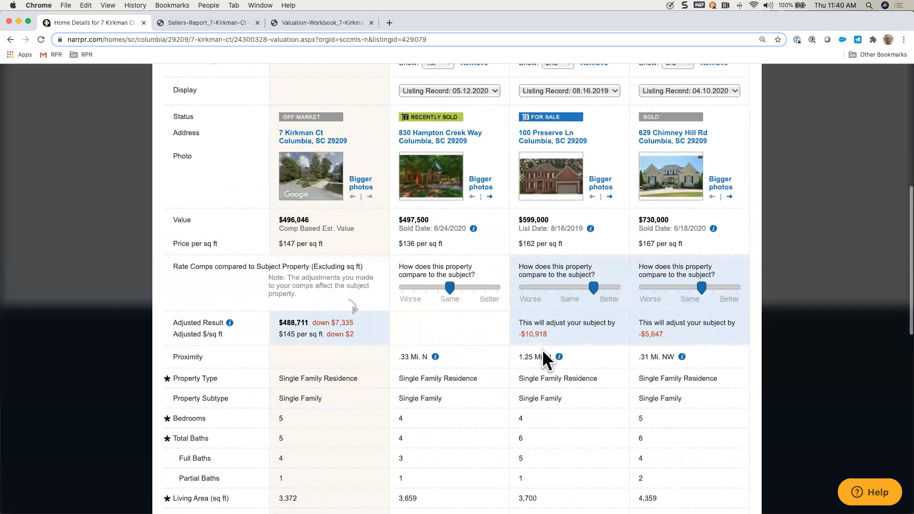
drag(593, 288, 582, 288)
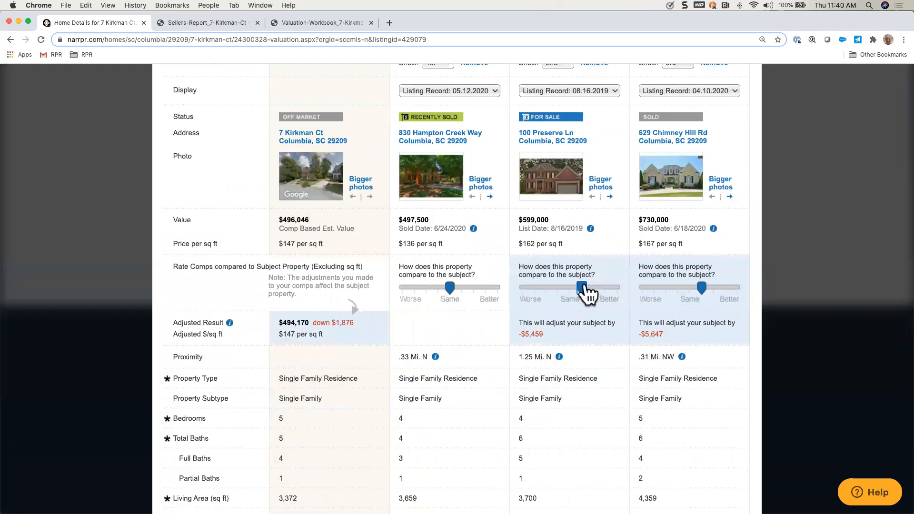
drag(703, 287, 697, 287)
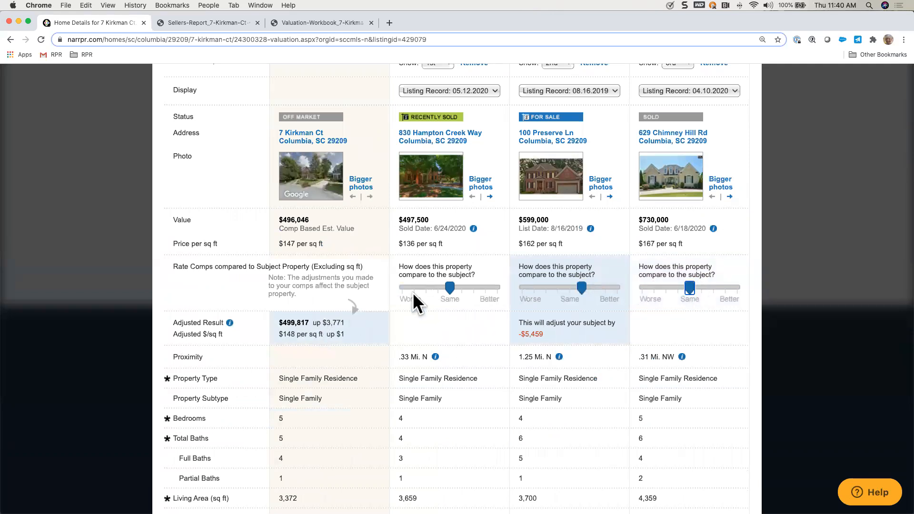
Step: Review the remaining property facts of the first three comps against the subject, update the valuation and close the comp ratings
scroll(412, 292, down, 4)
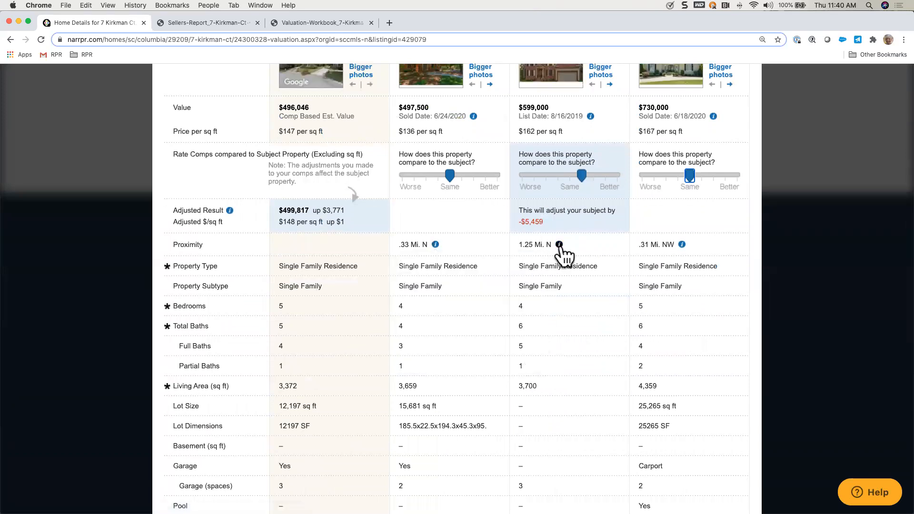
scroll(483, 353, down, 2)
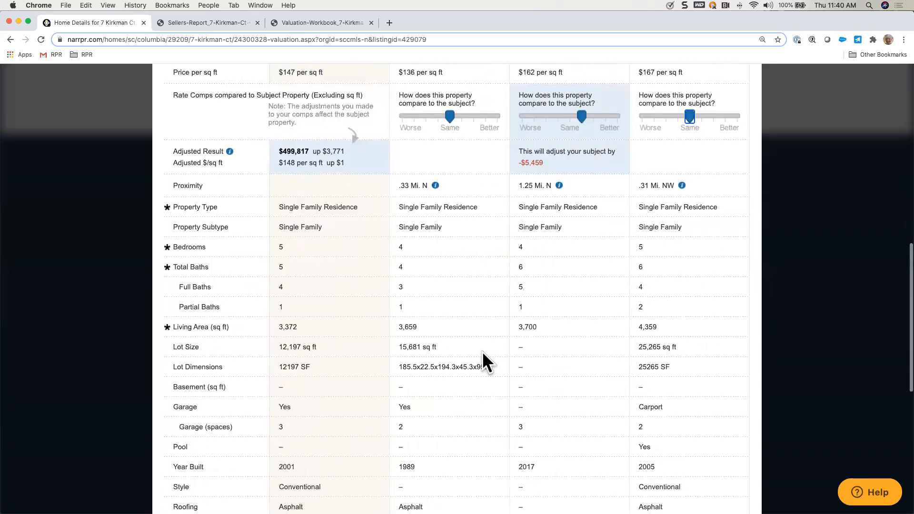
scroll(482, 351, down, 2)
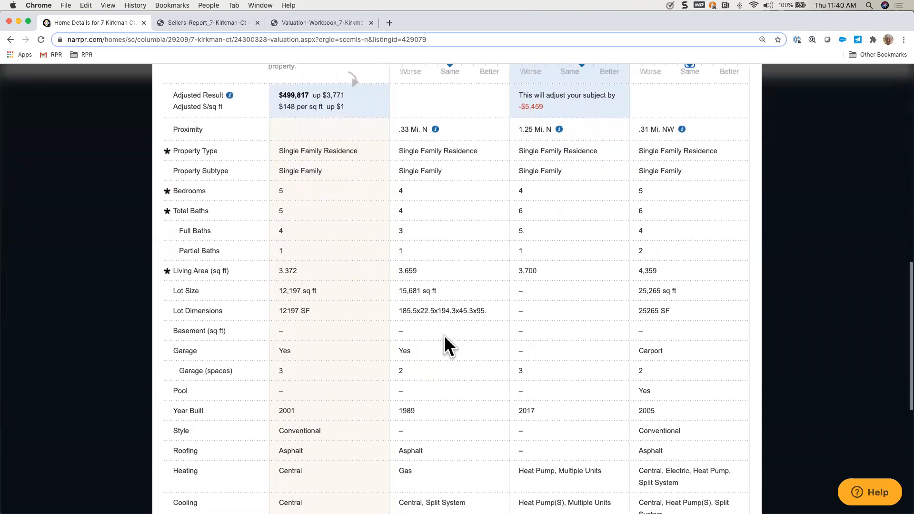
scroll(537, 431, down, 6)
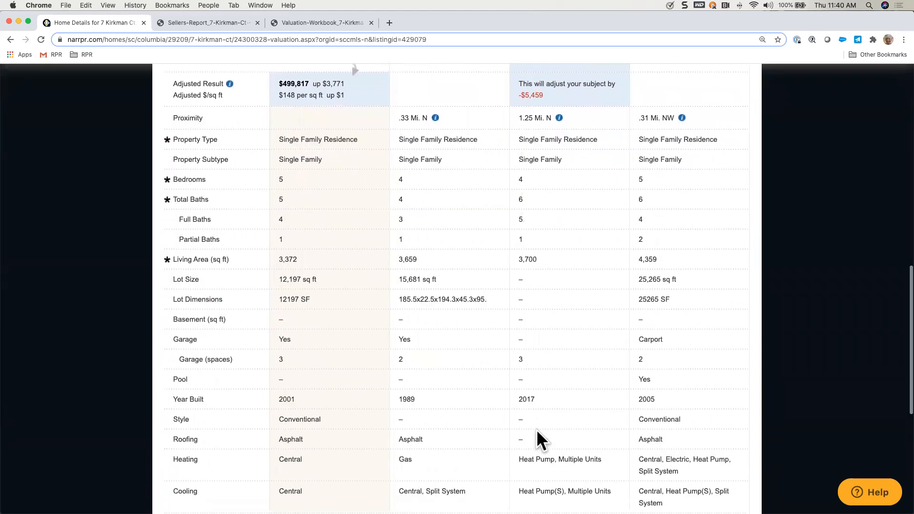
scroll(536, 430, down, 4)
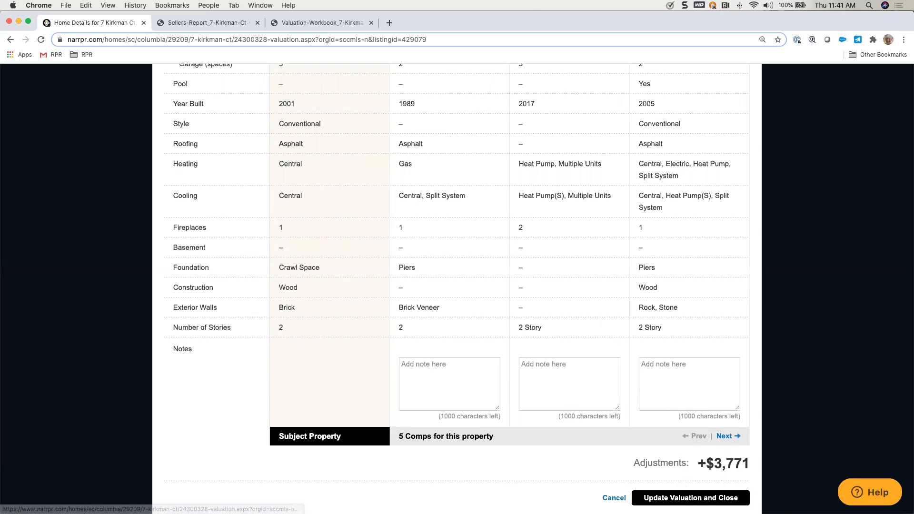
click(690, 498)
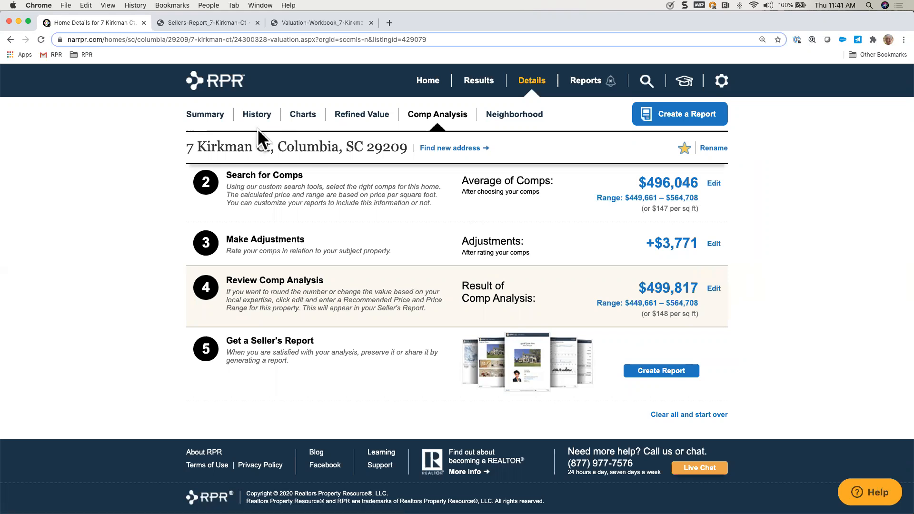
Step: Check the comp analysis value on the property's summary page and return to the comp analysis
click(208, 122)
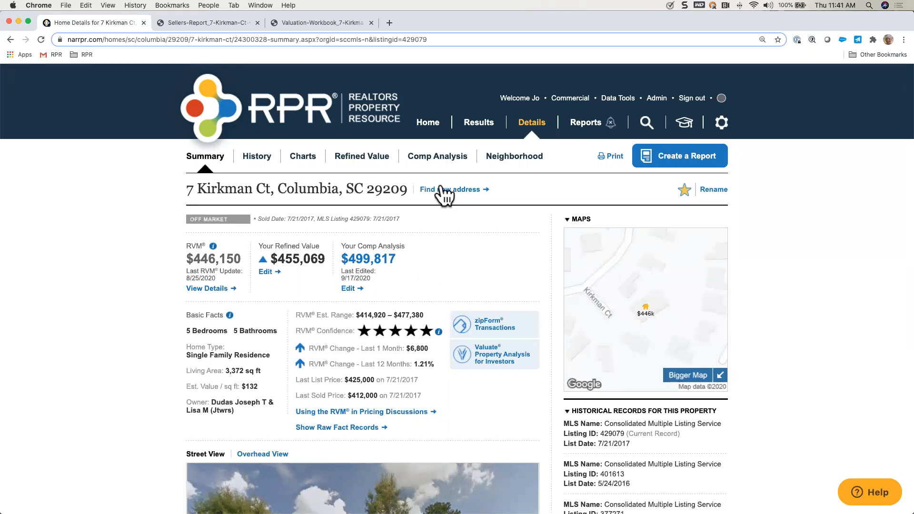
click(448, 159)
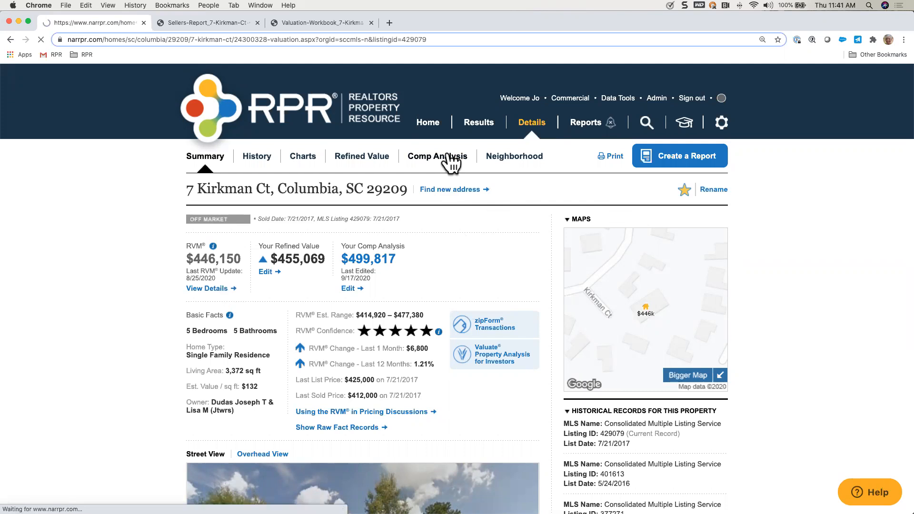
scroll(604, 362, down, 5)
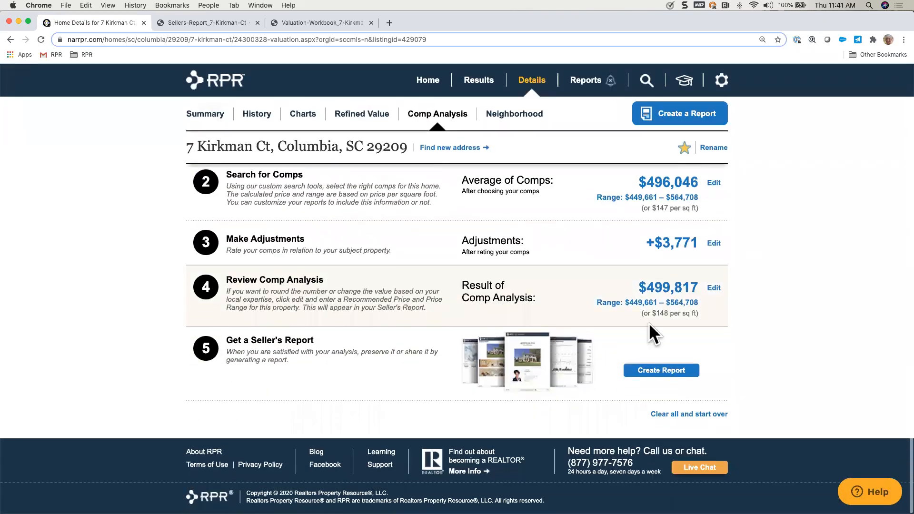
Step: Open the comp analysis result for editing, enter a trial recommended price and clear it again
click(714, 289)
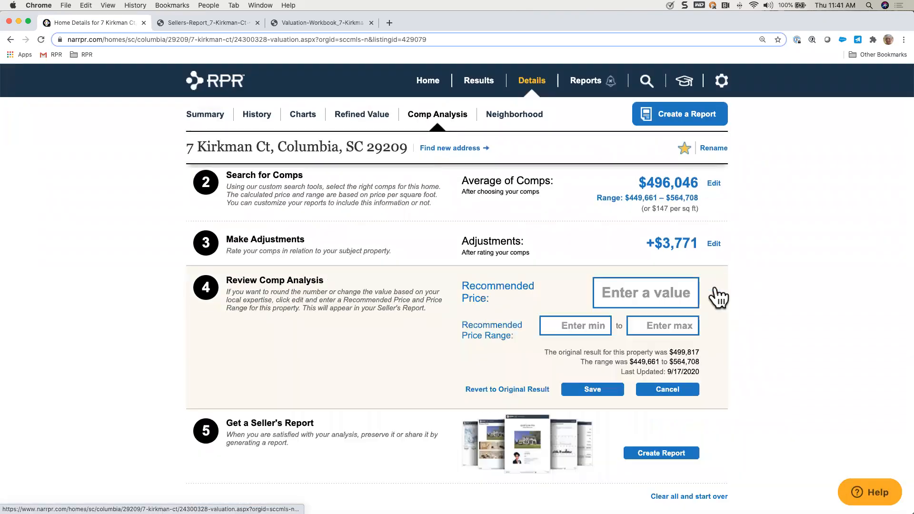
click(646, 292)
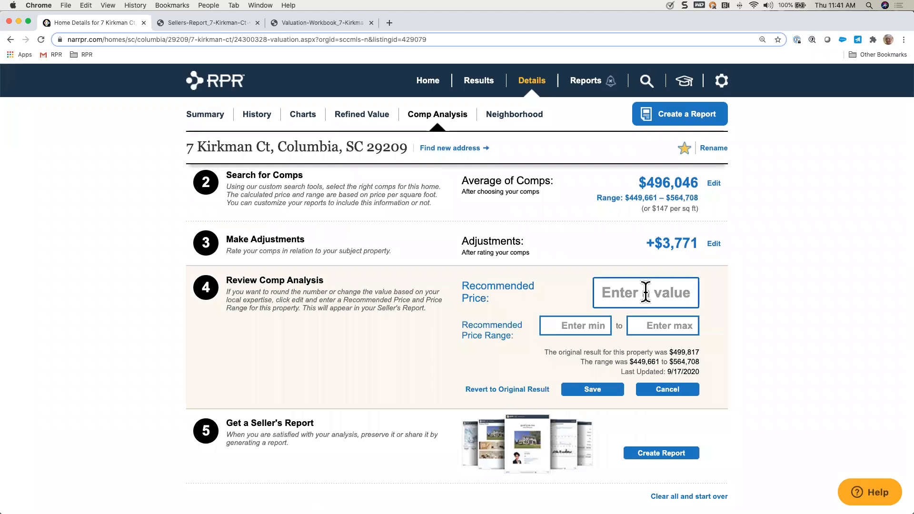
text(4990000)
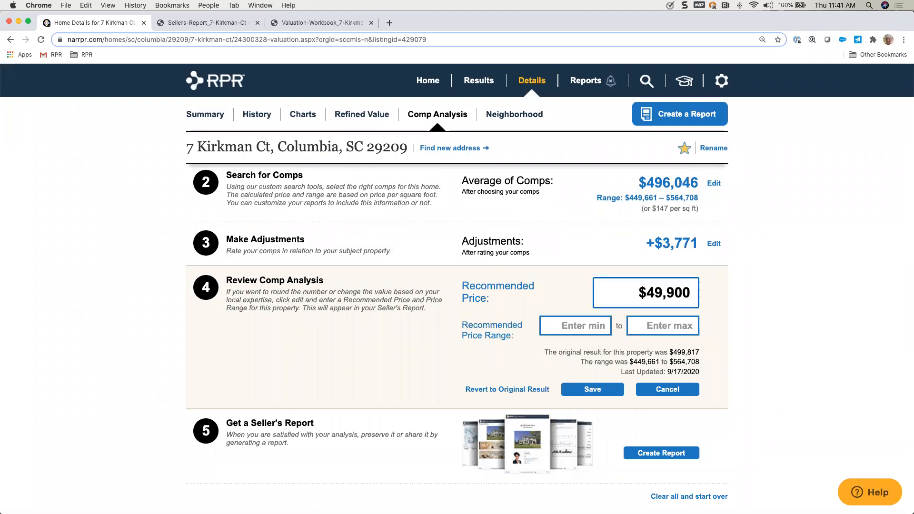
key(BackSpace)
key(BackSpace)
key(BackSpace)
key(BackSpace)
key(BackSpace)
key(BackSpace)
key(BackSpace)
Step: Set the recommended price range to $460,000 to $499,000 without a recommended price and save it
click(590, 327)
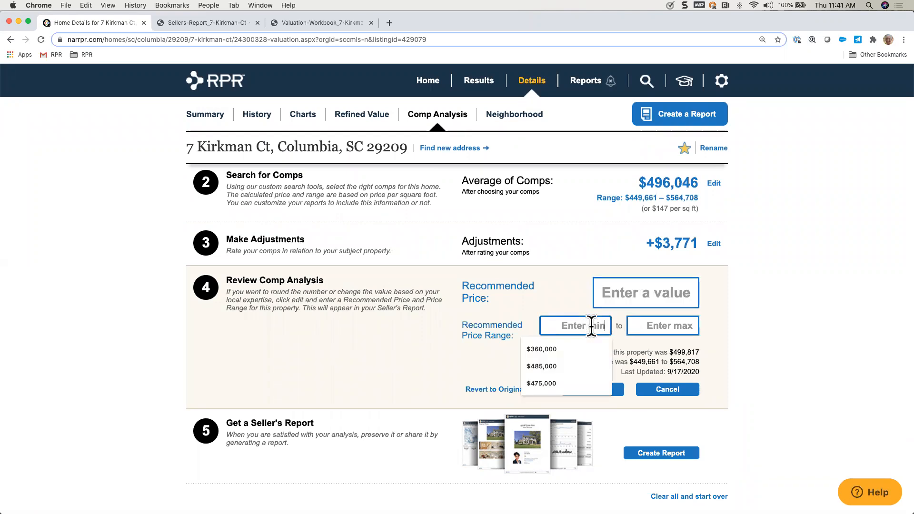
text(4600000)
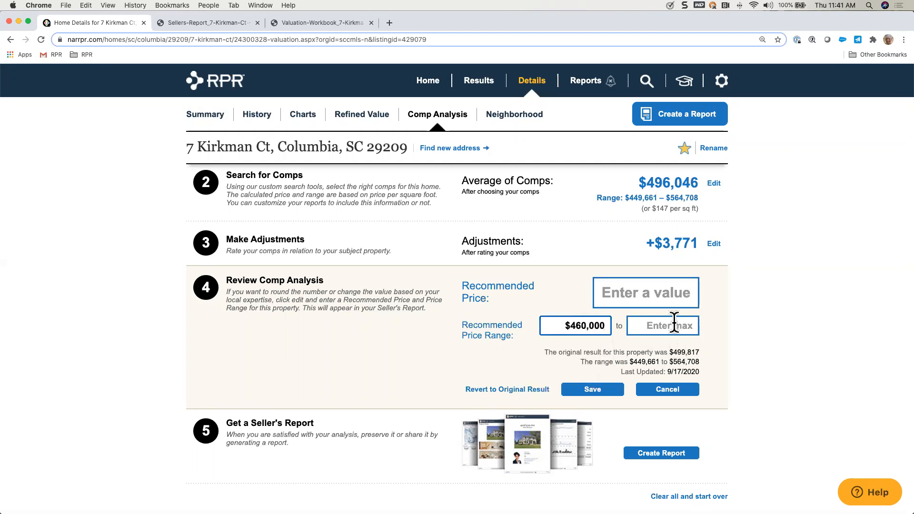
click(673, 324)
text(499,000)
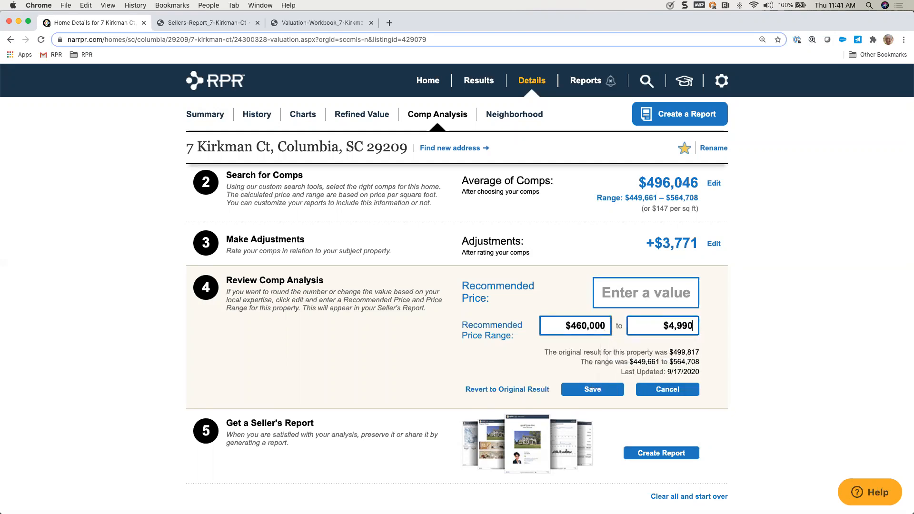
click(590, 389)
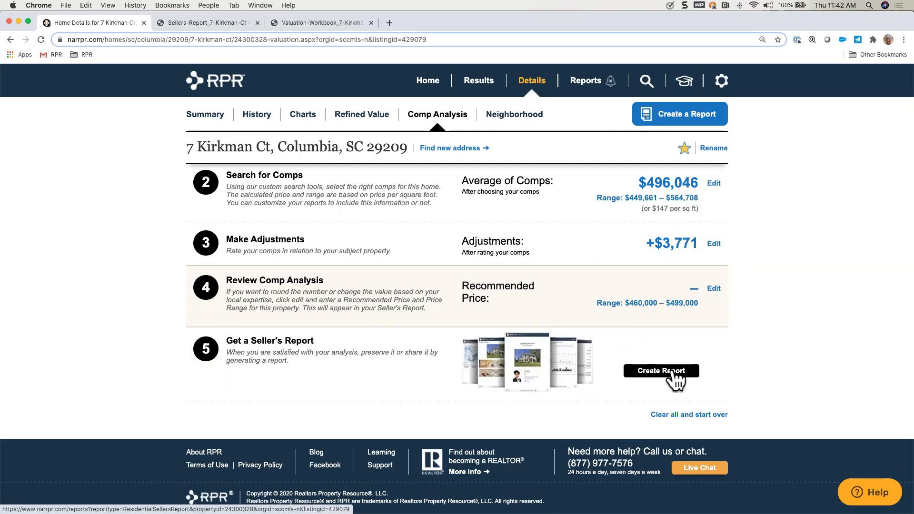
Step: Start a Seller's Report for the property, expand its details and look over the custom pages and report elements
click(675, 379)
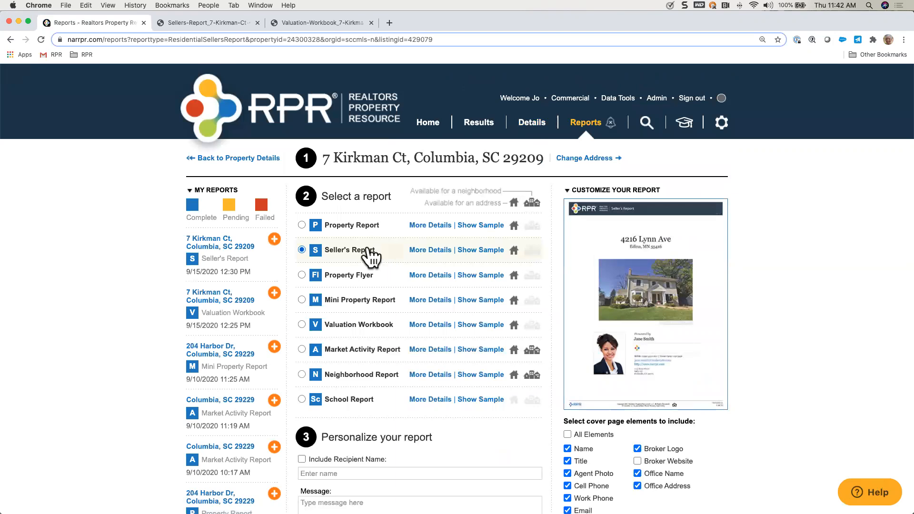
click(431, 251)
scroll(466, 355, down, 2)
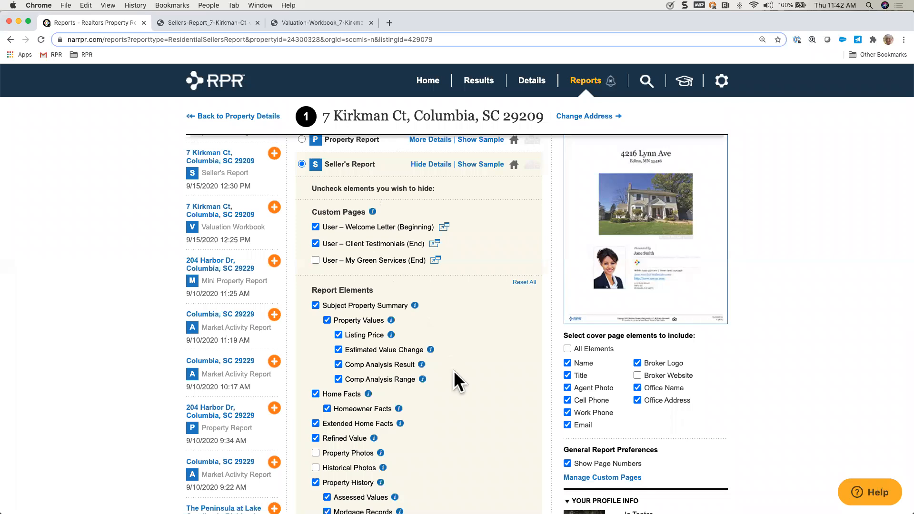
scroll(495, 316, down, 5)
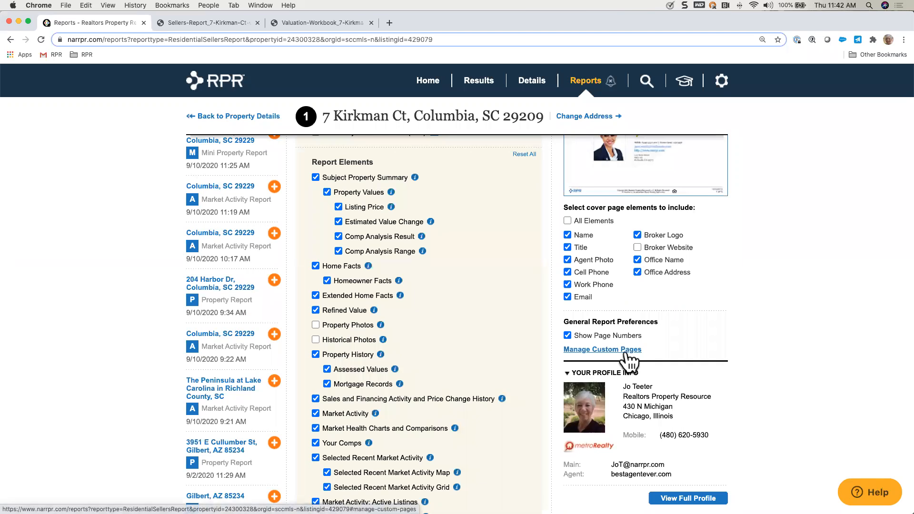
scroll(489, 312, up, 2)
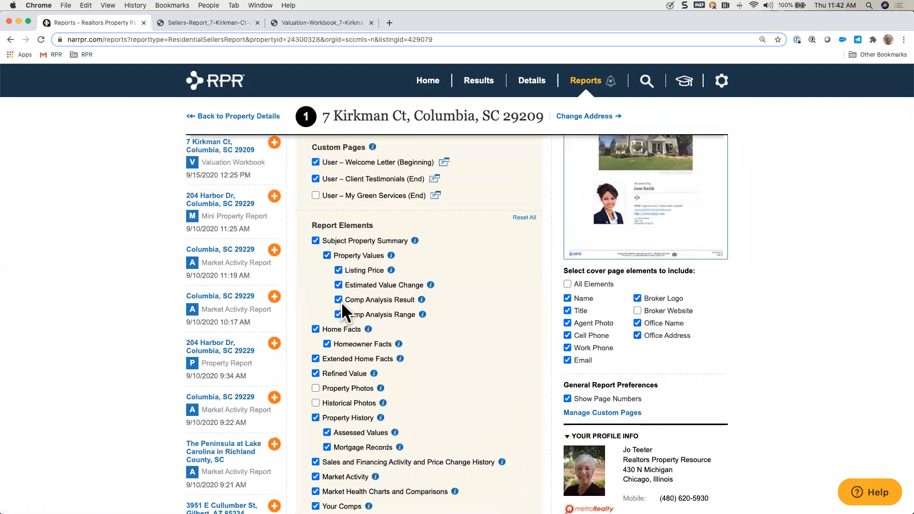
Step: Examine the Seller's Report elements and their sample previews, from the subject property summary to the pricing strategy and Market Activity options
mouse_move(416, 242)
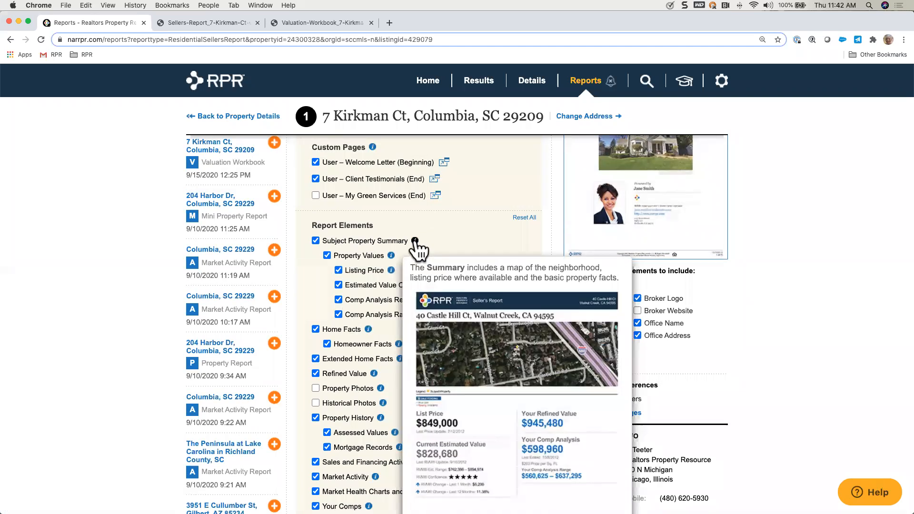
mouse_move(391, 256)
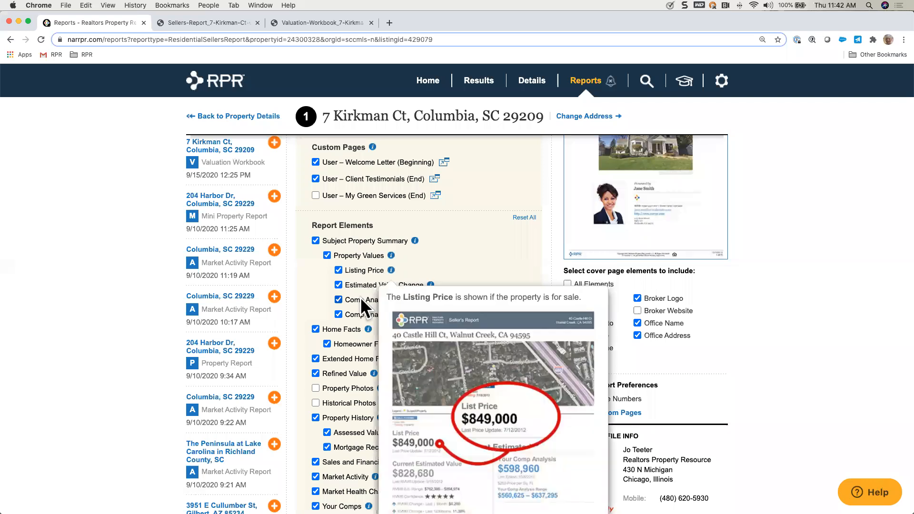
scroll(360, 299, down, 5)
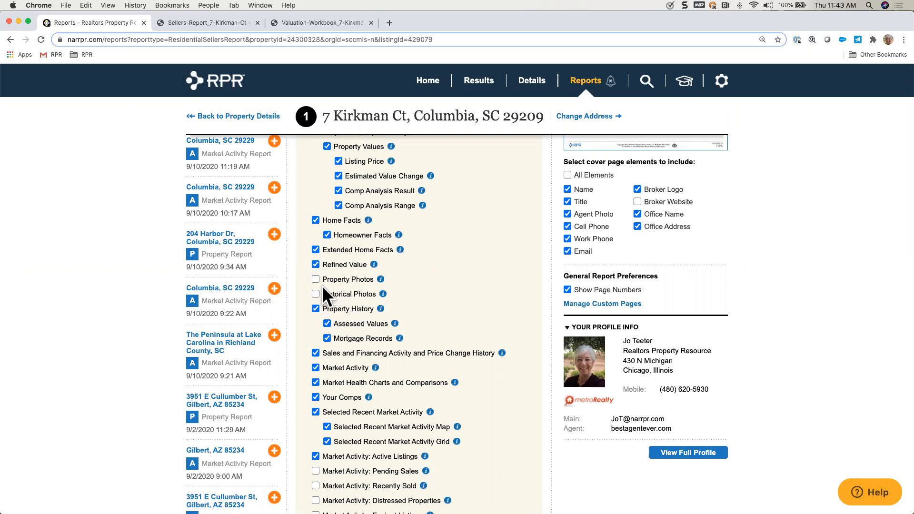
scroll(415, 309, down, 3)
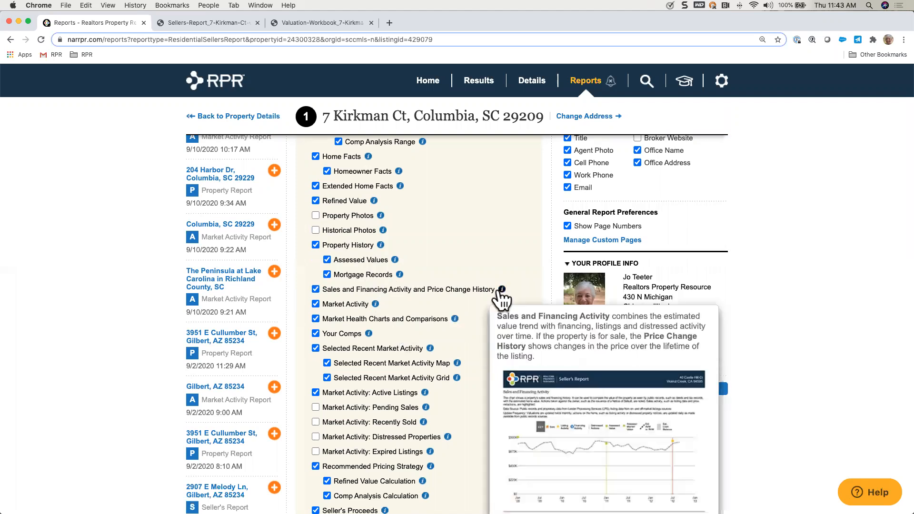
mouse_move(455, 318)
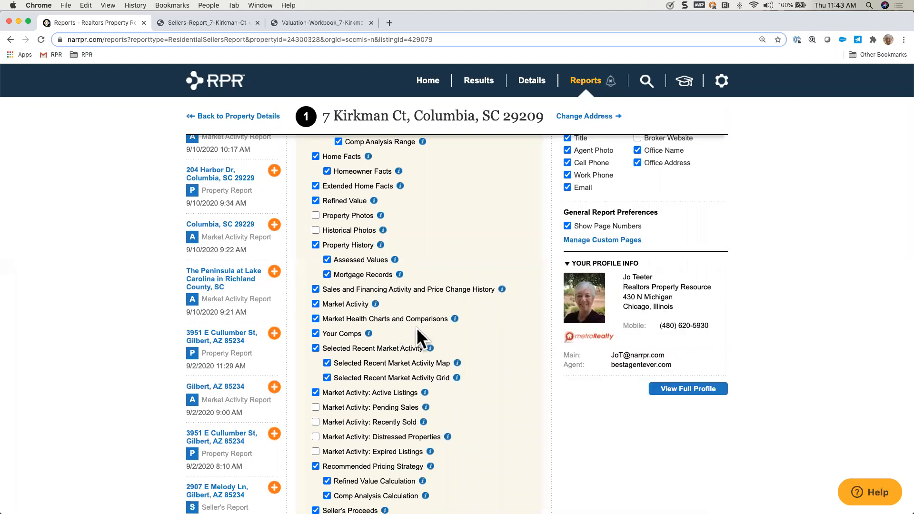
scroll(416, 327, down, 4)
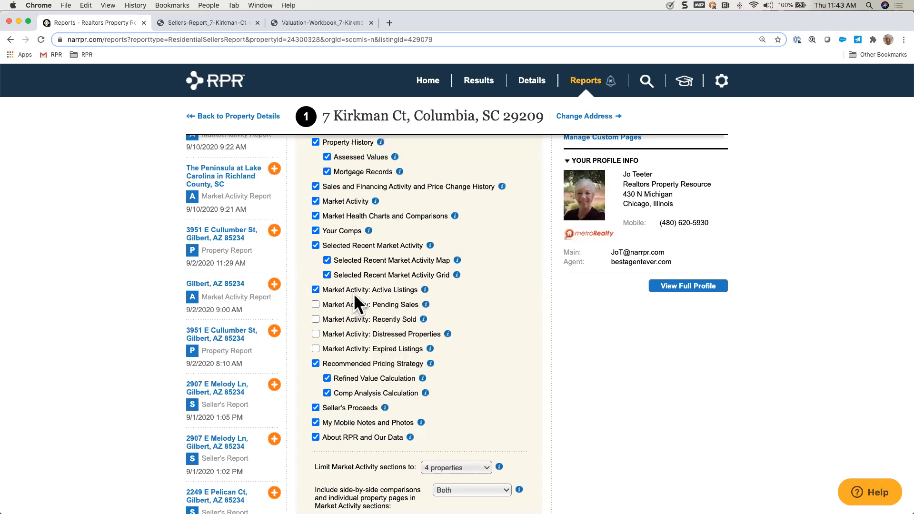
mouse_move(425, 290)
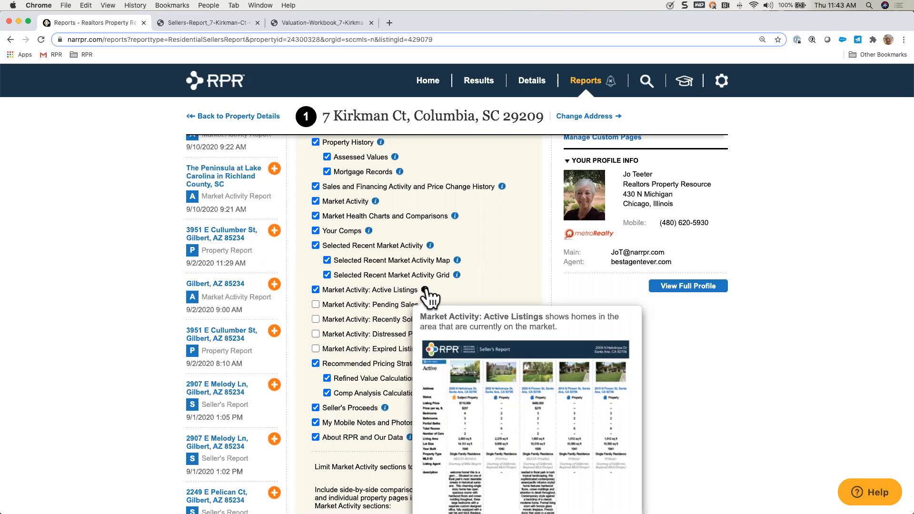
scroll(375, 320, down, 2)
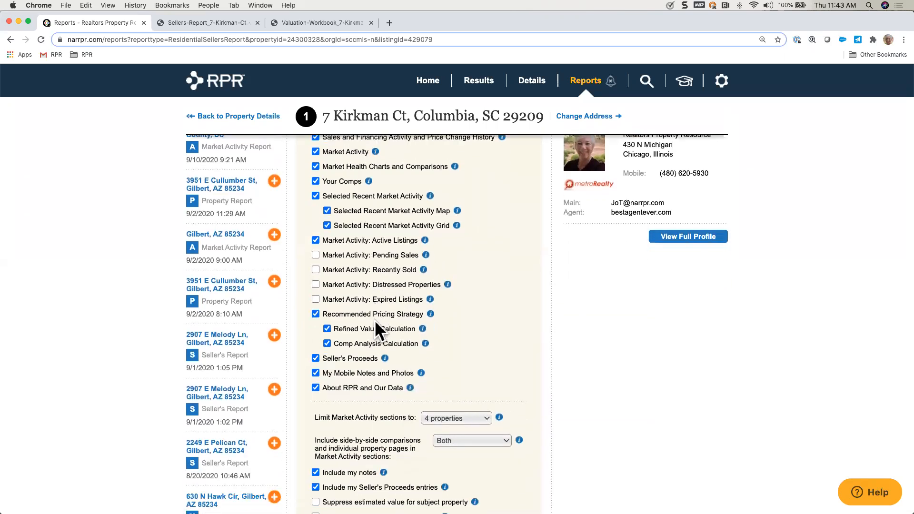
scroll(378, 285, down, 2)
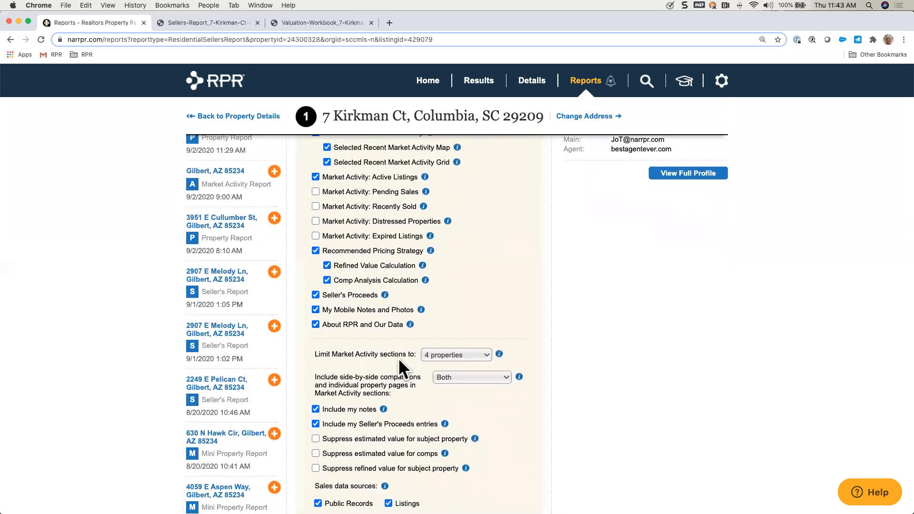
Step: Check the choices for the Market Activity property limit and side-by-side comparisons, keeping 4 properties and Both, and review the remaining inclusion options
click(485, 358)
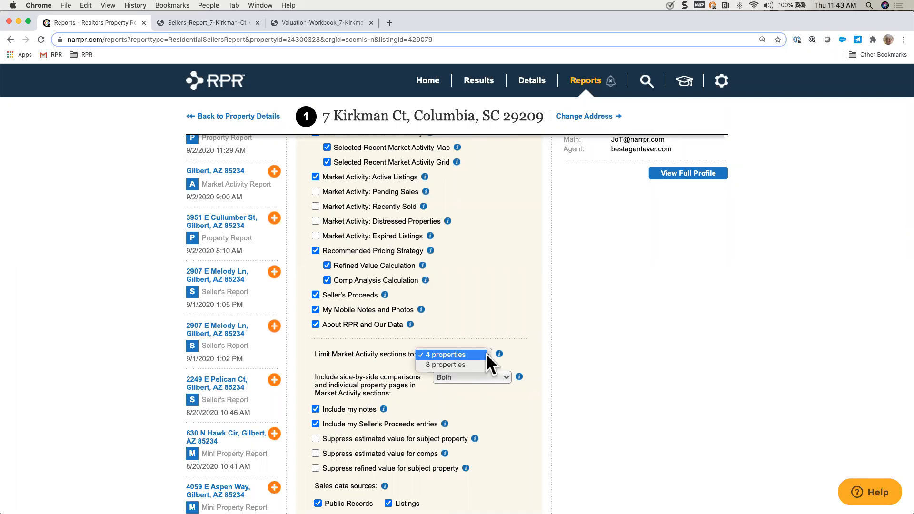
click(515, 355)
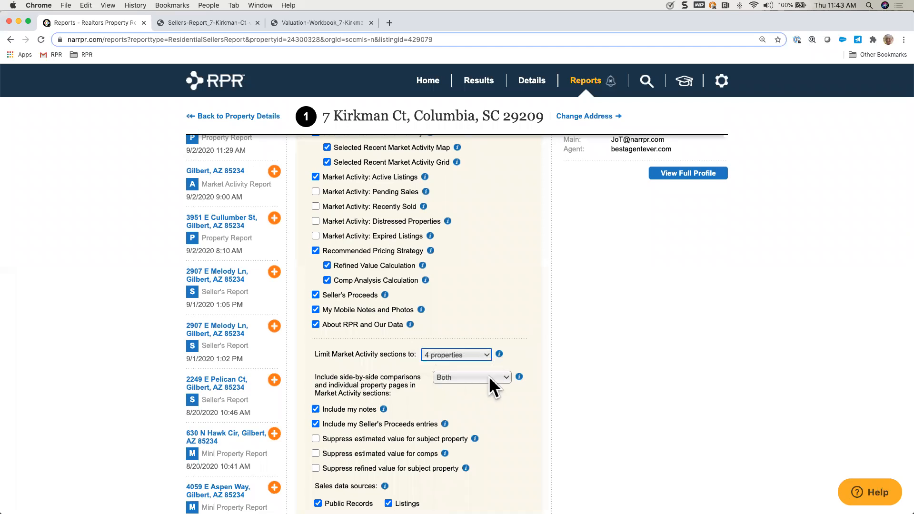
click(506, 373)
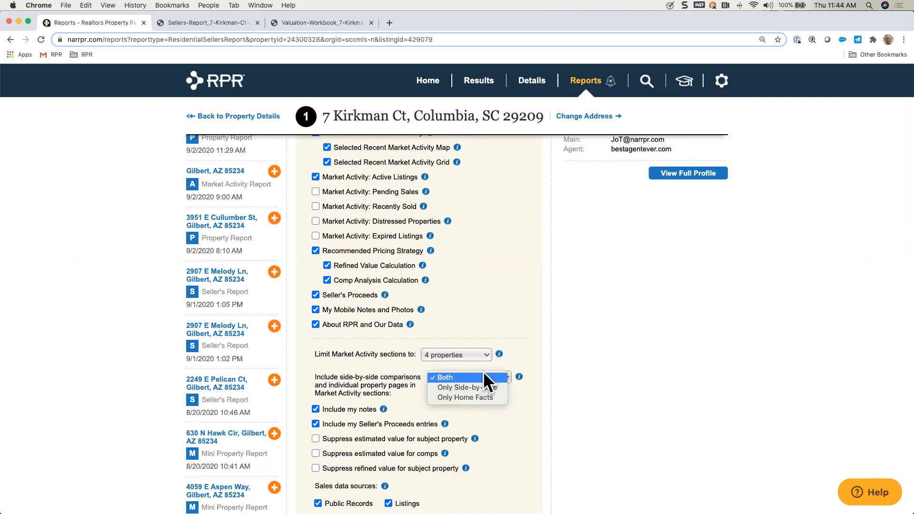
click(448, 376)
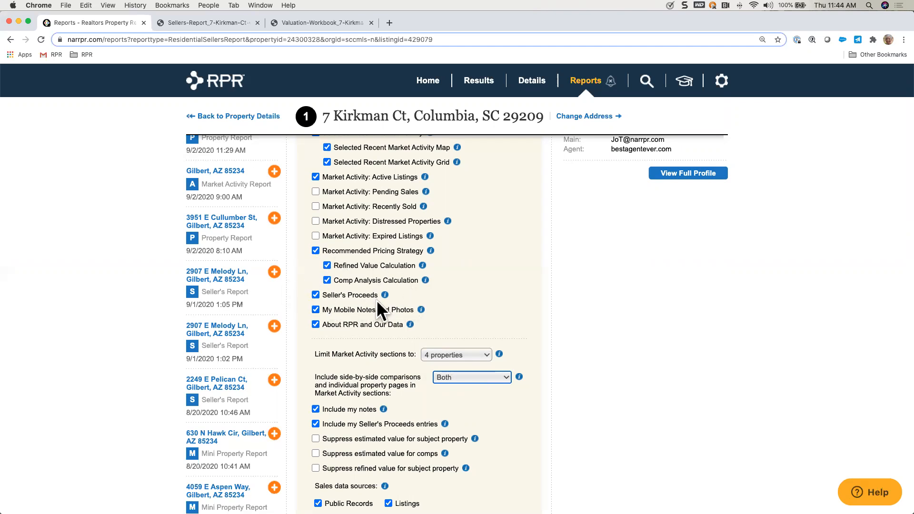
scroll(389, 328, down, 2)
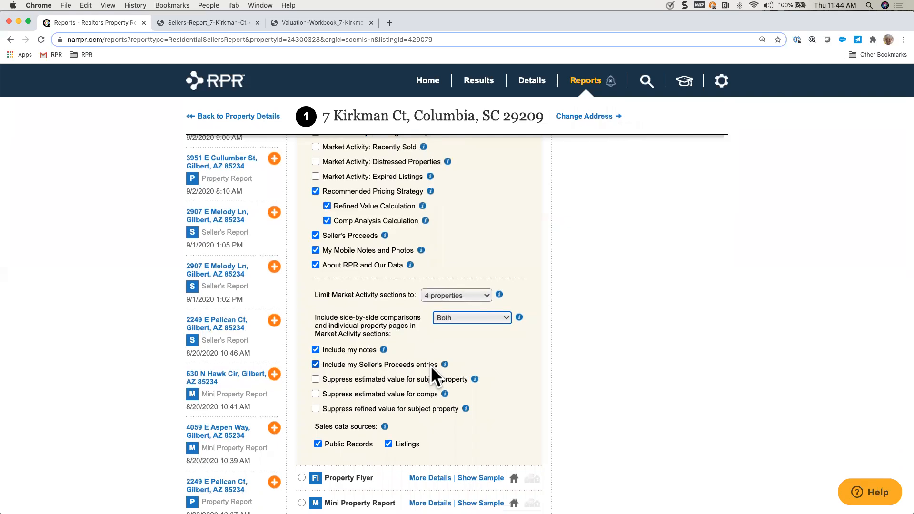
Step: Return to the property's summary page and open the Seller's Proceeds form in its property notes
click(221, 118)
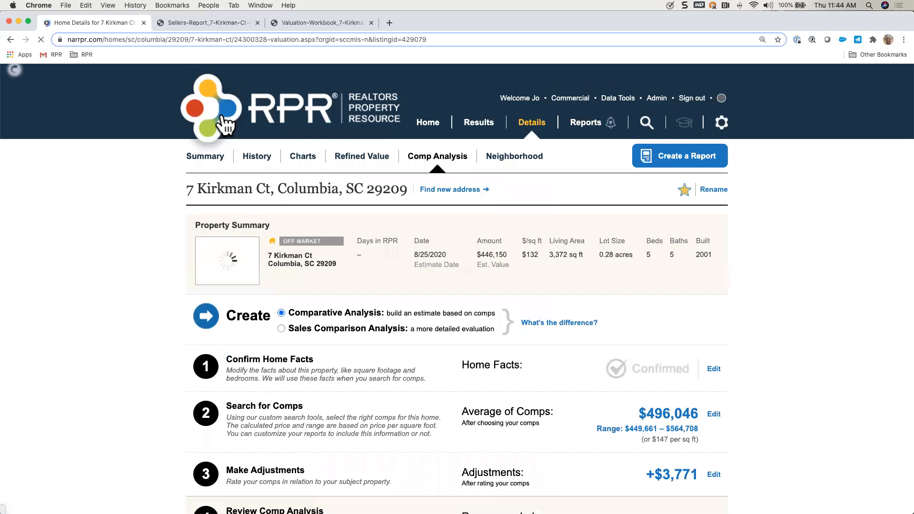
click(203, 159)
scroll(169, 383, down, 5)
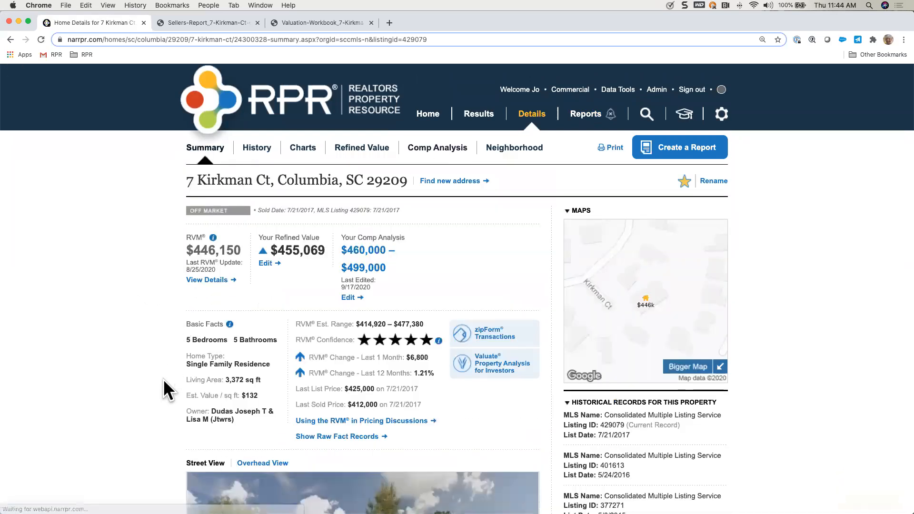
scroll(169, 391, down, 10)
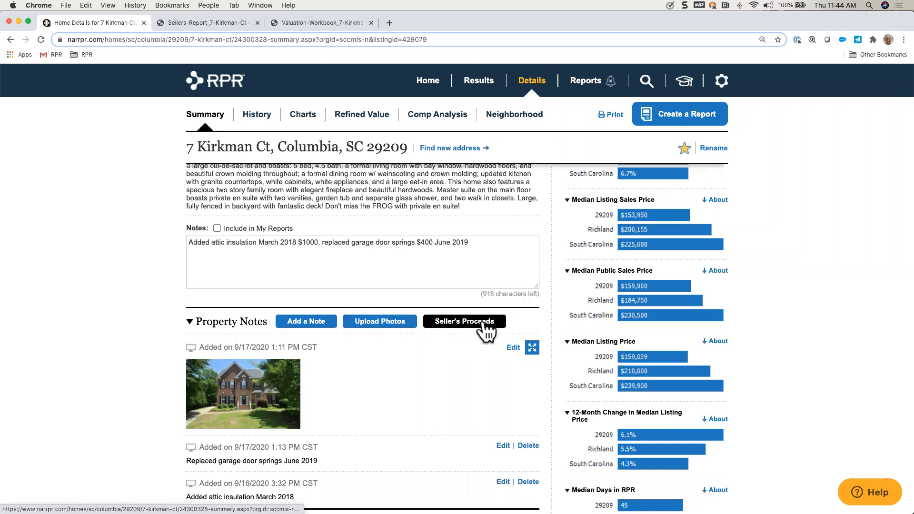
click(468, 329)
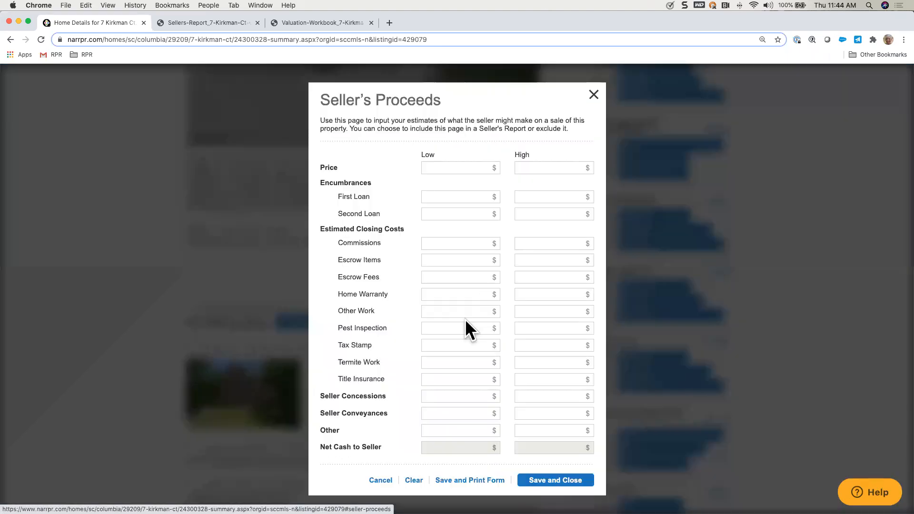
Step: Set the seller's proceeds price to 460,000 for the low estimate and 485,000 for the high estimate
click(472, 165)
text(4600000)
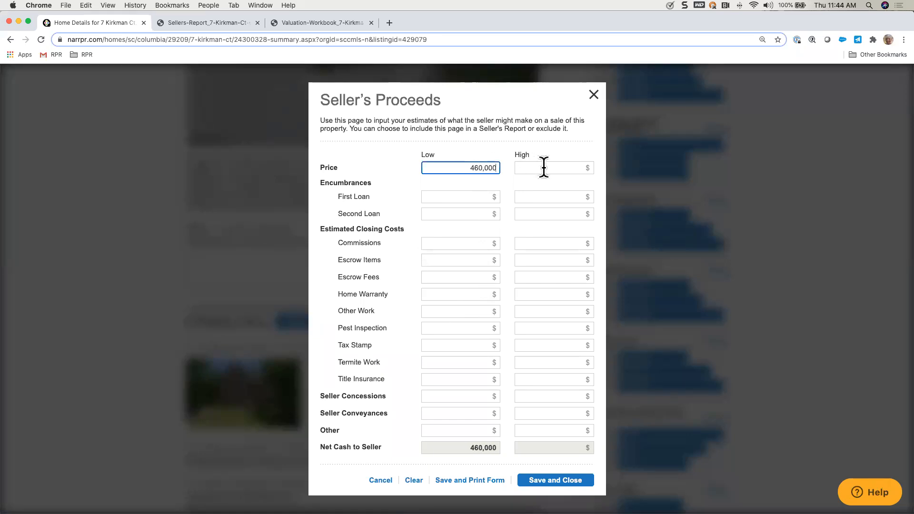
click(544, 167)
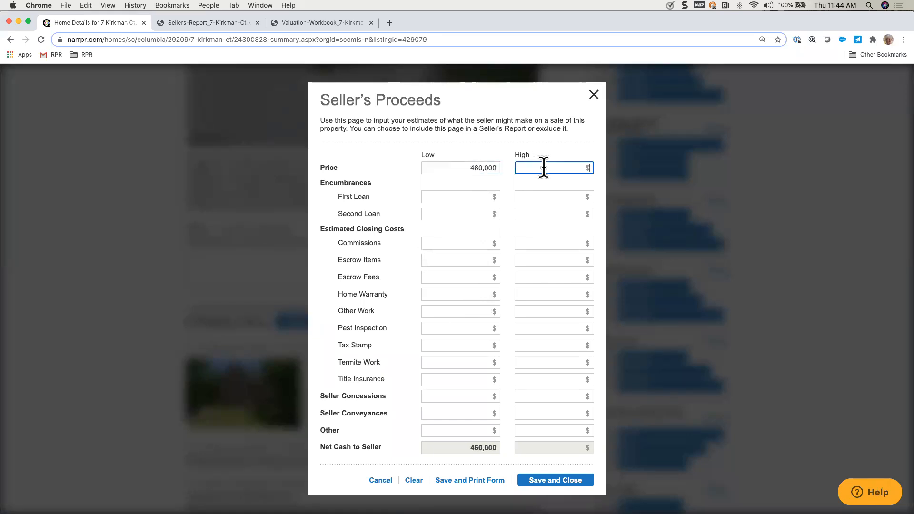
text(485,000)
Step: Enter a first loan of 365,000 for both the low and high estimates
click(477, 198)
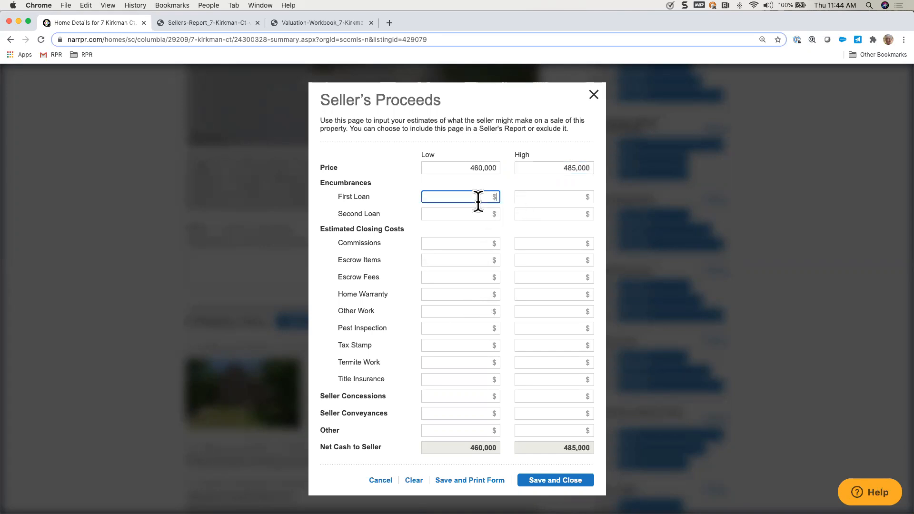
text(365,000)
click(542, 196)
text(365,000)
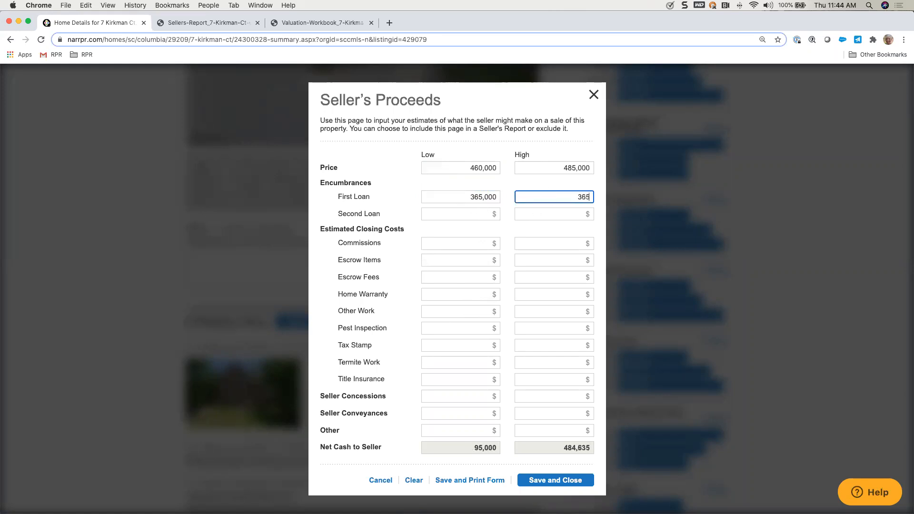
Step: Enter commissions of 24,000 for both the low and high estimates
click(471, 244)
text(240000)
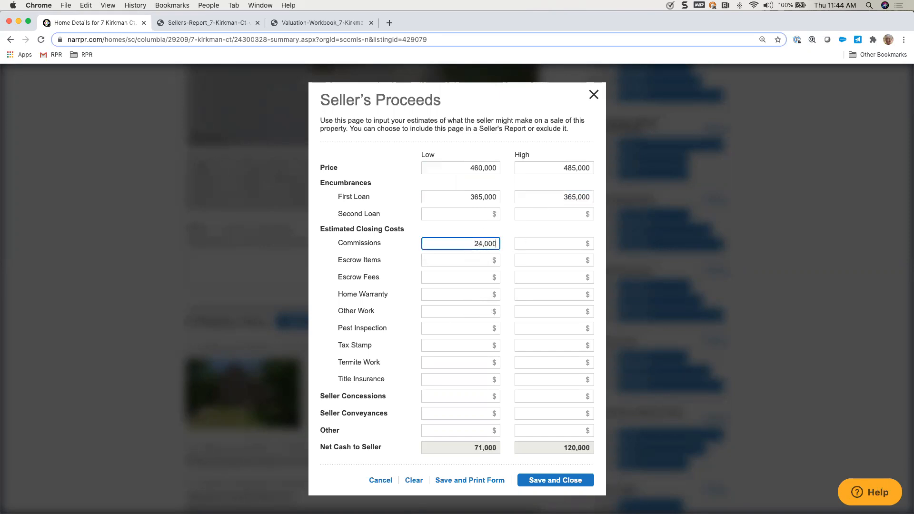
click(548, 245)
text(240000)
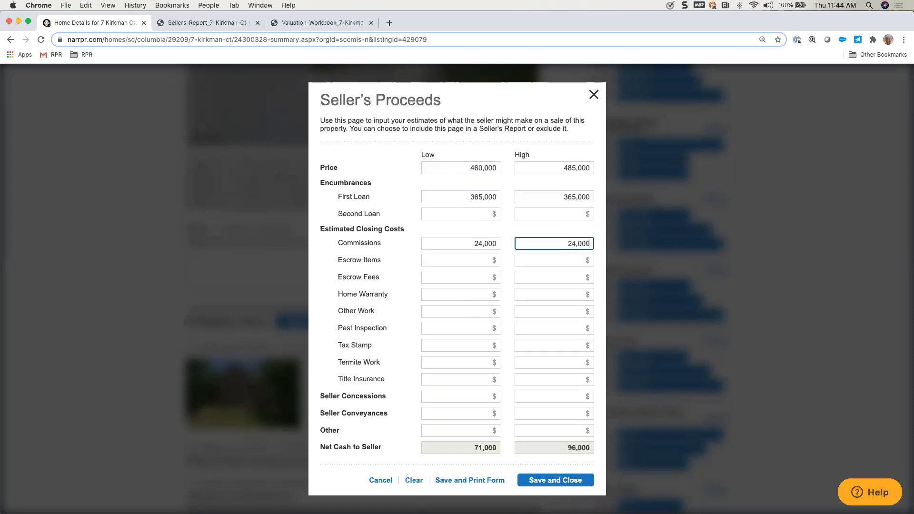
Step: Enter a home warranty cost of 500 for the low estimate and save and close the Seller's Proceeds form
click(469, 295)
text(500)
scroll(505, 381, down, 3)
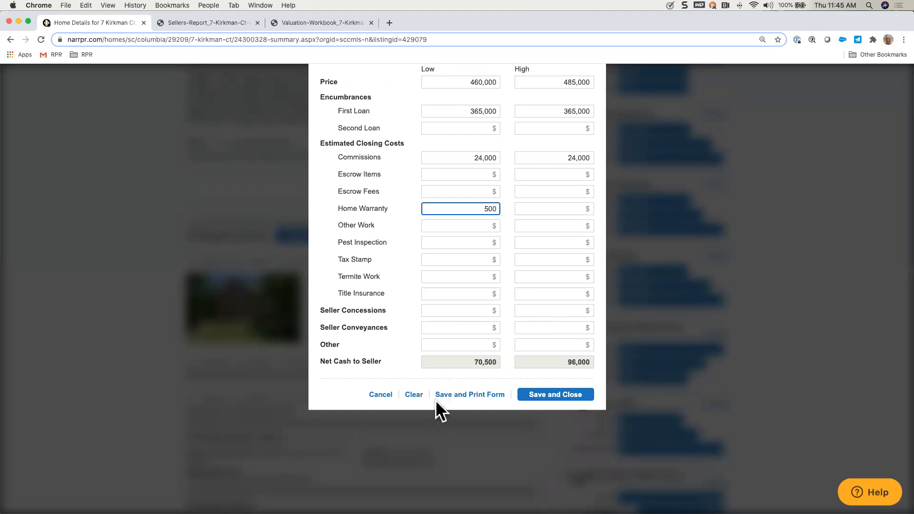
click(560, 399)
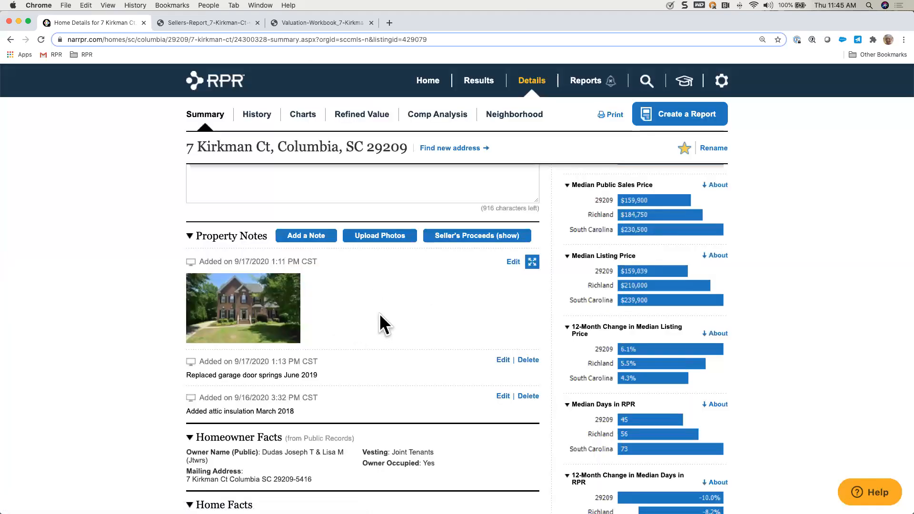
Step: Start a report for the property, choose the Seller's Report and review its details down to the included report elements
click(674, 117)
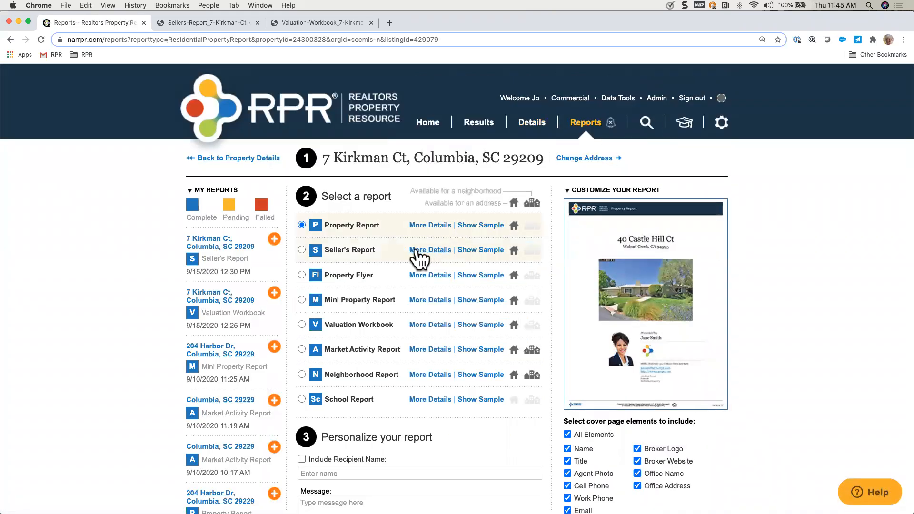
click(430, 250)
scroll(464, 382, down, 3)
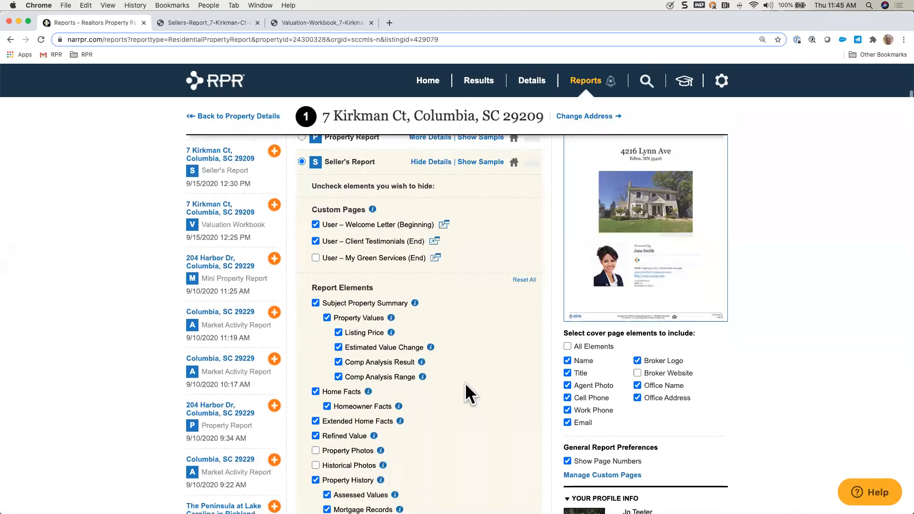
scroll(464, 394, down, 6)
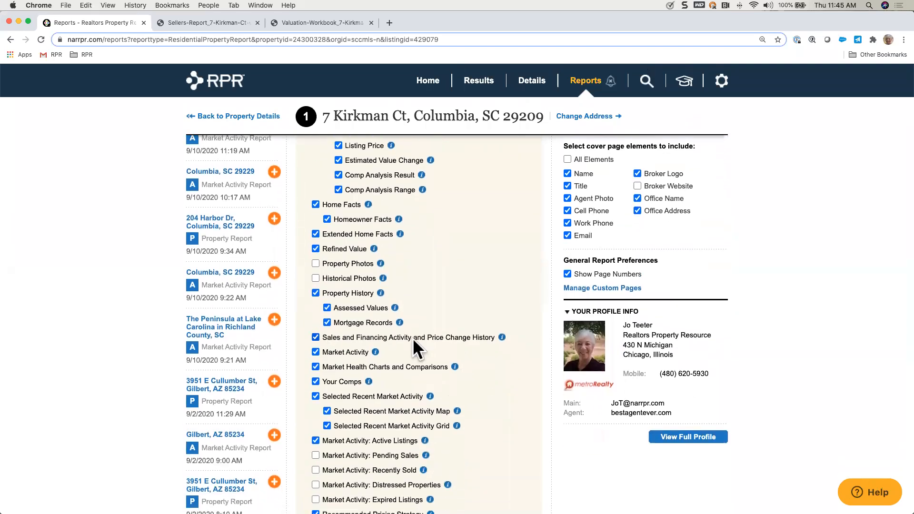
scroll(413, 351, down, 4)
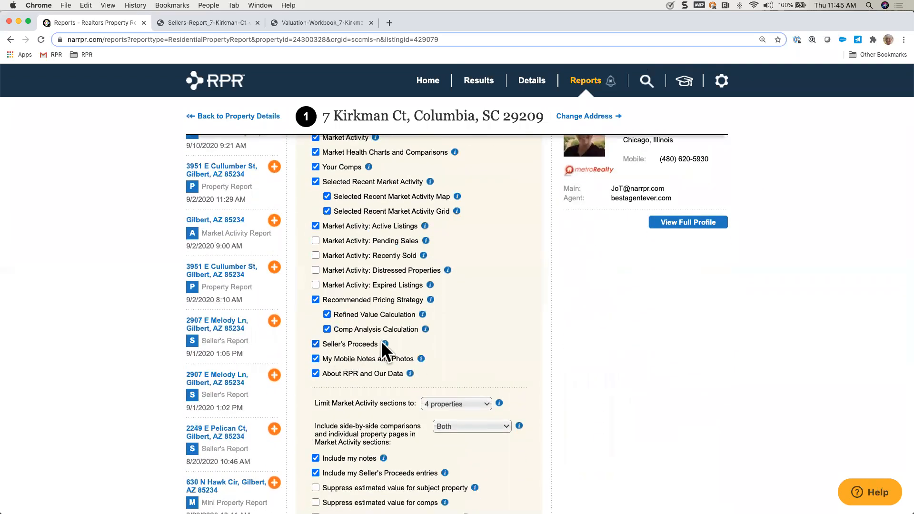
Step: Suppress the estimated values for the subject property and comps, and the refined value for the subject property, in the Seller's Report
scroll(502, 323, down, 4)
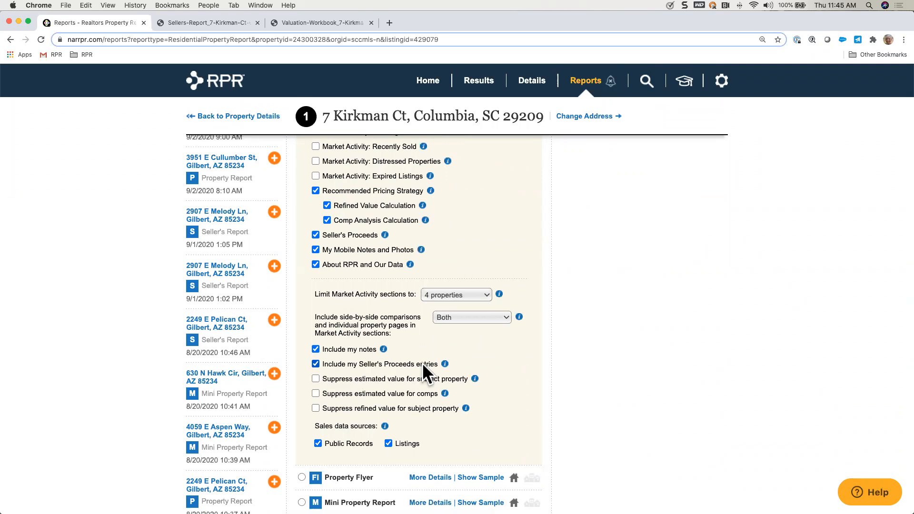
scroll(492, 357, down, 3)
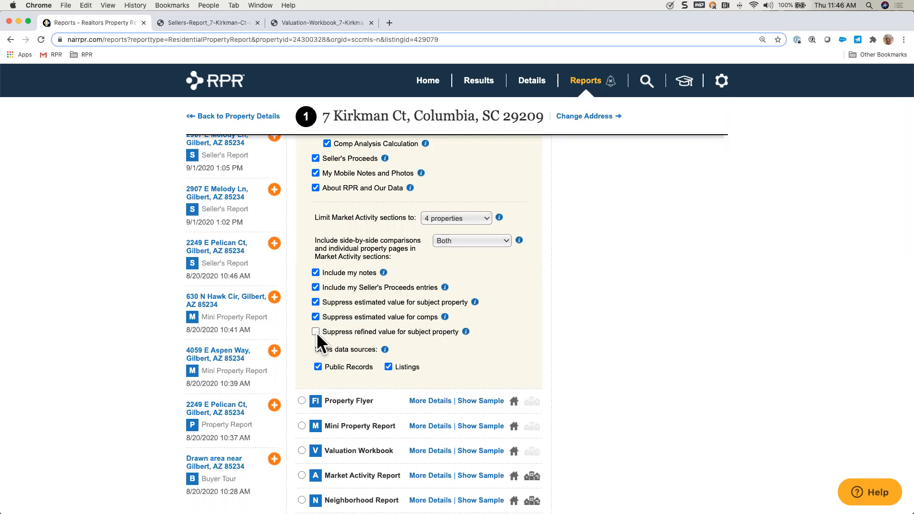
click(316, 331)
Step: Include a recipient name in the report and enter it as "Mr and Mrs Homeowner"
scroll(470, 373, down, 5)
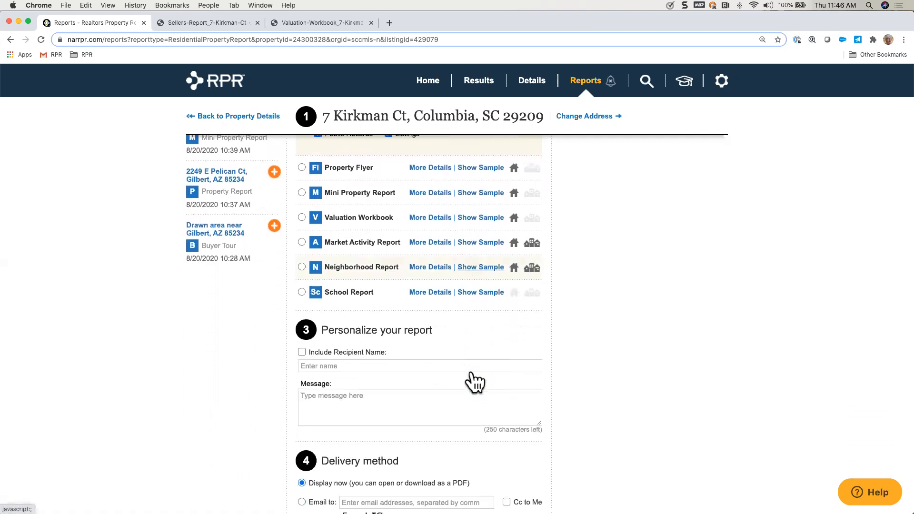
scroll(471, 376, down, 2)
click(302, 282)
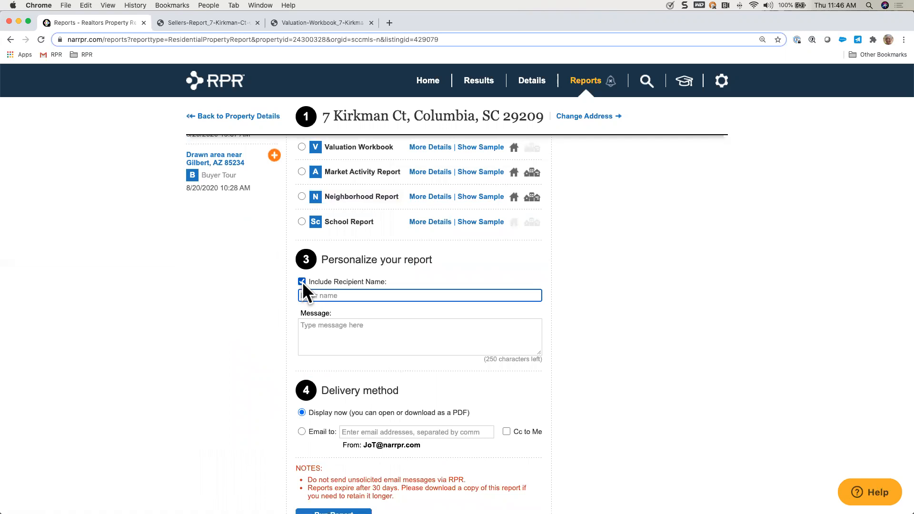
text(Mra)
text( and Mrs)
text( Homeowner)
Step: Enter "call to action" as the report's personal message
click(318, 327)
text(call to aci)
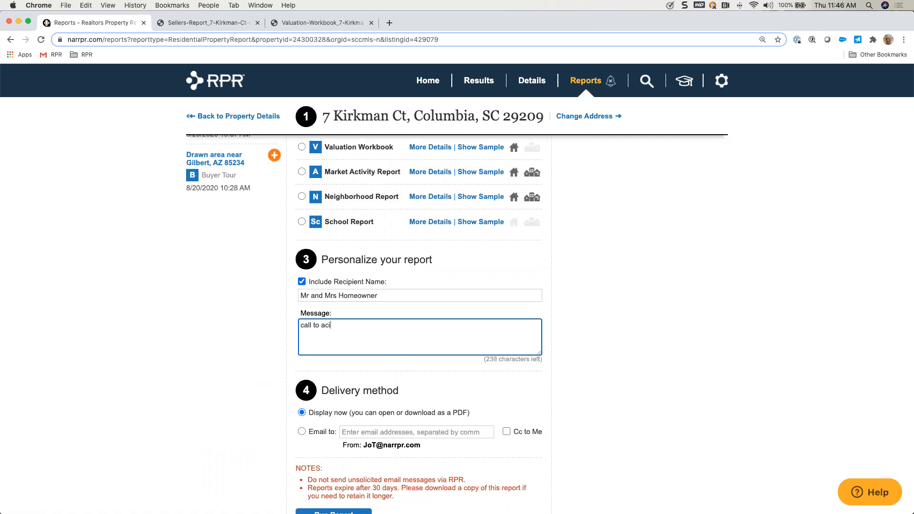
text(ttion)
Step: Choose e-mail as the delivery method for the Seller's Report
scroll(406, 364, down, 4)
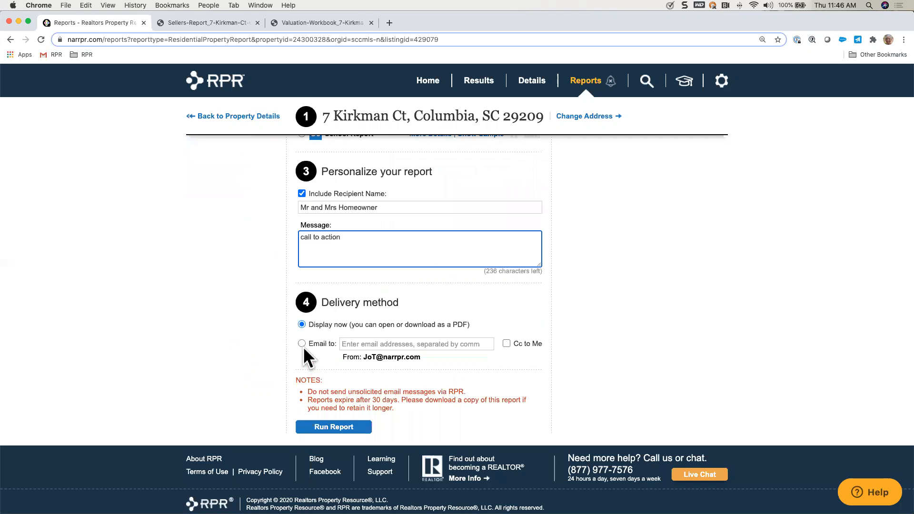
click(299, 343)
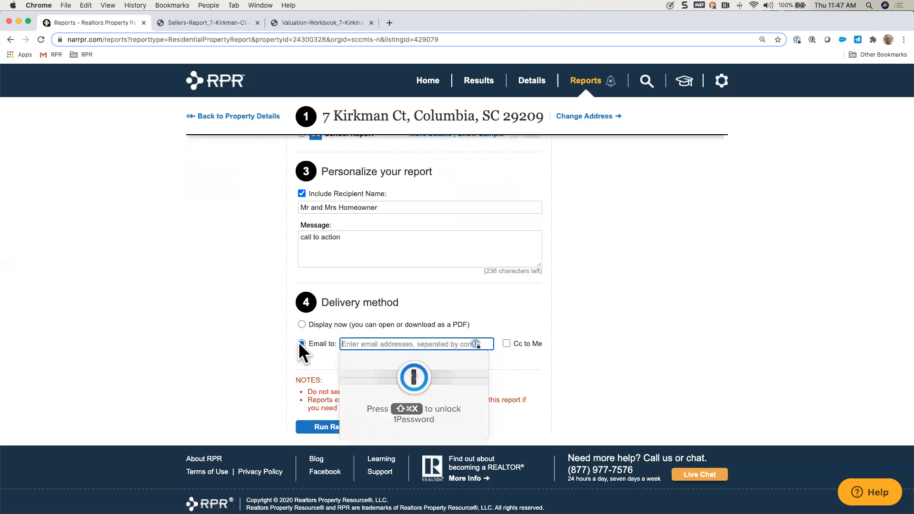
click(319, 358)
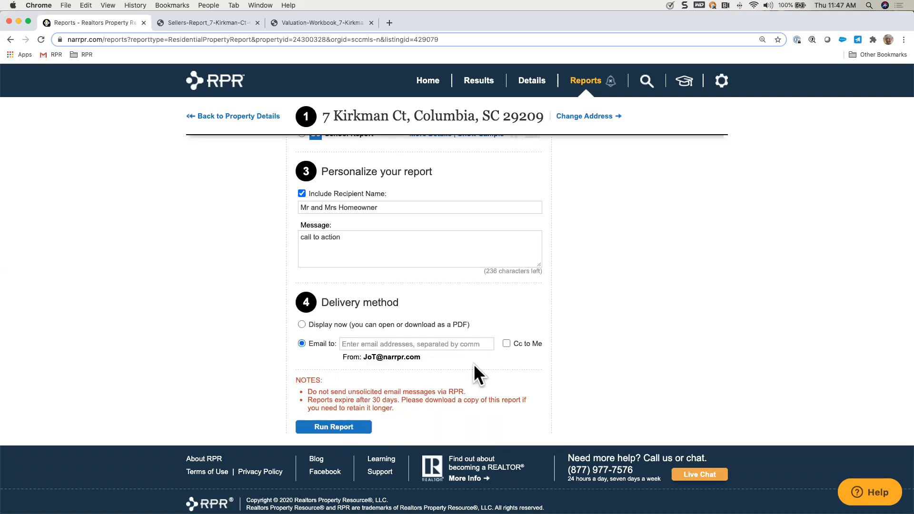
click(367, 238)
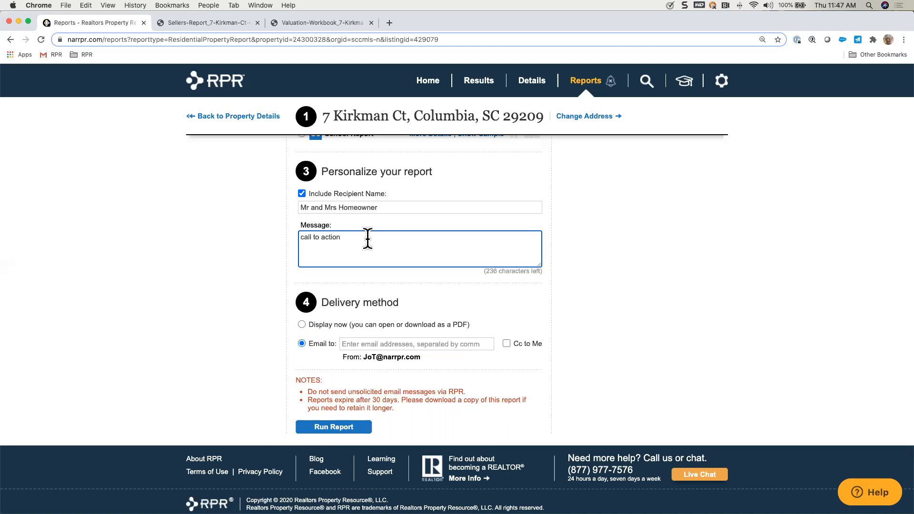
Step: Set the delivery method to Display now, run the Seller's Report and dismiss the generation notice
click(301, 325)
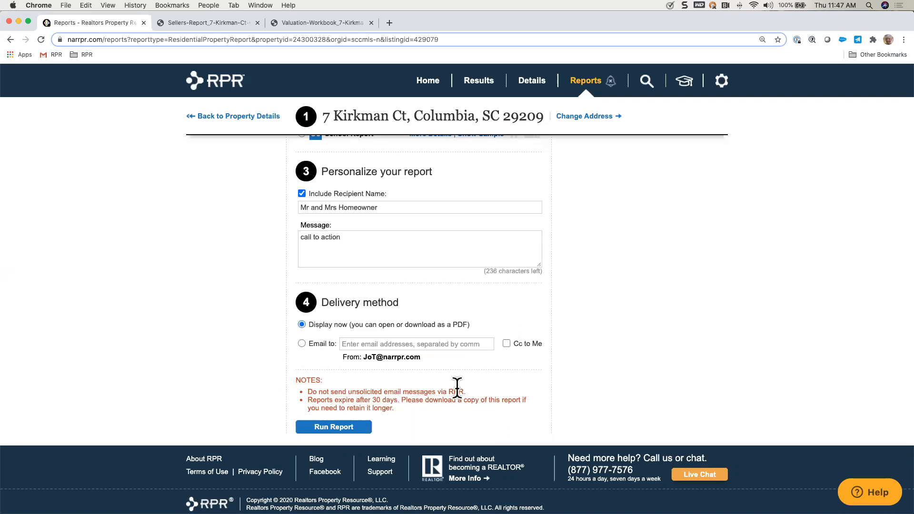
click(336, 426)
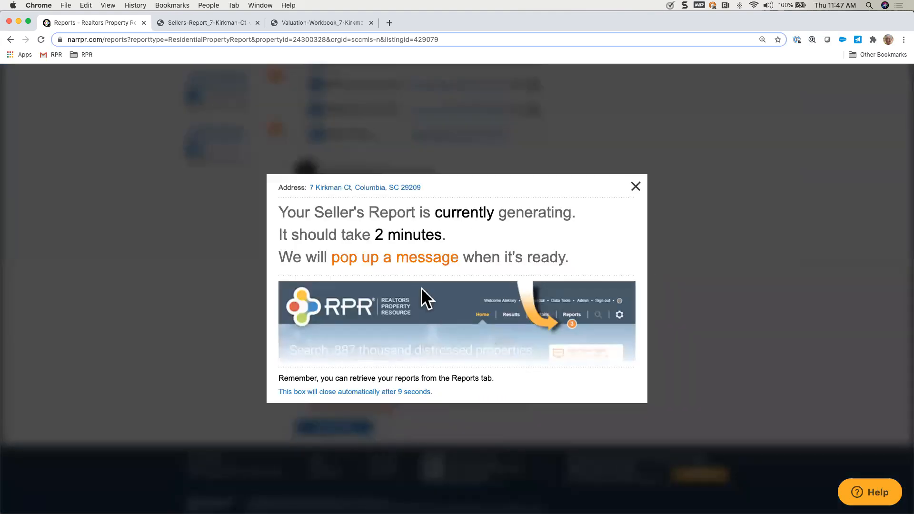
click(636, 186)
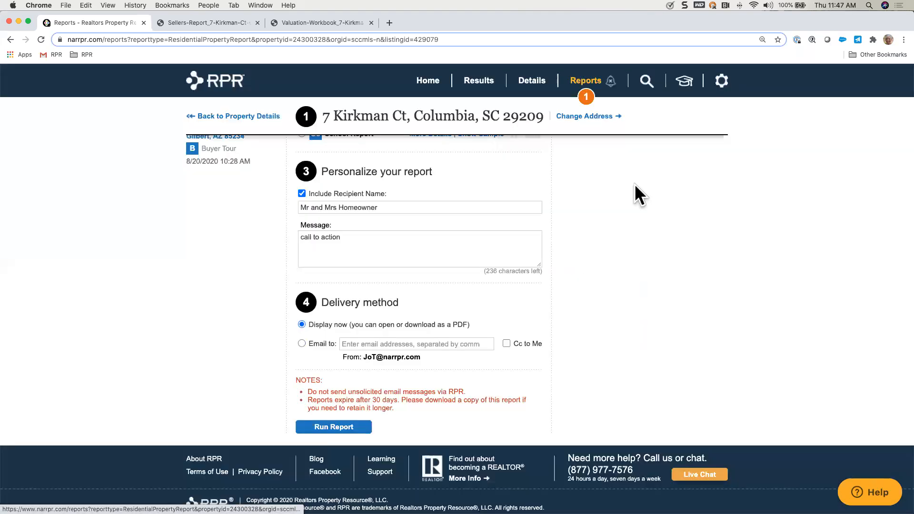
Step: Open the previously generated Seller's Report PDF and examine its cover, valuation summary, home facts, extended home facts and schools
click(205, 20)
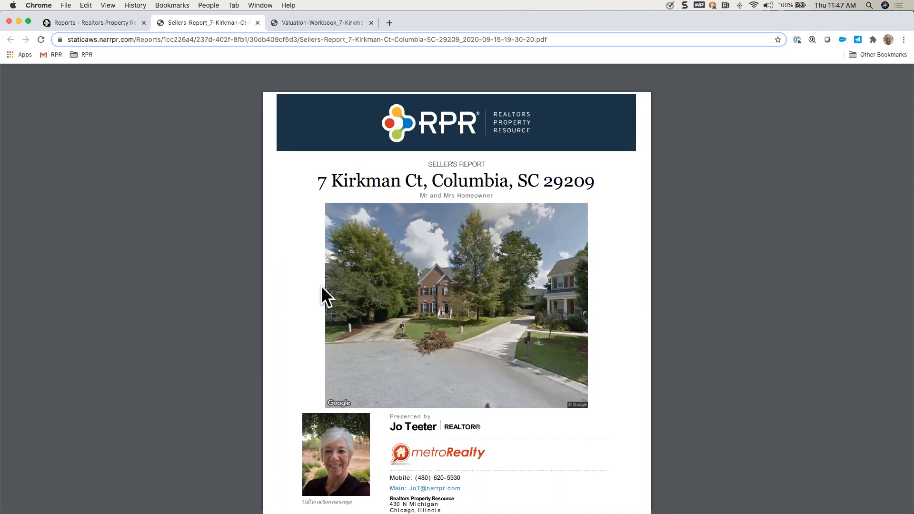
scroll(469, 404, down, 3)
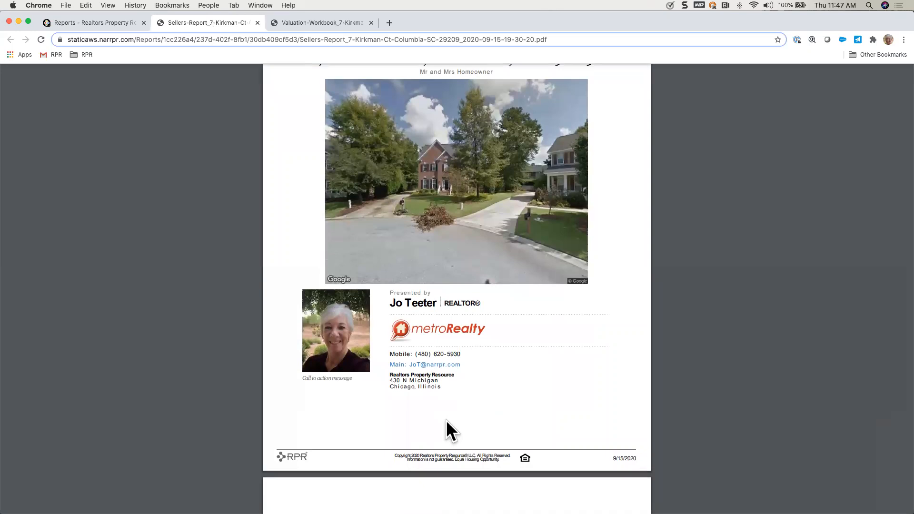
scroll(446, 420, down, 10)
scroll(446, 420, down, 13)
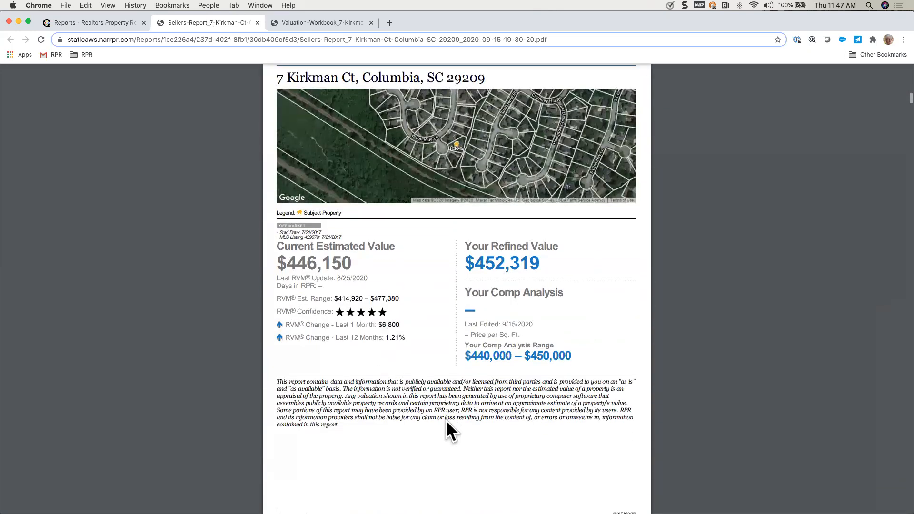
scroll(446, 419, down, 1)
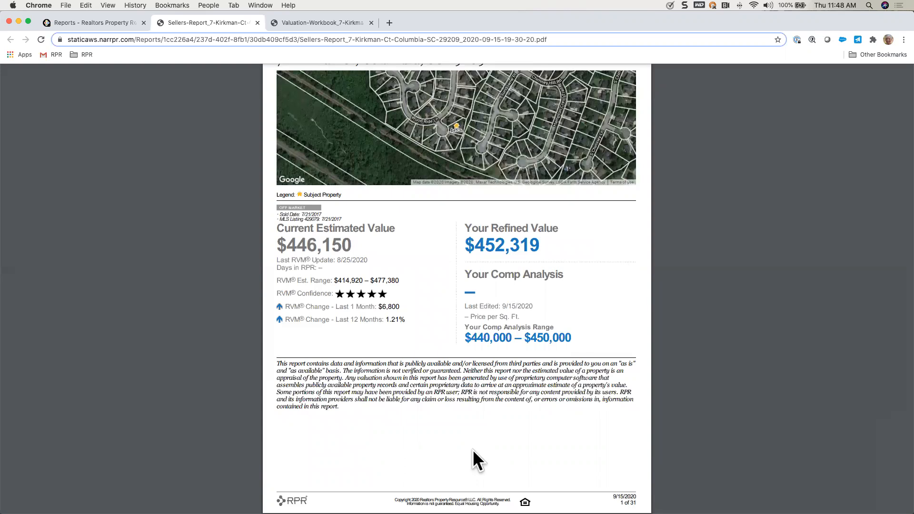
scroll(472, 449, down, 10)
scroll(472, 449, down, 3)
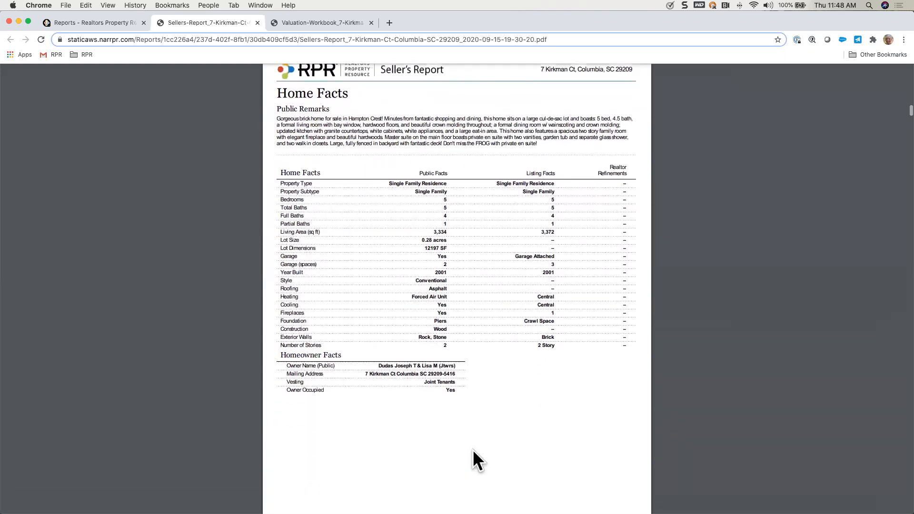
scroll(472, 450, down, 7)
scroll(472, 449, down, 8)
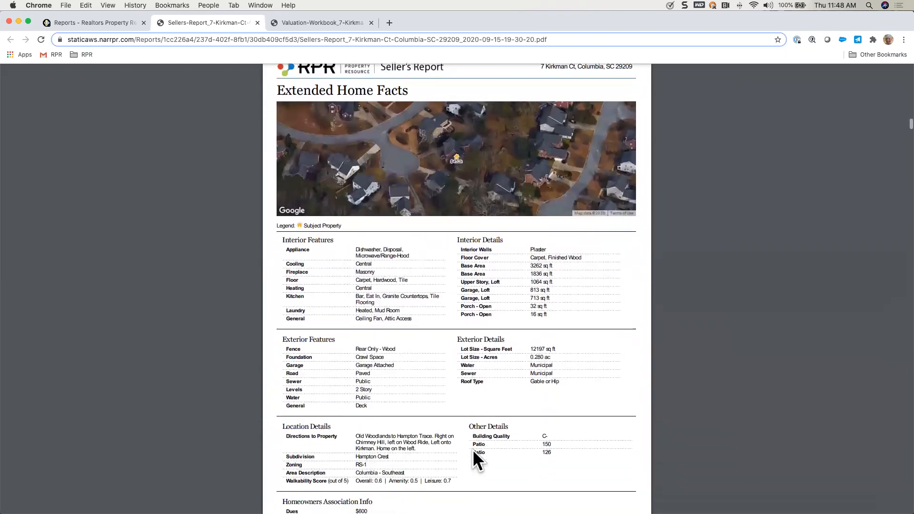
scroll(472, 450, down, 18)
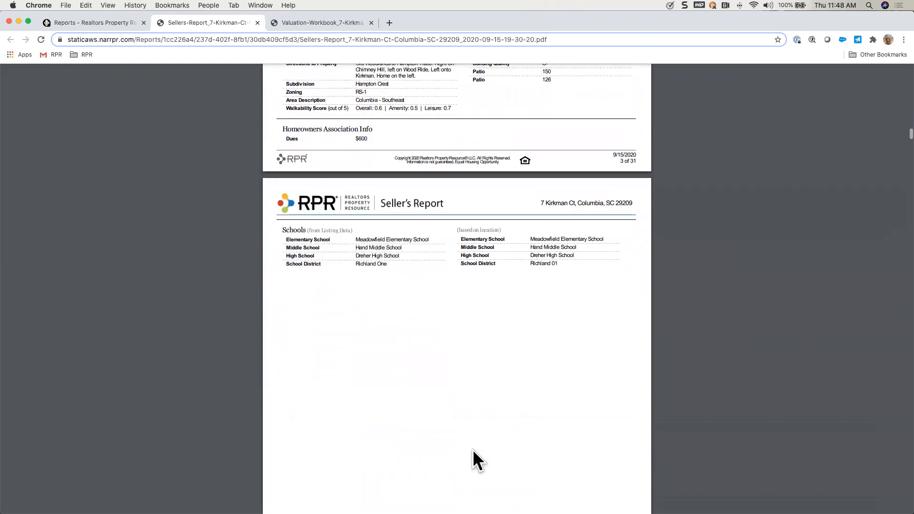
Step: Examine the report's refined value adjustments, property history, mortgage and deed records, sales and financing activity, and market activity for 29209
scroll(472, 449, down, 4)
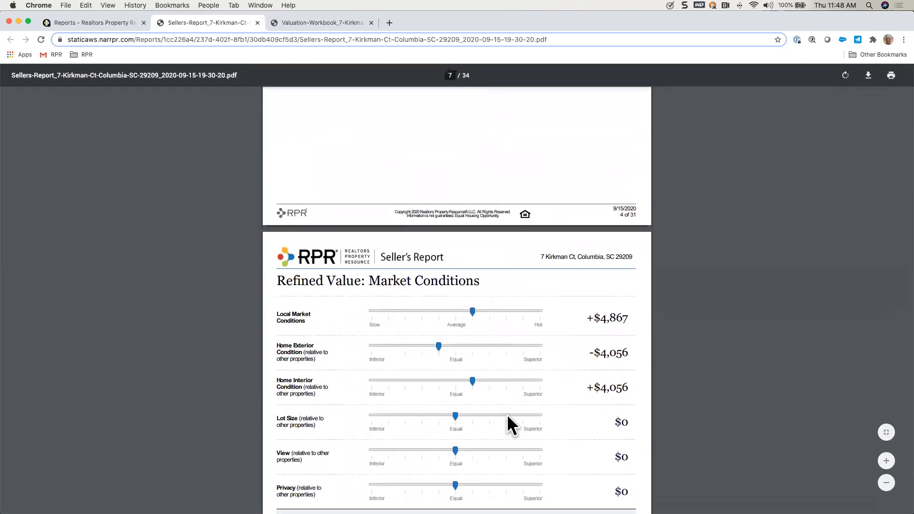
scroll(509, 424, down, 2)
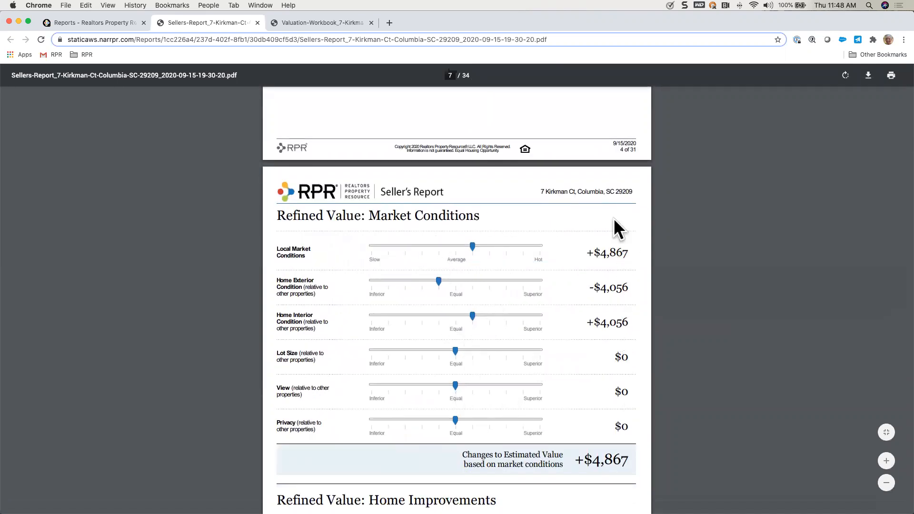
scroll(553, 415, down, 6)
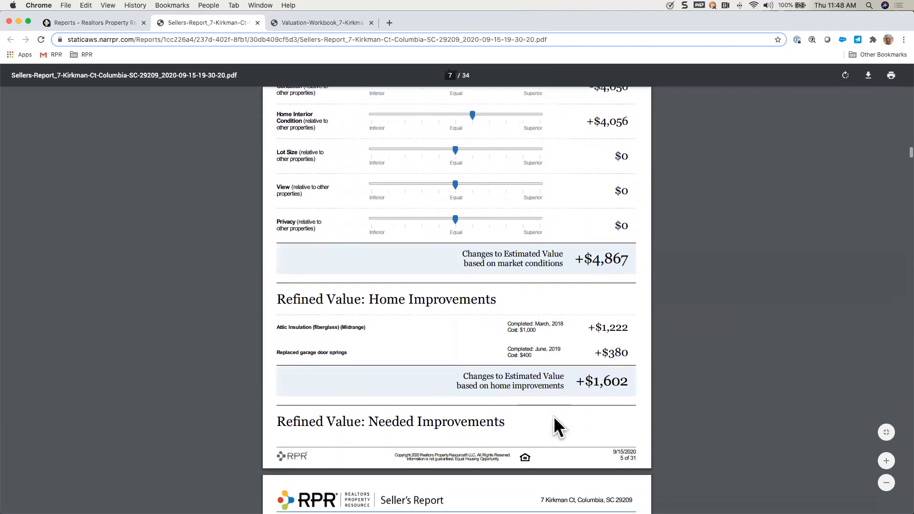
scroll(553, 416, down, 1)
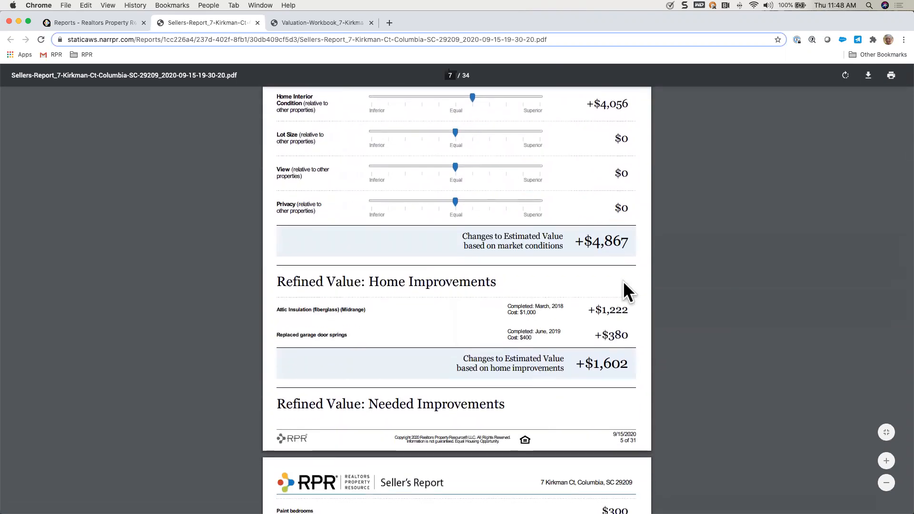
scroll(624, 367, down, 8)
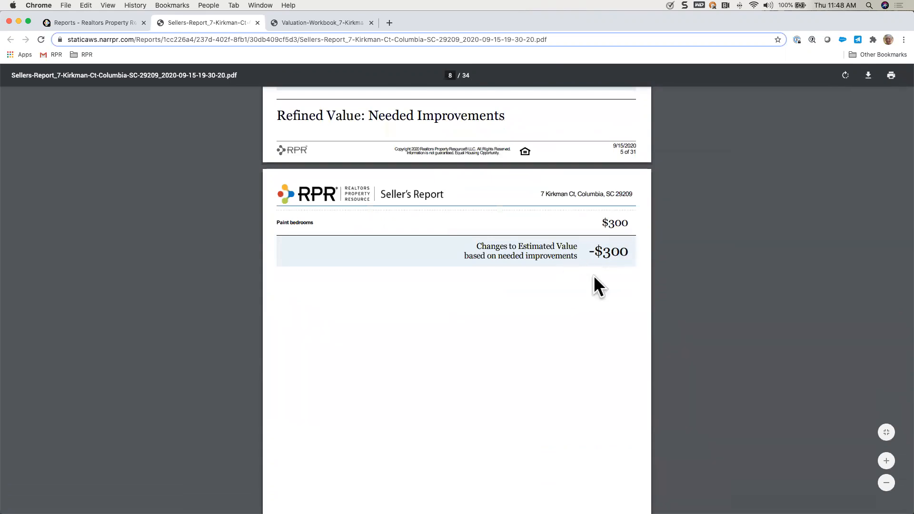
scroll(595, 298, down, 4)
scroll(595, 298, down, 15)
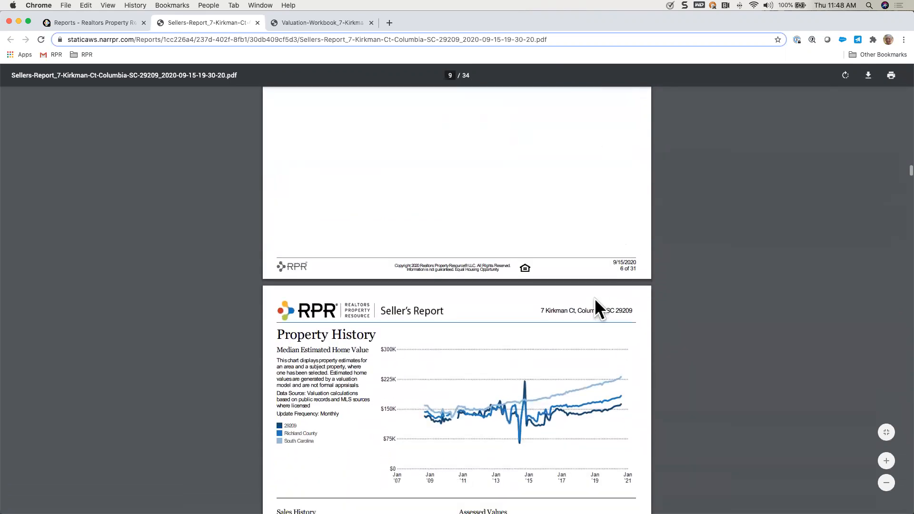
scroll(594, 298, down, 4)
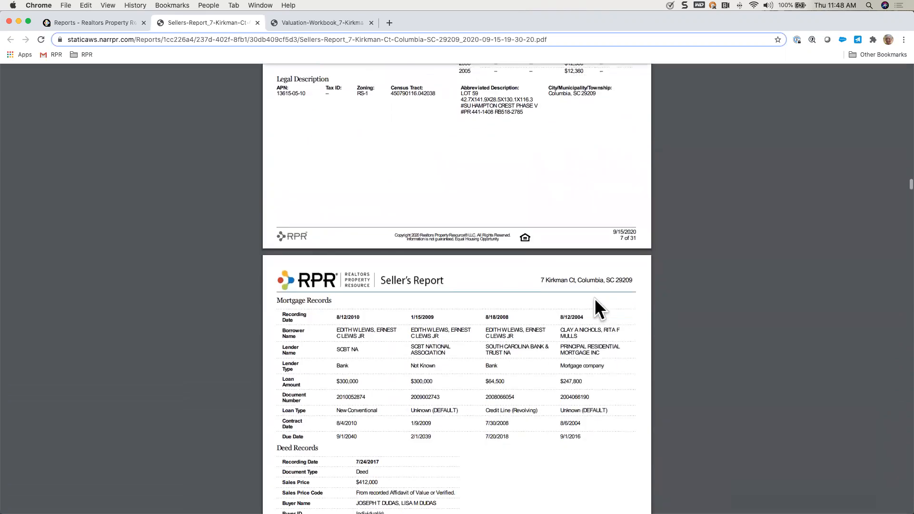
scroll(595, 298, down, 13)
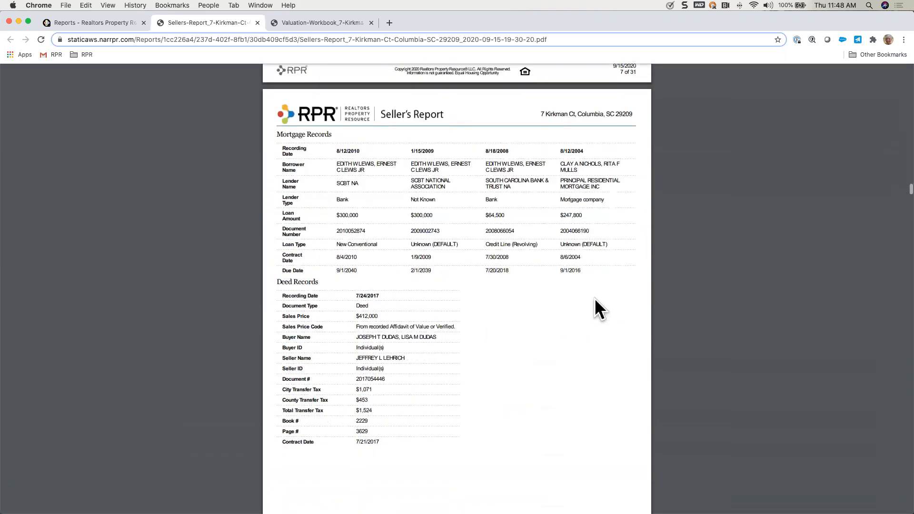
scroll(595, 297, down, 1)
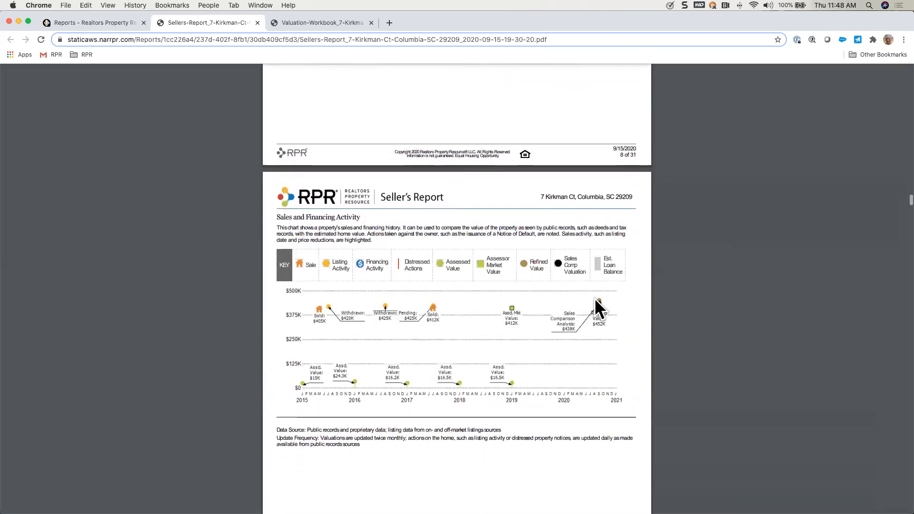
scroll(596, 308, down, 13)
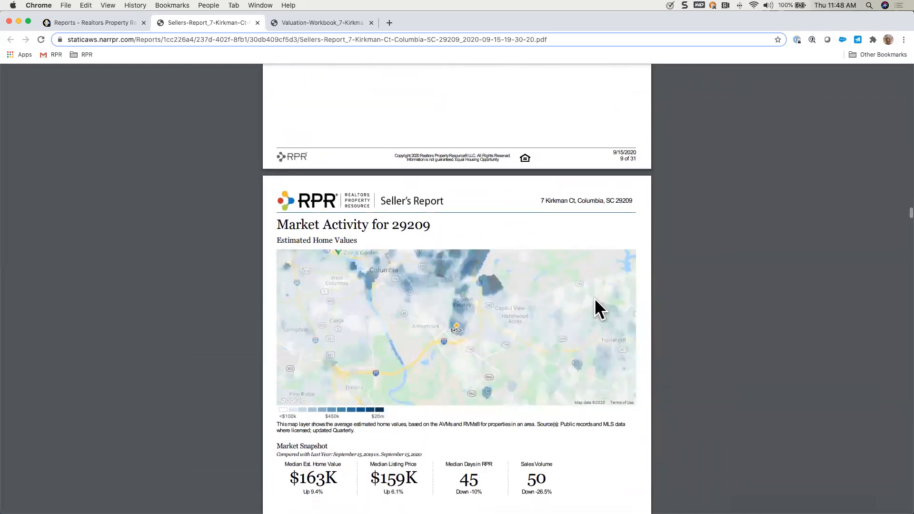
Step: Examine the report's market snapshot, price adjustment figures, market health charts and comps map
scroll(597, 308, down, 3)
scroll(594, 299, down, 20)
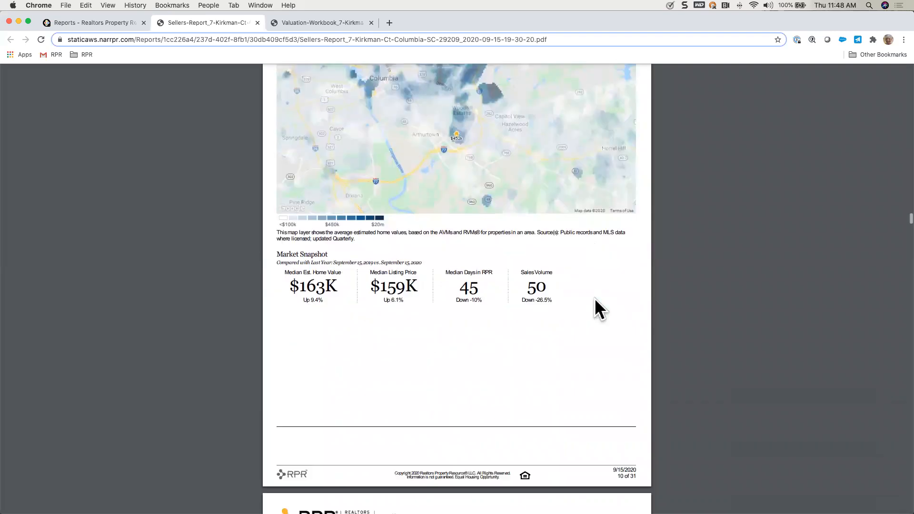
scroll(595, 298, down, 16)
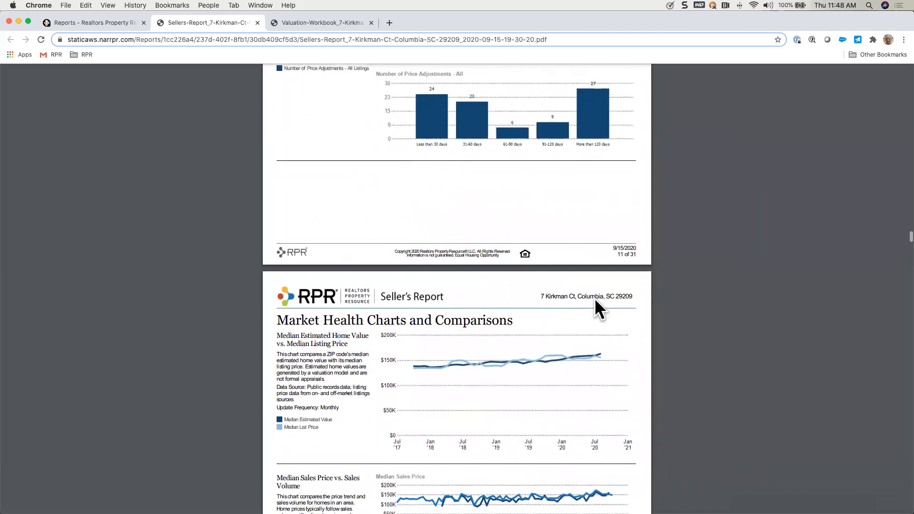
scroll(595, 298, down, 20)
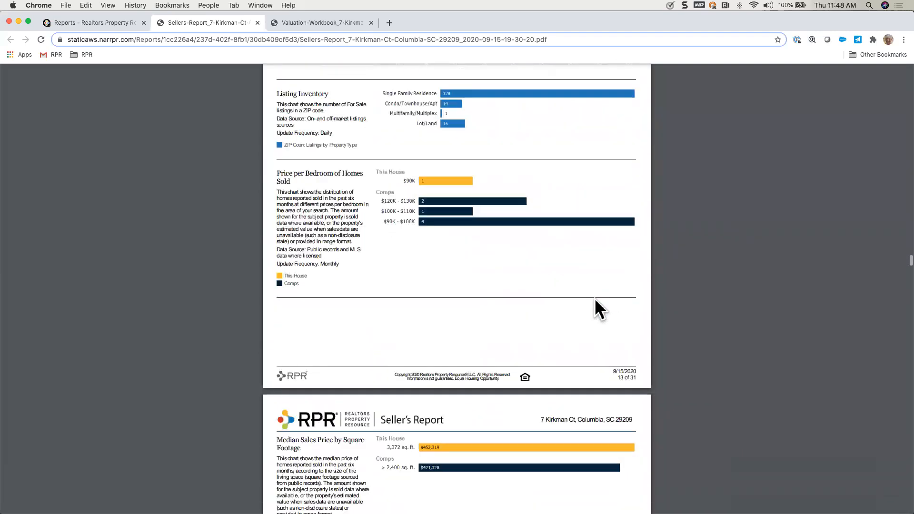
scroll(595, 298, down, 12)
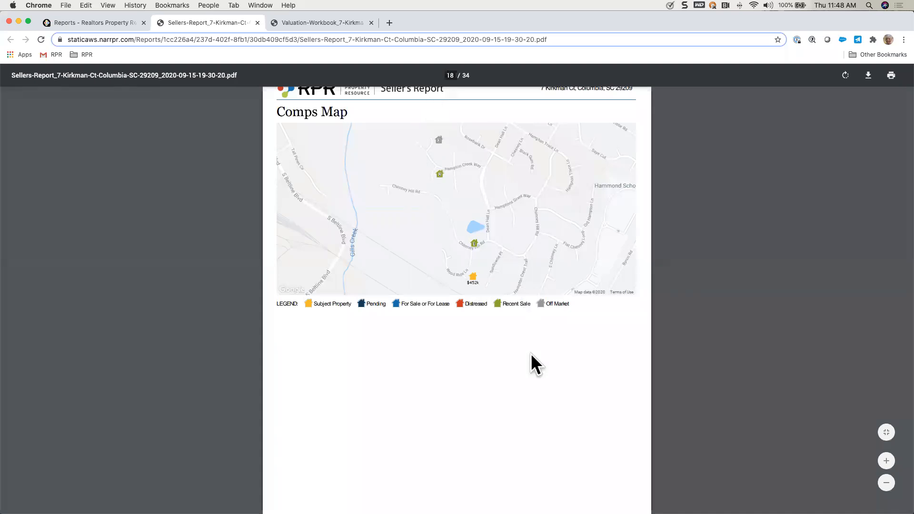
Step: Examine the agent-selected comps table and the detail page of each comparable home
scroll(531, 354, down, 10)
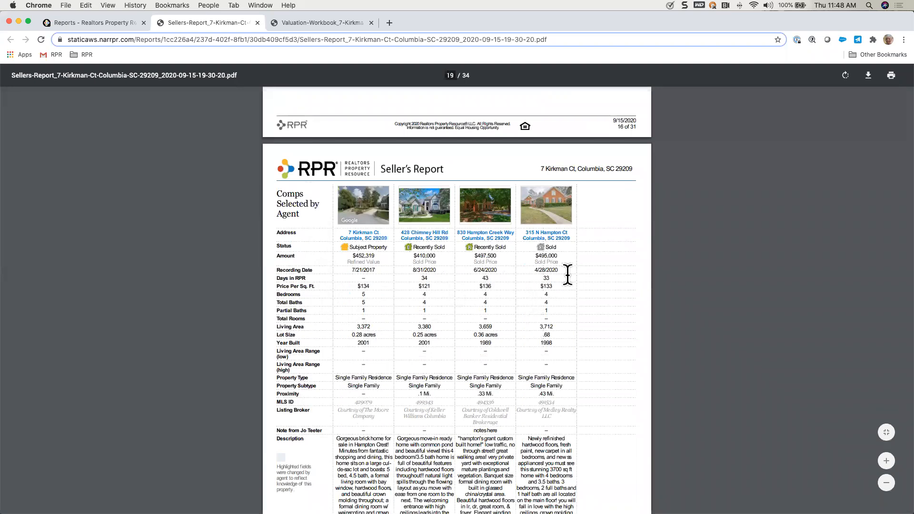
scroll(518, 334, down, 10)
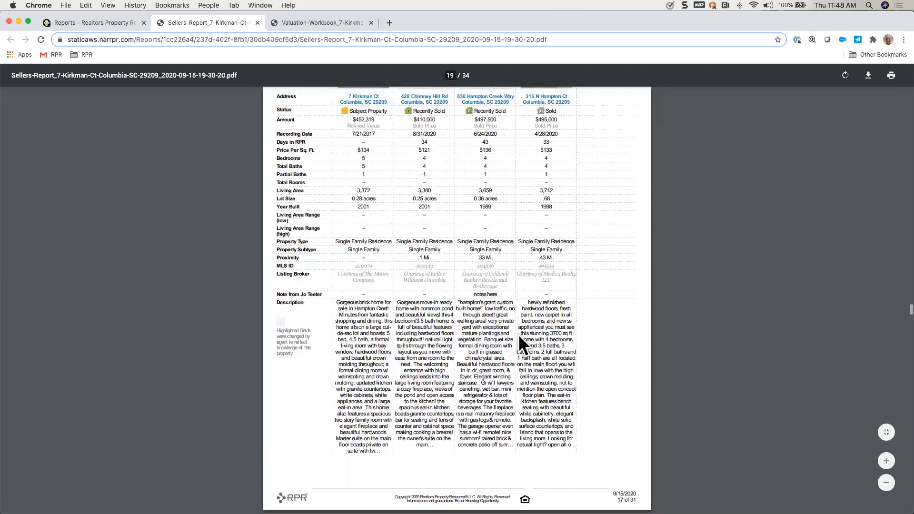
scroll(518, 334, down, 2)
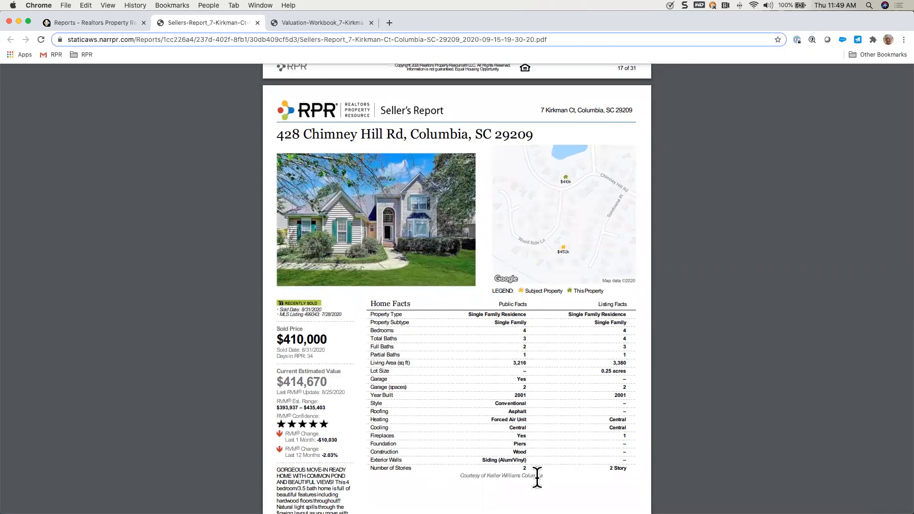
scroll(546, 425, down, 10)
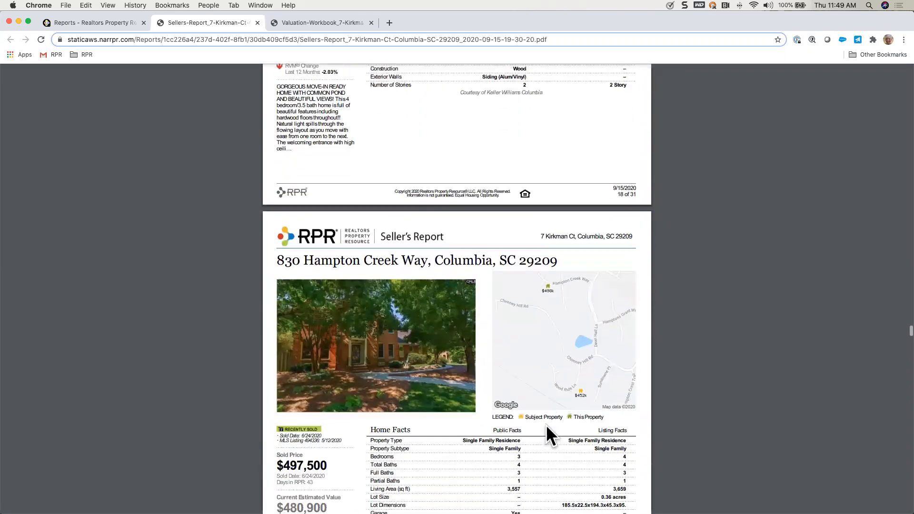
scroll(546, 425, down, 10)
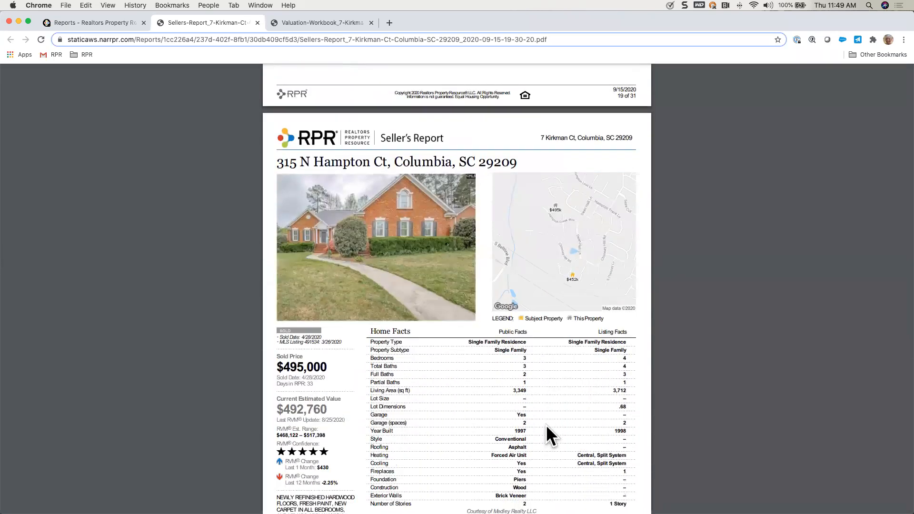
scroll(547, 425, down, 7)
Step: Examine the selected recent market activity for 29209, the active listings table and each active listing's detail page
scroll(546, 425, down, 2)
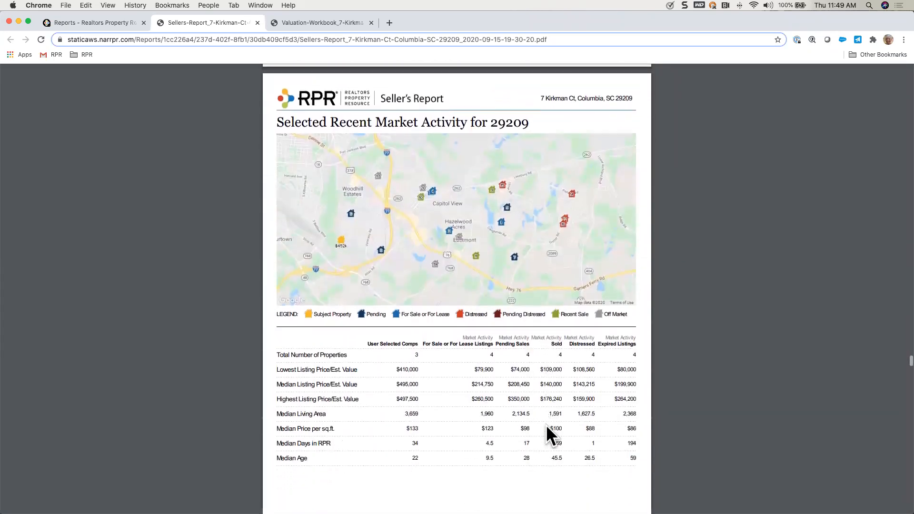
scroll(547, 425, down, 3)
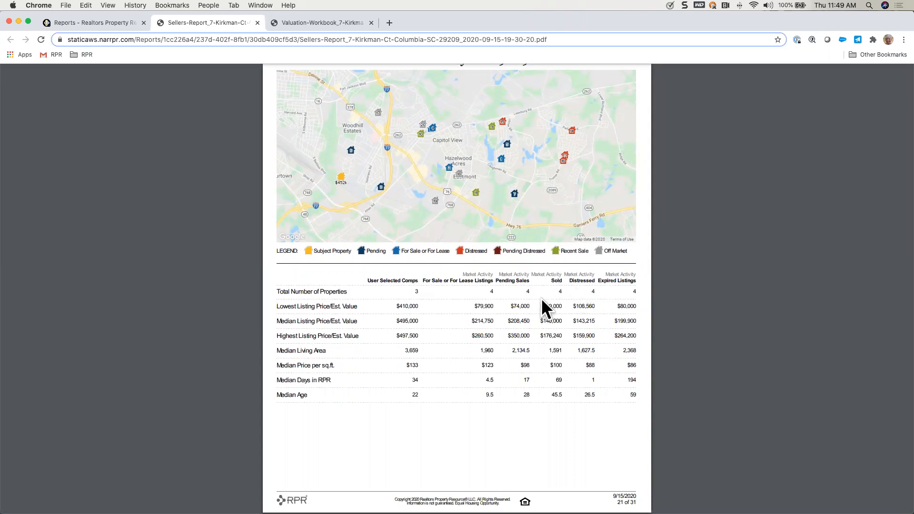
scroll(550, 407, down, 10)
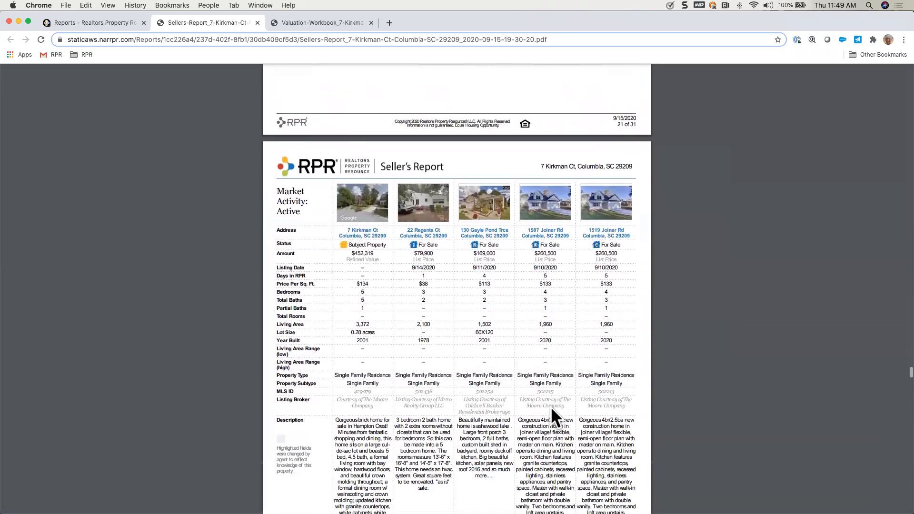
scroll(550, 407, down, 2)
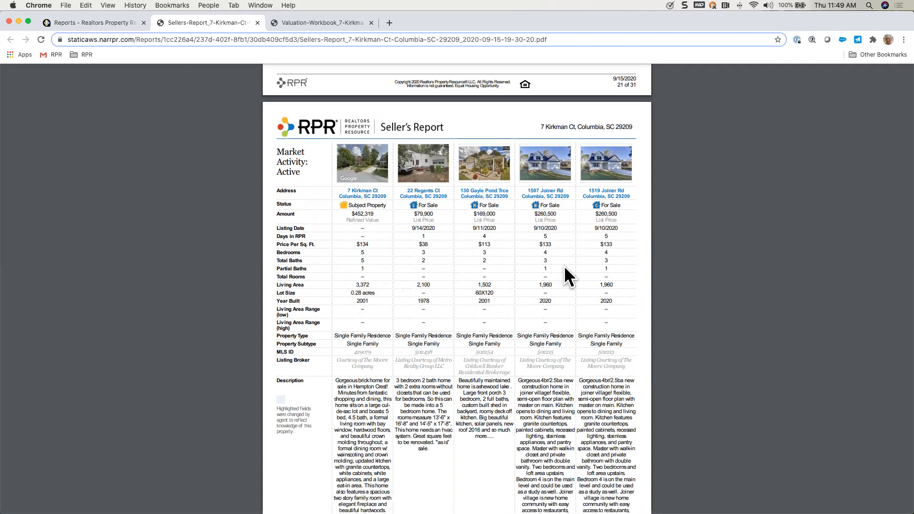
scroll(535, 308, down, 6)
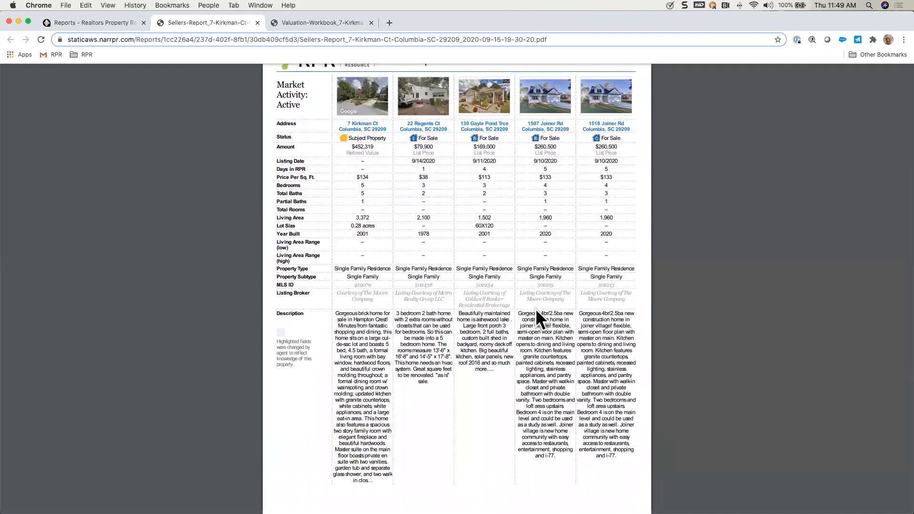
scroll(536, 308, down, 7)
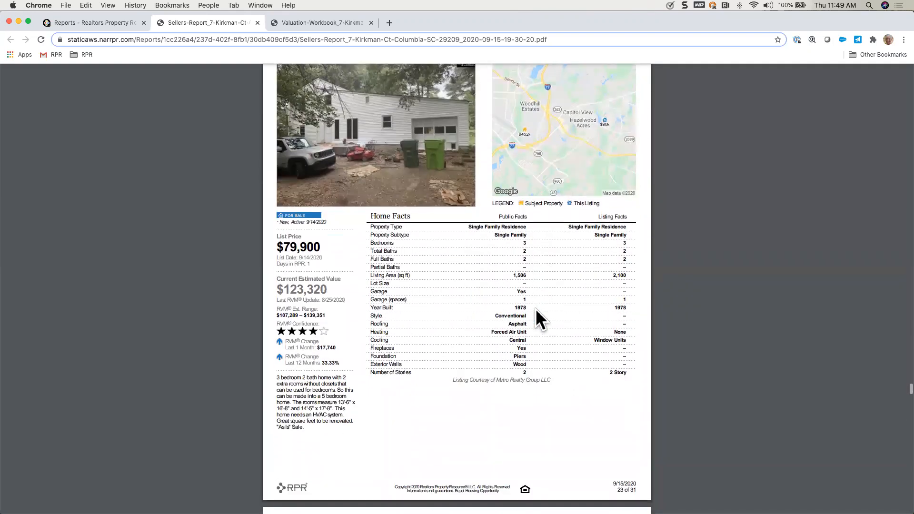
scroll(535, 308, down, 9)
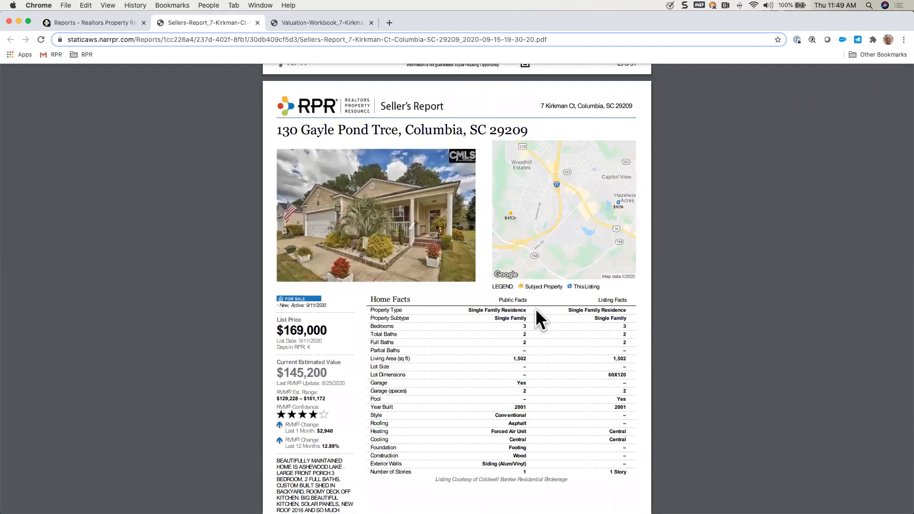
scroll(535, 308, down, 4)
scroll(536, 308, down, 8)
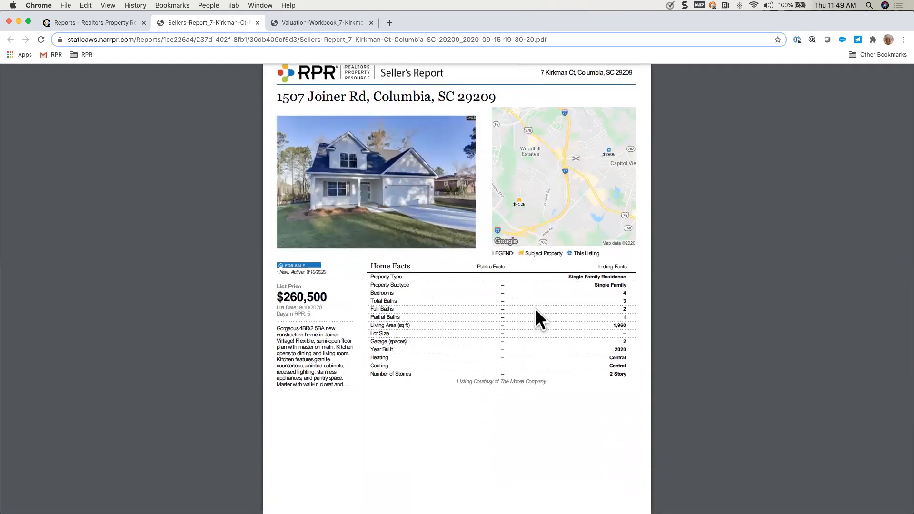
scroll(536, 310, down, 6)
scroll(535, 309, down, 3)
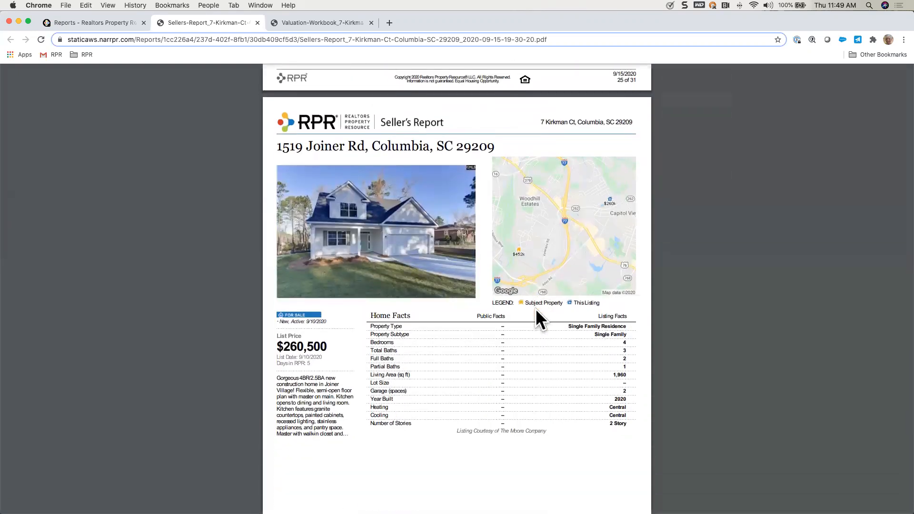
Step: Examine the Recommended Pricing Strategy page, including the refined value and comparative analysis details and the signature lines
scroll(535, 308, down, 6)
scroll(535, 308, down, 5)
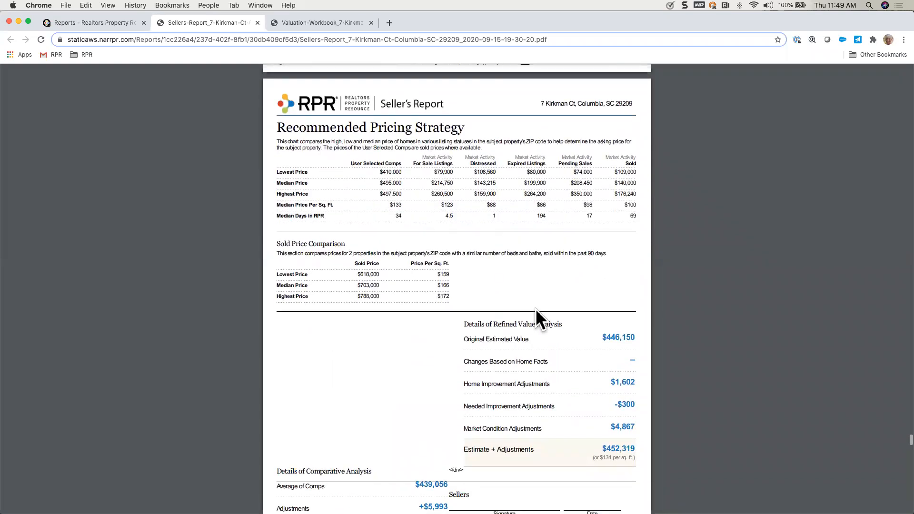
scroll(536, 308, down, 1)
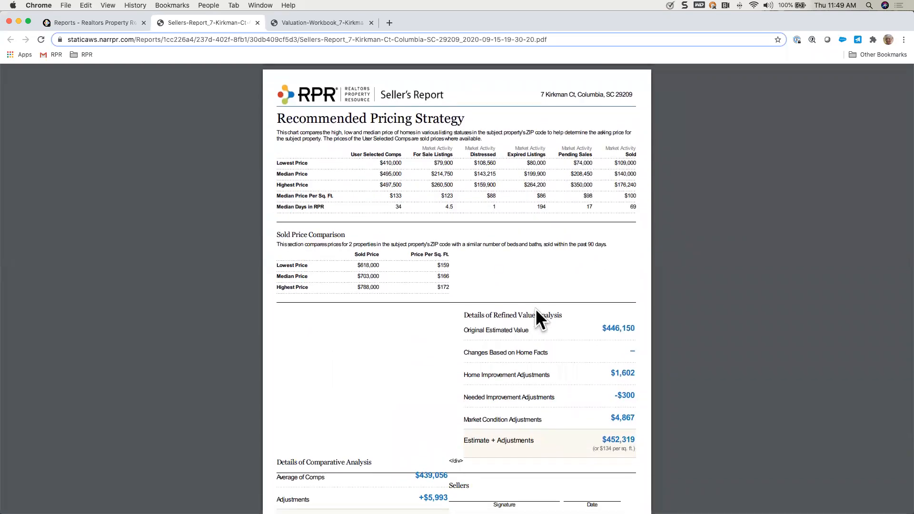
scroll(533, 360, down, 1)
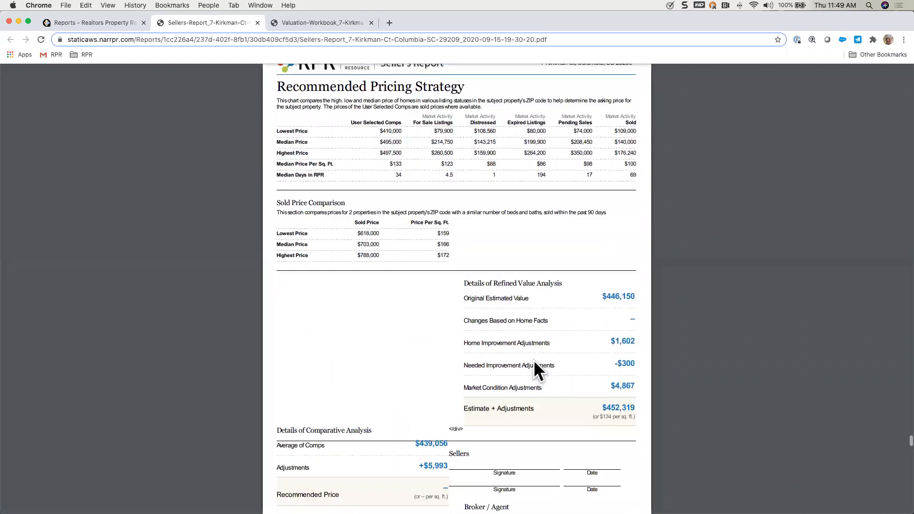
scroll(533, 360, down, 3)
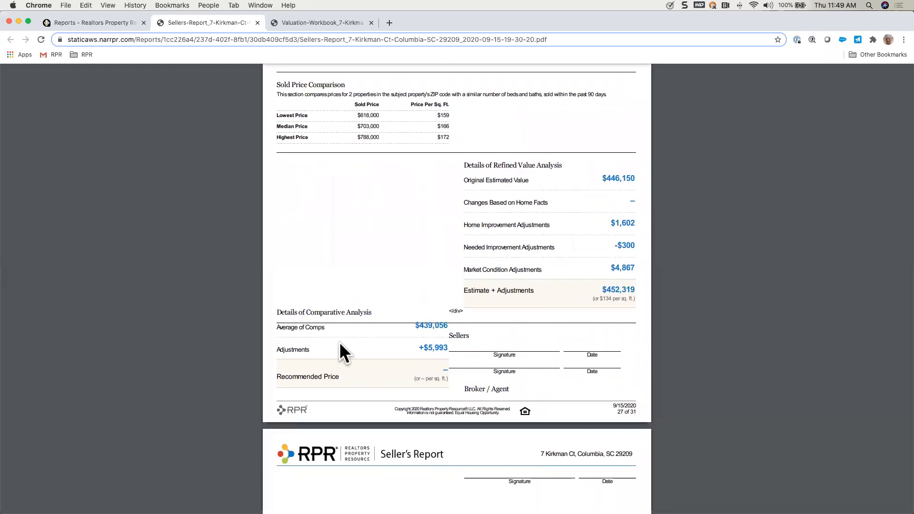
scroll(482, 374, down, 4)
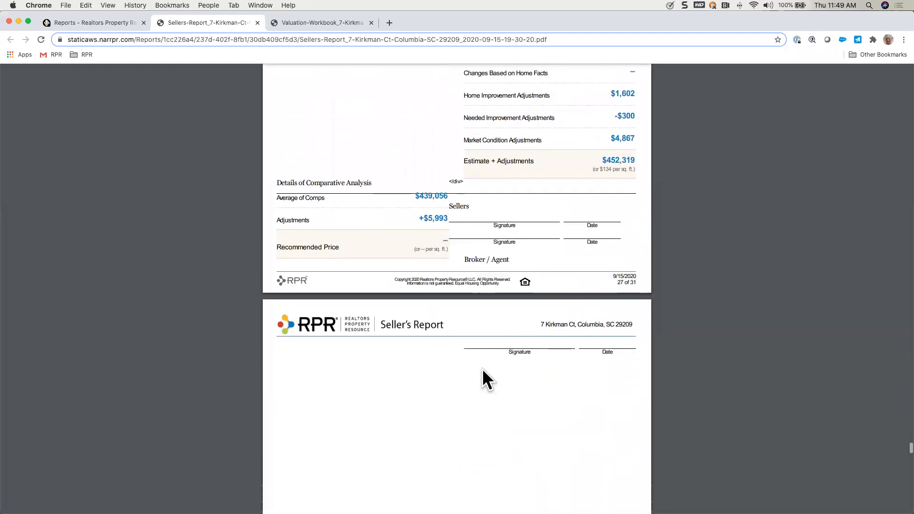
scroll(482, 370, down, 1)
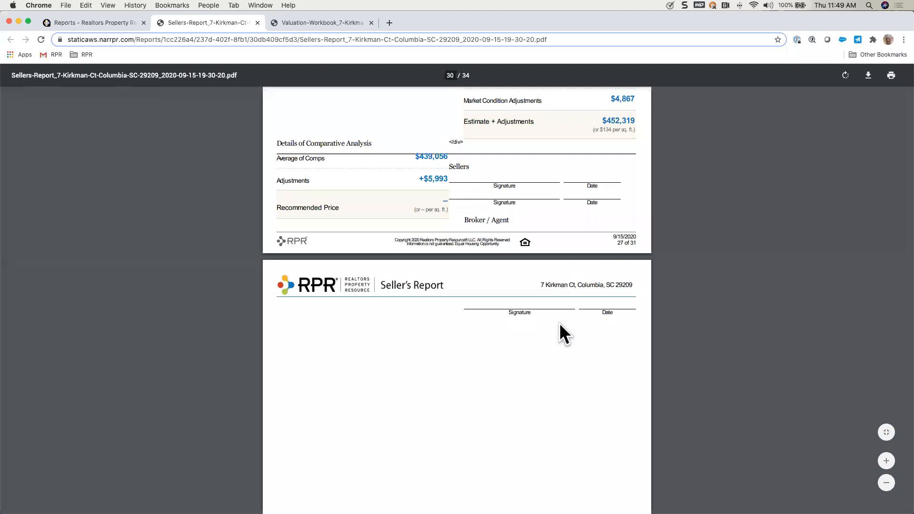
Step: Examine the Seller's Proceeds form, the agent's property photos and notes, and the closing page about RPR's data
scroll(560, 324, down, 10)
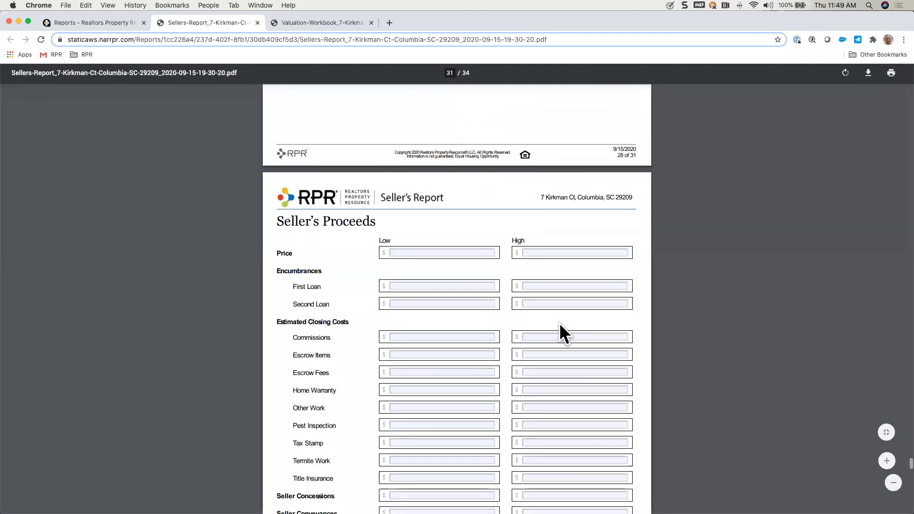
scroll(559, 325, down, 2)
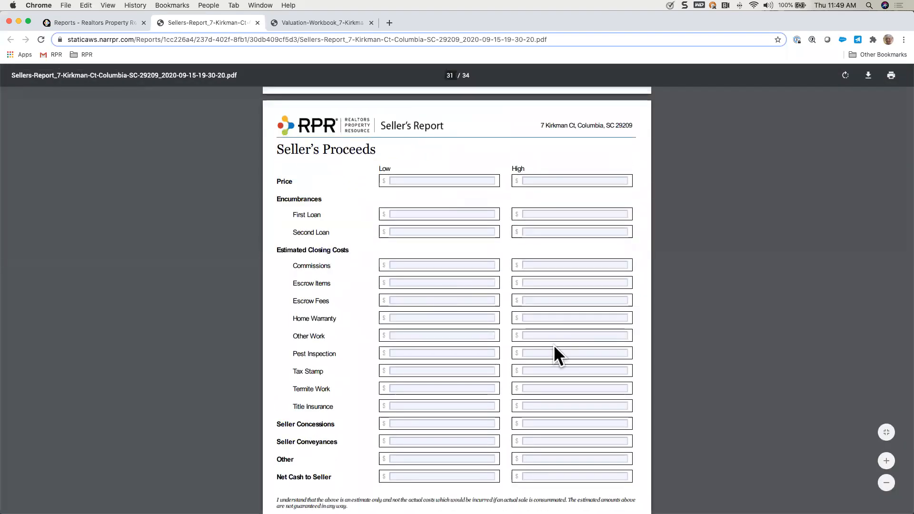
scroll(556, 386, down, 7)
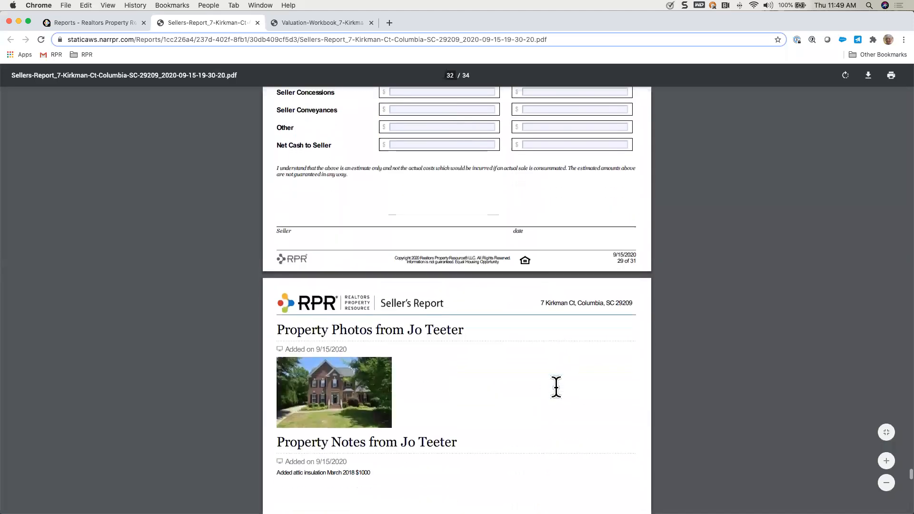
scroll(555, 386, down, 3)
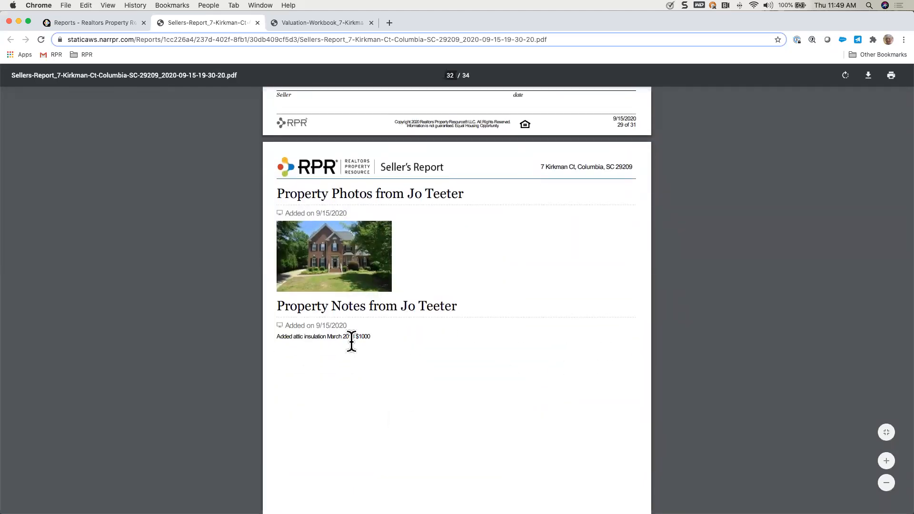
scroll(420, 398, down, 14)
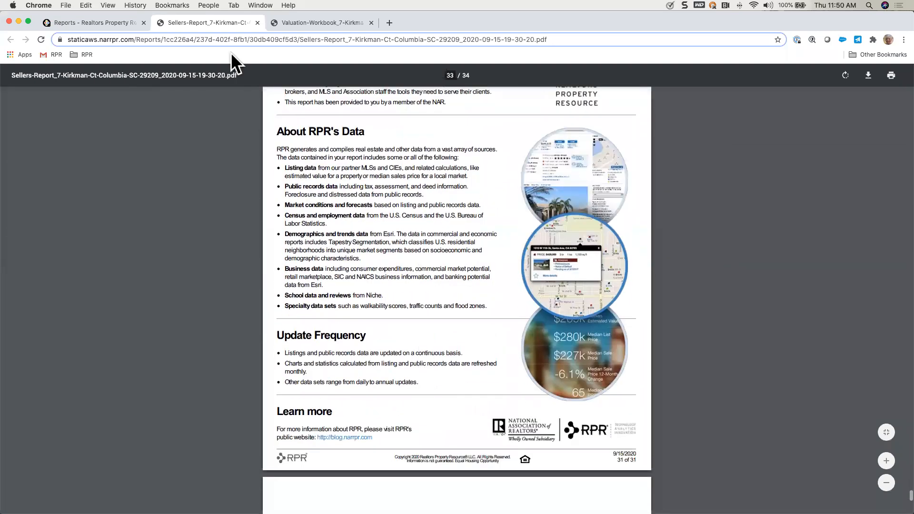
Step: Go back to the Reports page and download the newly generated Seller's Report to open it
click(105, 21)
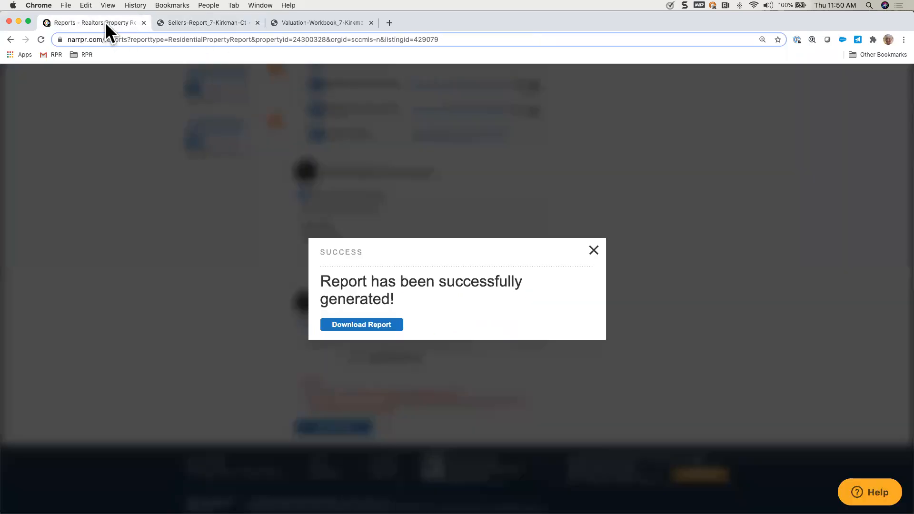
click(364, 322)
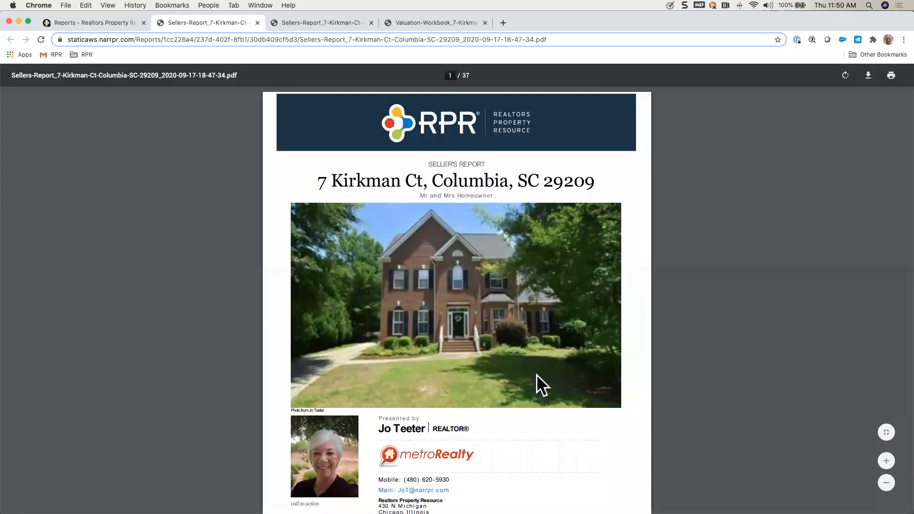
Step: Compare the cover page of the earlier Seller's Report with the cover of the newly generated one
click(312, 21)
scroll(369, 188, down, 5)
scroll(369, 188, up, 20)
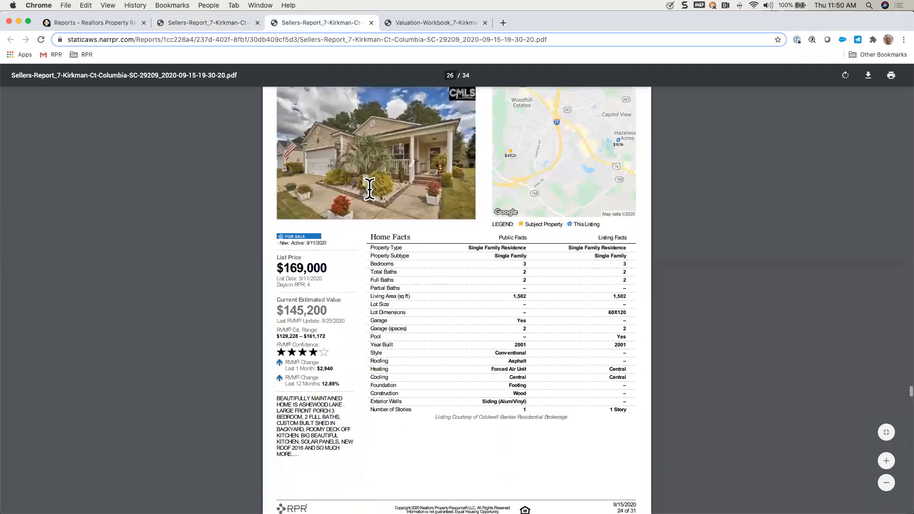
scroll(369, 188, up, 20)
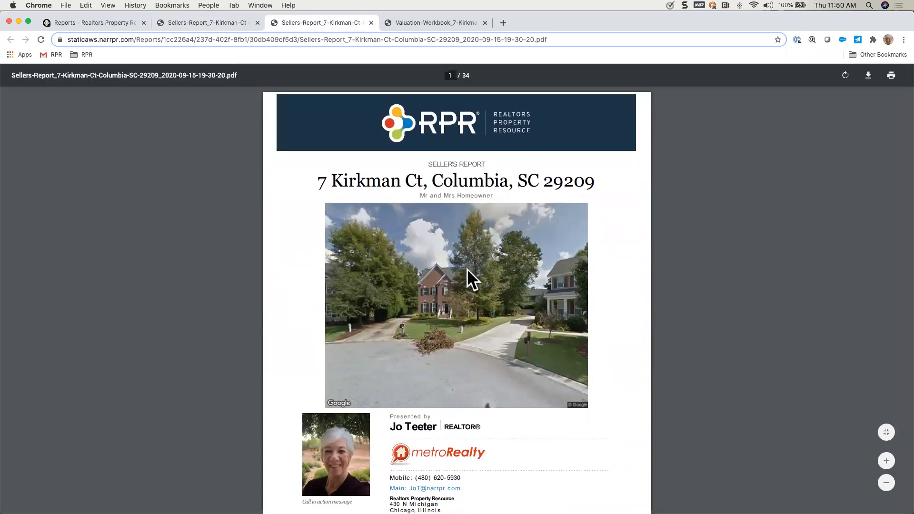
click(223, 18)
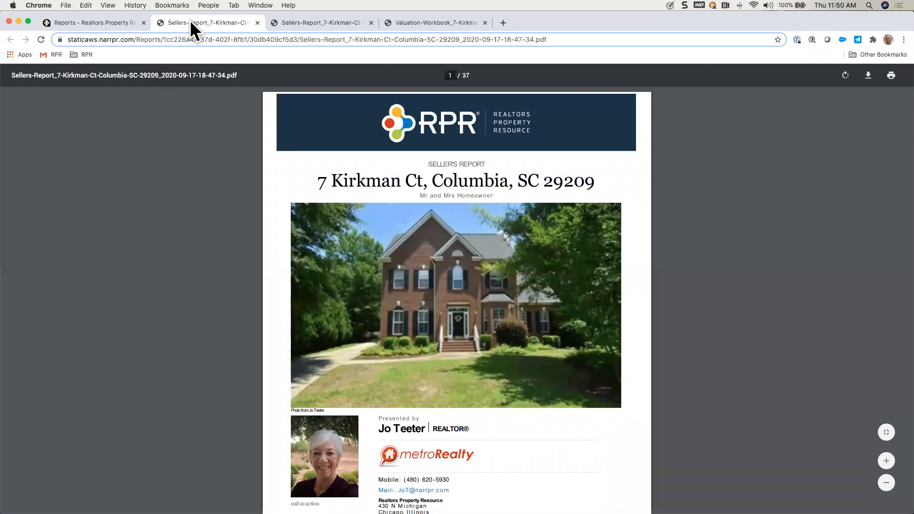
Step: Return from the Seller's Report PDF to the Reports page and go back to the property details
click(100, 24)
scroll(182, 267, up, 20)
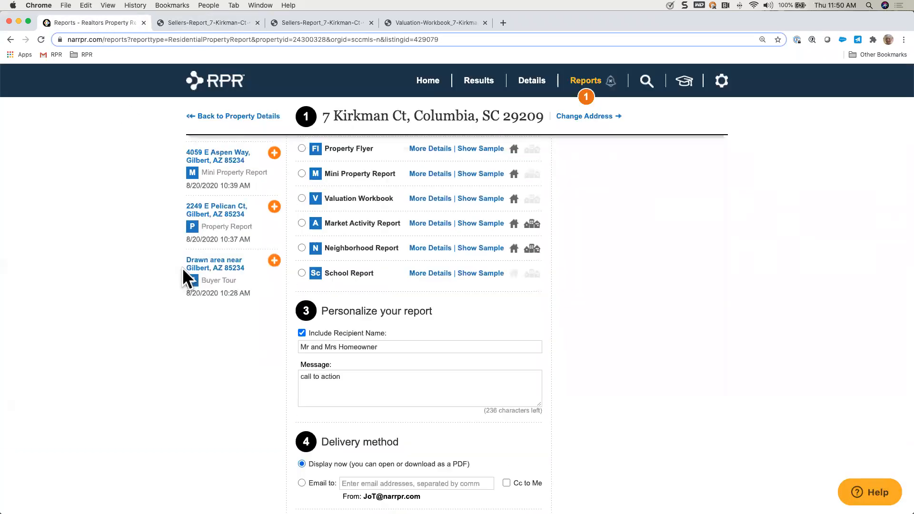
click(254, 116)
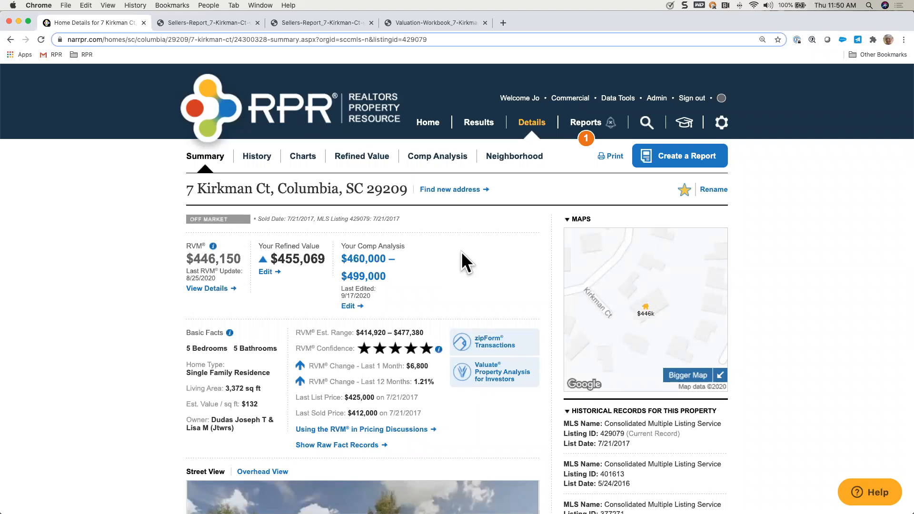
Step: Start a new report for the property, expand the Seller's Report details, and examine its custom pages and report elements
click(681, 164)
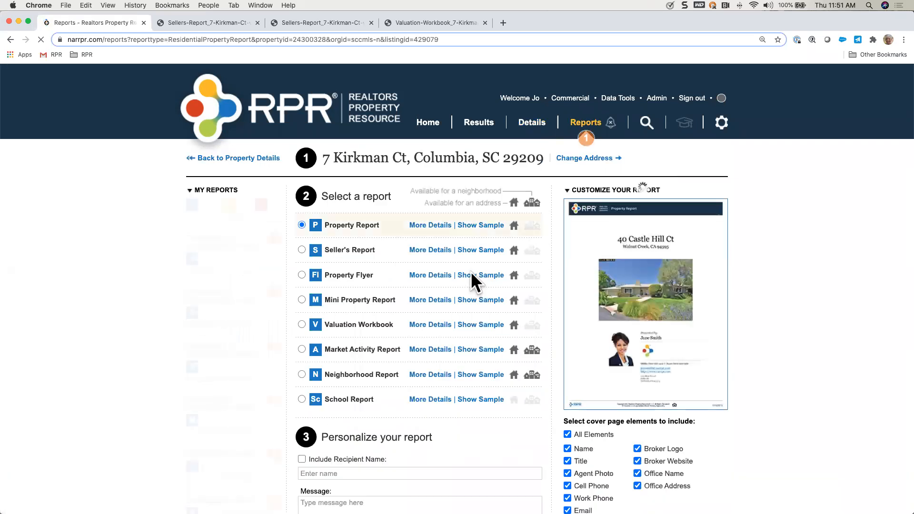
click(437, 251)
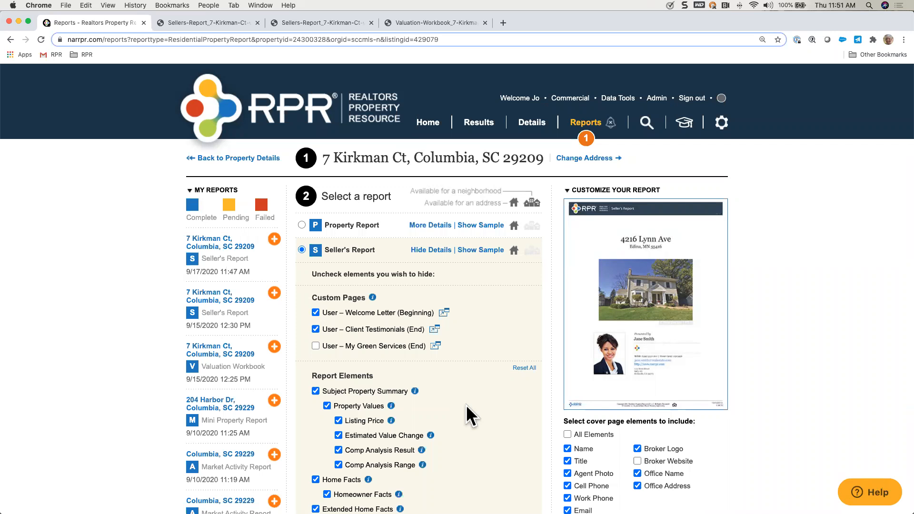
scroll(466, 404, down, 5)
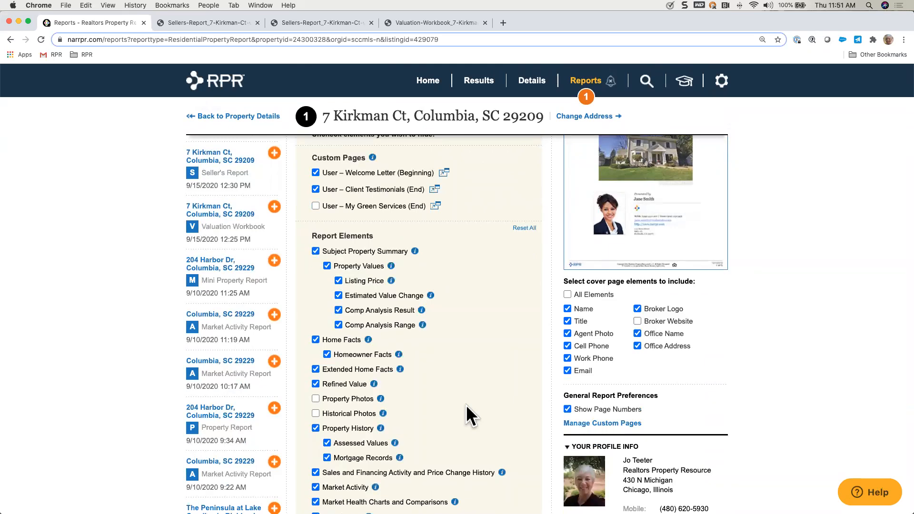
scroll(467, 413, down, 5)
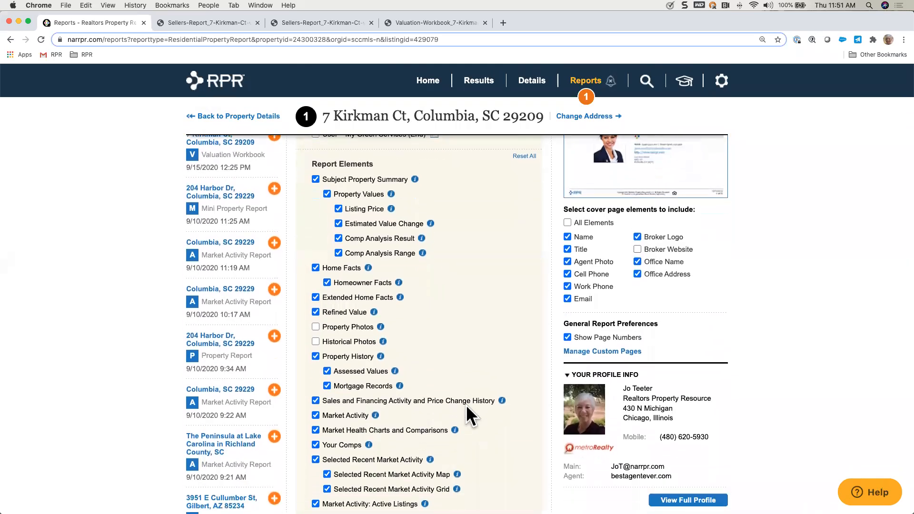
scroll(466, 406, down, 3)
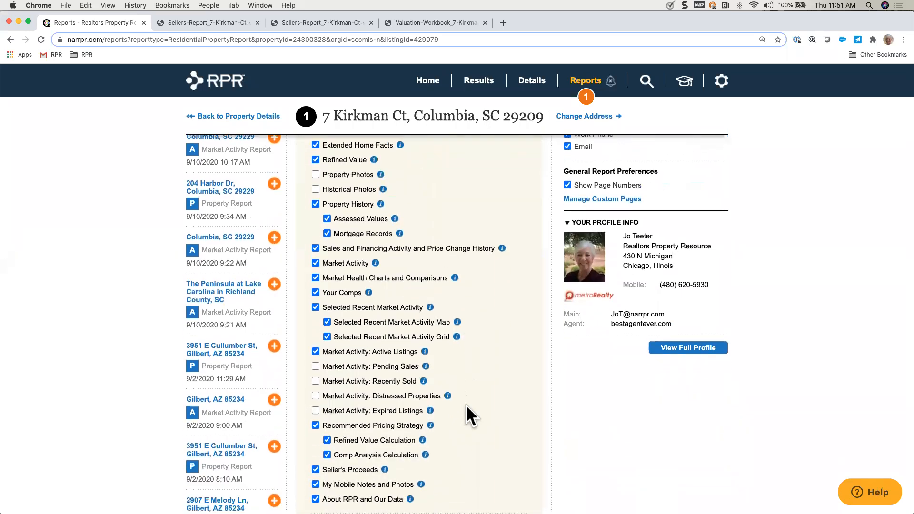
scroll(466, 405, down, 2)
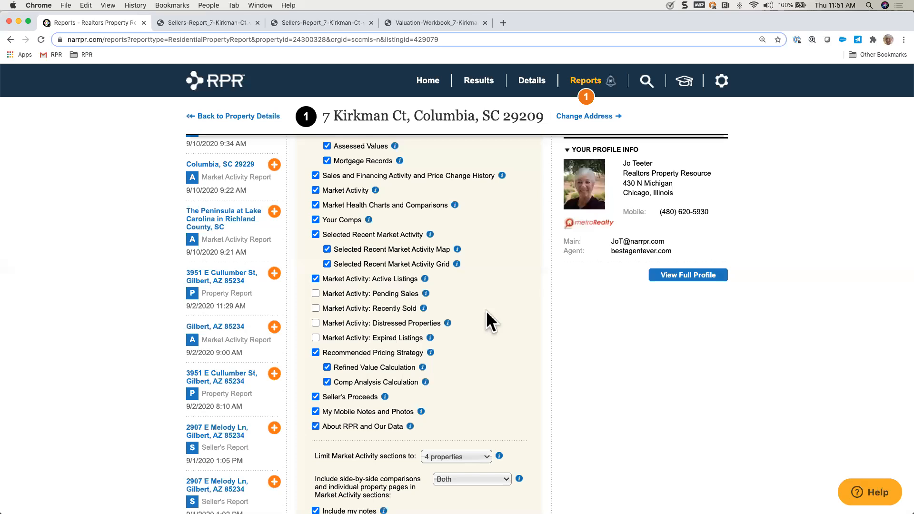
scroll(486, 310, up, 7)
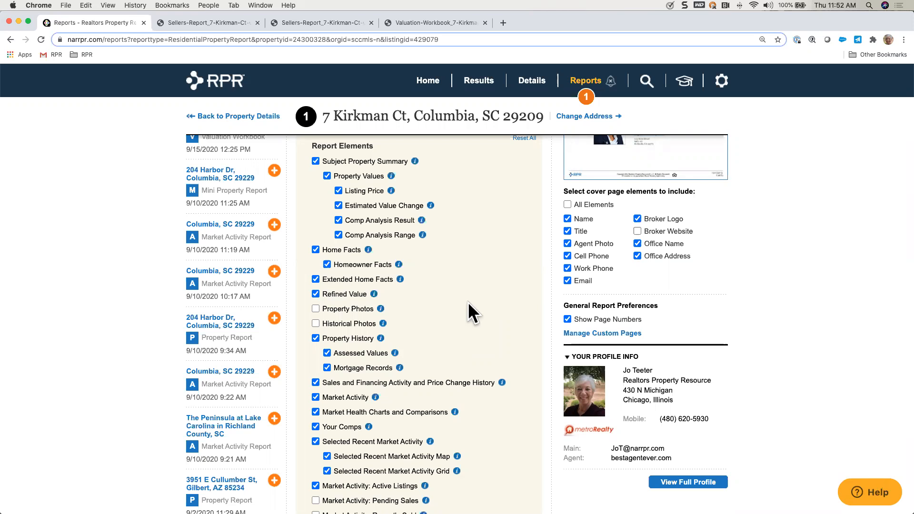
Step: Leave the report options, return to the property details, and open the comp analysis for editing
scroll(468, 301, up, 3)
scroll(468, 302, down, 1)
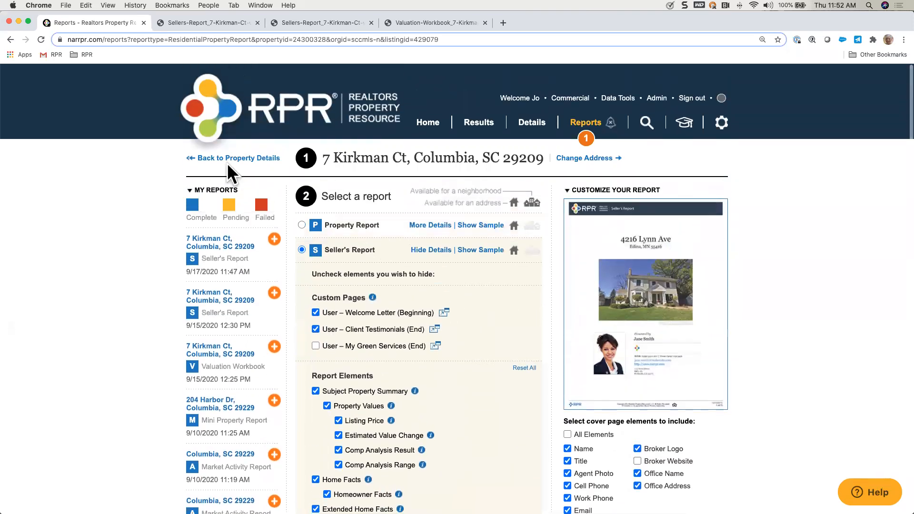
click(231, 160)
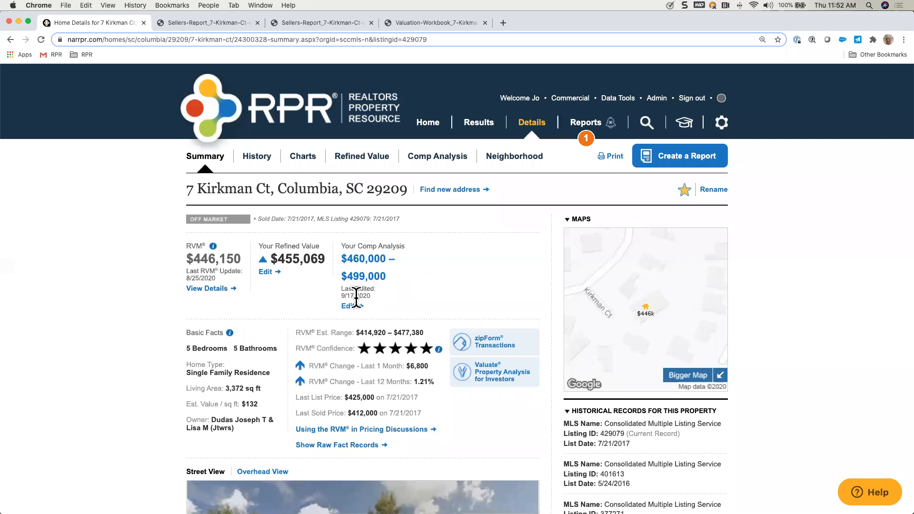
click(349, 308)
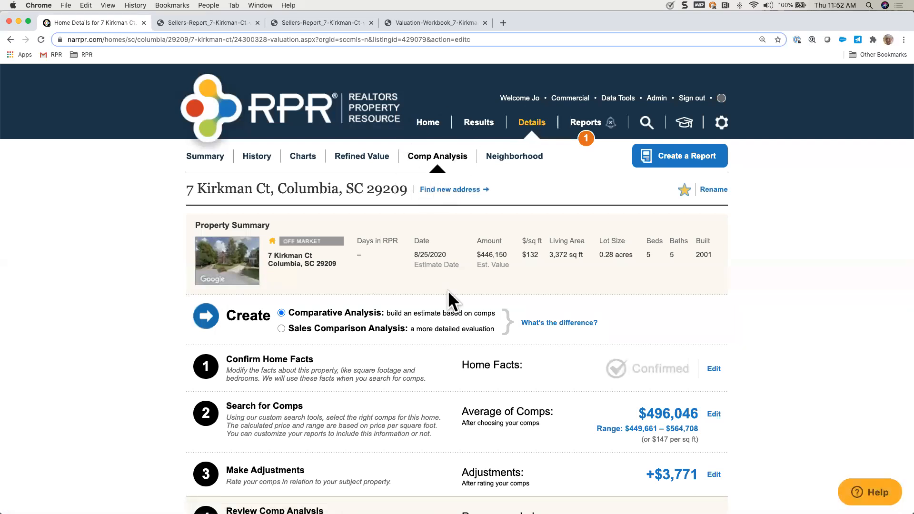
Step: Switch the analysis type to Sales Comparison Analysis and skip entering an appraiser license
scroll(447, 291, down, 1)
click(281, 303)
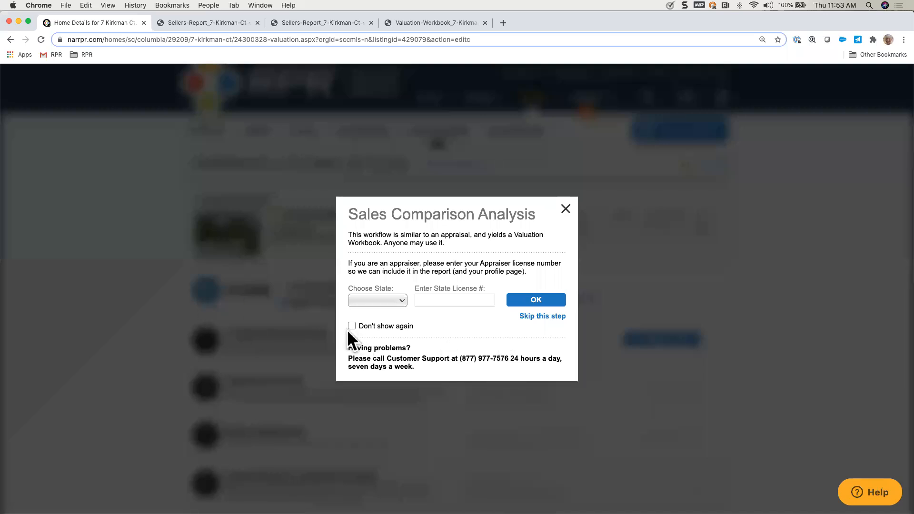
click(545, 316)
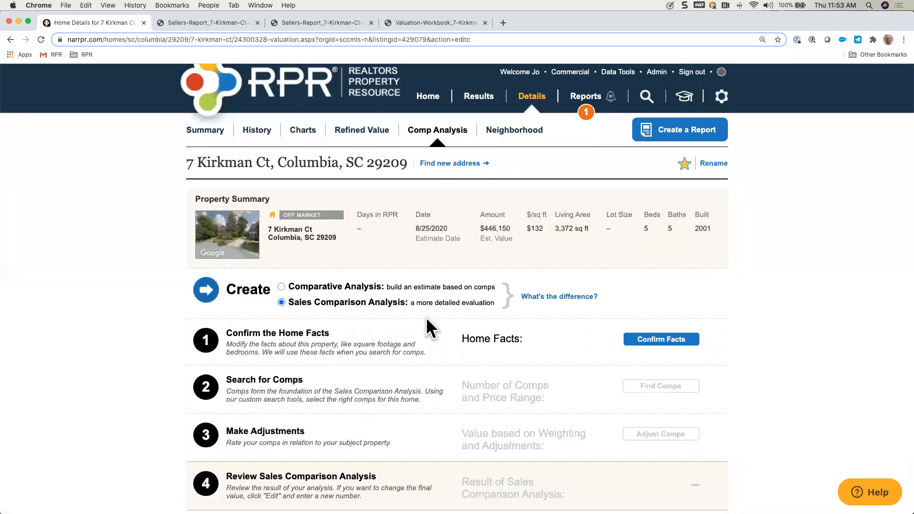
scroll(521, 345, down, 1)
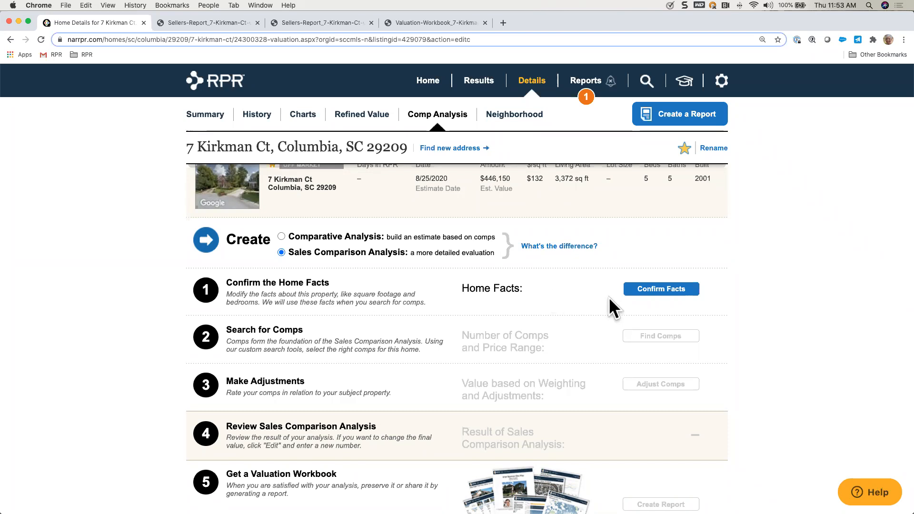
Step: Open the home facts for the sales comparison, review the full list, and confirm the facts without changes
click(671, 291)
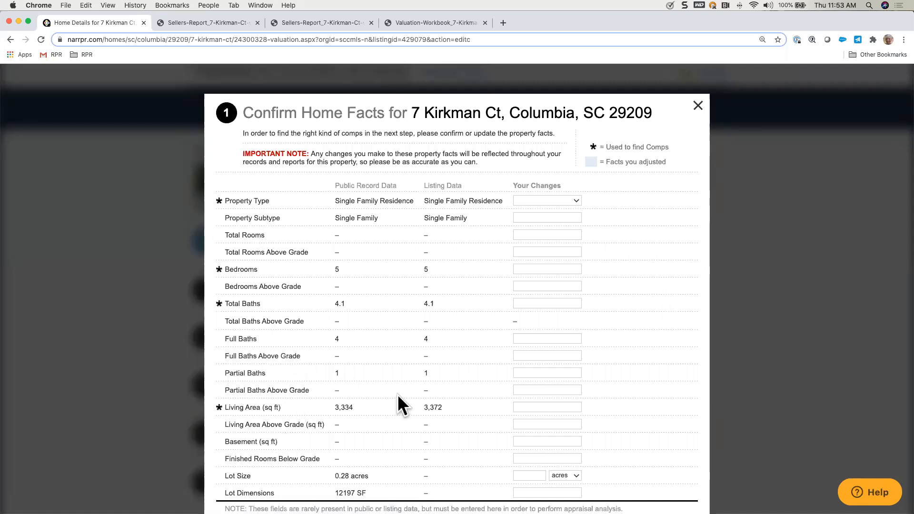
scroll(484, 409, down, 3)
scroll(484, 409, down, 5)
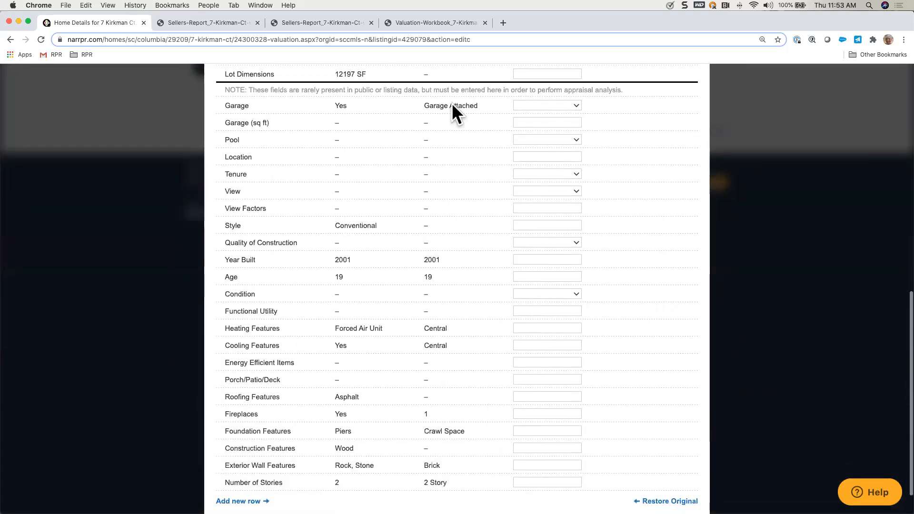
scroll(469, 395, down, 1)
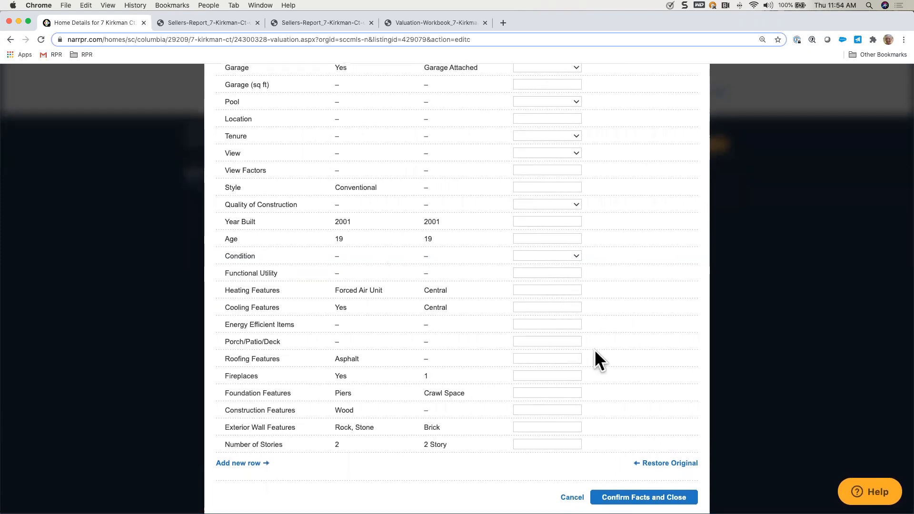
click(643, 497)
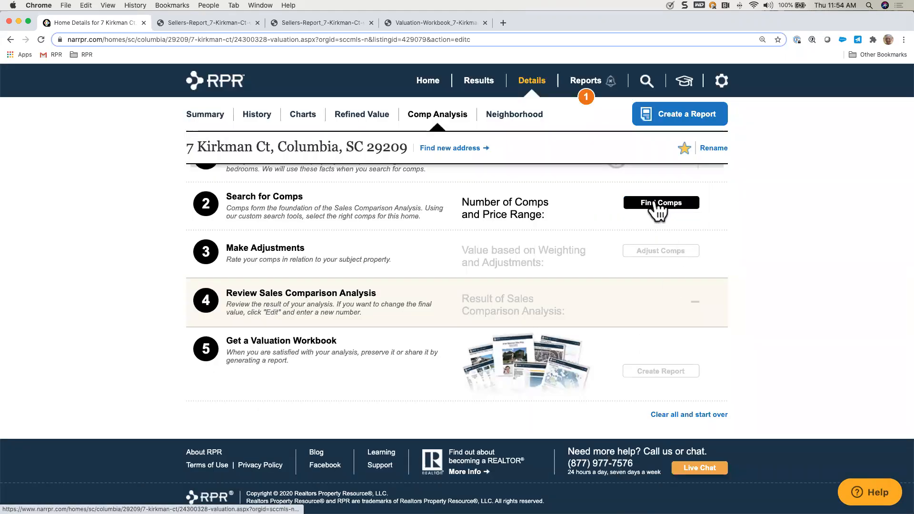
Step: Copy the comps chosen for the Comparative Analysis into the sales comparison and open the comp adjustments
click(663, 204)
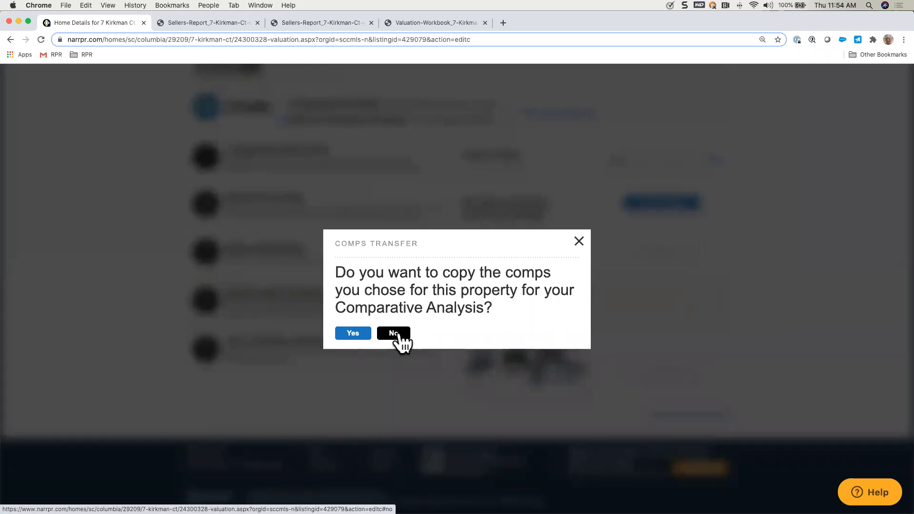
click(353, 335)
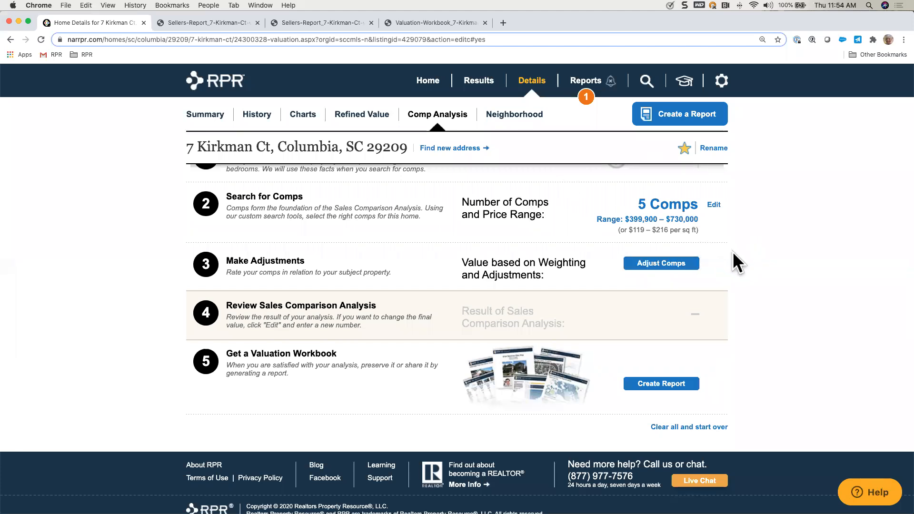
click(669, 267)
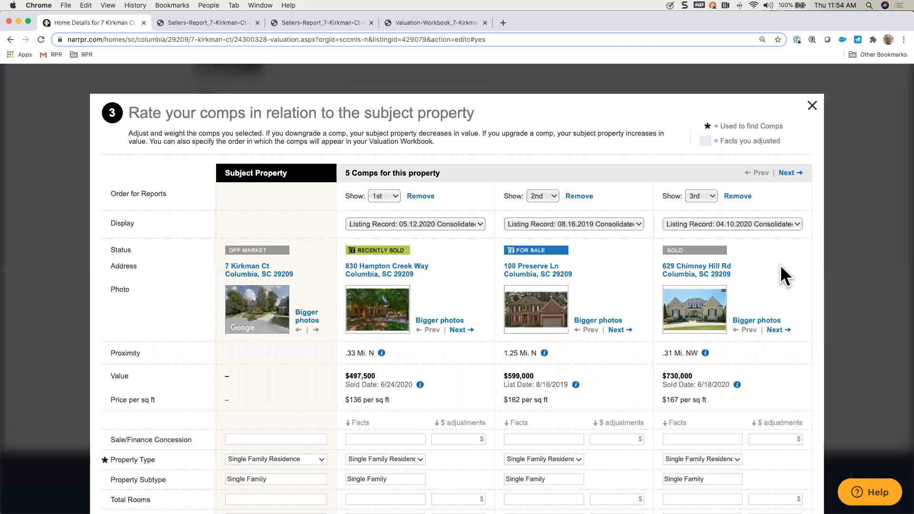
Step: Examine the comp rating grid, including the 1st comp's record source options, the 2nd comp's listing history, and the adjustment fields
scroll(781, 266, down, 3)
scroll(781, 265, down, 2)
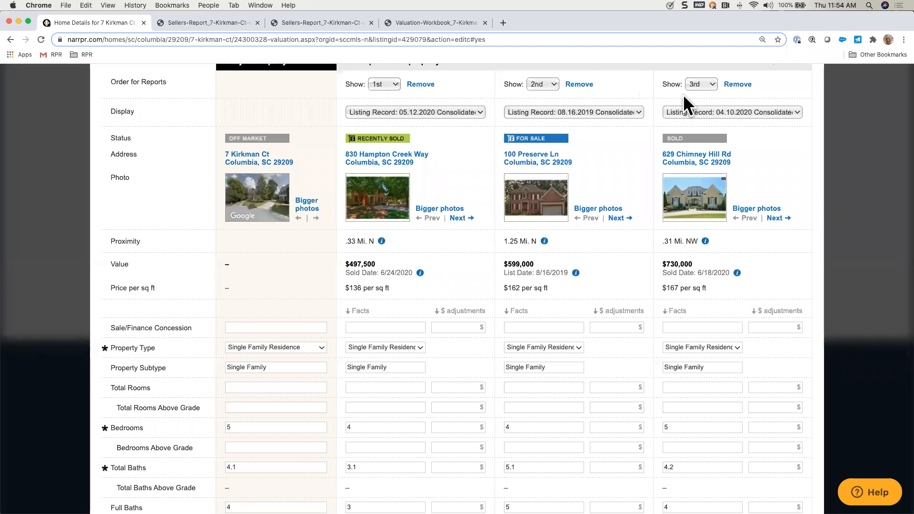
click(476, 113)
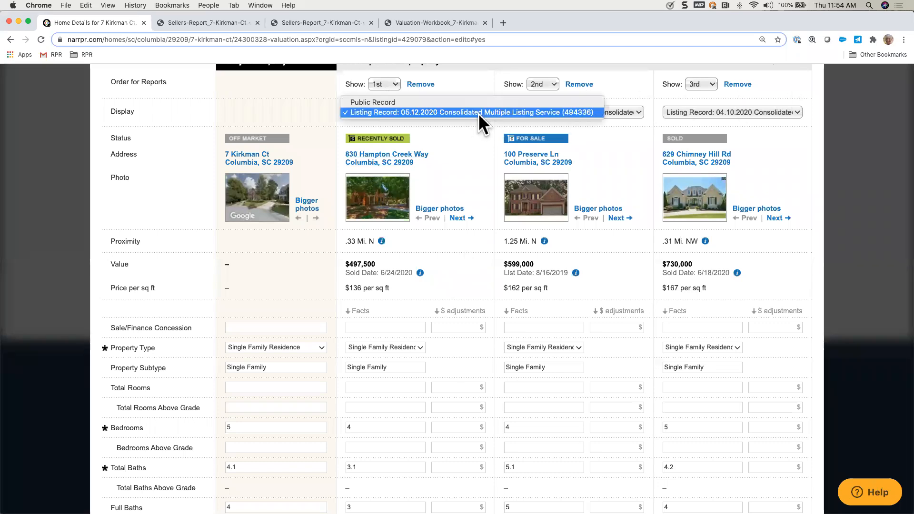
click(479, 113)
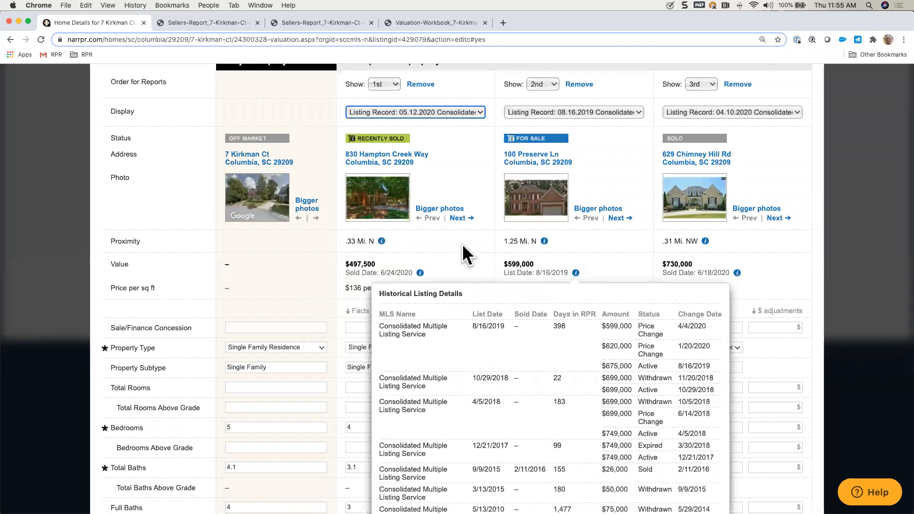
scroll(455, 257, down, 2)
scroll(455, 252, down, 3)
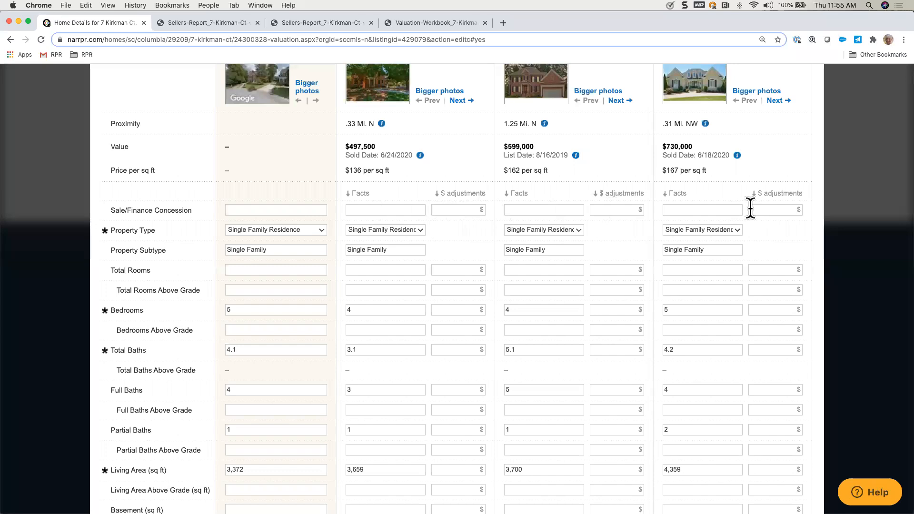
scroll(527, 285, down, 3)
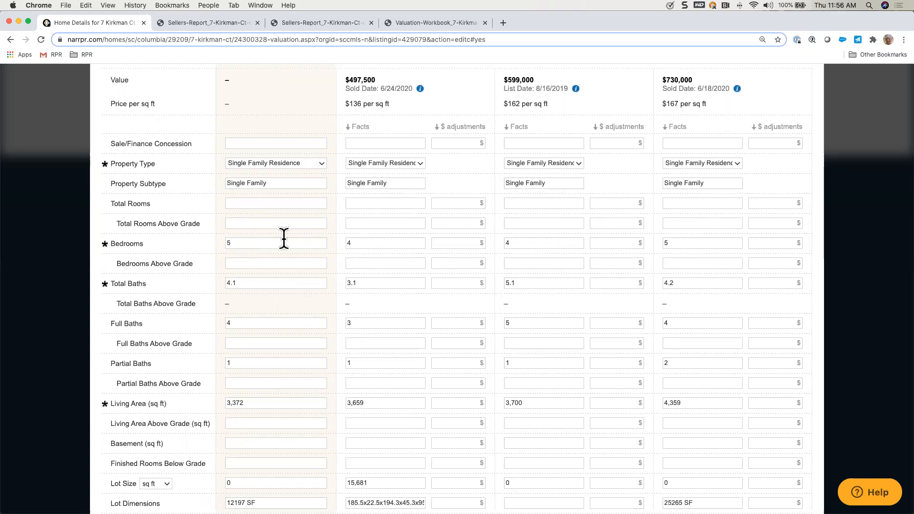
Step: Enter a $5,000 bedroom adjustment for both the 1st and 2nd comps
click(452, 243)
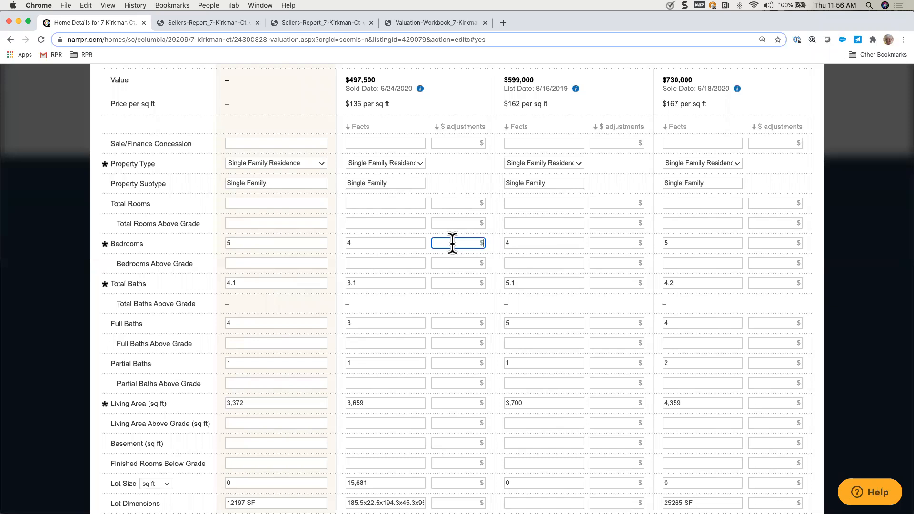
text(5000)
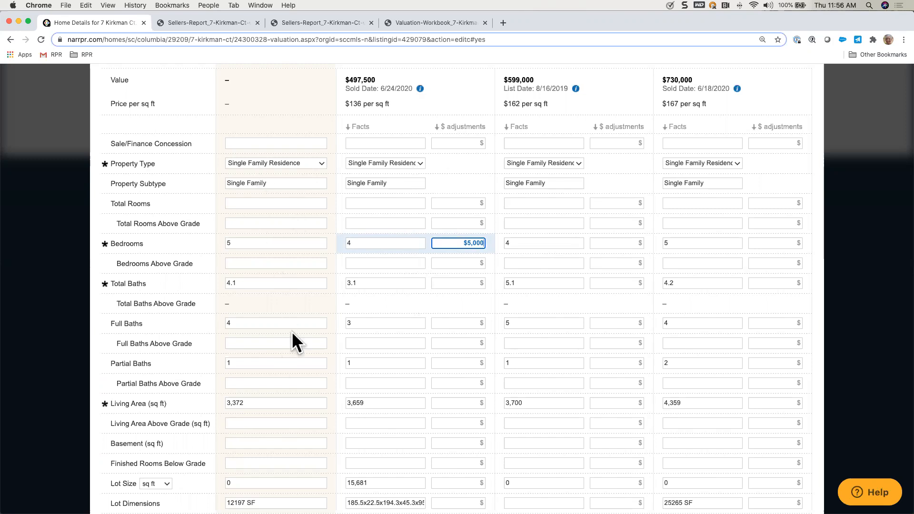
click(608, 243)
text(5000)
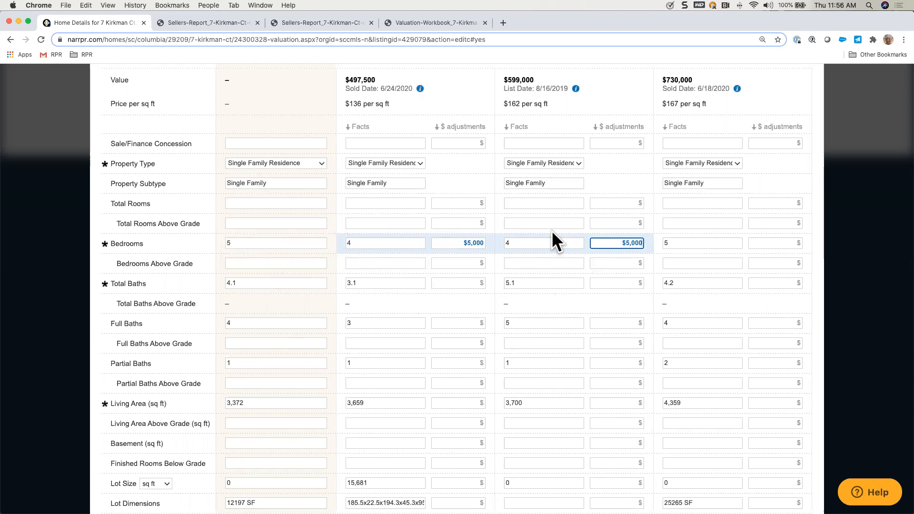
Step: Advance to the remaining comps and enter a $5,000 bedroom adjustment for both the 4th and 5th comps
scroll(700, 247, up, 10)
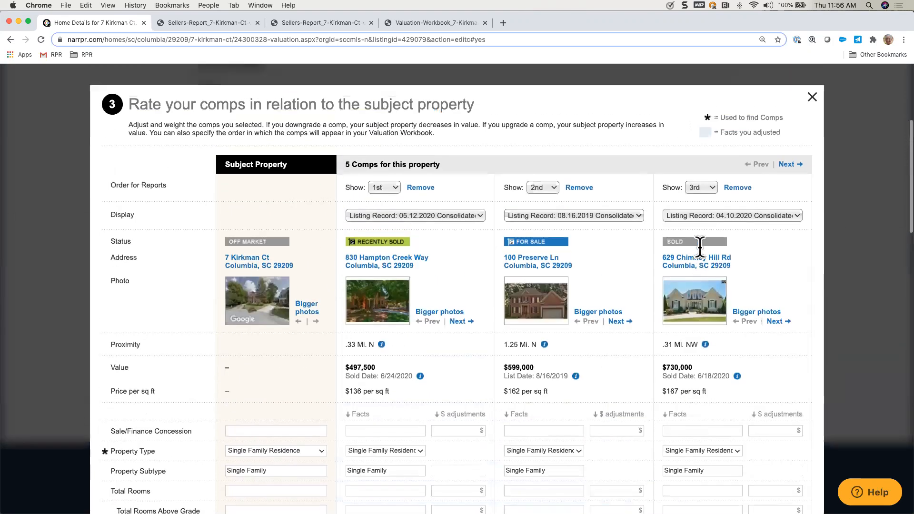
click(787, 166)
scroll(758, 389, down, 5)
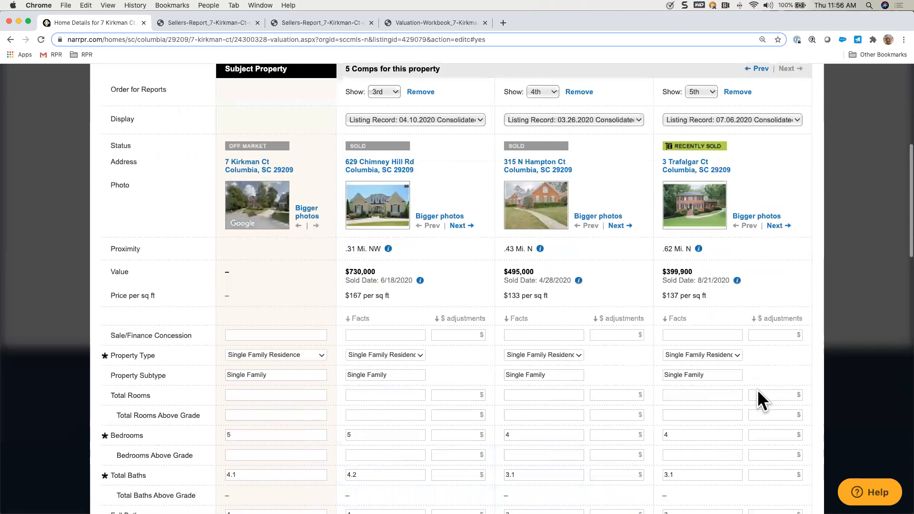
click(597, 292)
text(5000)
click(754, 291)
text(5000)
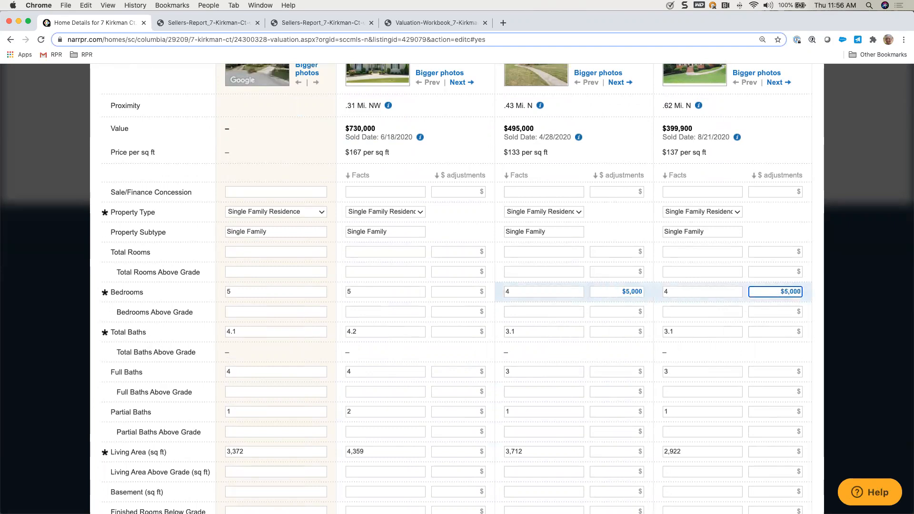
Step: Enter a $5,000 total baths adjustment for both the 4th and 5th comps
scroll(606, 344, down, 2)
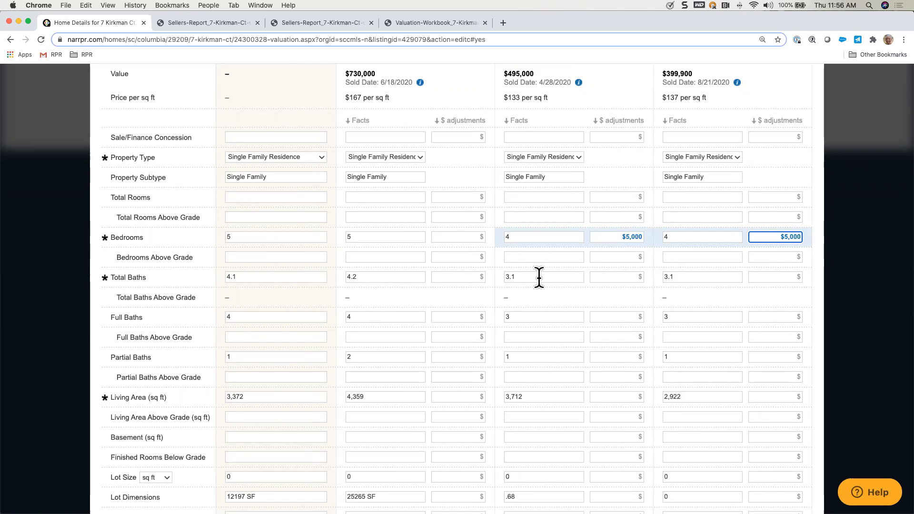
click(607, 277)
text(5000)
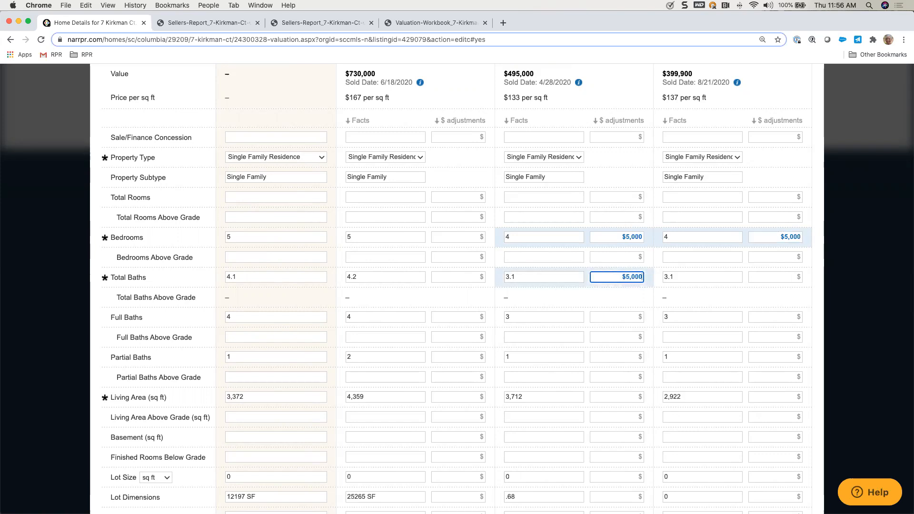
click(785, 276)
text(5,000)
Step: Go back to the first comps and set total baths adjustments of -$5,000 for the 2nd comp and $5,000 for the 1st
scroll(707, 286, up, 5)
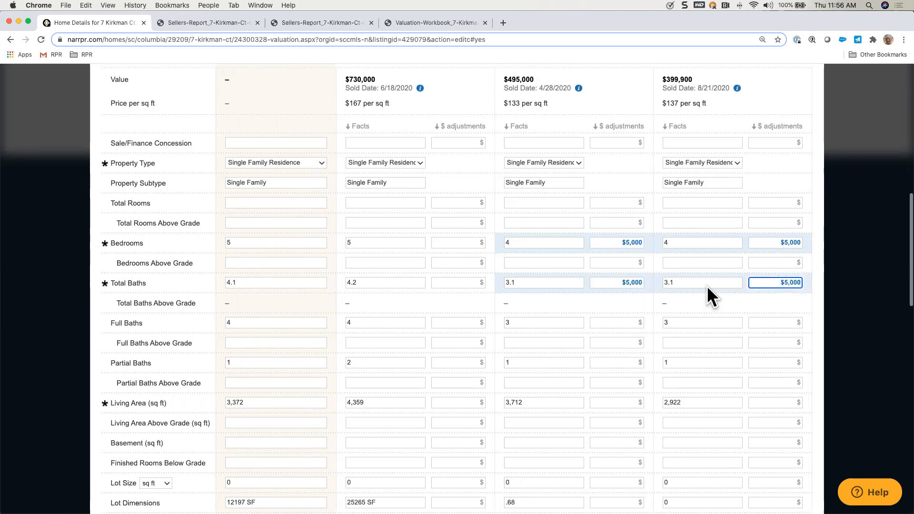
click(756, 136)
scroll(702, 349, down, 3)
scroll(701, 355, down, 6)
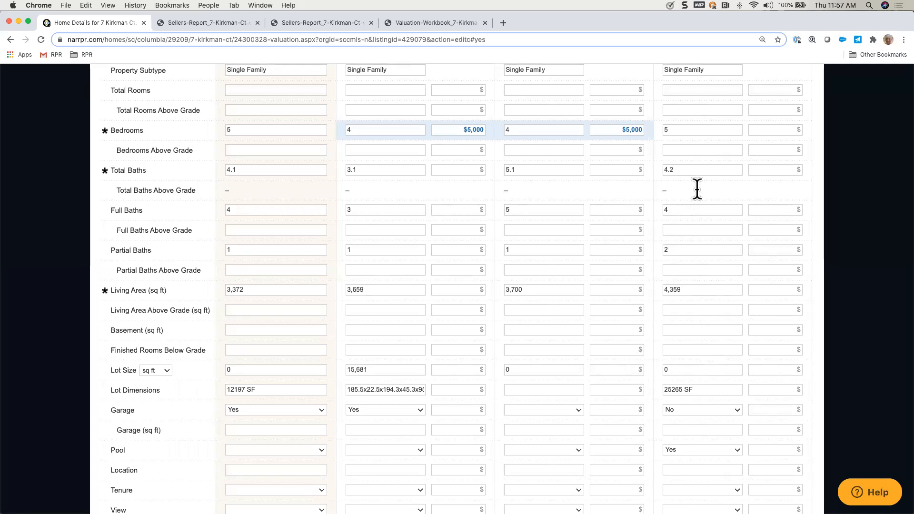
click(608, 170)
text(-5000)
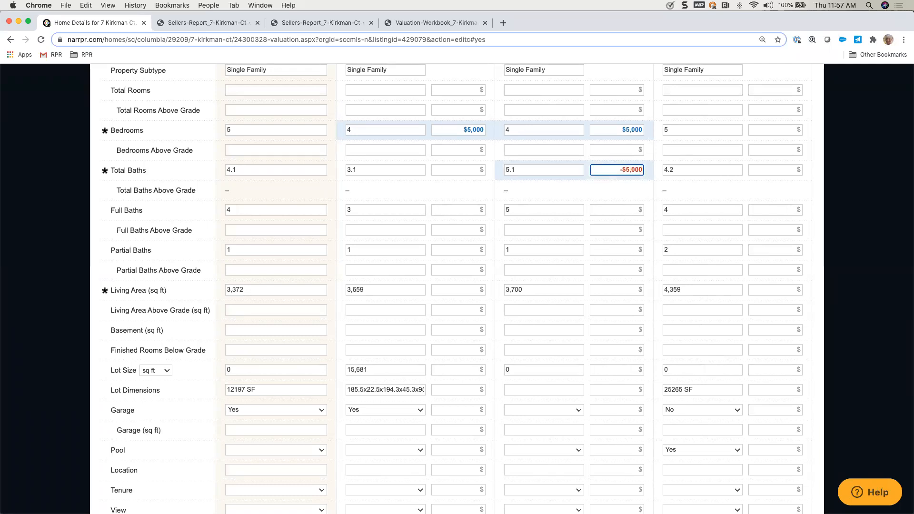
click(443, 170)
text(5000)
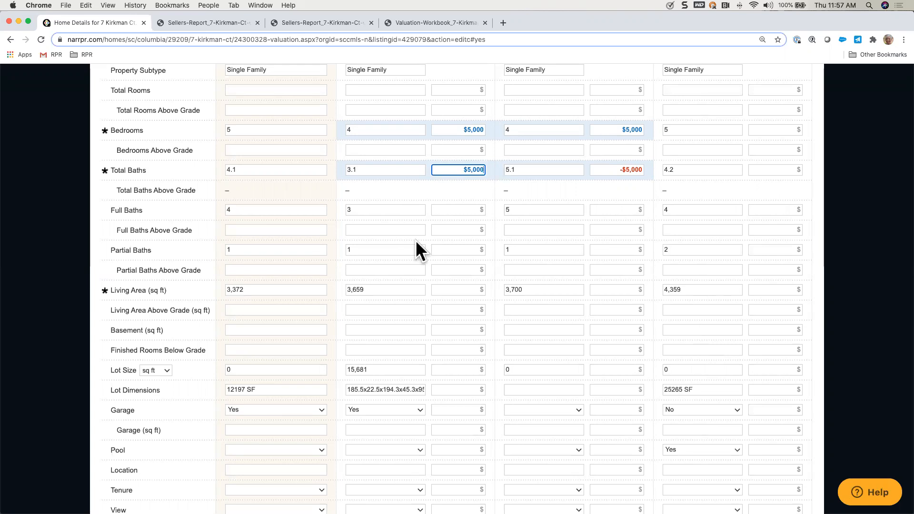
Step: Enter a -$50,000 living area adjustment for the 3rd comp
scroll(430, 271, down, 1)
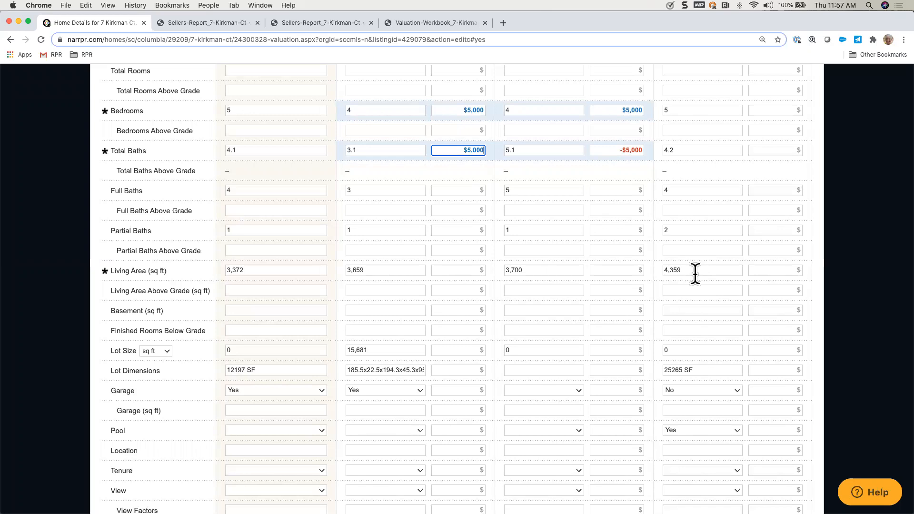
click(760, 271)
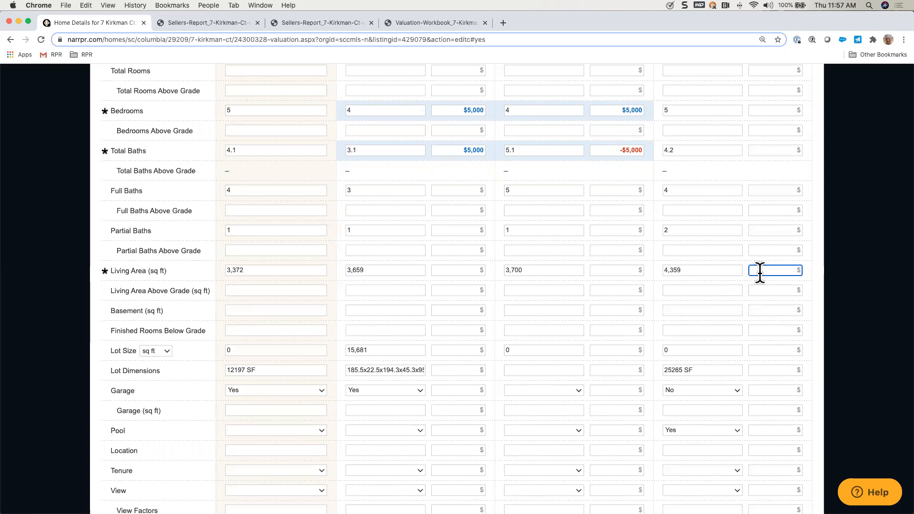
text(-$50,000)
Step: Advance to the remaining comps and enter a $40,000 living area adjustment for the 5th comp
scroll(670, 262, up, 5)
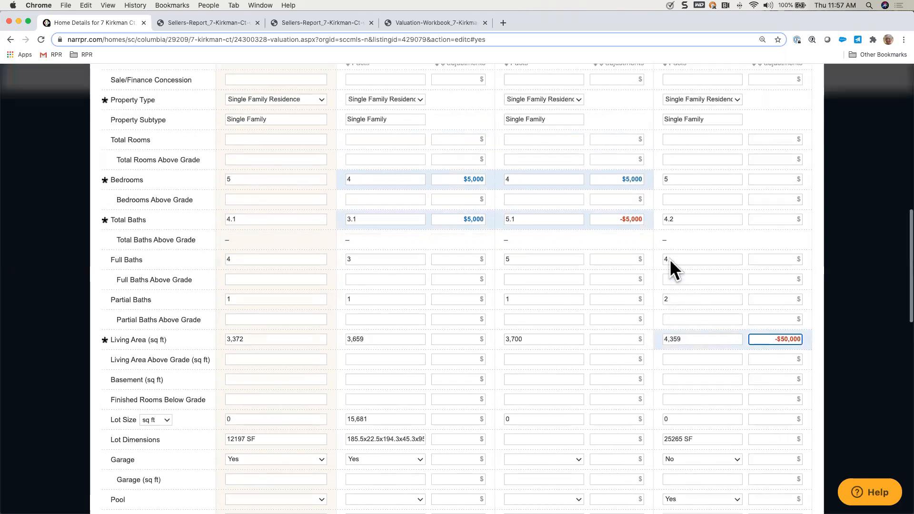
scroll(718, 220, up, 3)
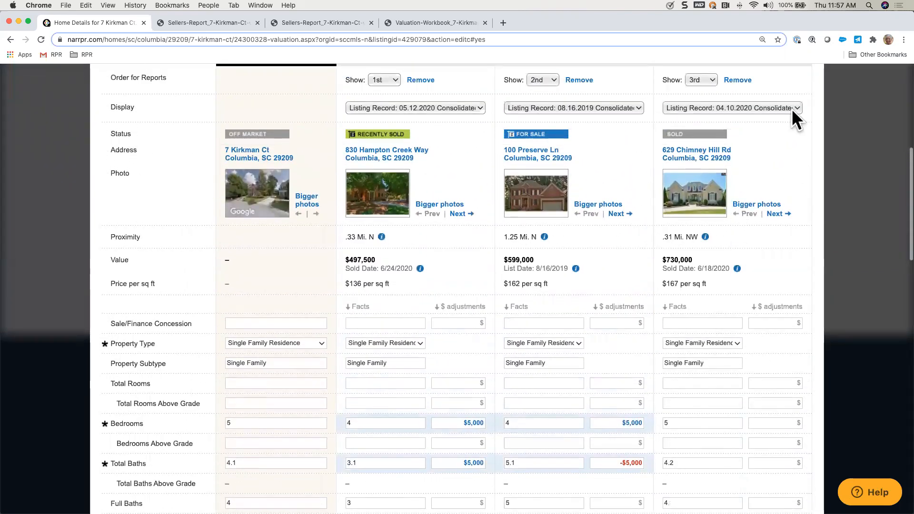
click(788, 130)
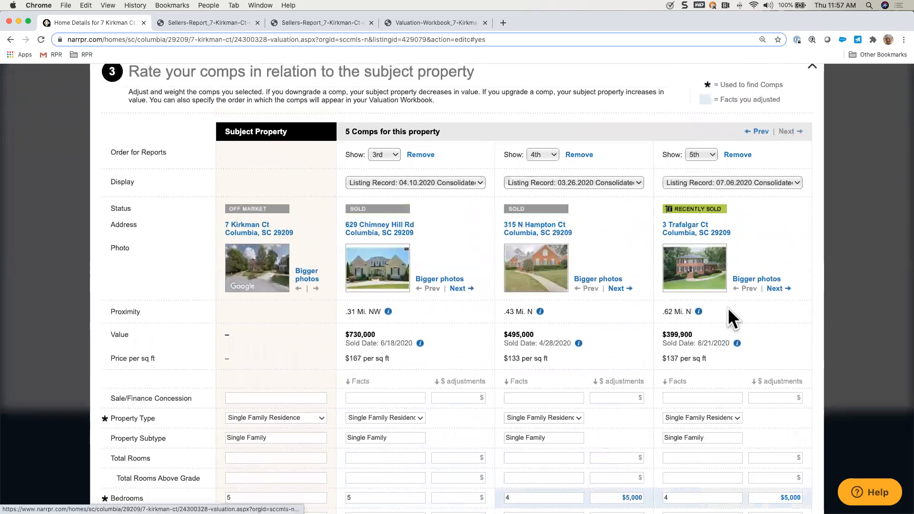
scroll(715, 416, down, 5)
scroll(714, 415, down, 3)
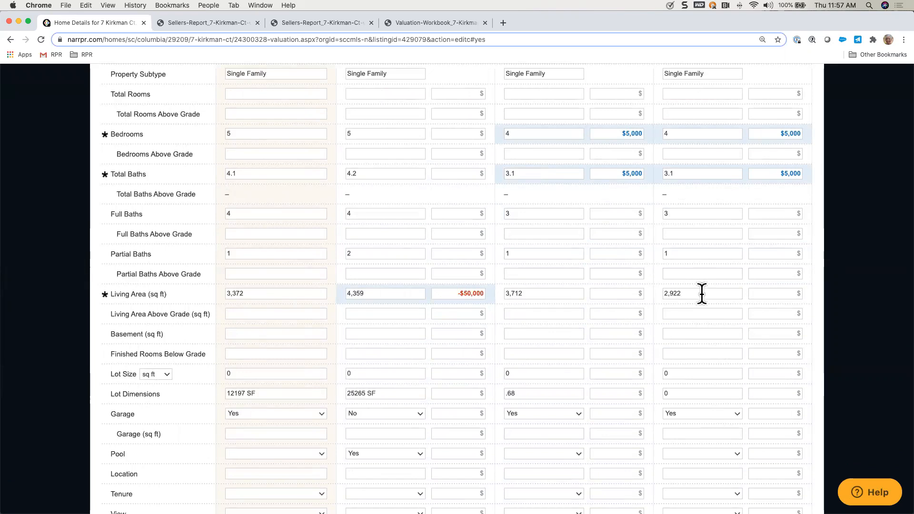
click(781, 294)
text(400000)
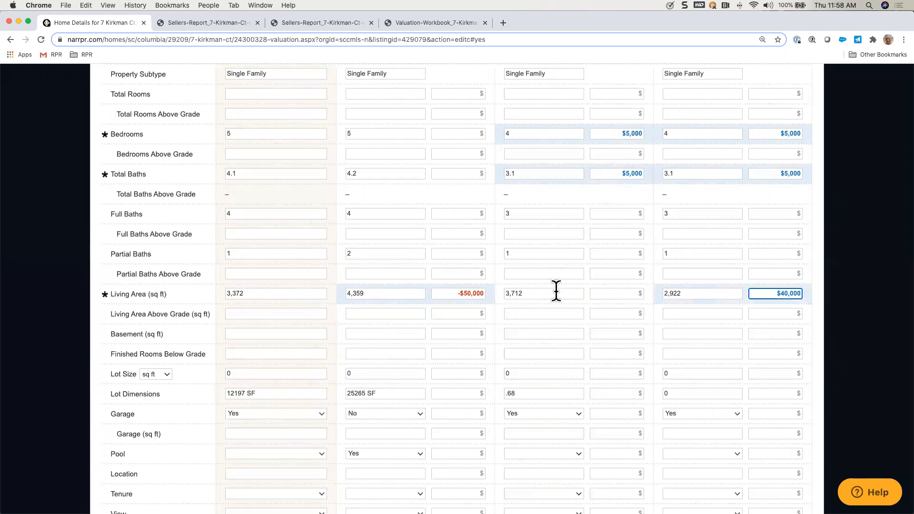
click(607, 294)
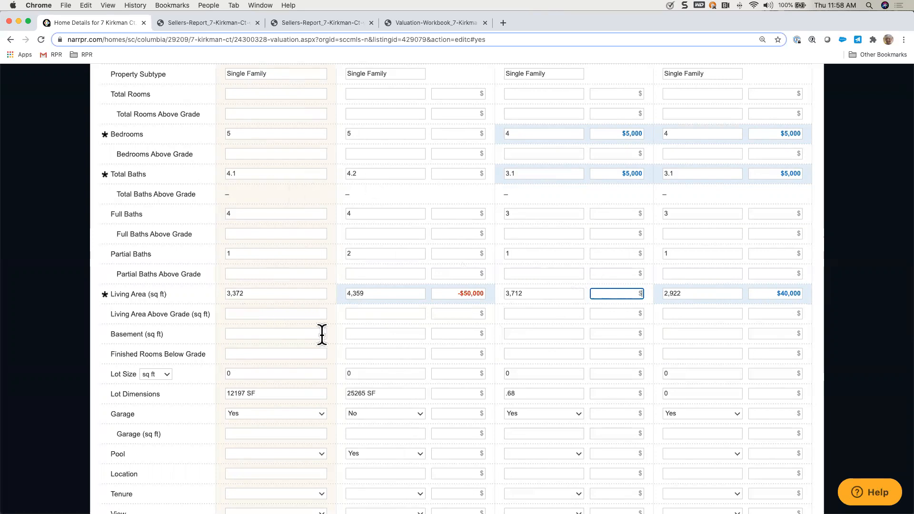
Step: Enter a $5,000 garage adjustment for the 3rd comp
scroll(438, 337, down, 3)
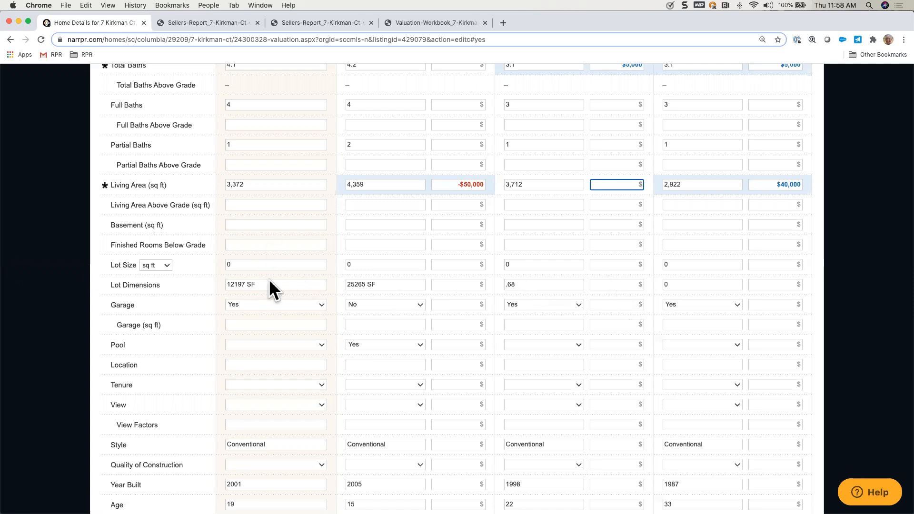
click(473, 304)
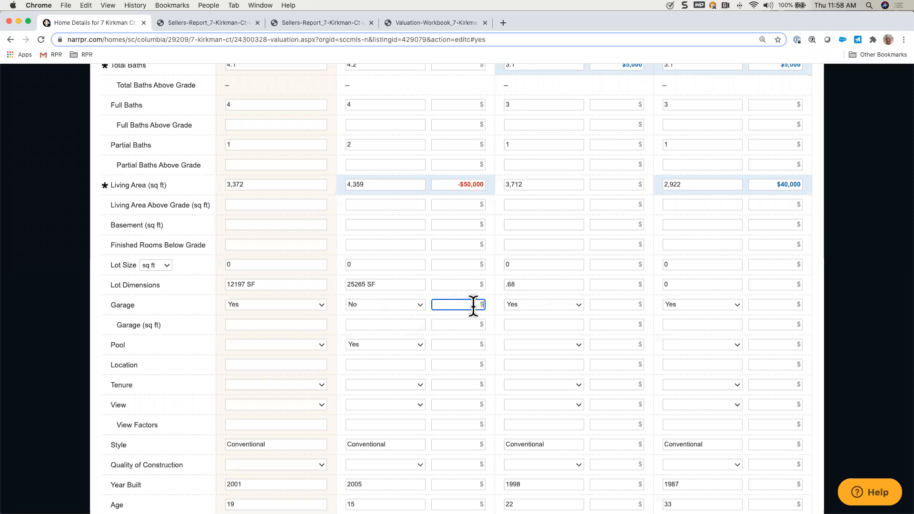
text(5000)
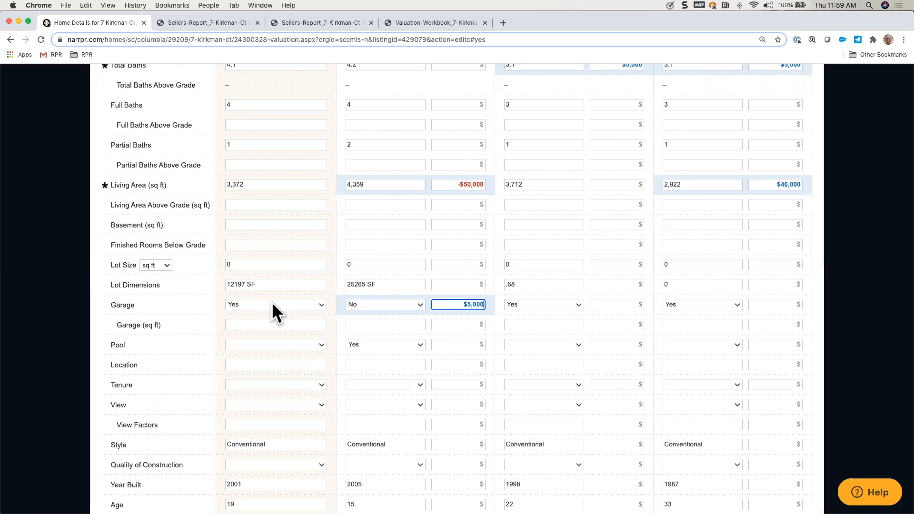
Step: Open the comp weighting settings below the adjustments and auto-weight all five comps
scroll(367, 387, down, 8)
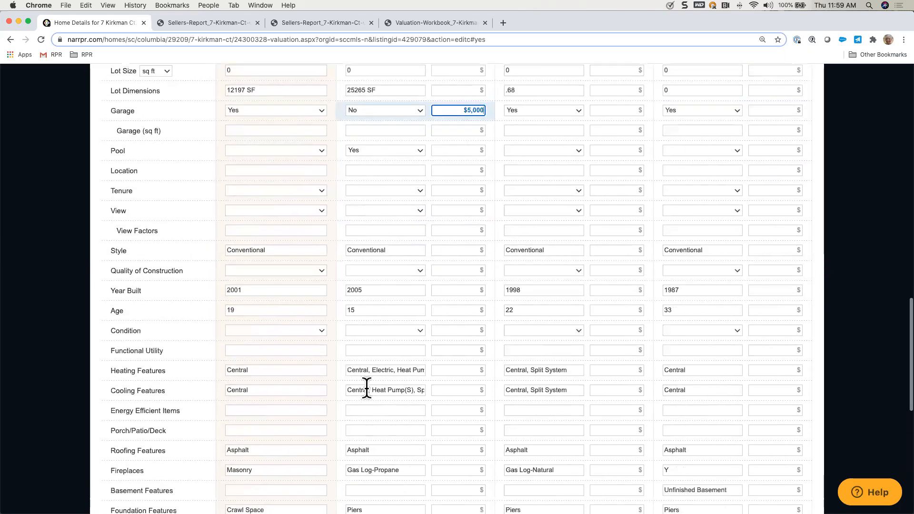
scroll(367, 286, down, 1)
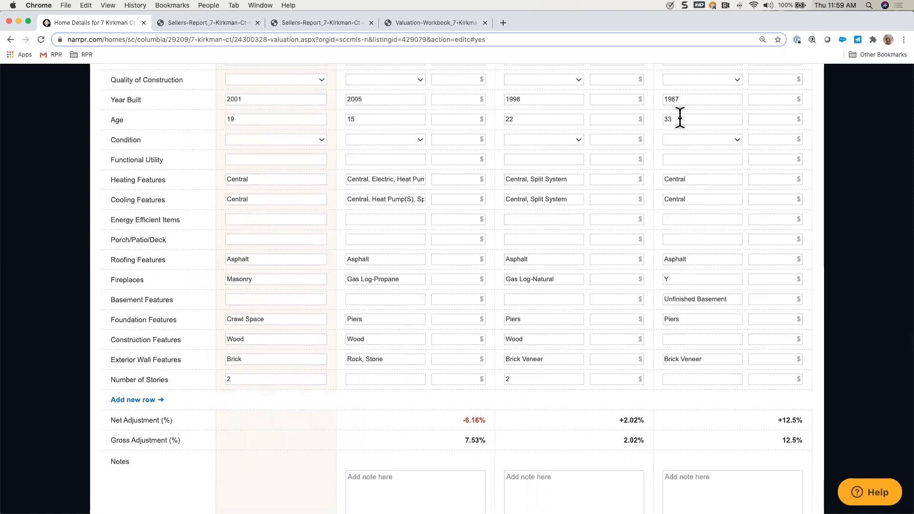
scroll(545, 315, down, 5)
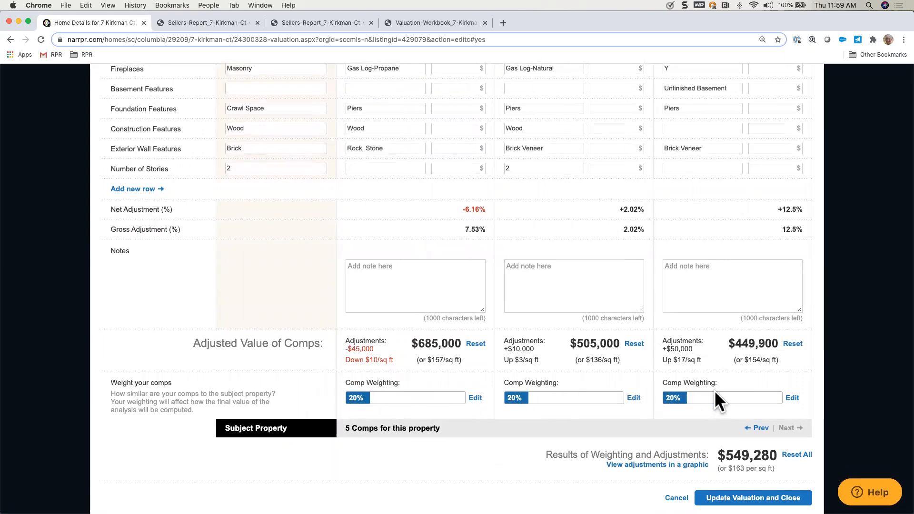
click(634, 398)
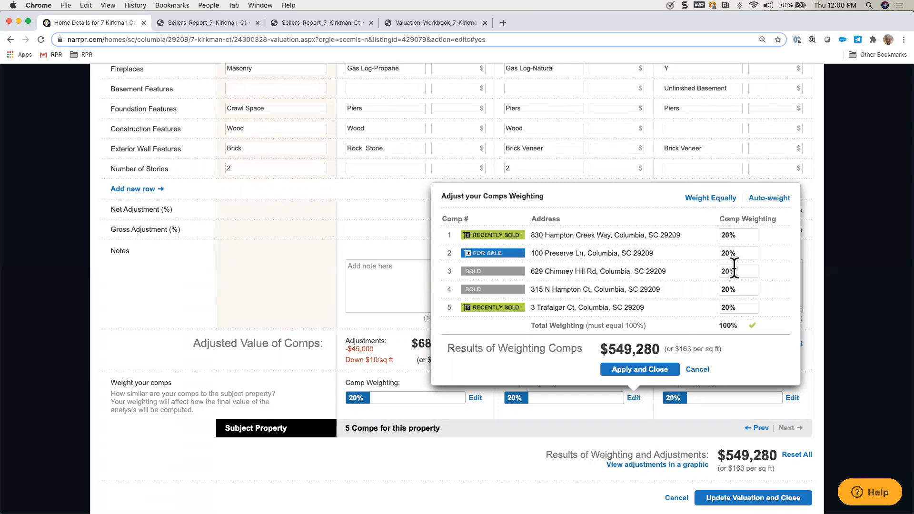
click(771, 200)
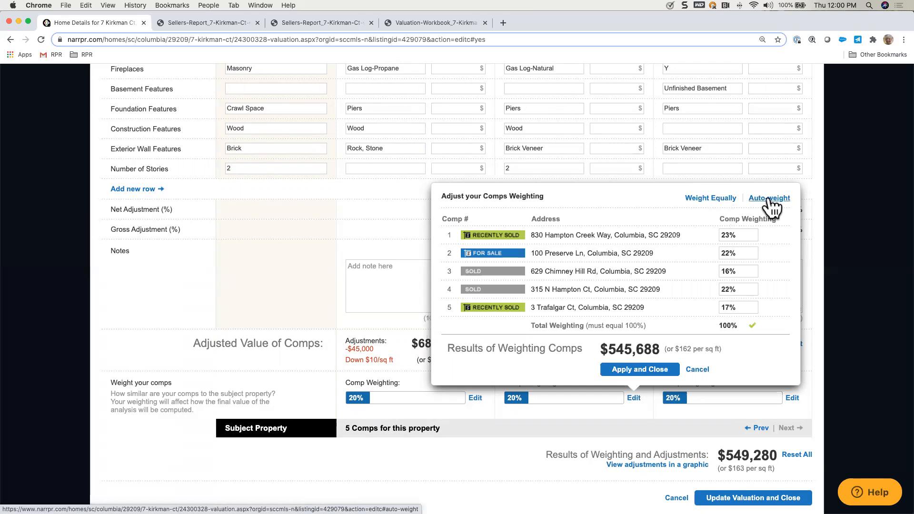
click(606, 97)
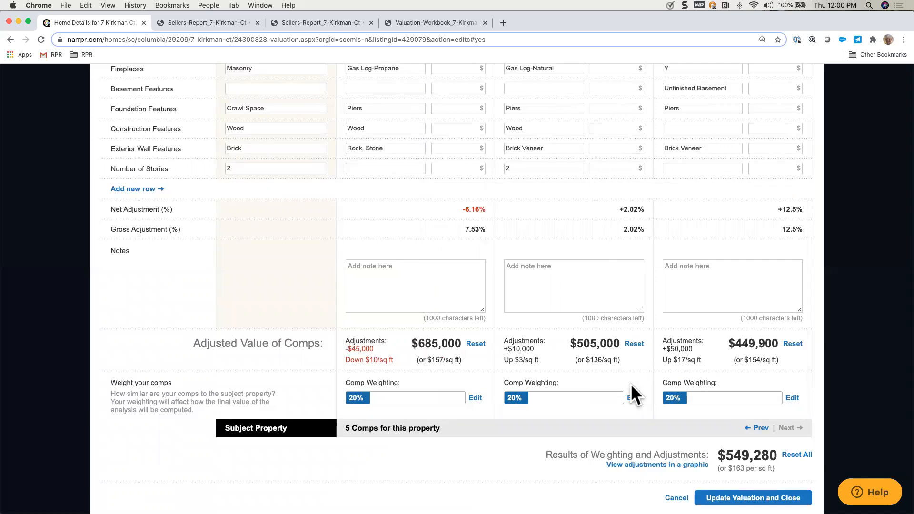
Step: Set the comp weighting to 19% for the 3rd comp, 15% for the 5th and 21% for the 4th
click(633, 399)
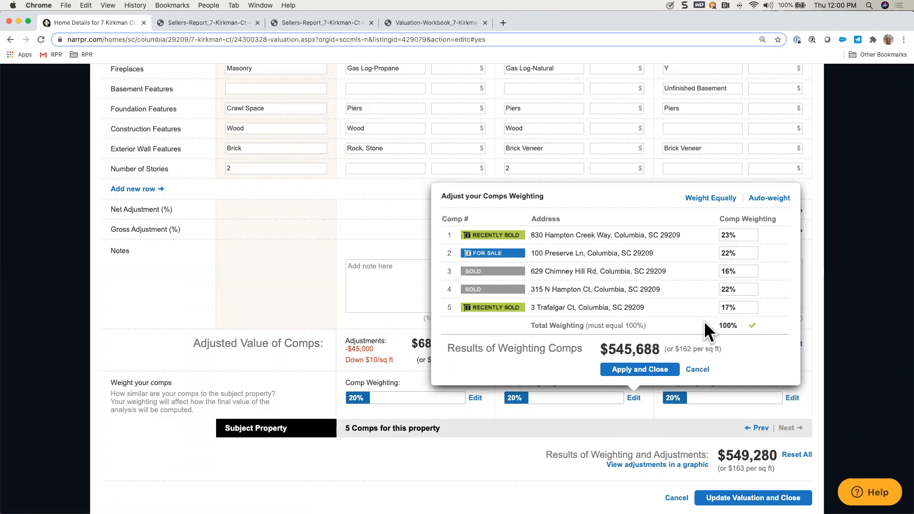
click(728, 271)
drag(728, 271, 721, 274)
text(19)
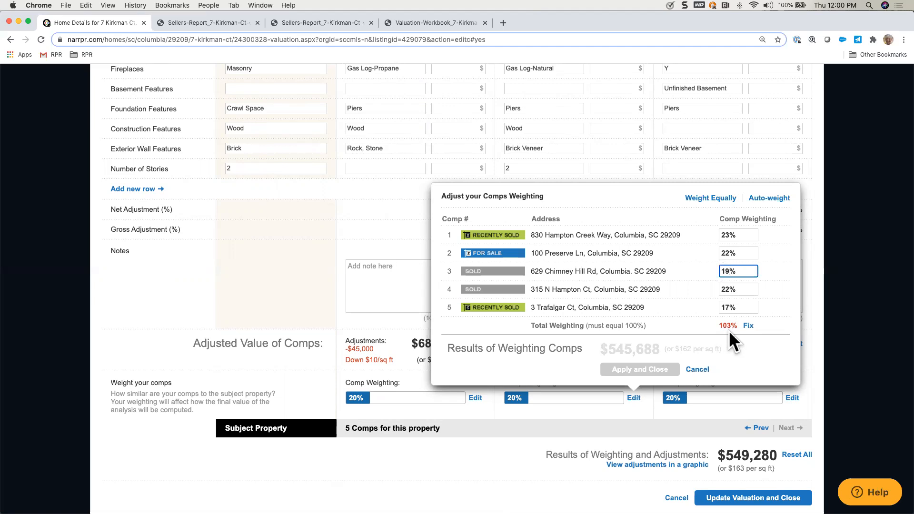
click(729, 307)
key(BackSpace)
text(5)
click(727, 290)
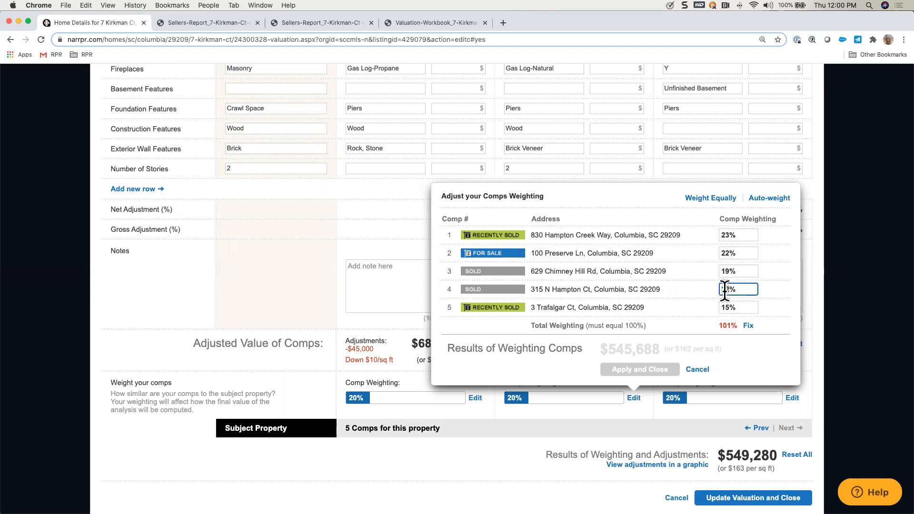
key(BackSpace)
text(1)
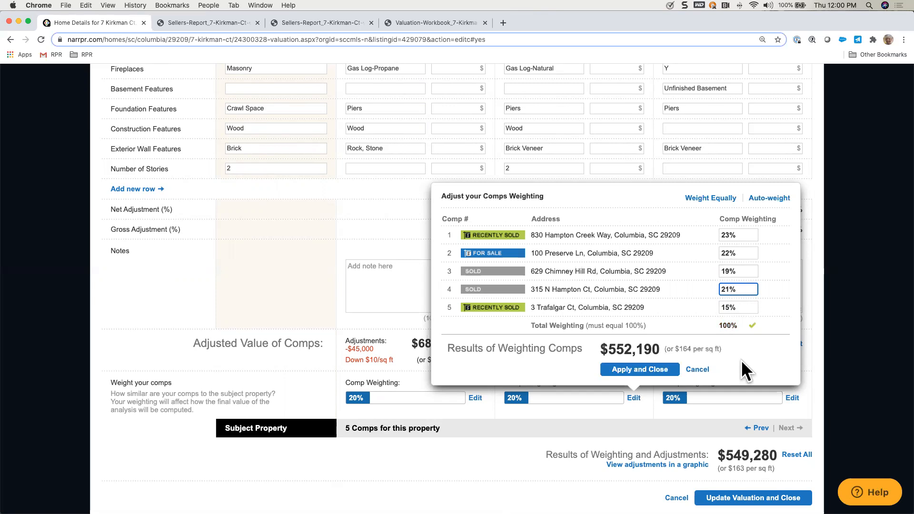
Step: Apply the revised comp weighting, then update the valuation and close the adjustments
click(709, 196)
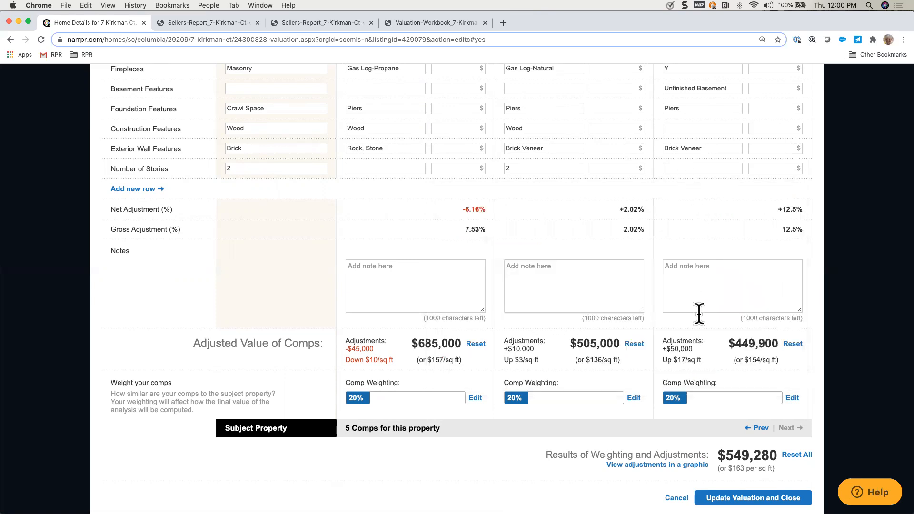
click(633, 399)
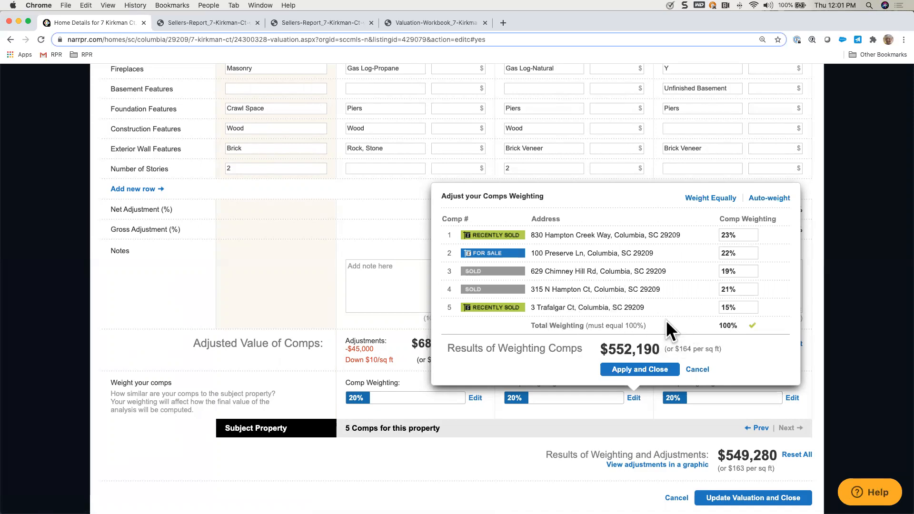
click(635, 371)
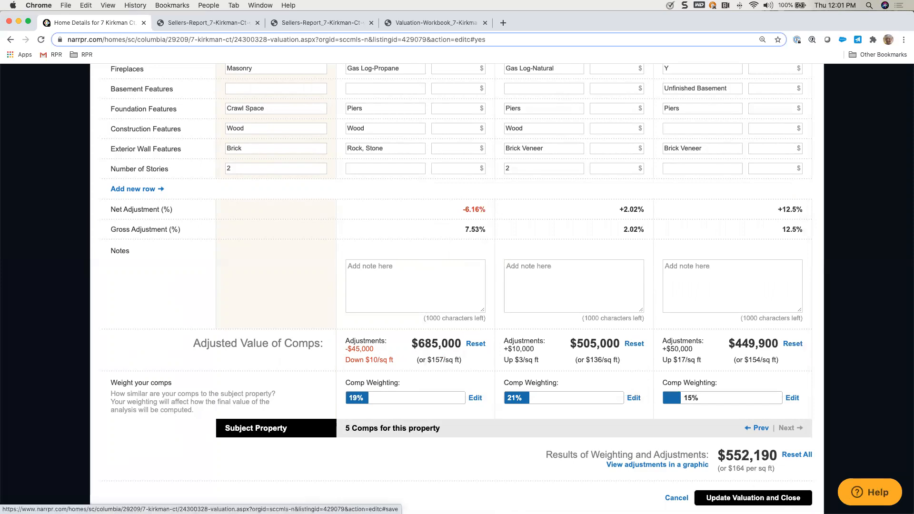
click(762, 498)
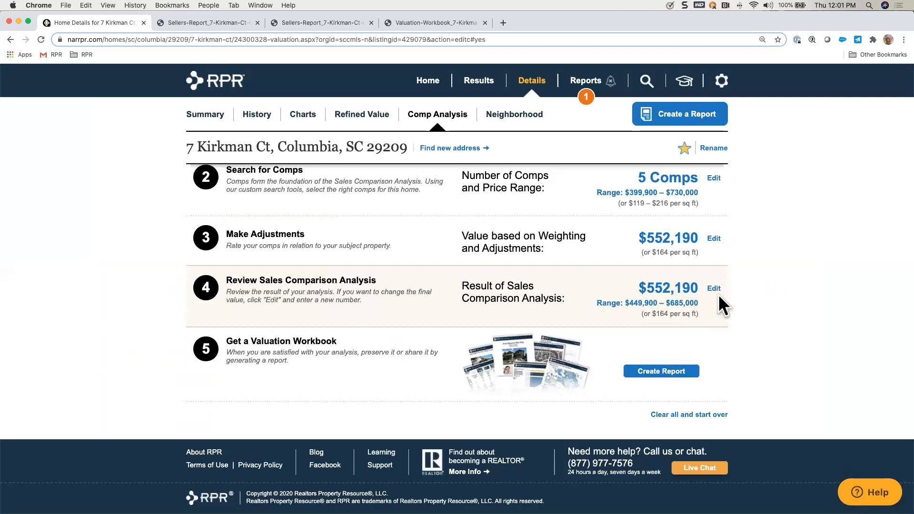
Step: Save the Sales Comparison Analysis result without entering a custom value and start creating the Valuation Workbook report
click(713, 289)
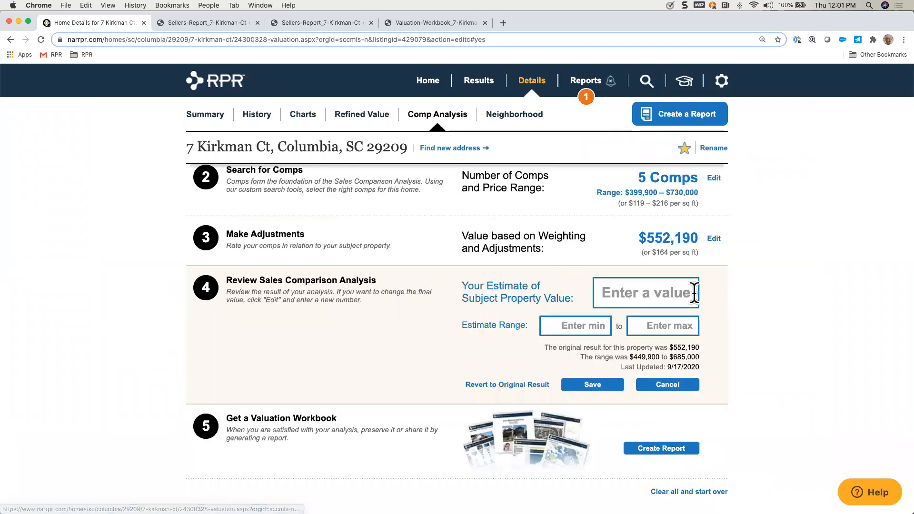
click(601, 383)
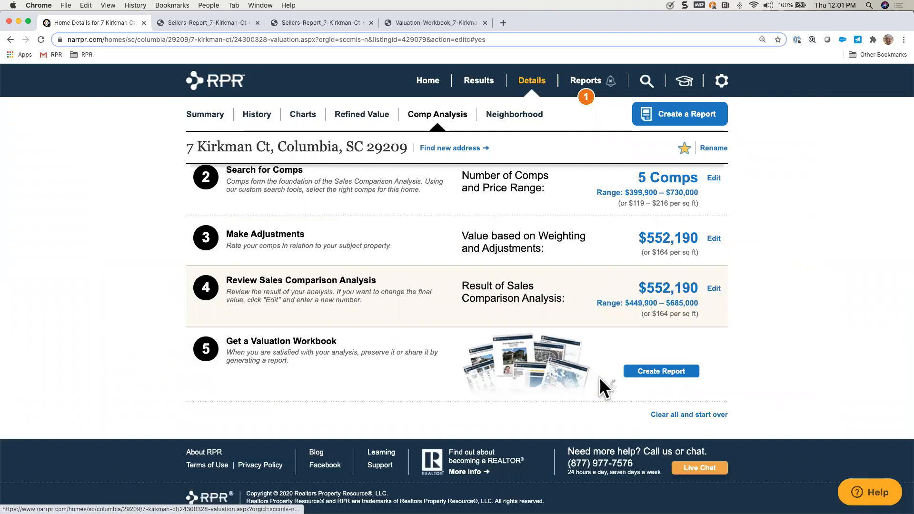
click(669, 380)
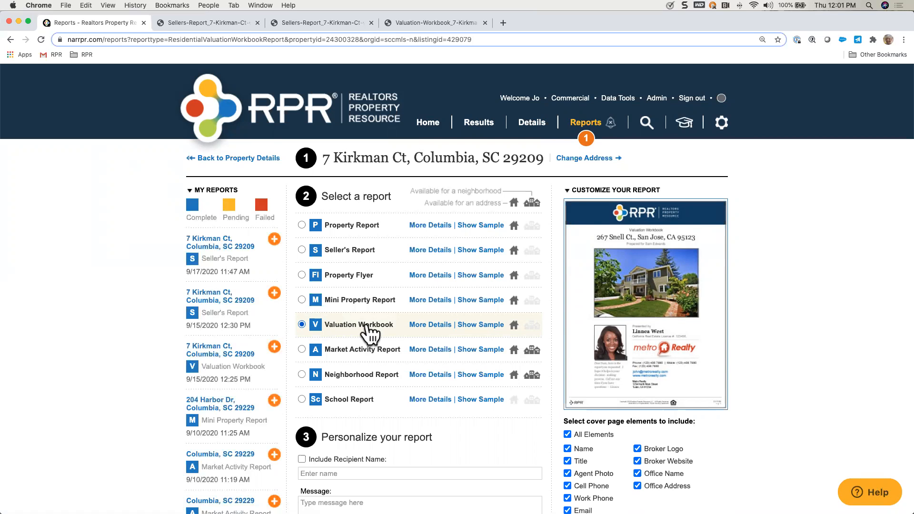
Step: Expand the Valuation Workbook's details and examine its report elements, including the Comps and Adjustments Map preview
click(438, 327)
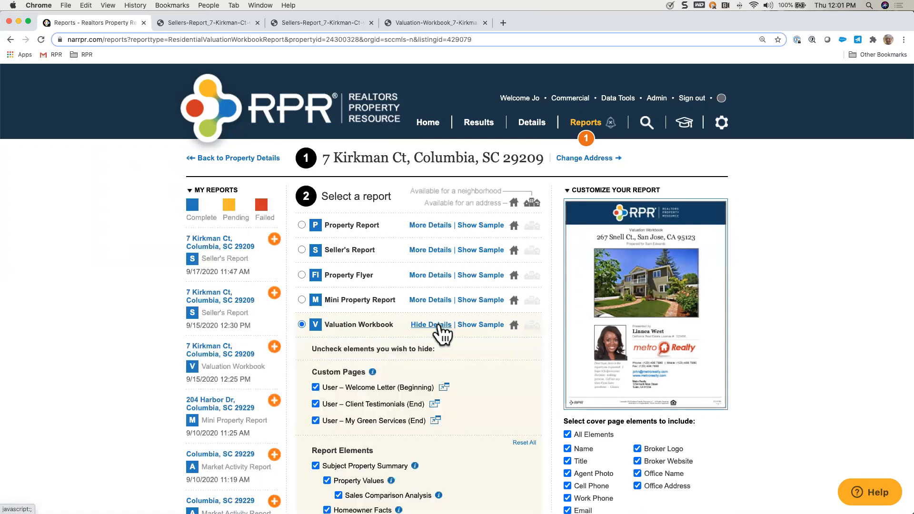
scroll(467, 394, down, 5)
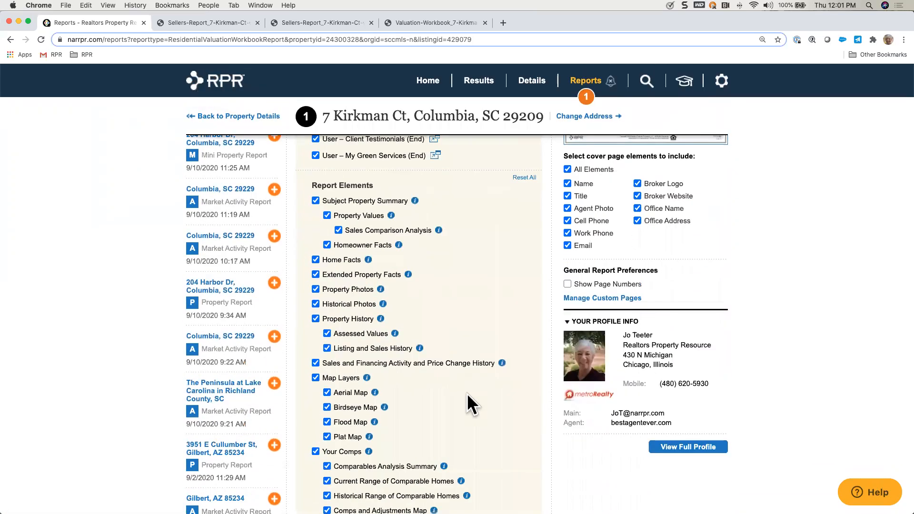
scroll(418, 404, down, 3)
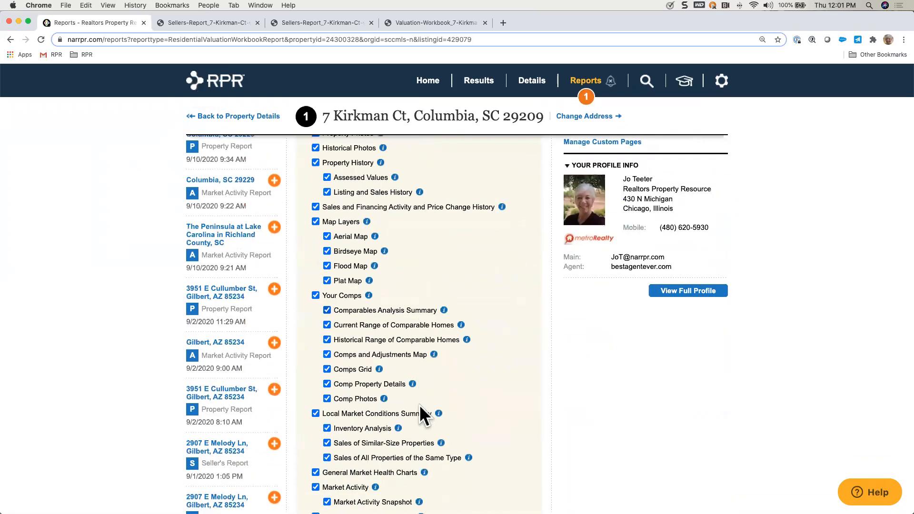
scroll(419, 404, down, 1)
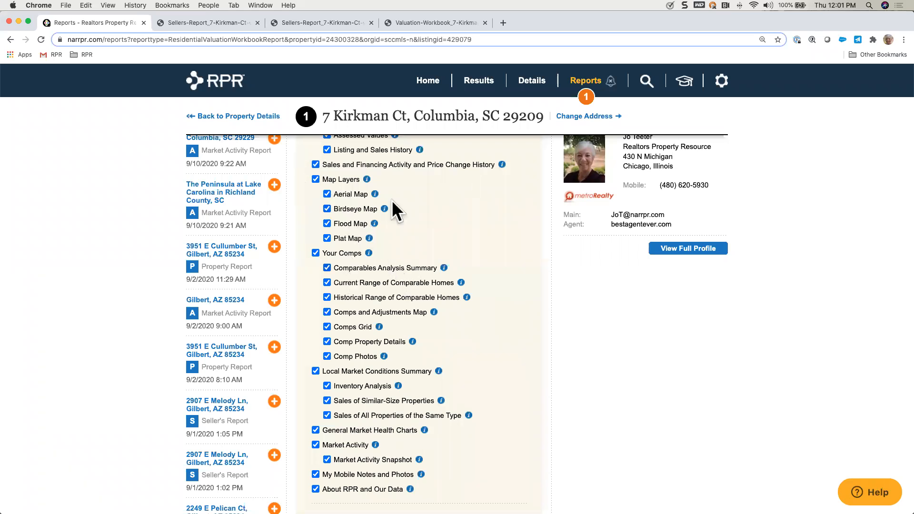
scroll(418, 390, down, 5)
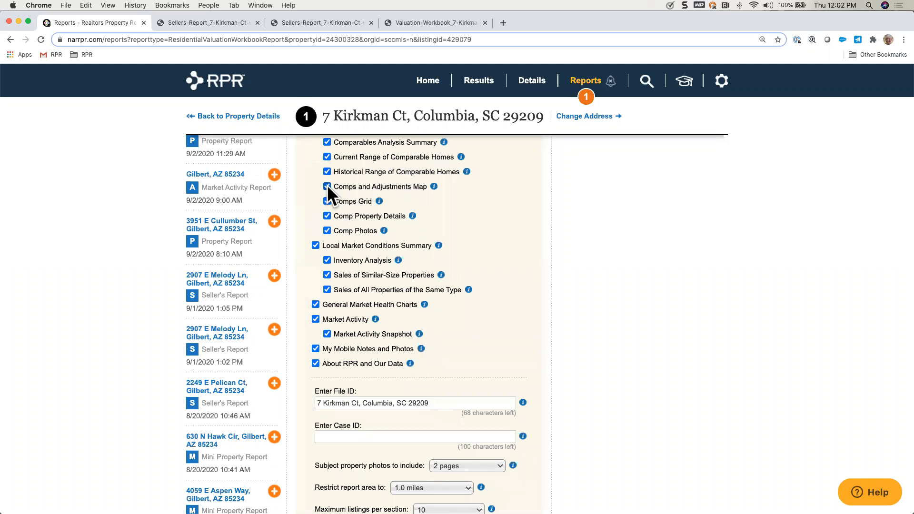
mouse_move(435, 190)
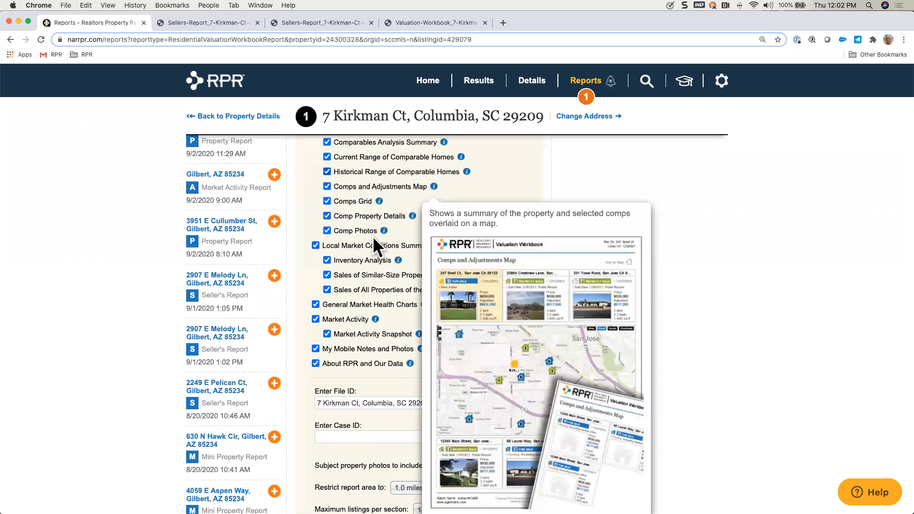
scroll(384, 309, down, 3)
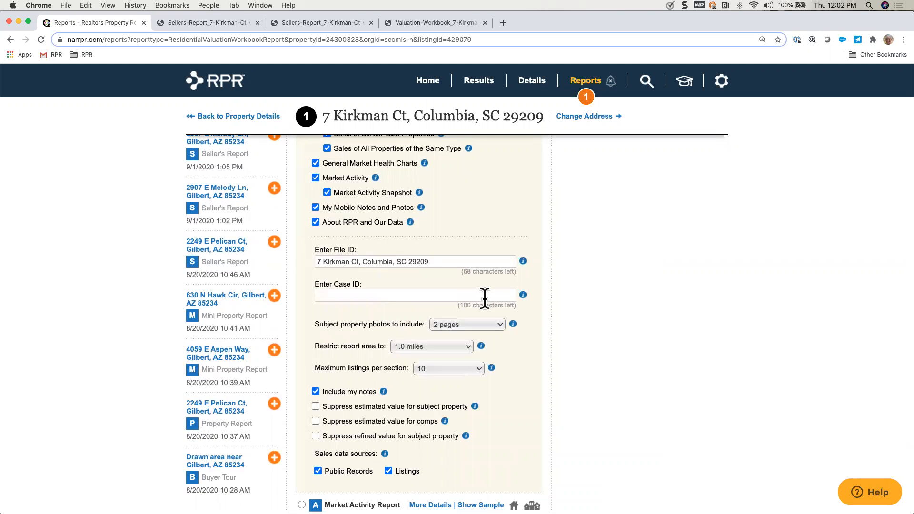
Step: Keep the subject property photos to include in the Valuation Workbook at 2 pages
scroll(510, 347, down, 2)
click(500, 265)
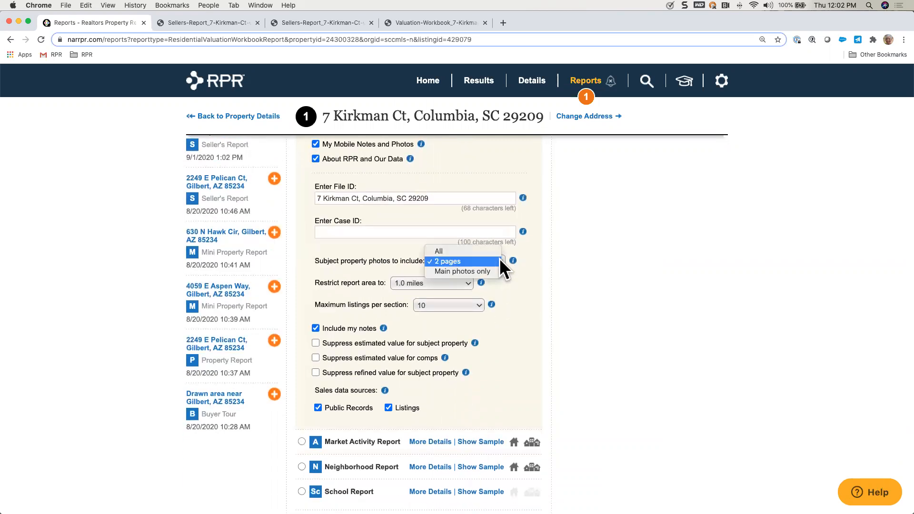
click(495, 260)
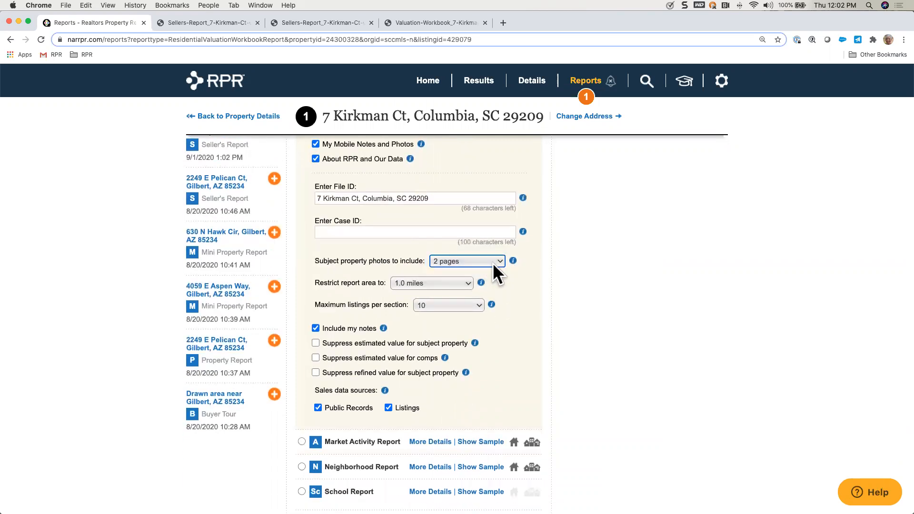
Step: Keep the report area restricted to 1.0 miles and the maximum listings per section at 10
click(471, 285)
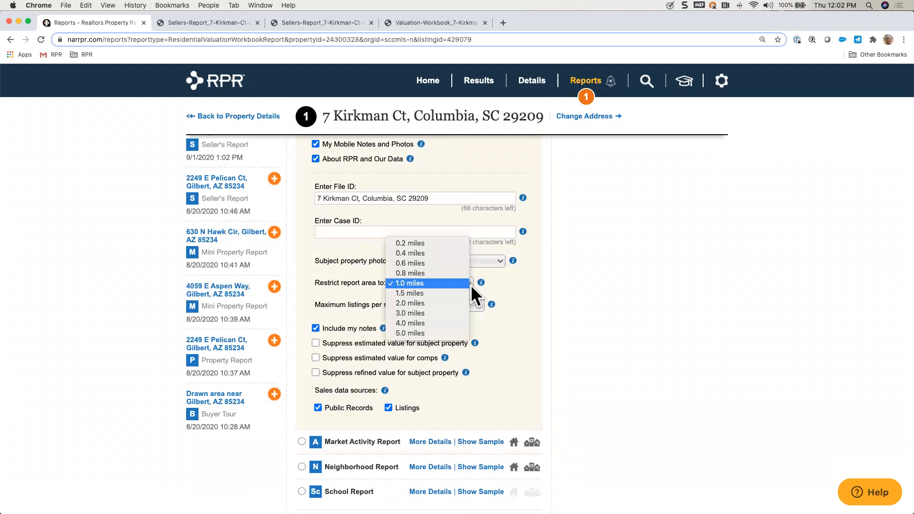
click(445, 284)
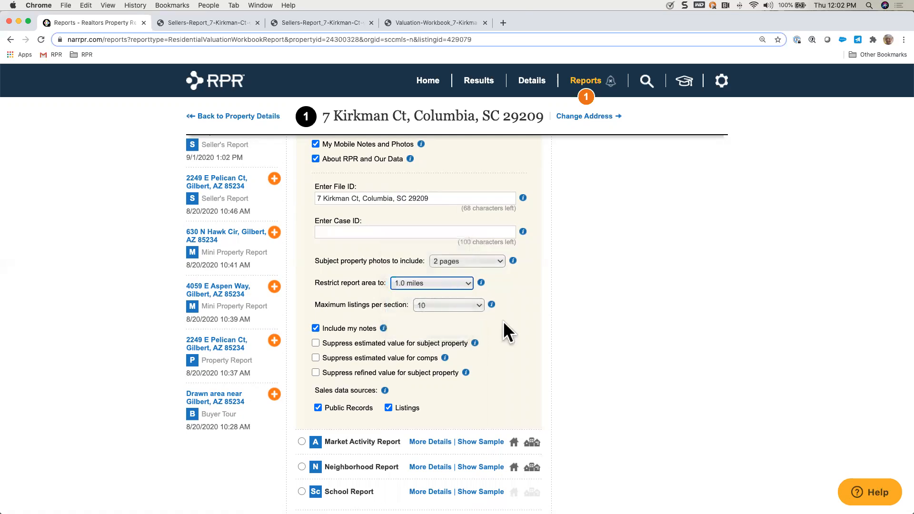
scroll(502, 328, down, 1)
click(476, 278)
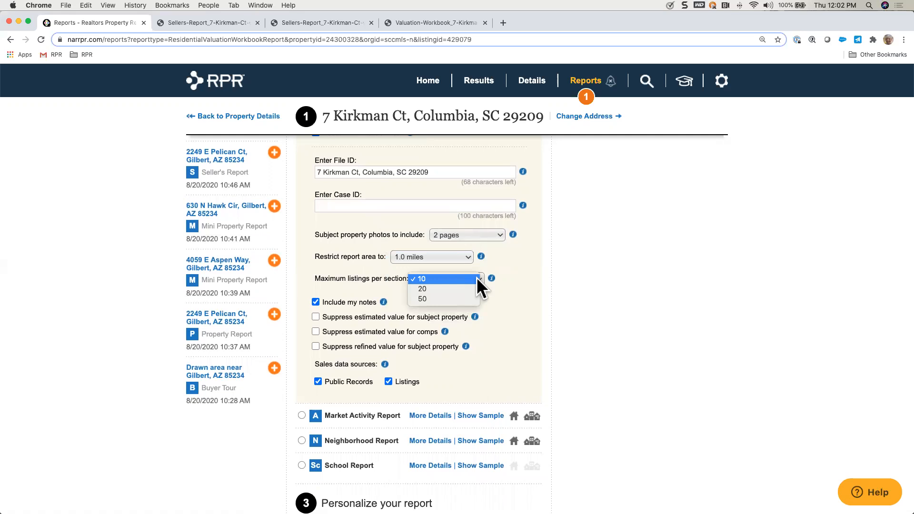
click(469, 277)
Step: Review the Valuation Workbook's remaining options, the personalization fields and the delivery method
scroll(442, 352, down, 2)
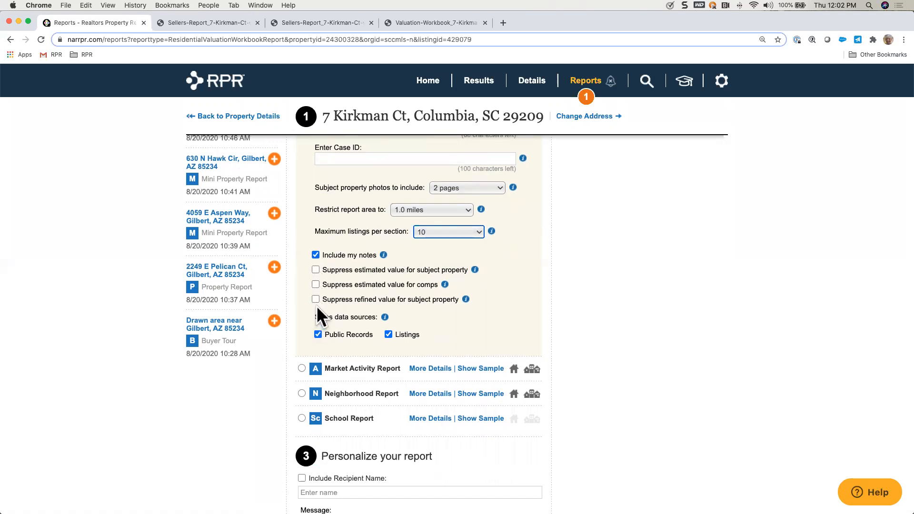
scroll(429, 297, down, 8)
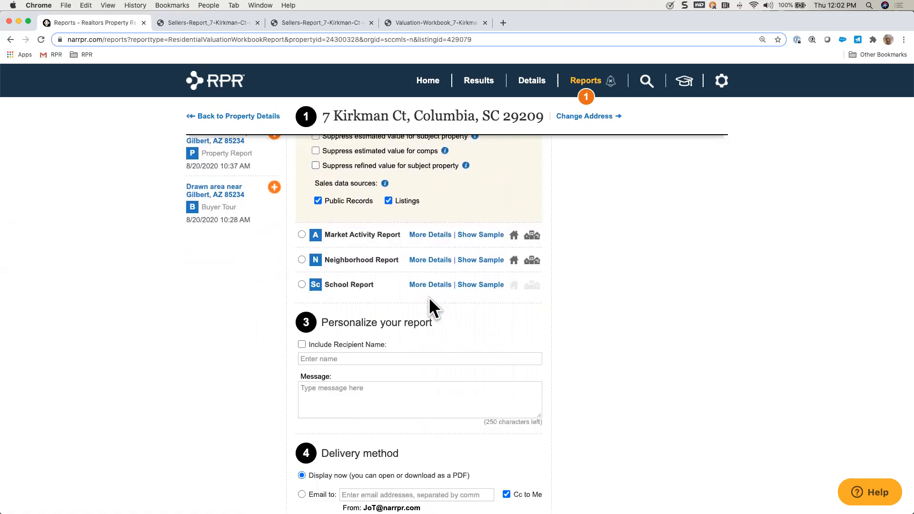
scroll(410, 350, down, 3)
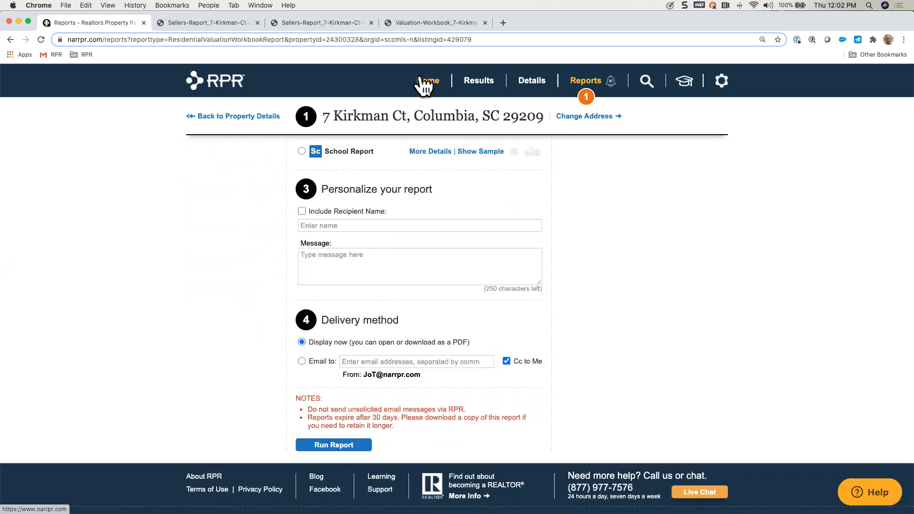
Step: Open the already generated Valuation Workbook PDF and review its cover, value summary, home facts, extended facts and historical photos
click(427, 20)
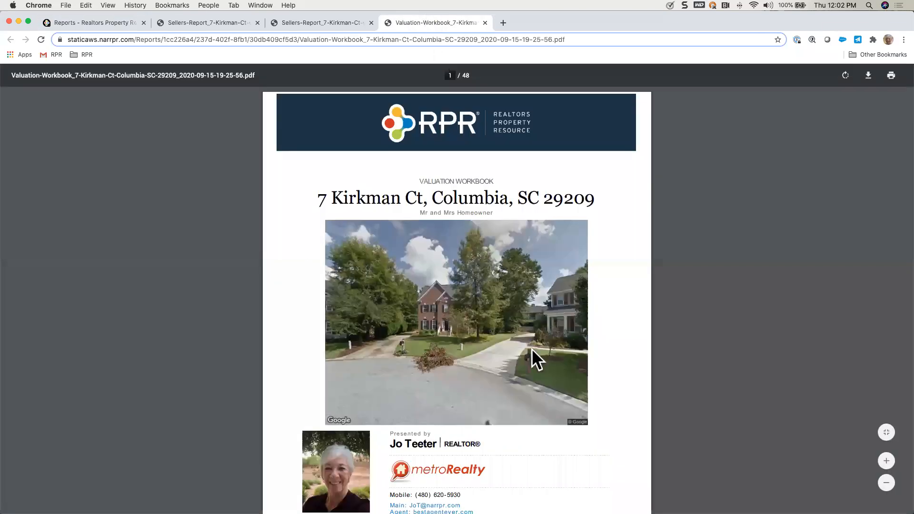
scroll(532, 349, down, 7)
scroll(532, 349, down, 15)
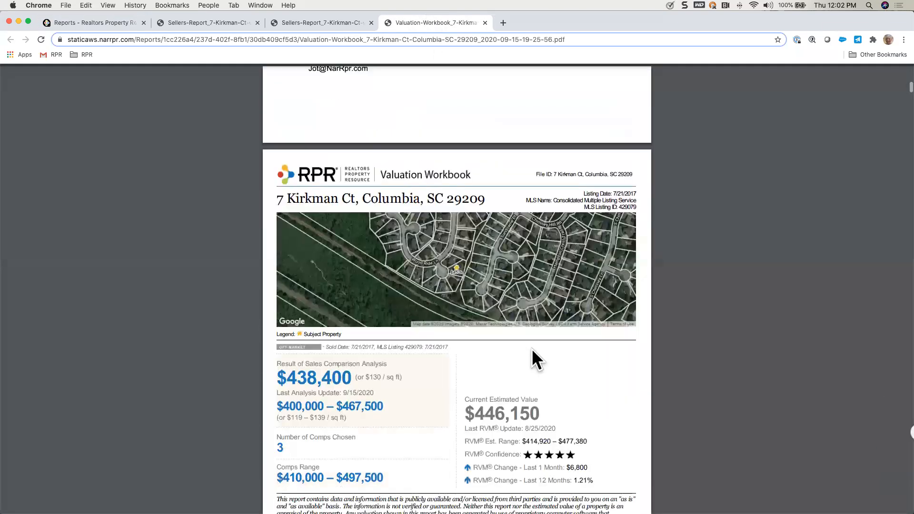
scroll(513, 374, down, 10)
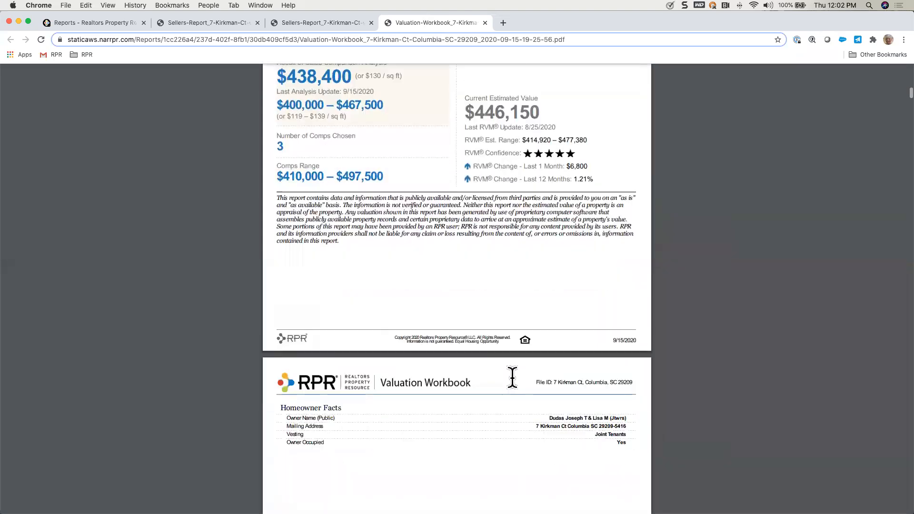
scroll(512, 378, down, 9)
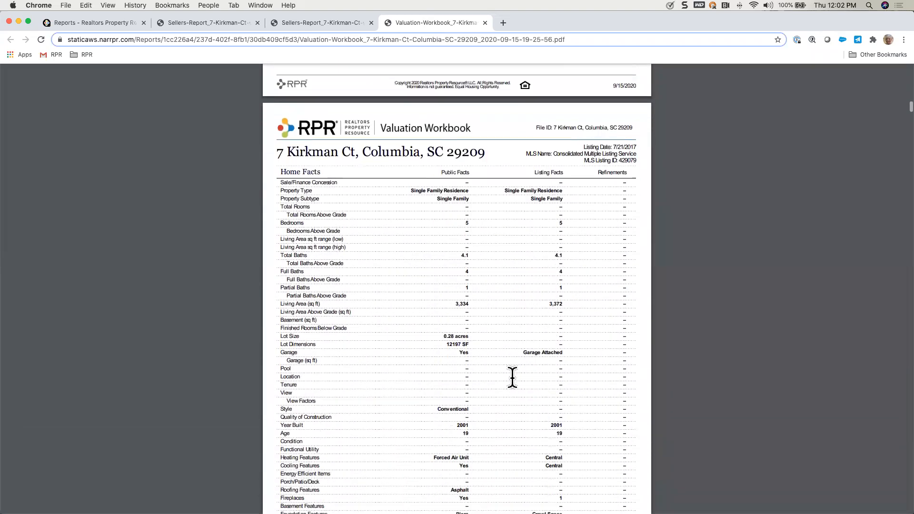
scroll(512, 378, down, 15)
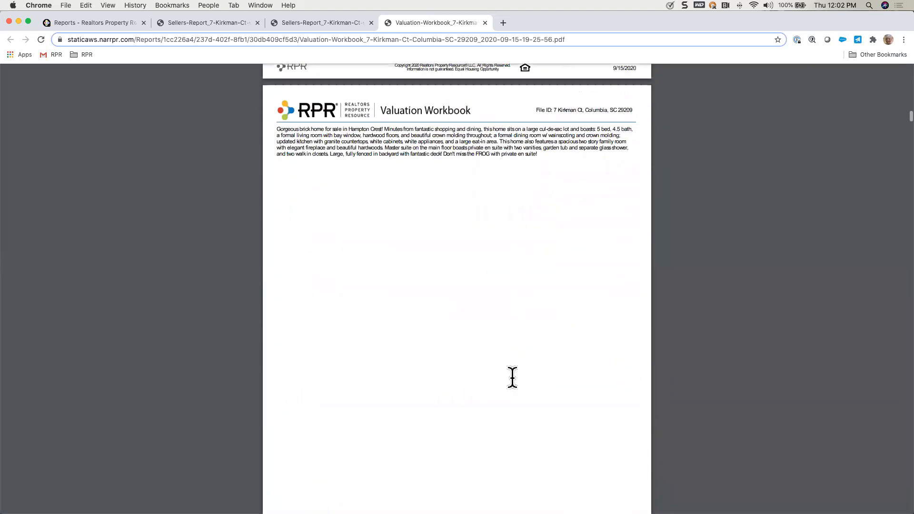
scroll(509, 367, down, 4)
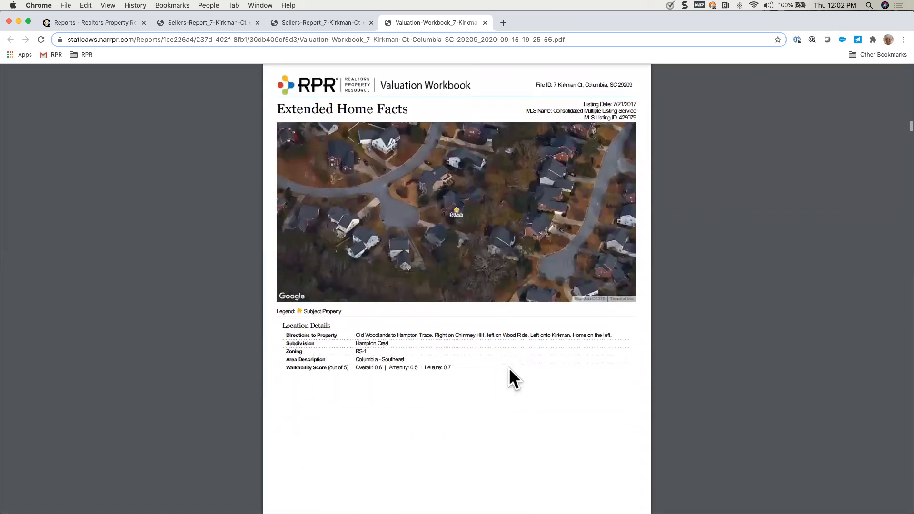
scroll(510, 367, down, 8)
scroll(507, 360, down, 10)
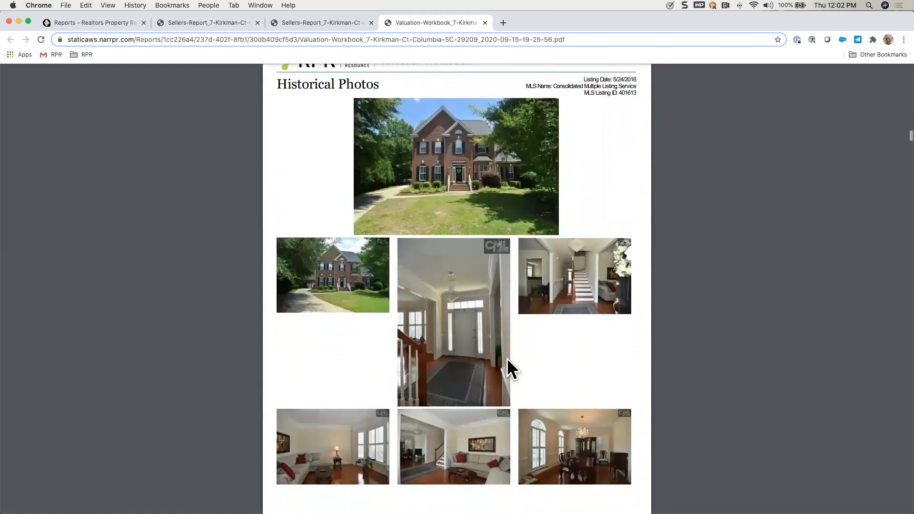
Step: Examine the workbook's property history, sales and financing activity chart, aerial and birdseye maps, and flood map
scroll(507, 358, down, 20)
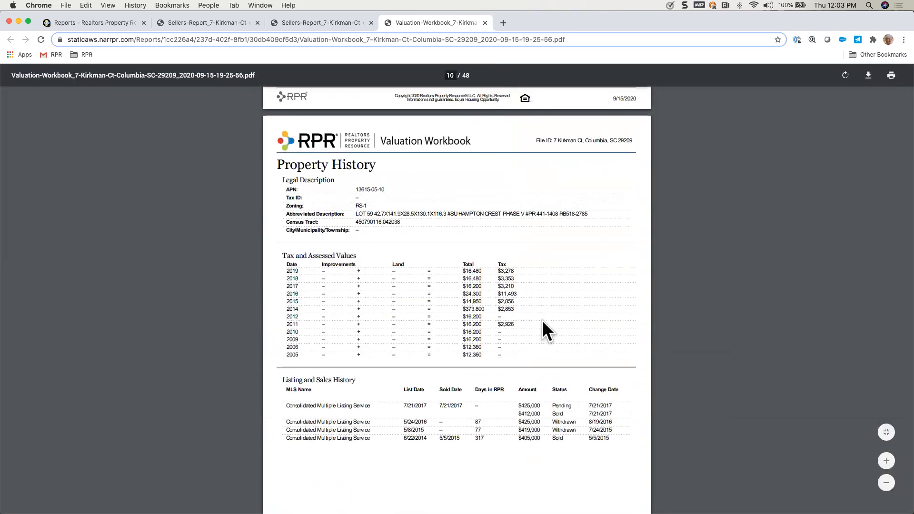
scroll(542, 319, down, 13)
scroll(542, 320, down, 2)
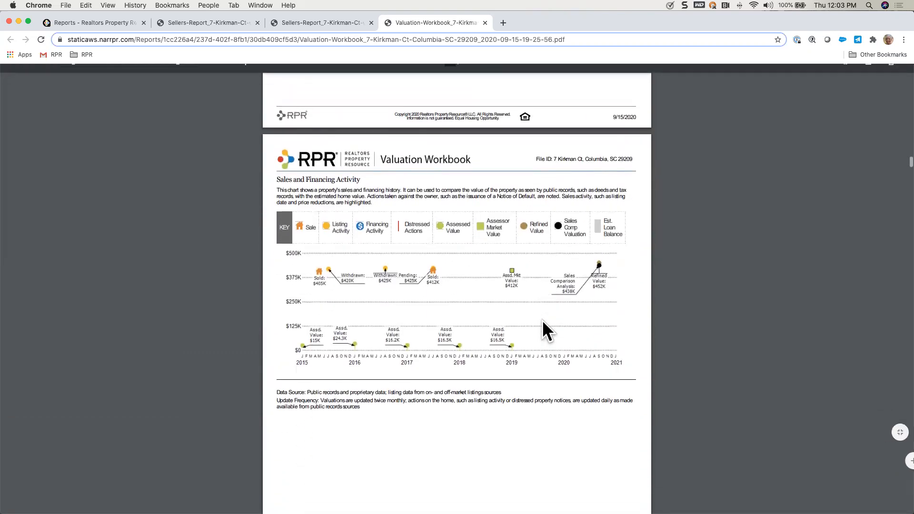
scroll(541, 319, down, 12)
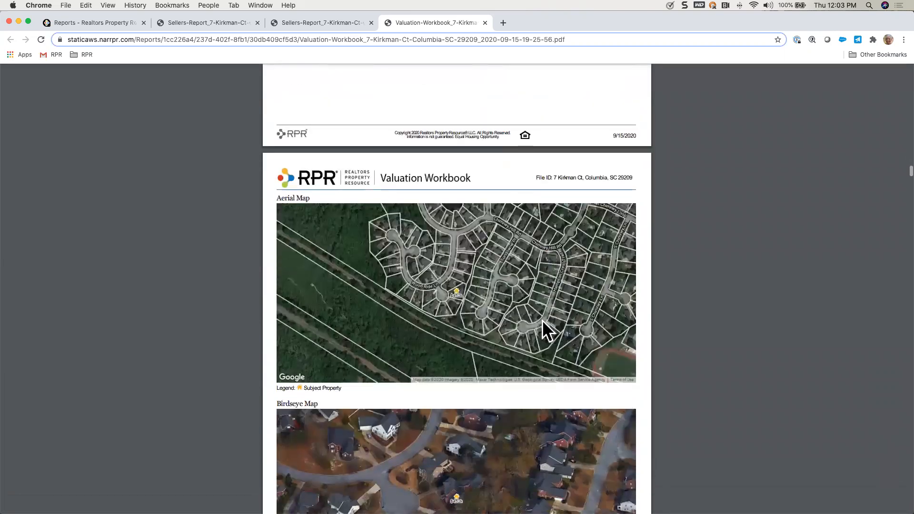
scroll(510, 221, down, 4)
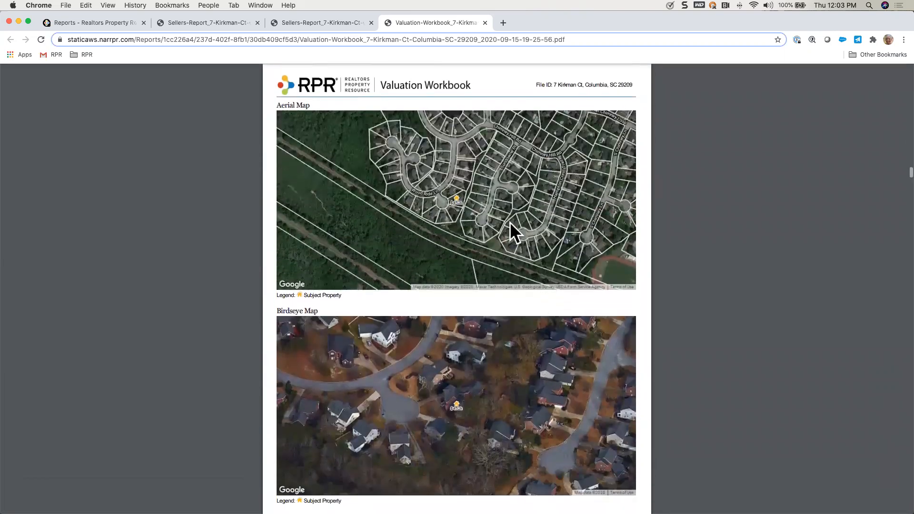
scroll(513, 357, down, 13)
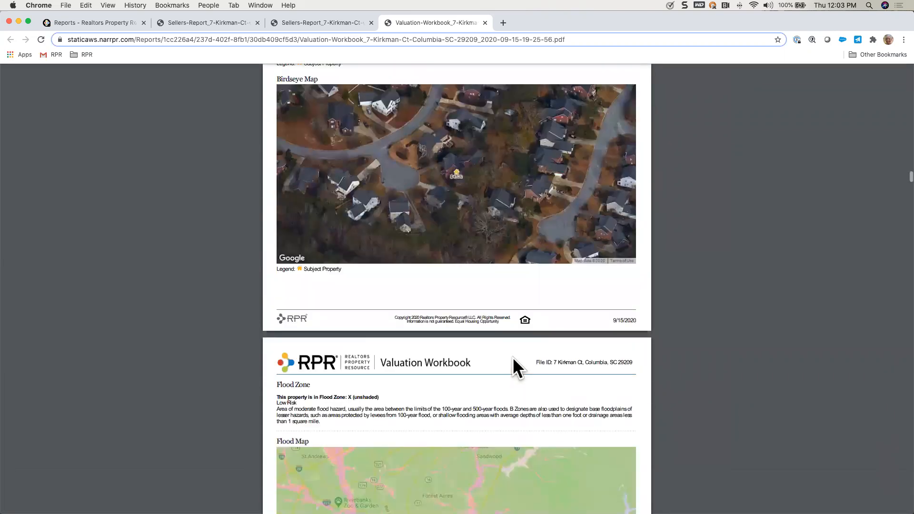
scroll(513, 357, down, 15)
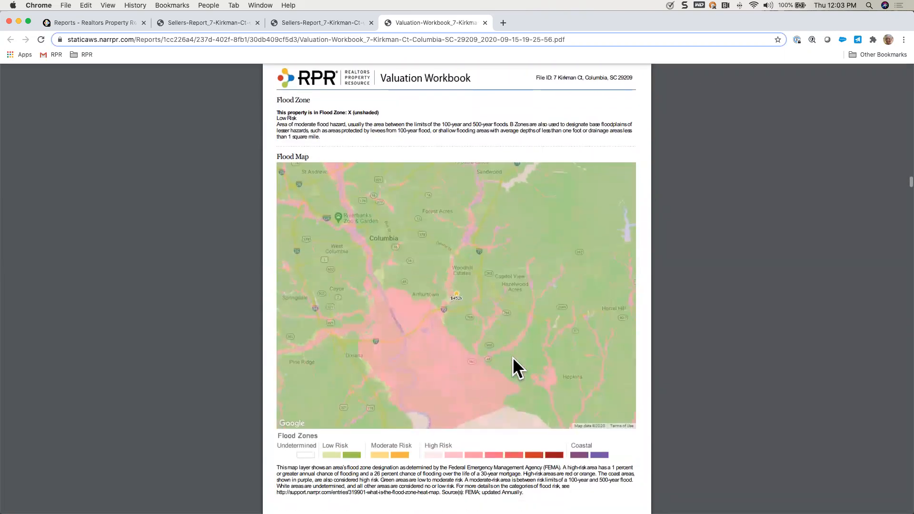
Step: Examine the Sales Comparables Analysis Summary, the Comps and Adjustments Map and the Comps Selected In Analysis tables
scroll(513, 357, down, 4)
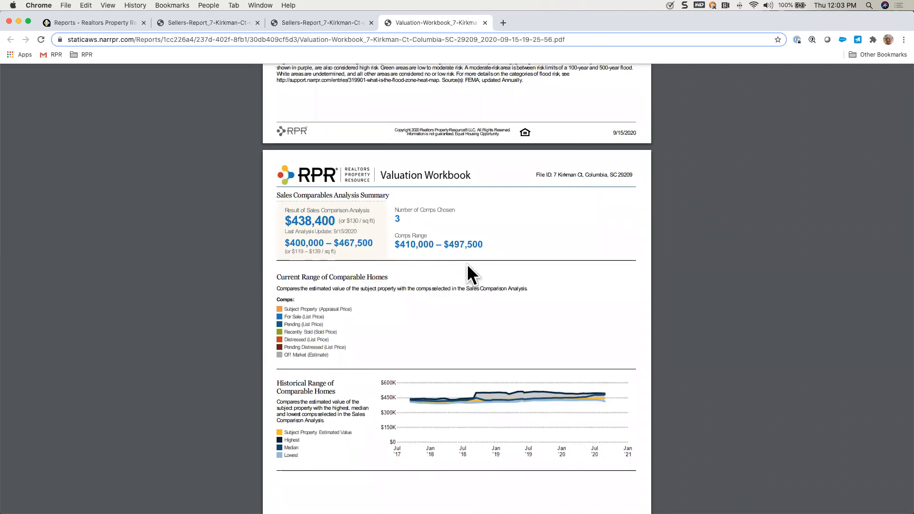
scroll(477, 308, down, 20)
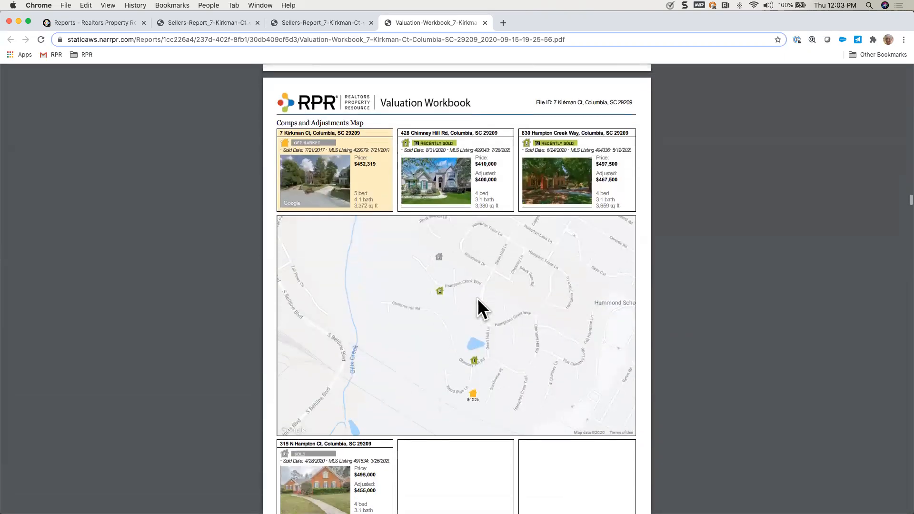
scroll(478, 297, down, 1)
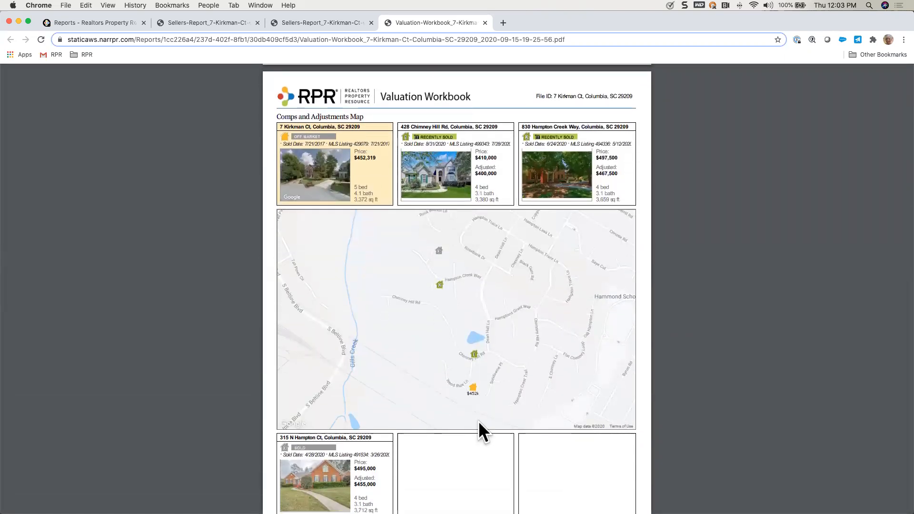
scroll(482, 417, down, 13)
scroll(482, 414, down, 8)
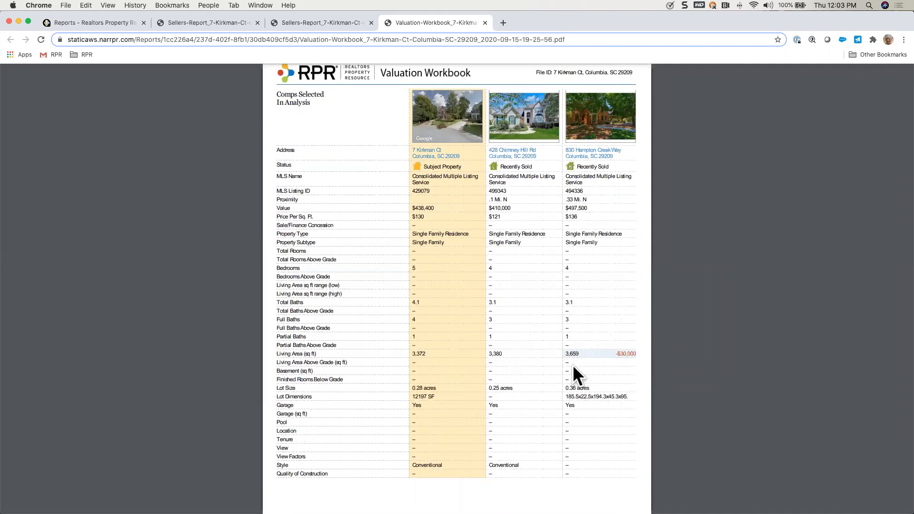
scroll(579, 417, down, 20)
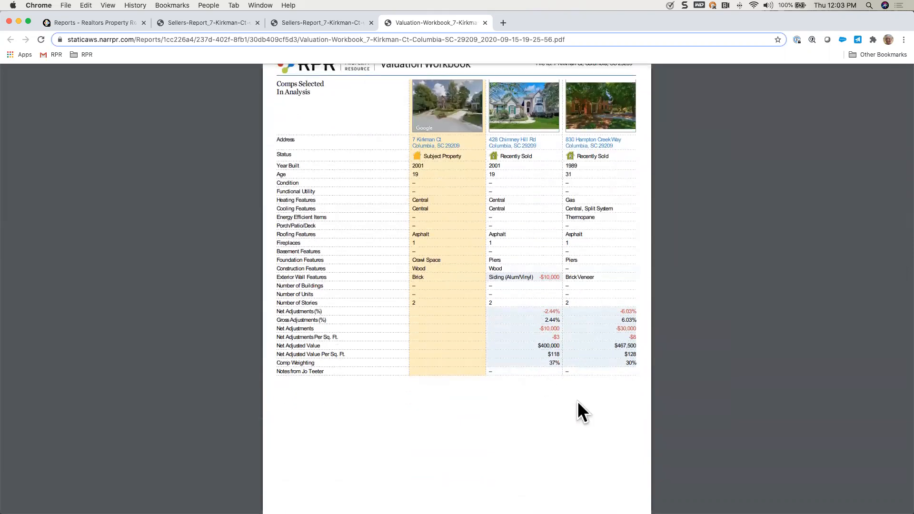
scroll(532, 391, down, 15)
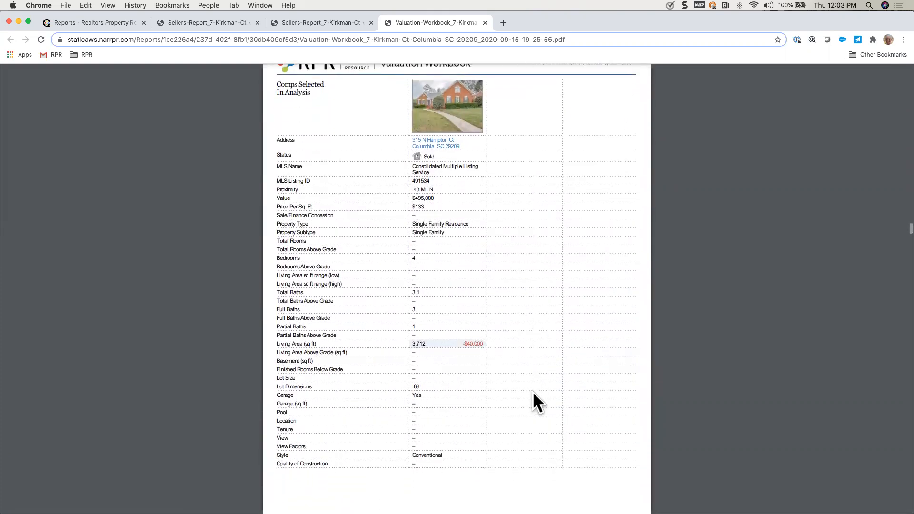
Step: Review the first comp's detail pages, covering its listing facts, price adjustments and property photos
scroll(533, 392, down, 15)
scroll(533, 391, down, 15)
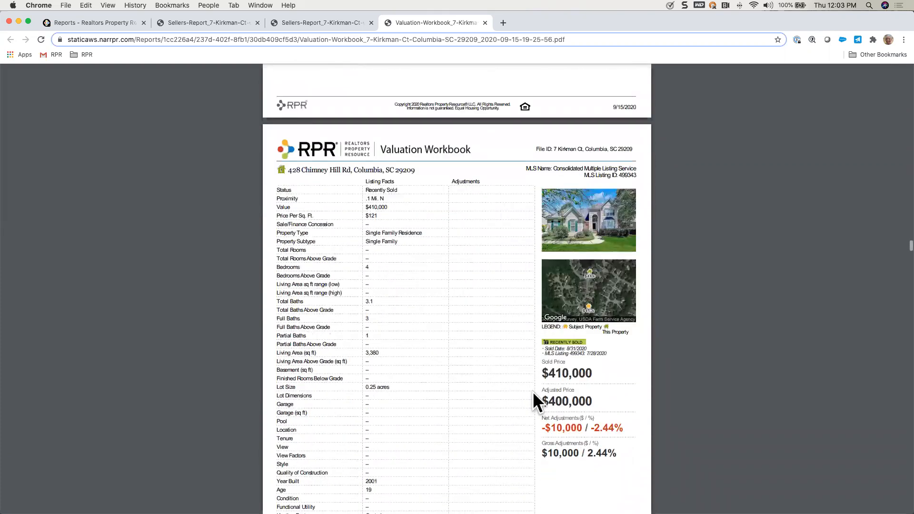
scroll(533, 391, up, 2)
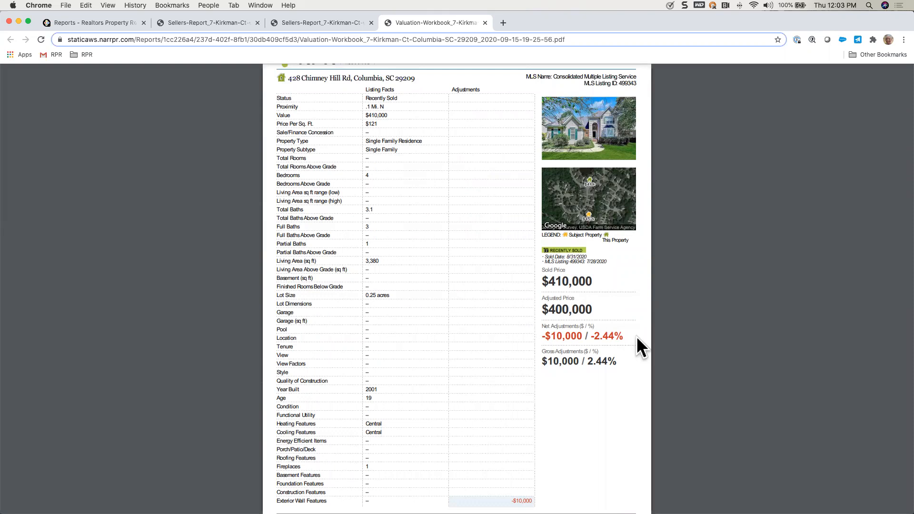
scroll(581, 457, down, 10)
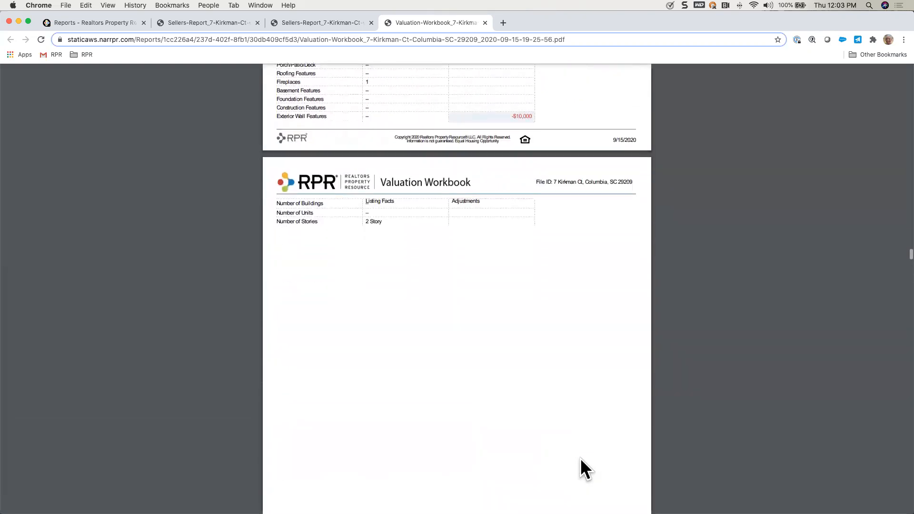
scroll(581, 458, down, 15)
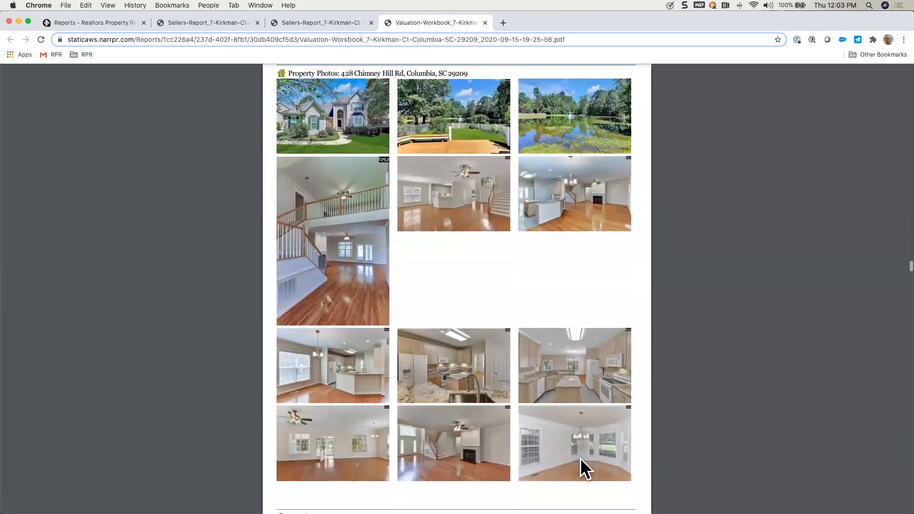
scroll(581, 458, down, 12)
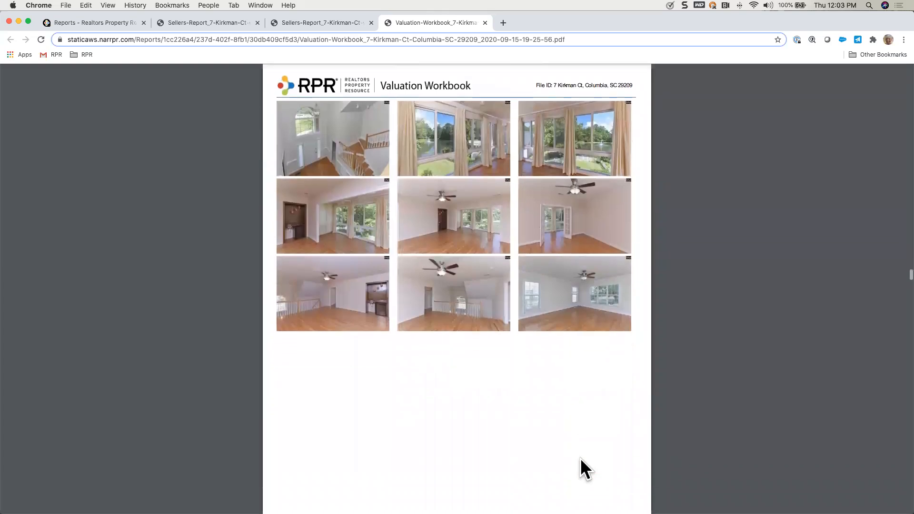
Step: Review the listing facts, price adjustments and property photos of the second and third comps
scroll(580, 458, down, 13)
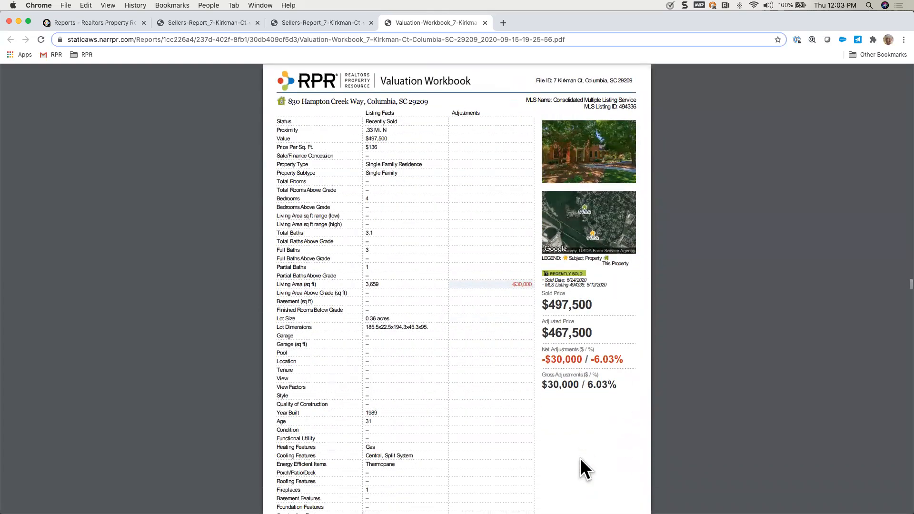
scroll(581, 458, down, 20)
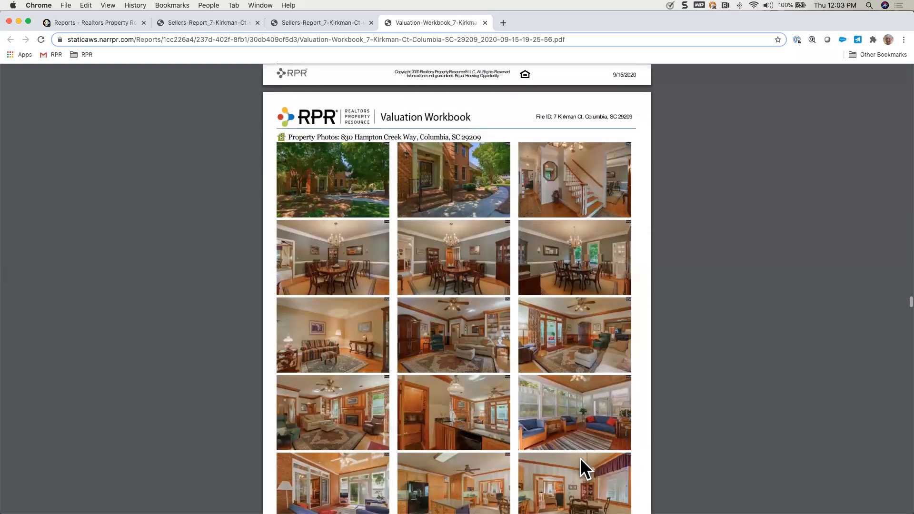
scroll(580, 458, down, 13)
scroll(580, 458, down, 10)
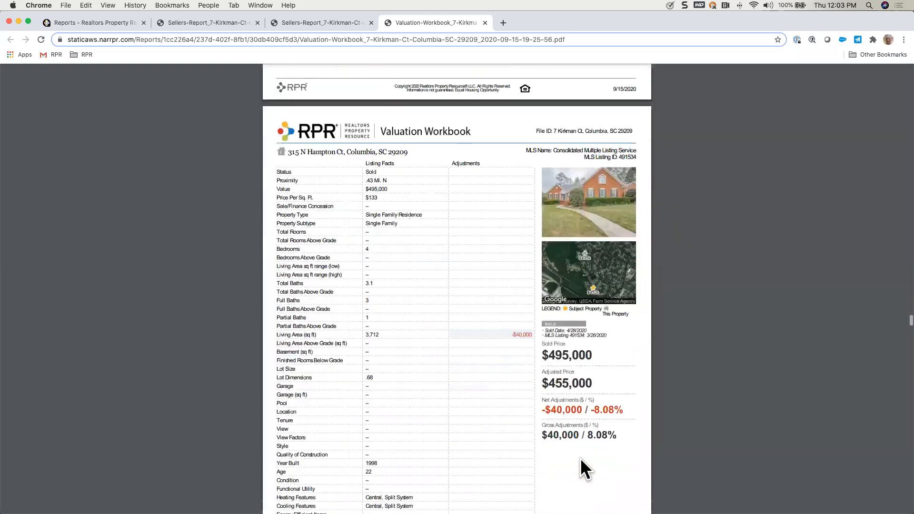
scroll(580, 458, down, 12)
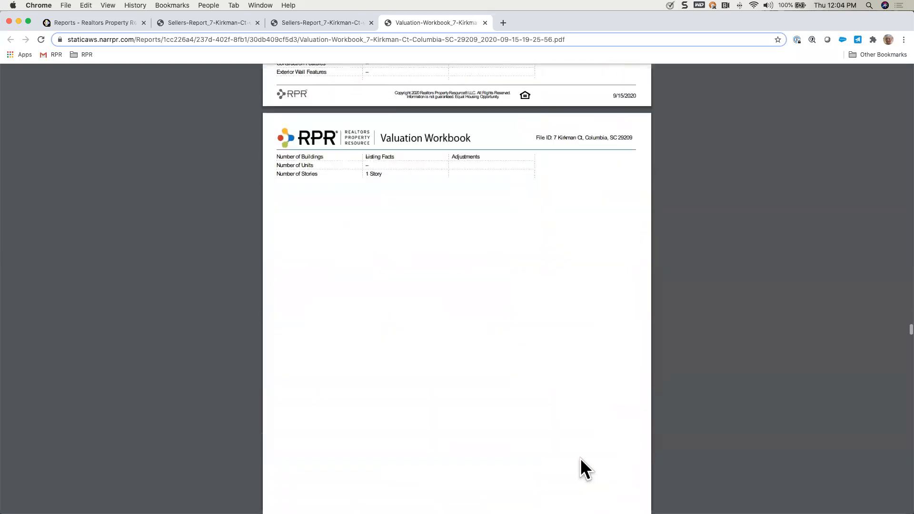
scroll(581, 459, down, 12)
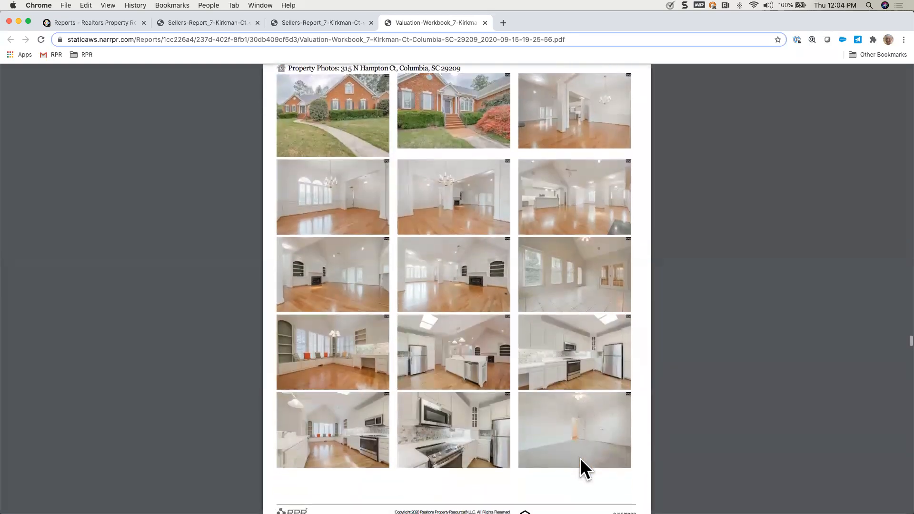
Step: Examine the workbook's Local Market Conditions summary, the similar-size property sales tables and the market health charts
scroll(581, 457, down, 10)
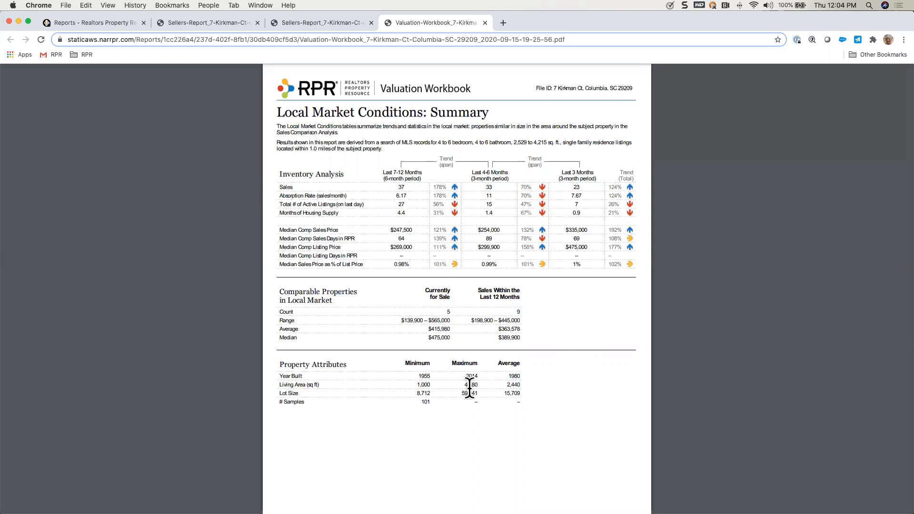
scroll(470, 388, down, 8)
scroll(470, 388, down, 3)
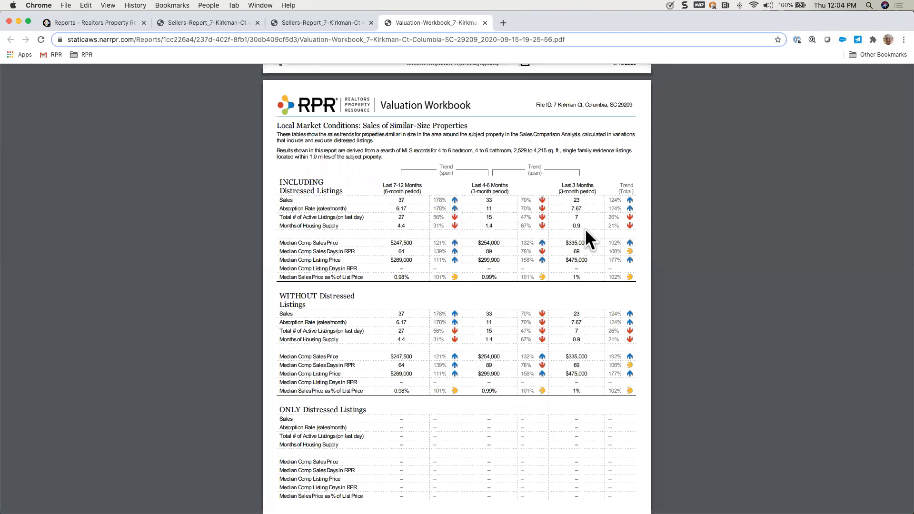
scroll(581, 294, down, 9)
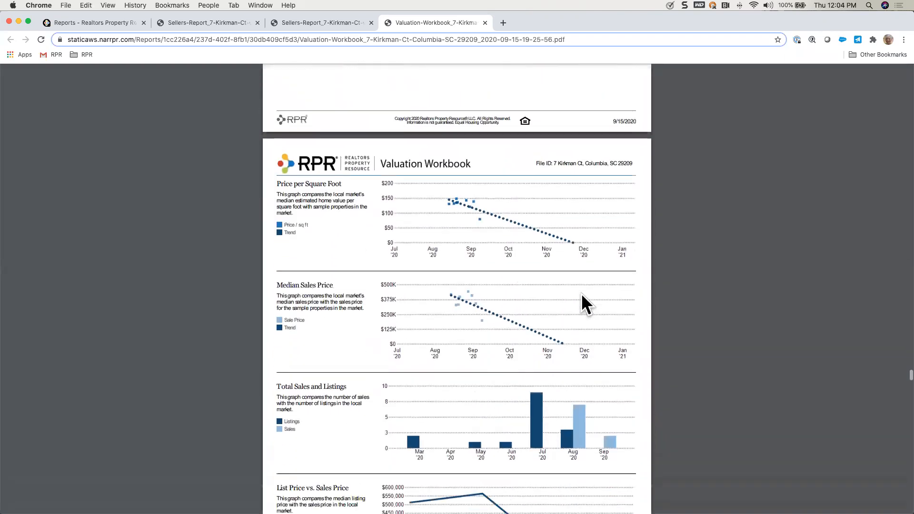
scroll(581, 293, down, 8)
scroll(581, 293, down, 15)
scroll(581, 293, down, 15)
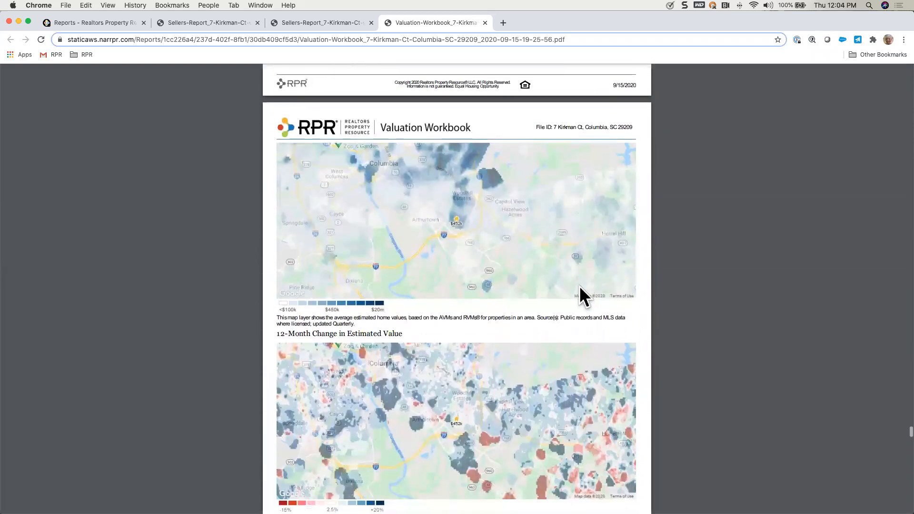
Step: Examine the workbook's estimated value and 12-month change maps, and its Active Listings and Recent Sales pages
scroll(579, 285, down, 2)
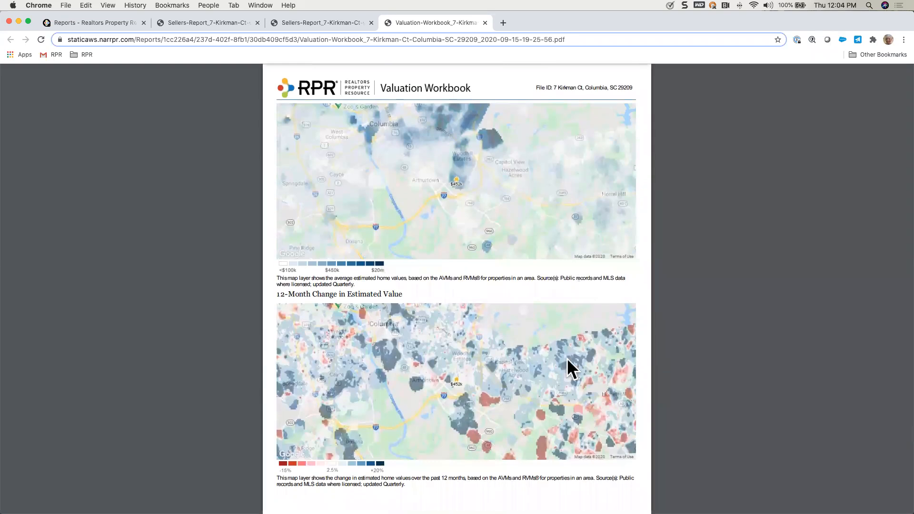
scroll(567, 358, down, 10)
scroll(567, 358, down, 10)
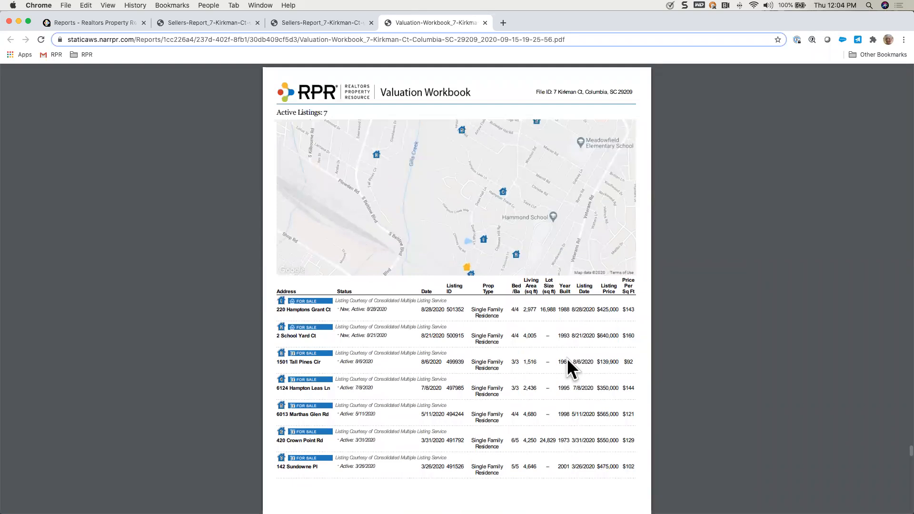
scroll(568, 361, down, 10)
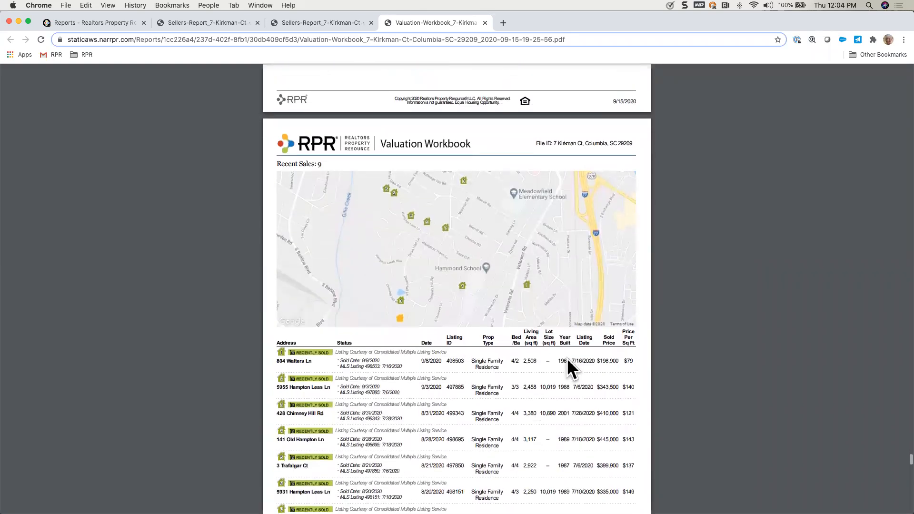
scroll(567, 358, down, 10)
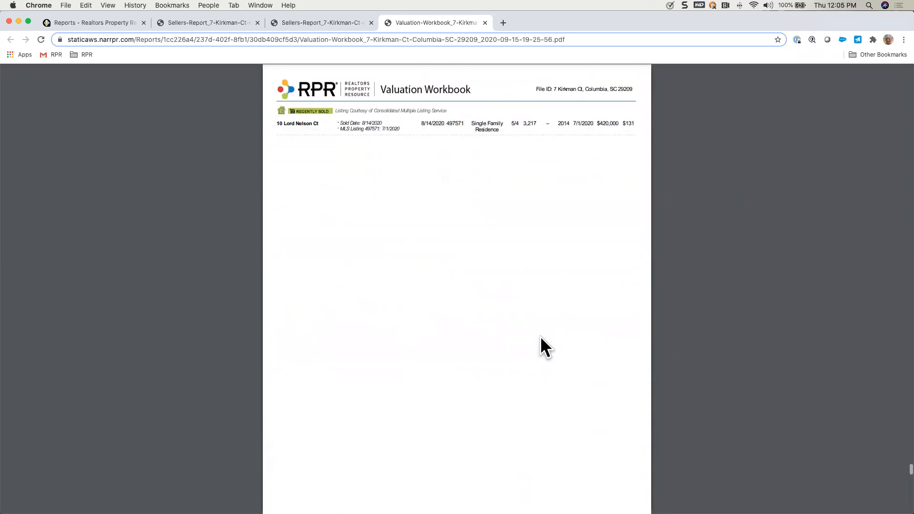
Step: Leave the workbook and go back from the report setup page to the subject property's details
click(95, 22)
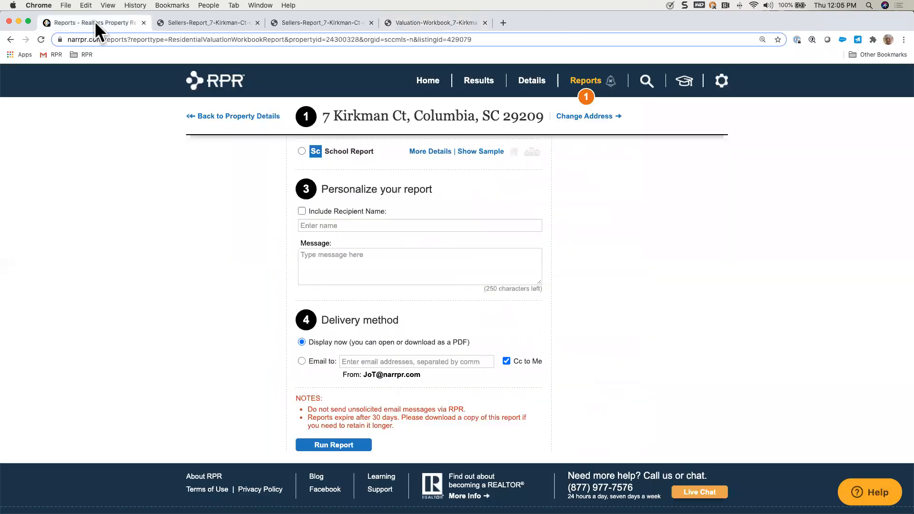
scroll(150, 229, up, 15)
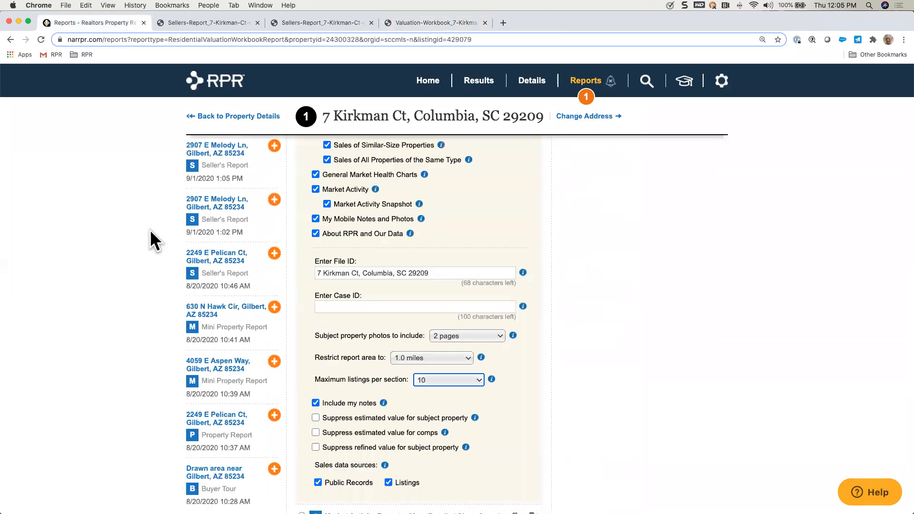
scroll(149, 229, up, 10)
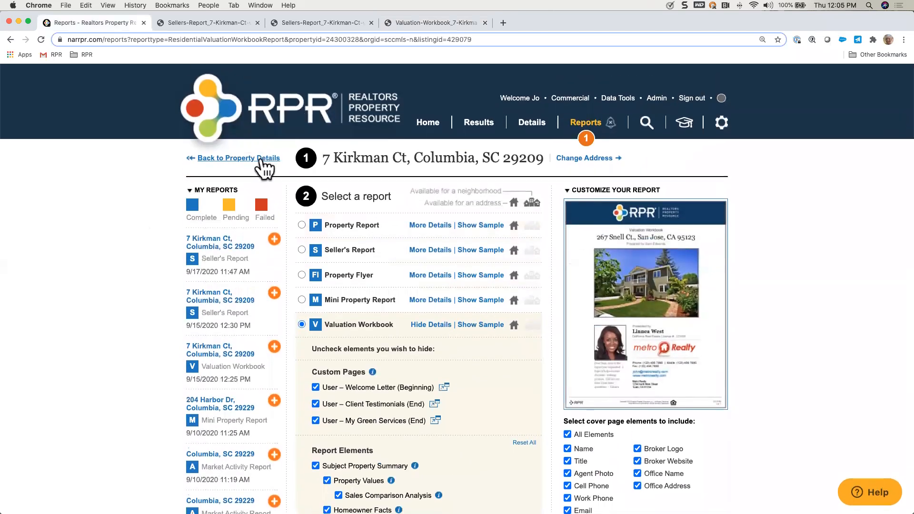
click(260, 159)
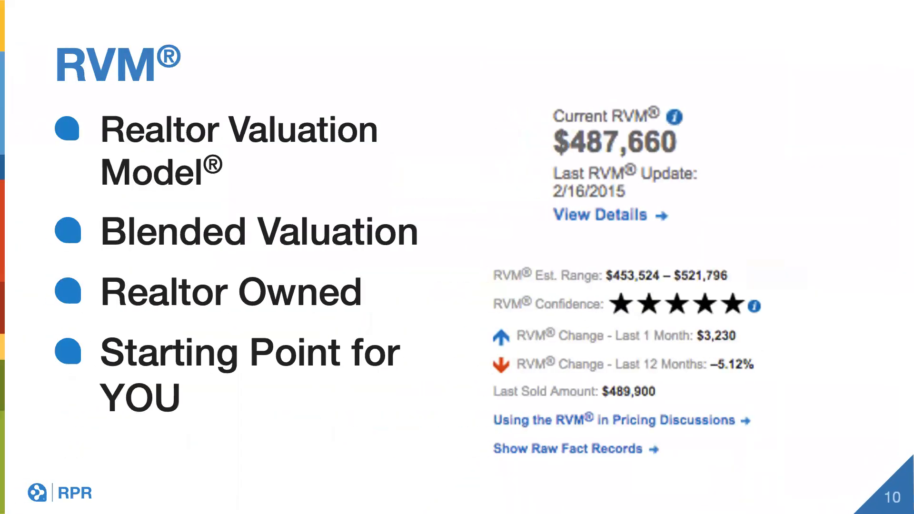
key(Right)
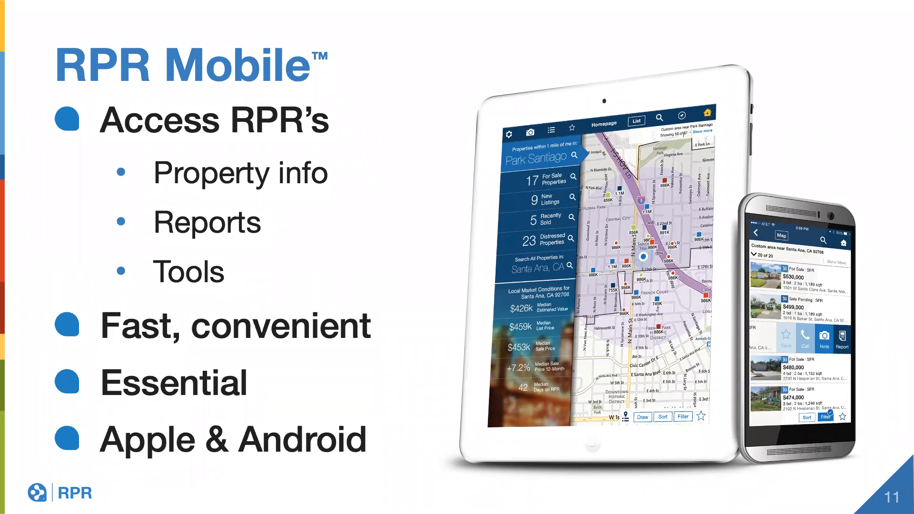
key(Right)
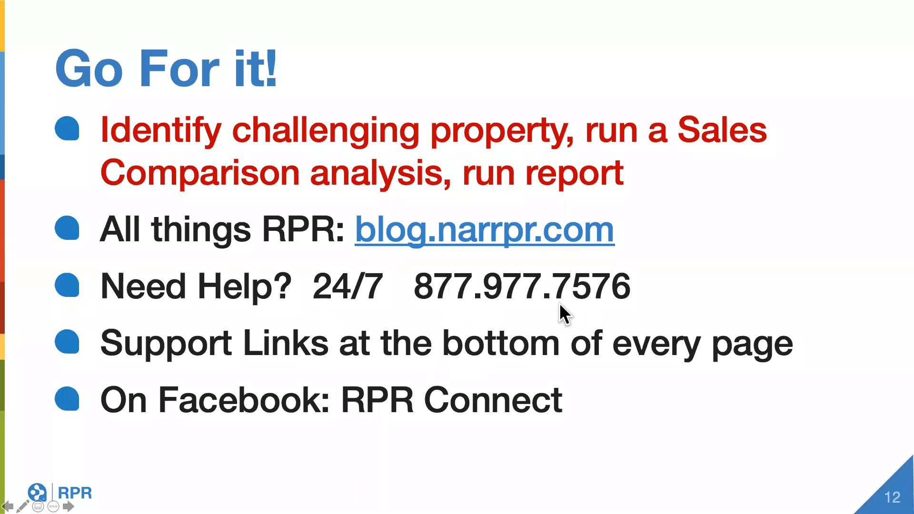
click(631, 387)
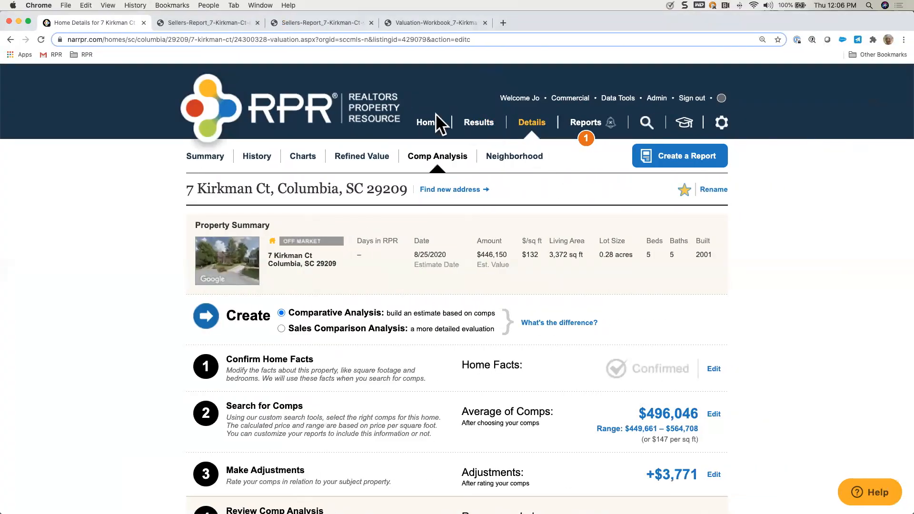
Step: Go to the RPR home page, show the guided tour shortcuts and start the Create a CMA tour
click(425, 123)
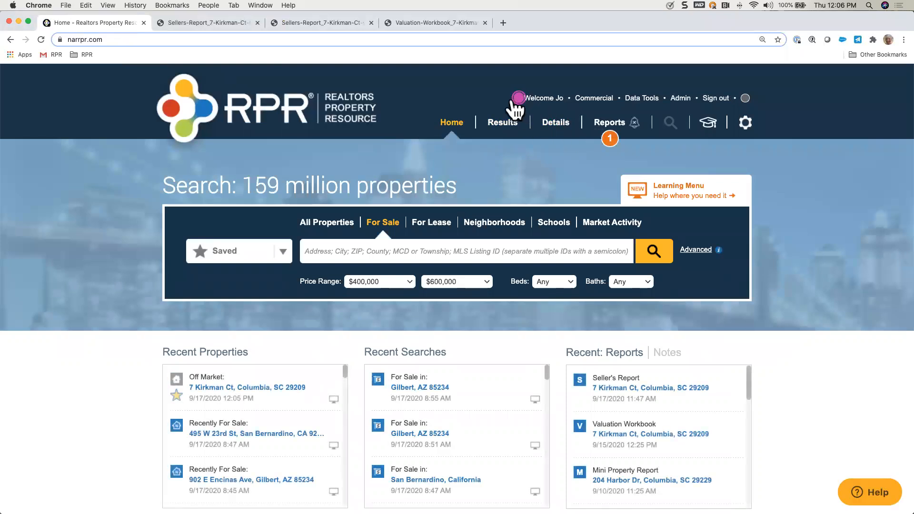
click(519, 99)
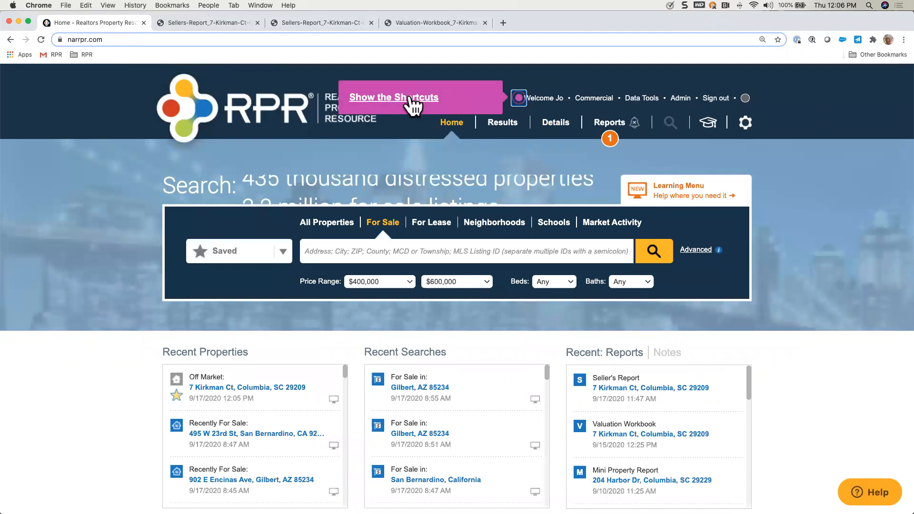
click(412, 100)
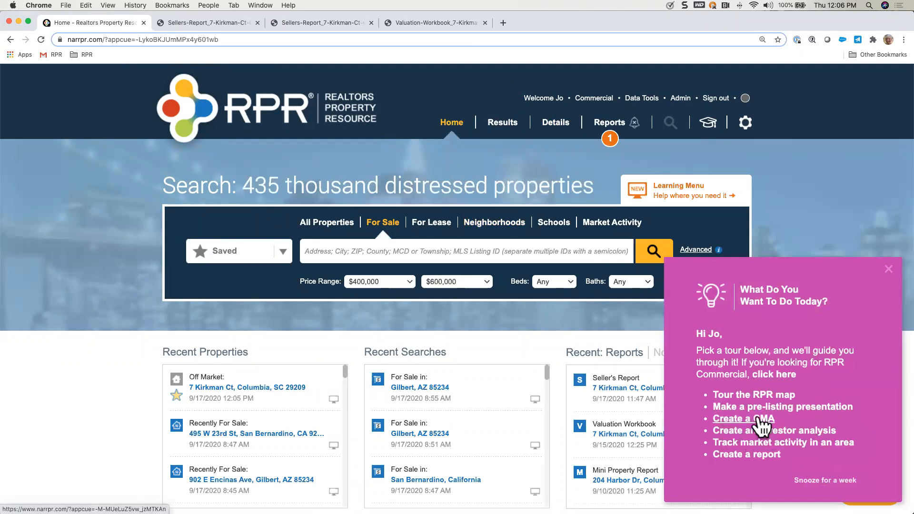
click(760, 421)
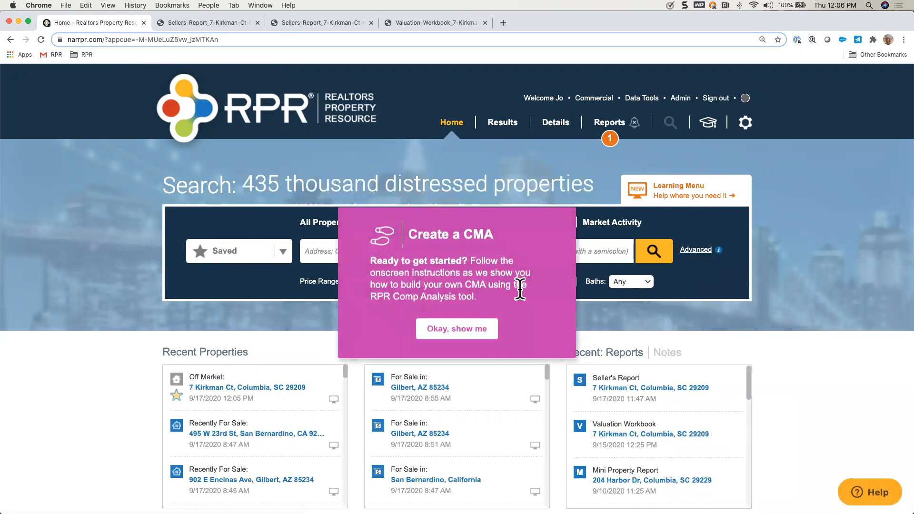
click(465, 333)
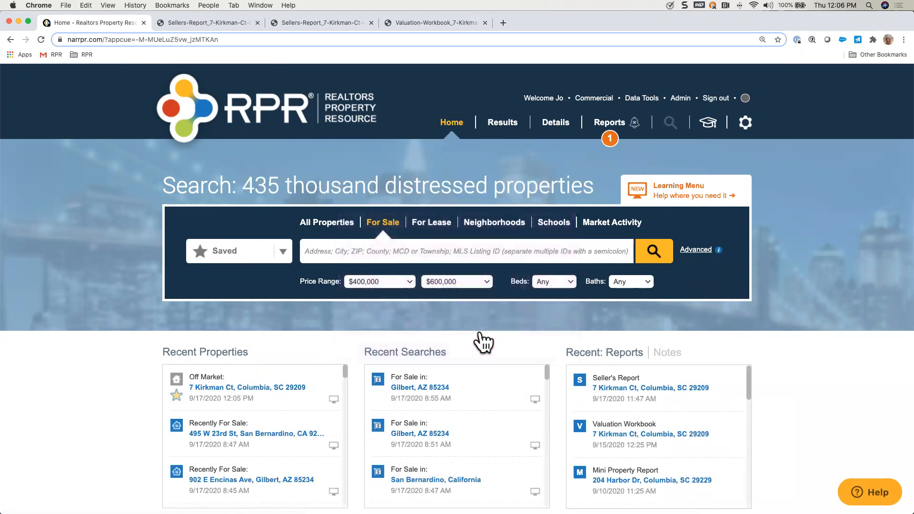